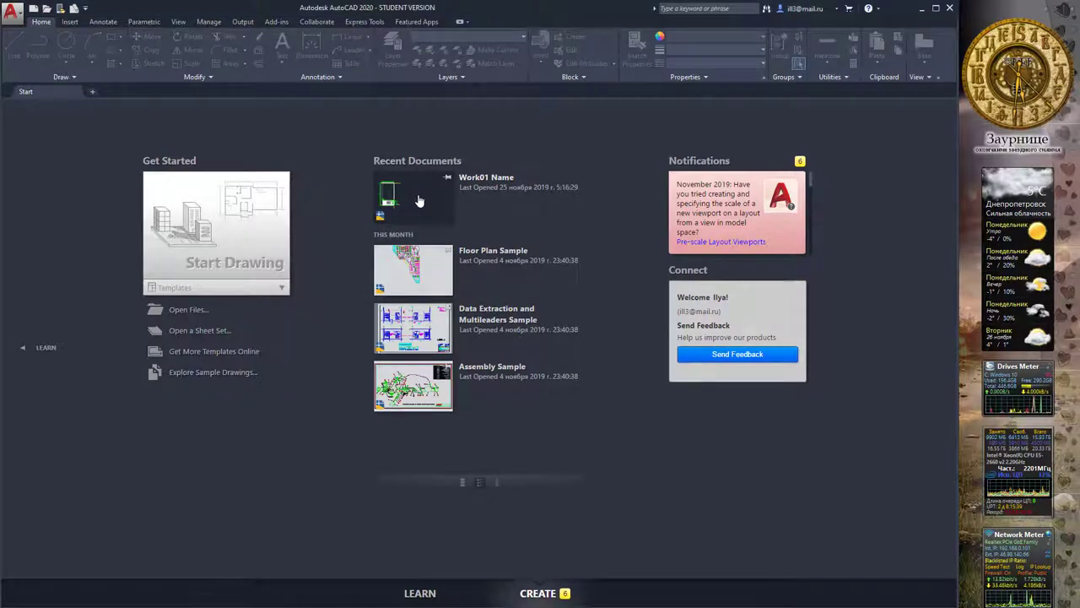
Open the Work01 Name drawing from Recent Documents and fit all three sheet frames in view.
{"action": "left_click", "coordinate": [419, 200]}
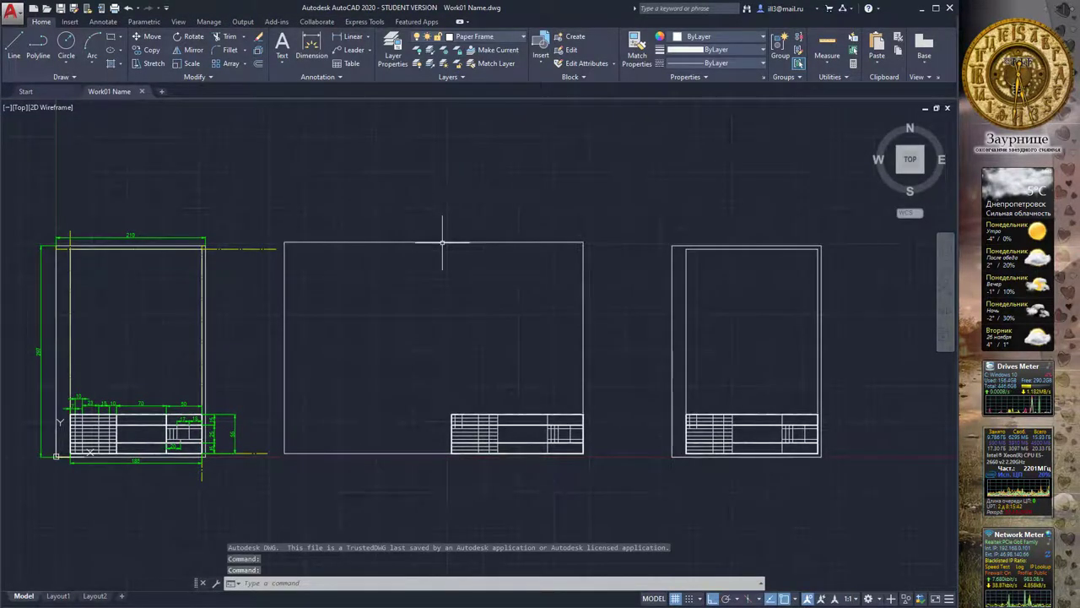
{"action": "scroll", "coordinate": [499, 307], "scroll_direction": "up", "scroll_amount": 2}
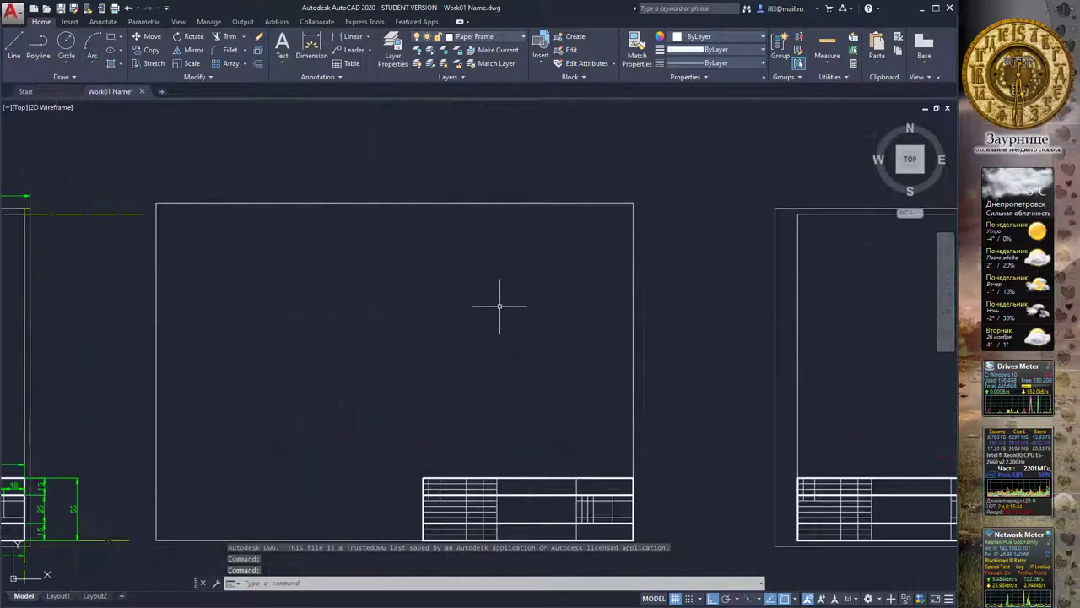
{"action": "scroll", "coordinate": [499, 306], "scroll_direction": "down", "scroll_amount": 3}
{"action": "scroll", "coordinate": [507, 239], "scroll_direction": "up", "scroll_amount": 1}
{"action": "middle_click_drag", "start_coordinate": [506, 239], "coordinate": [486, 269]}
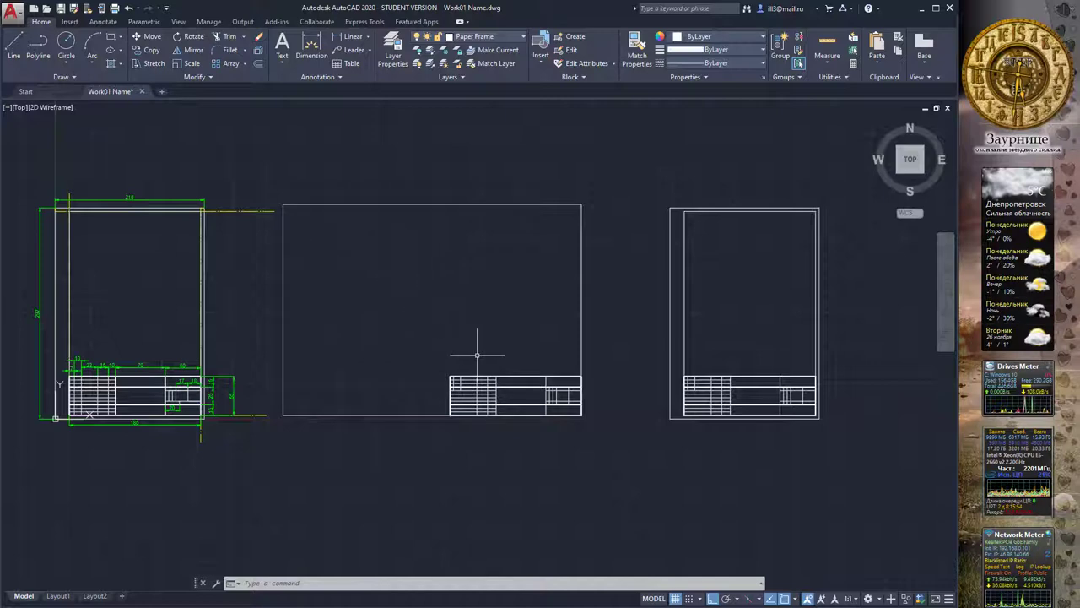
Move the middle frame's title block down below the sheet and pick the Construction layer.
{"action": "left_click", "coordinate": [507, 375]}
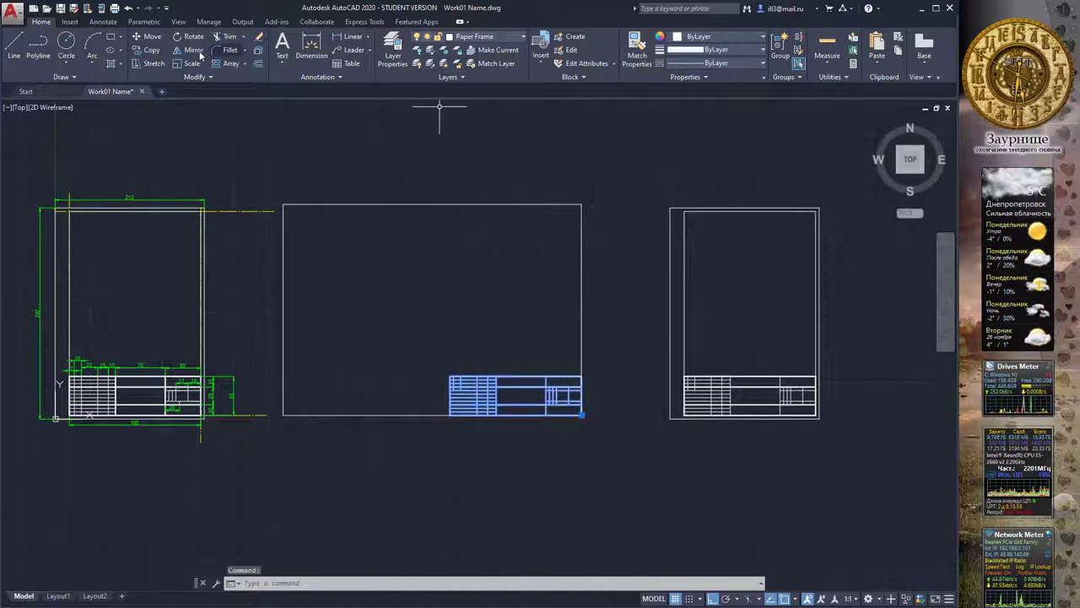
{"action": "left_click", "coordinate": [148, 39]}
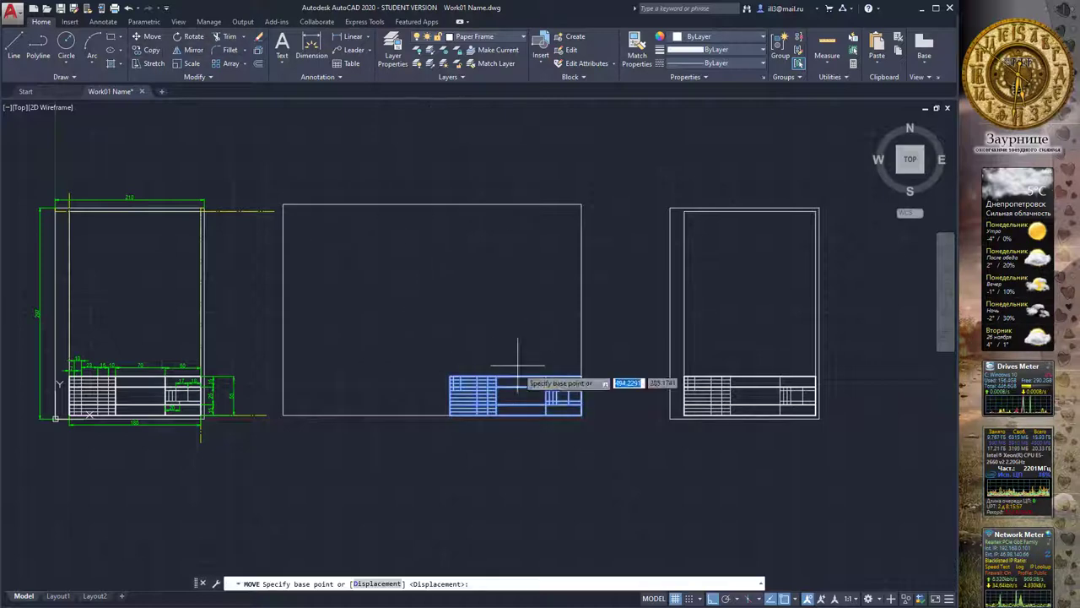
{"action": "left_click", "coordinate": [454, 377]}
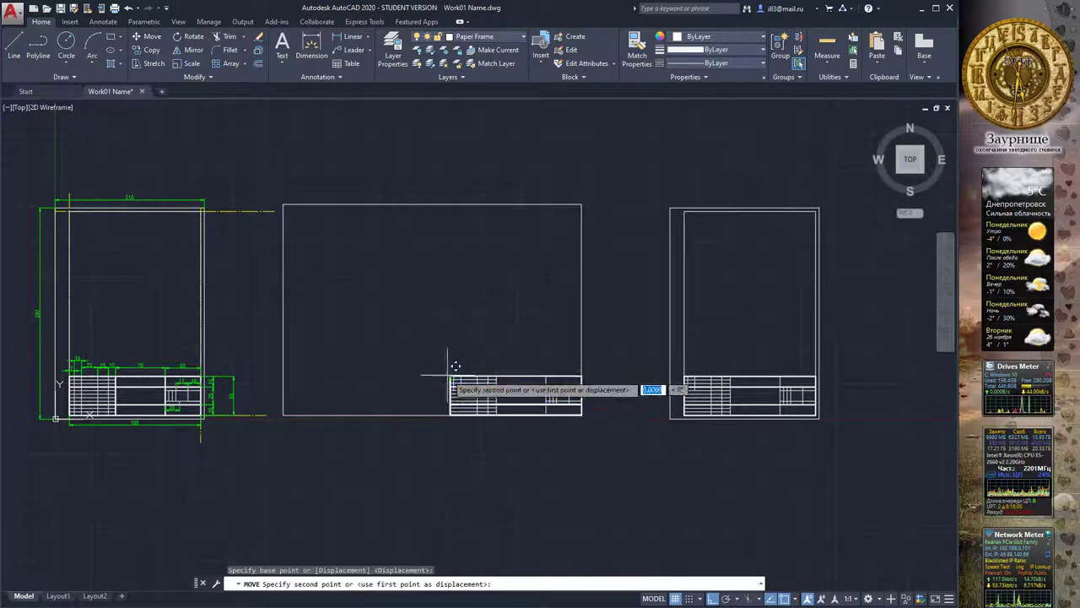
{"action": "left_click", "coordinate": [506, 483]}
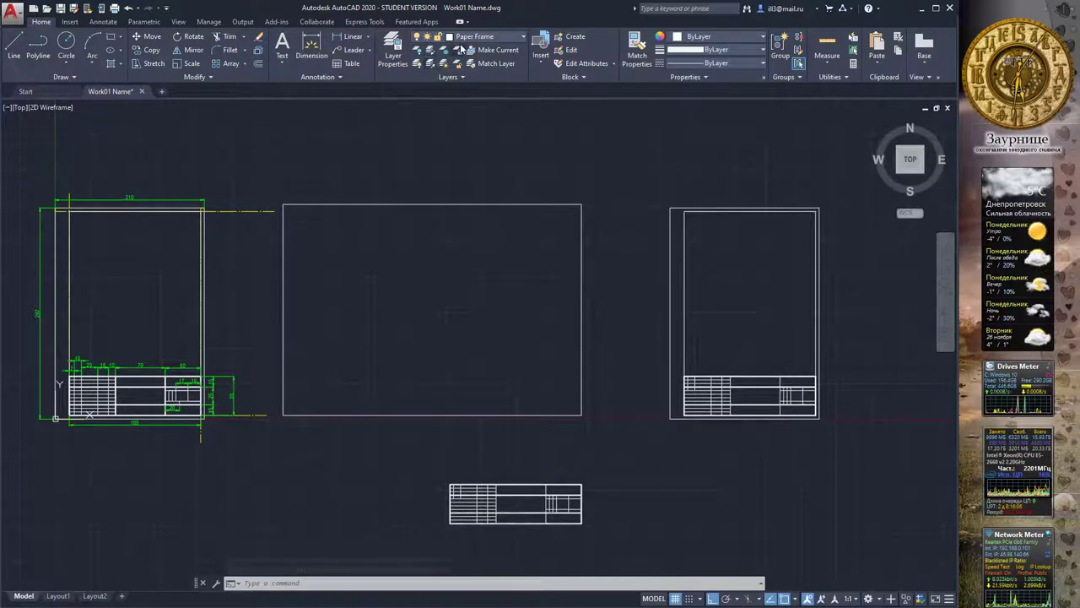
{"action": "left_click", "coordinate": [461, 49]}
{"action": "left_click", "coordinate": [471, 38]}
On the Construction layer, draw the left (20 offset) and bottom (5 offset) construction lines.
{"action": "left_click", "coordinate": [478, 64]}
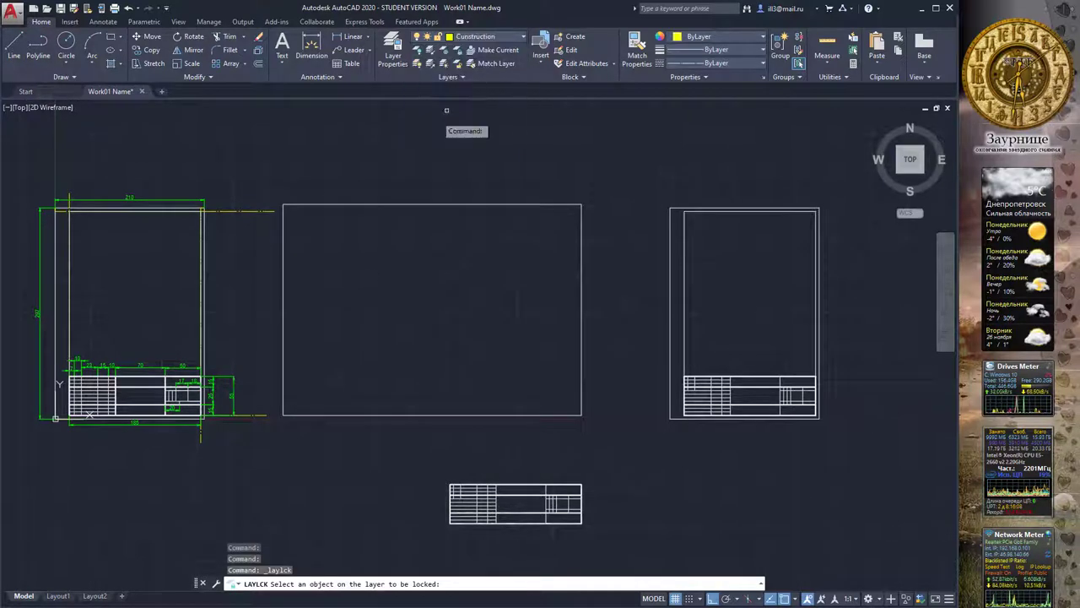
{"action": "left_click", "coordinate": [14, 46]}
{"action": "type", "text": "20"}
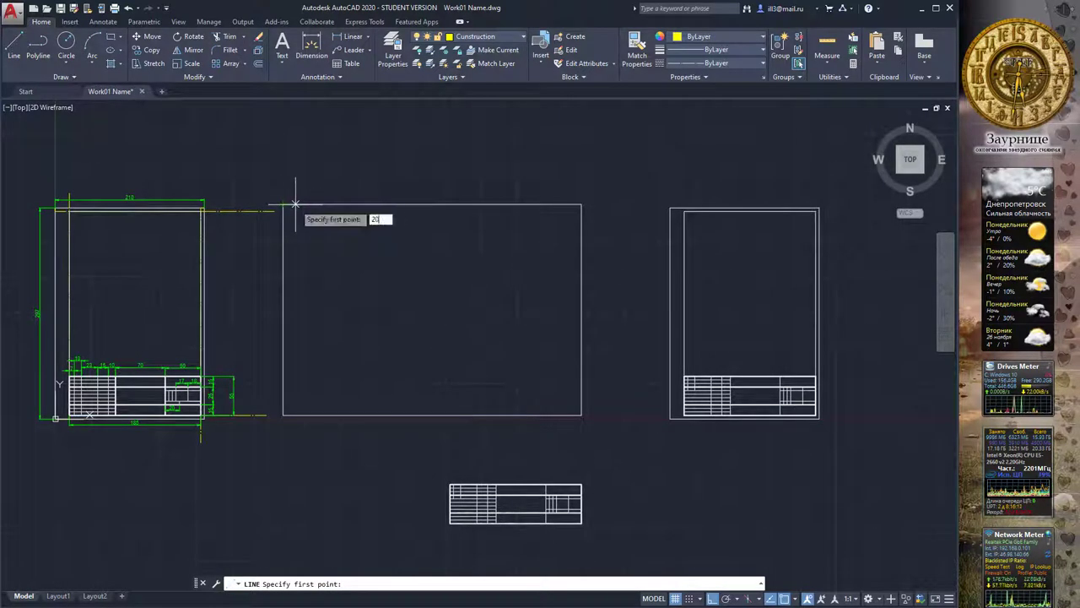
{"action": "key", "text": "Return"}
{"action": "left_click", "coordinate": [296, 464]}
{"action": "key", "text": "Return"}
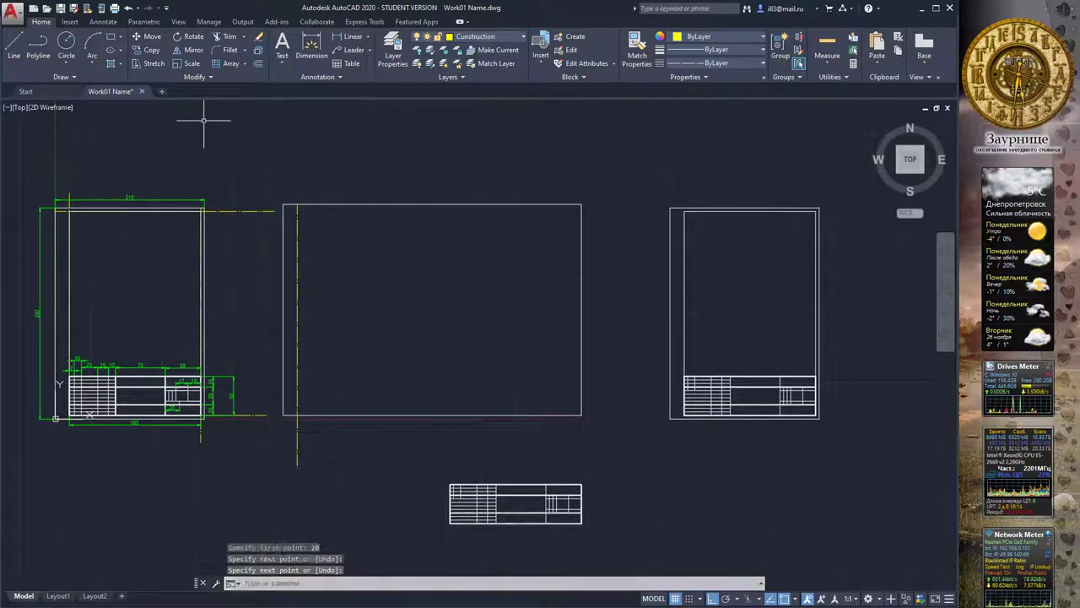
{"action": "key", "text": "Return"}
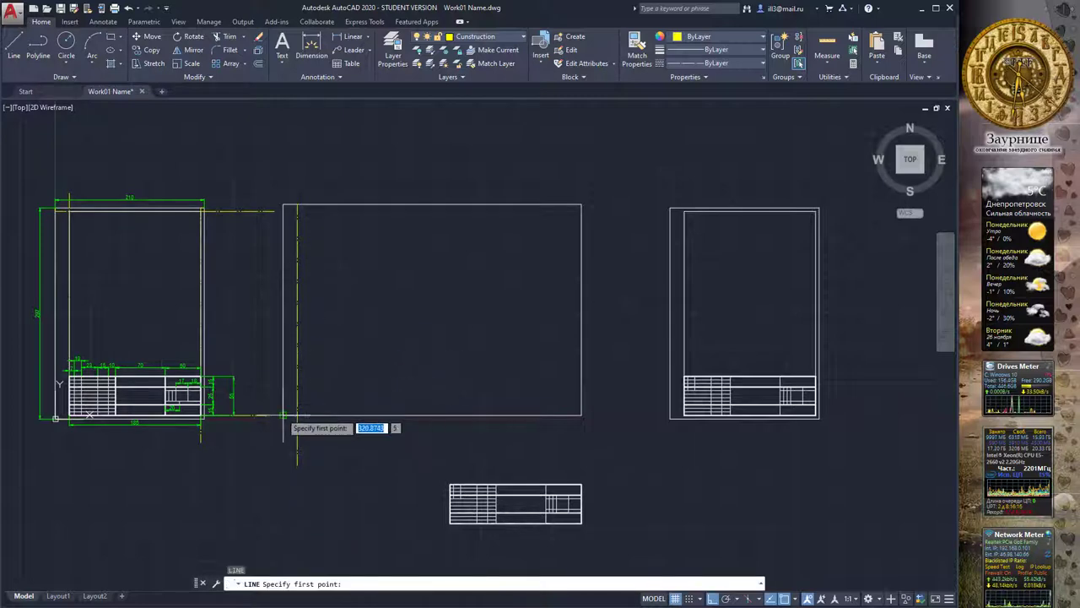
{"action": "type", "text": "5"}
{"action": "key", "text": "Return"}
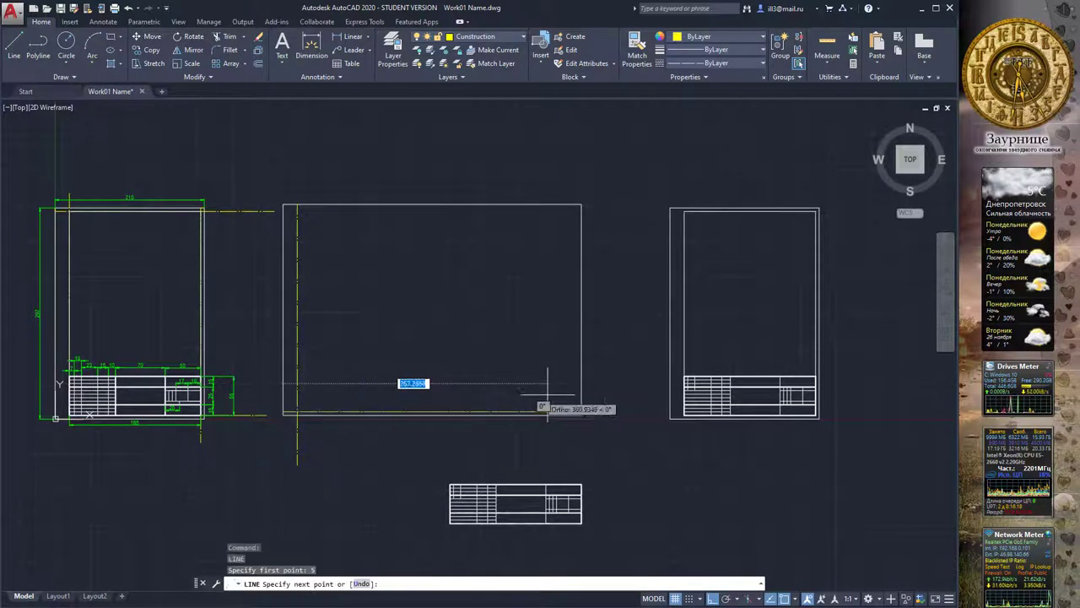
{"action": "left_click", "coordinate": [591, 410]}
{"action": "key", "text": "Return"}
{"action": "key", "text": "Return"}
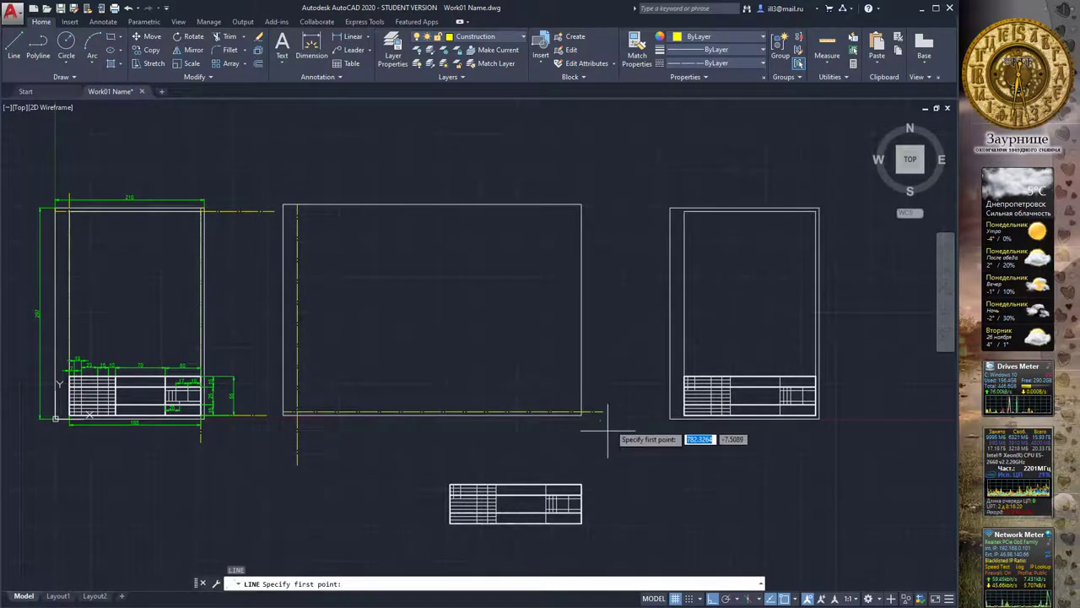
Draw the right and top construction lines 5 units inside the middle frame.
{"action": "left_click", "coordinate": [583, 414]}
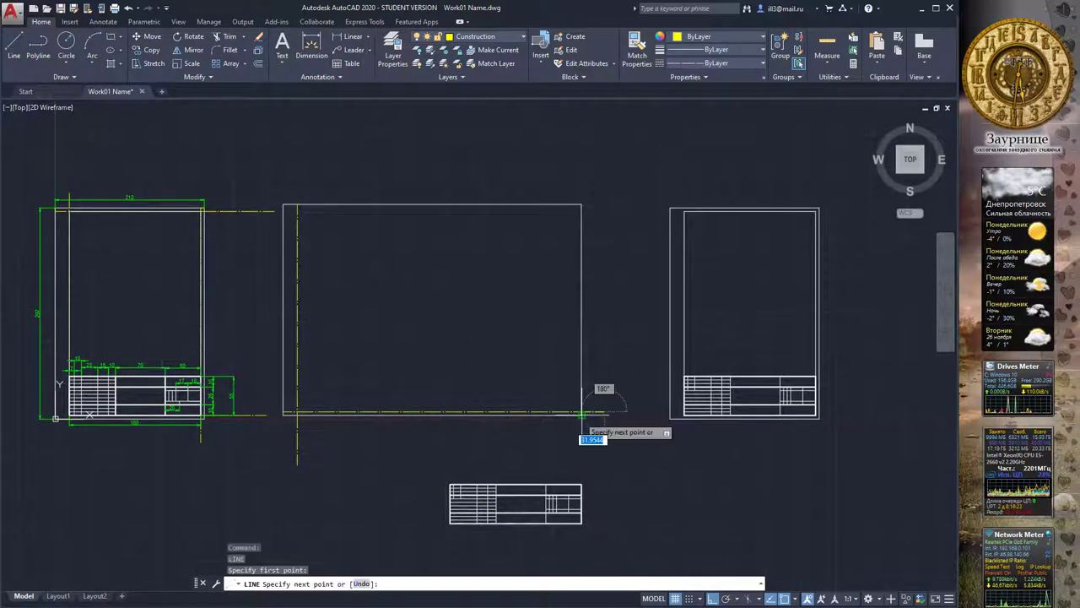
{"action": "key", "text": "Escape"}
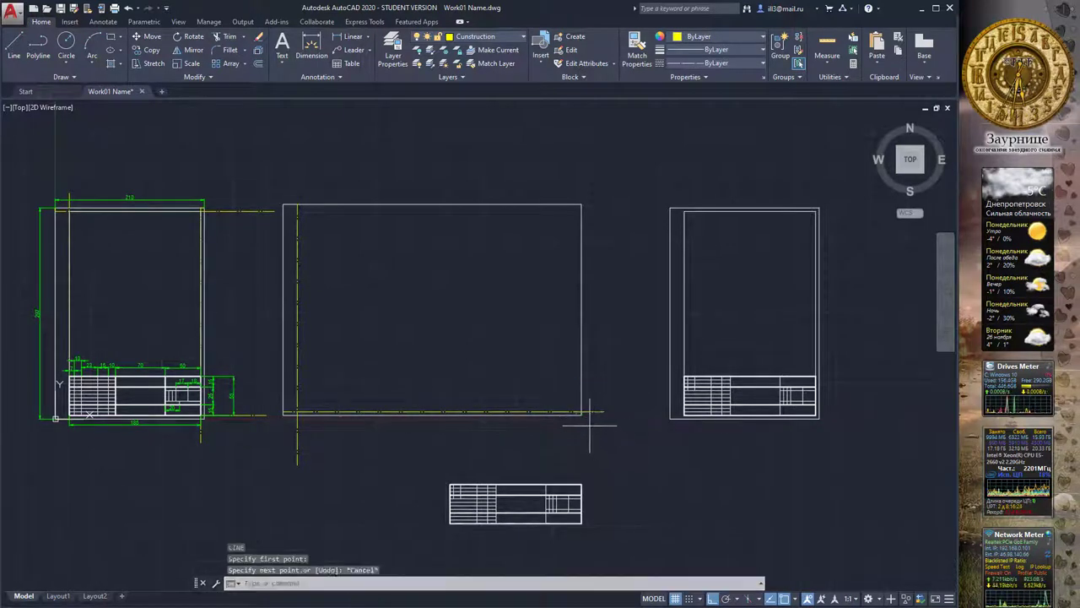
{"action": "key", "text": "Return"}
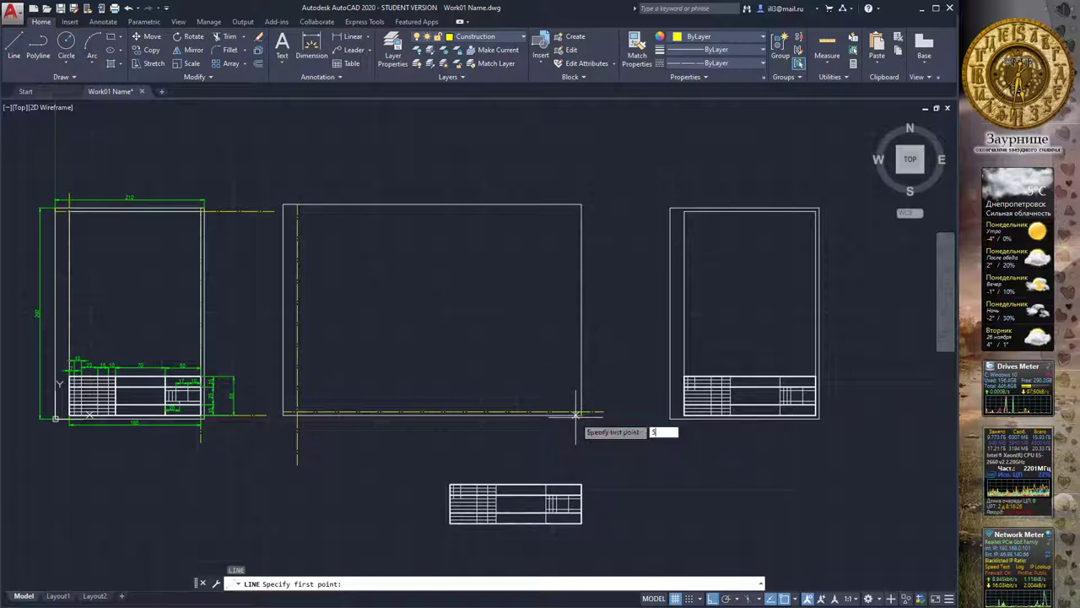
{"action": "key", "text": "Return"}
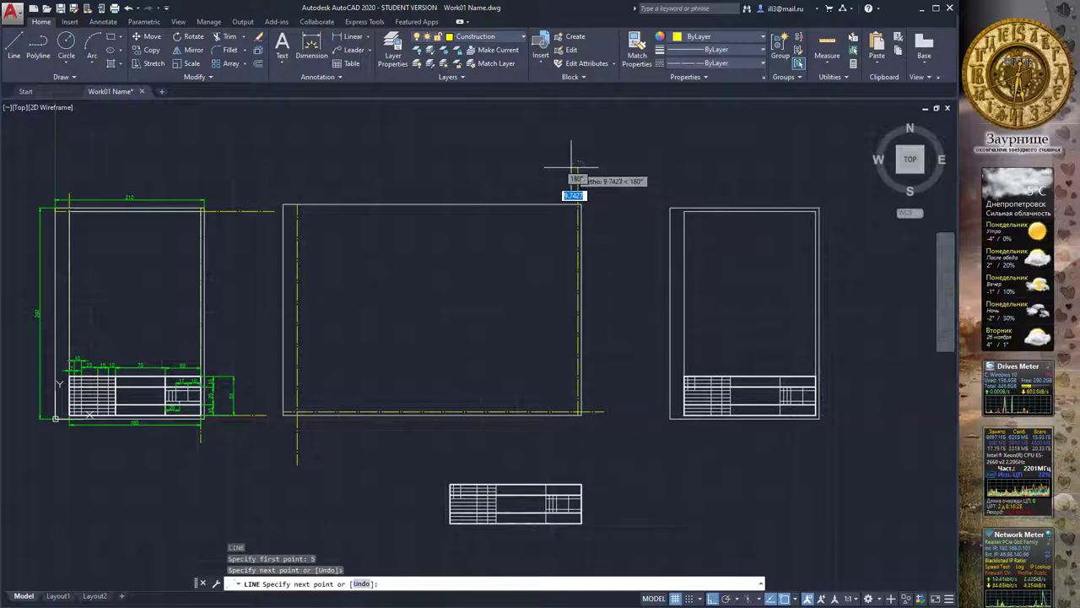
{"action": "key", "text": "Escape"}
{"action": "key", "text": "Return"}
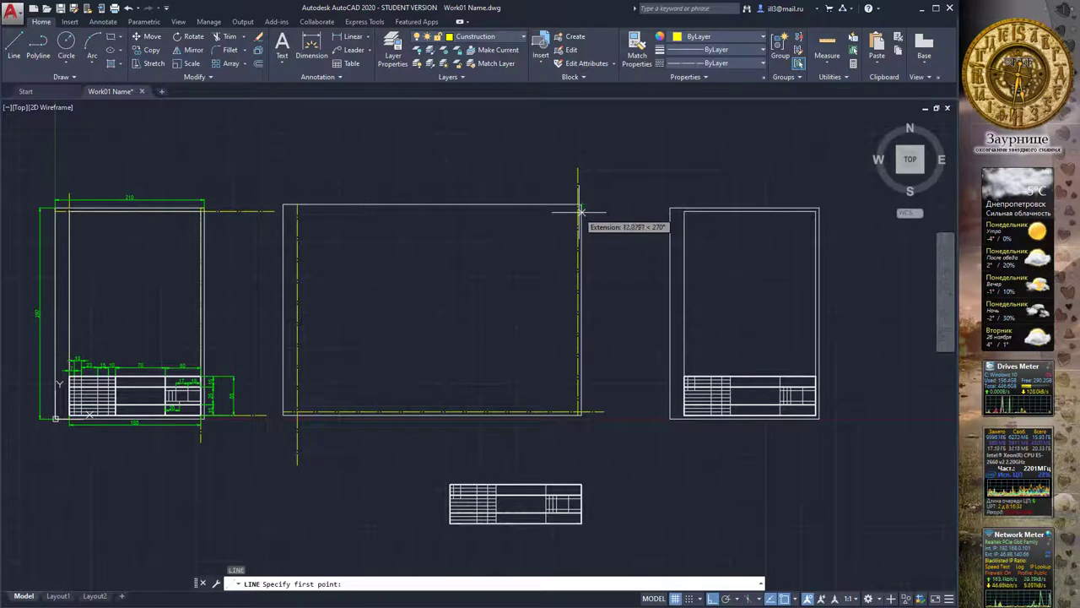
{"action": "type", "text": "5"}
{"action": "key", "text": "Return"}
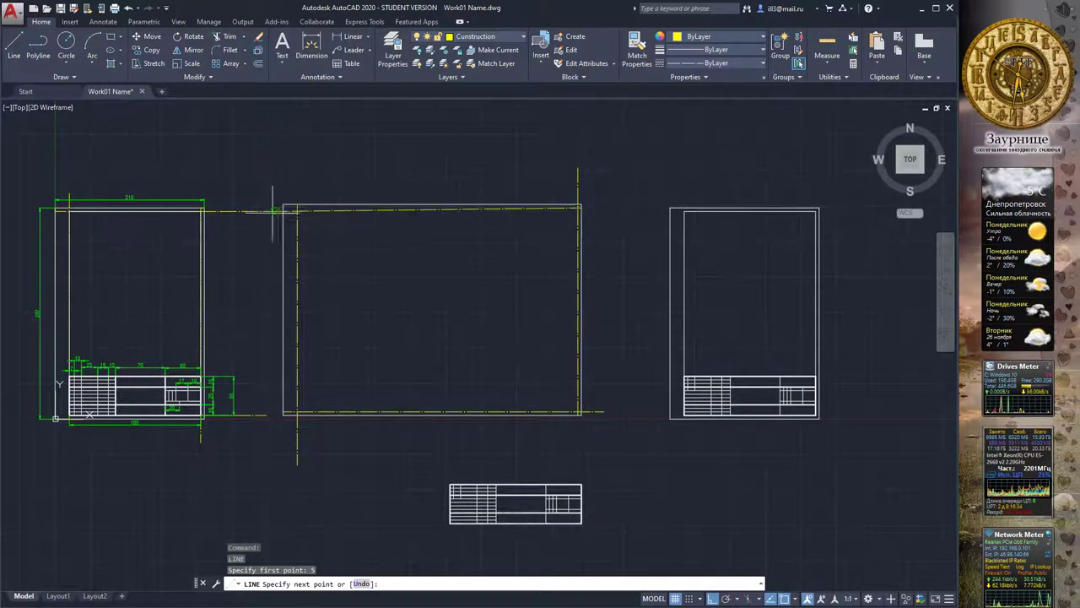
{"action": "key", "text": "Escape"}
On the Paper Frame layer, draw the inner border rectangle between construction-line intersections using Intersection snap.
{"action": "left_click", "coordinate": [486, 36]}
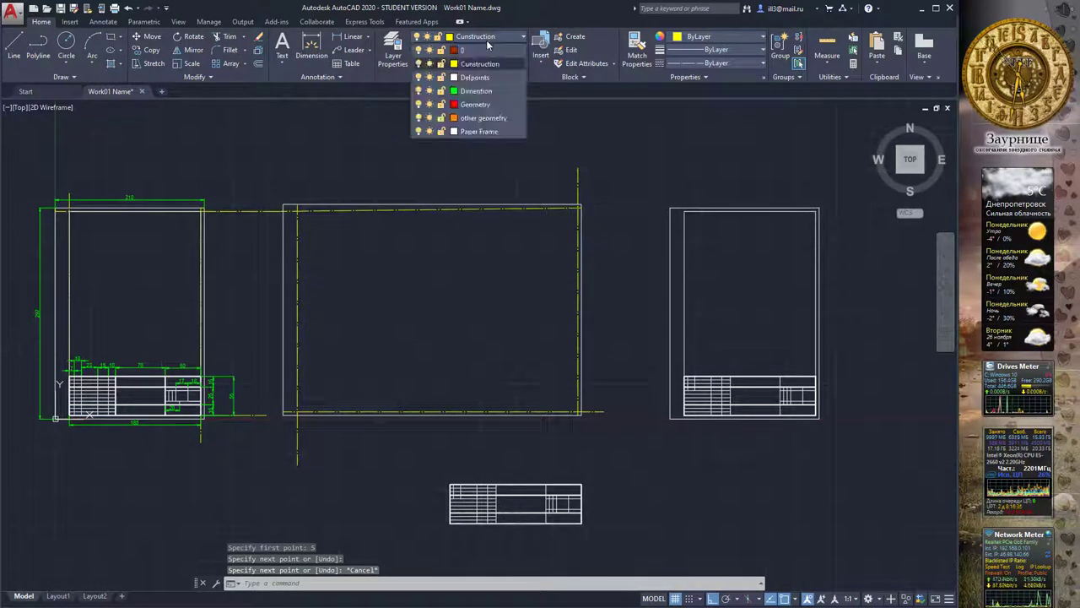
{"action": "left_click", "coordinate": [476, 134]}
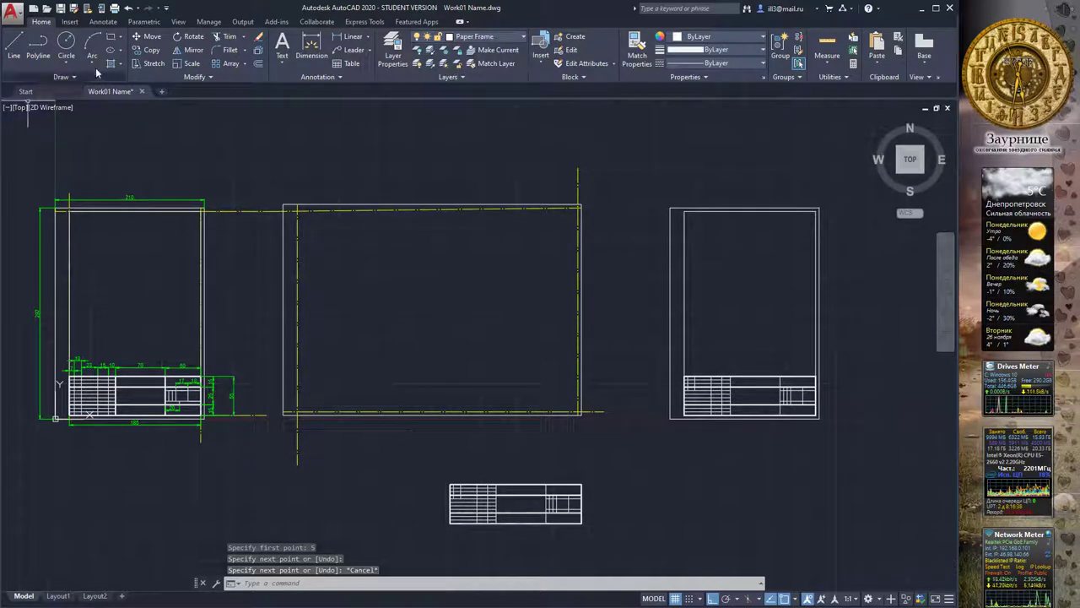
{"action": "left_click", "coordinate": [111, 39]}
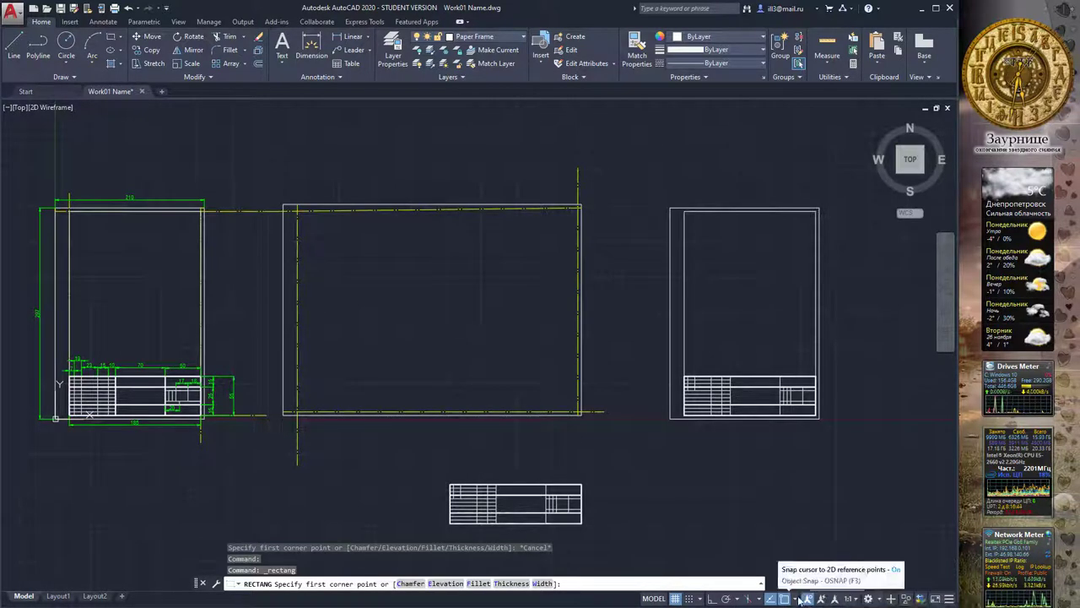
{"action": "left_click", "coordinate": [796, 599]}
{"action": "left_click", "coordinate": [814, 459]}
{"action": "scroll", "coordinate": [768, 530], "scroll_direction": "up", "scroll_amount": 2}
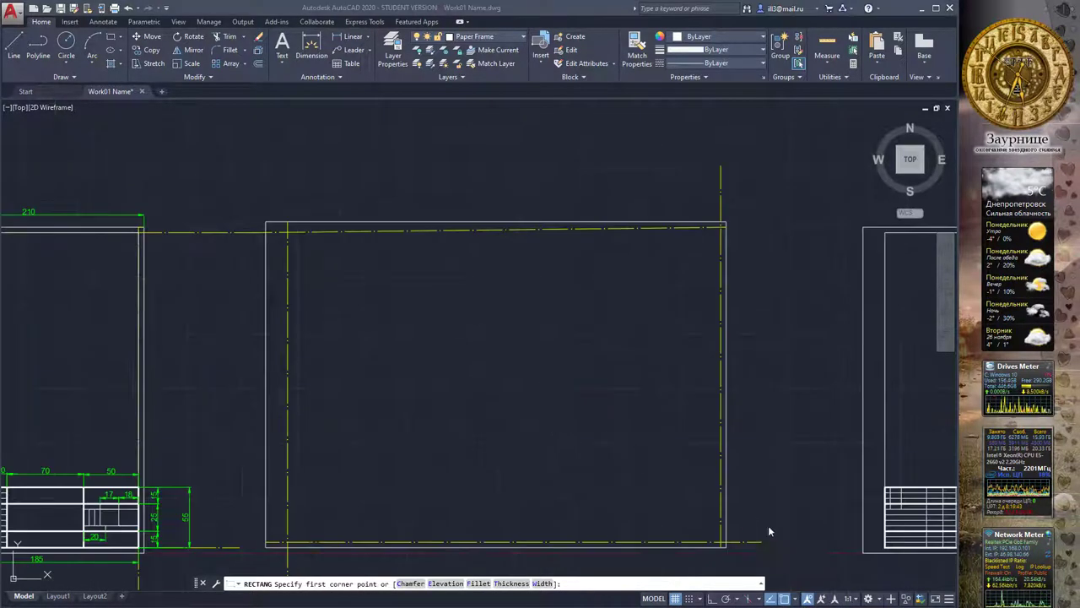
{"action": "left_click", "coordinate": [795, 599]}
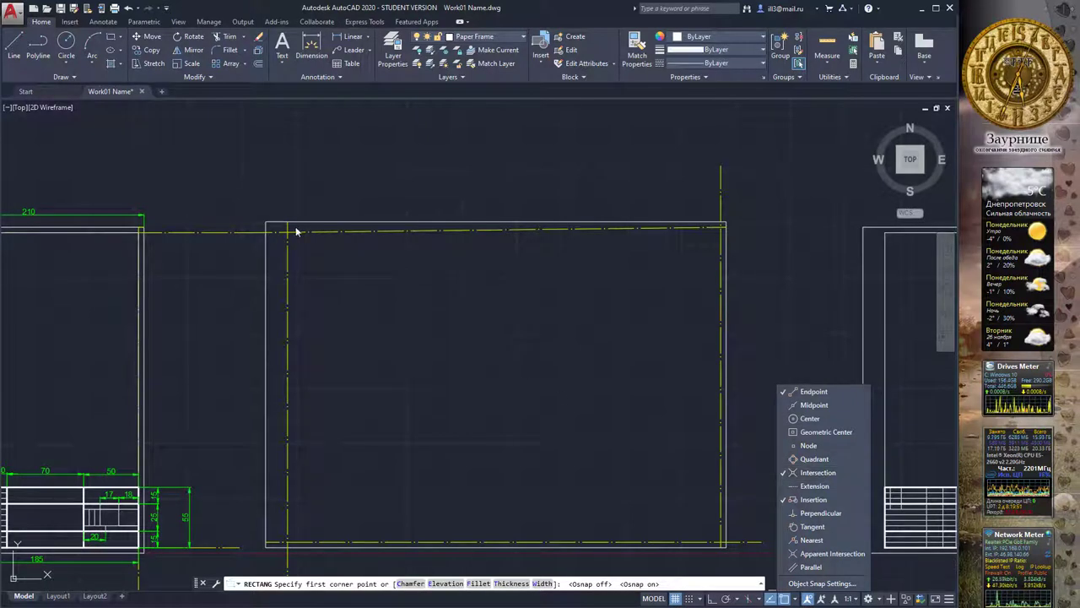
{"action": "left_click", "coordinate": [111, 37]}
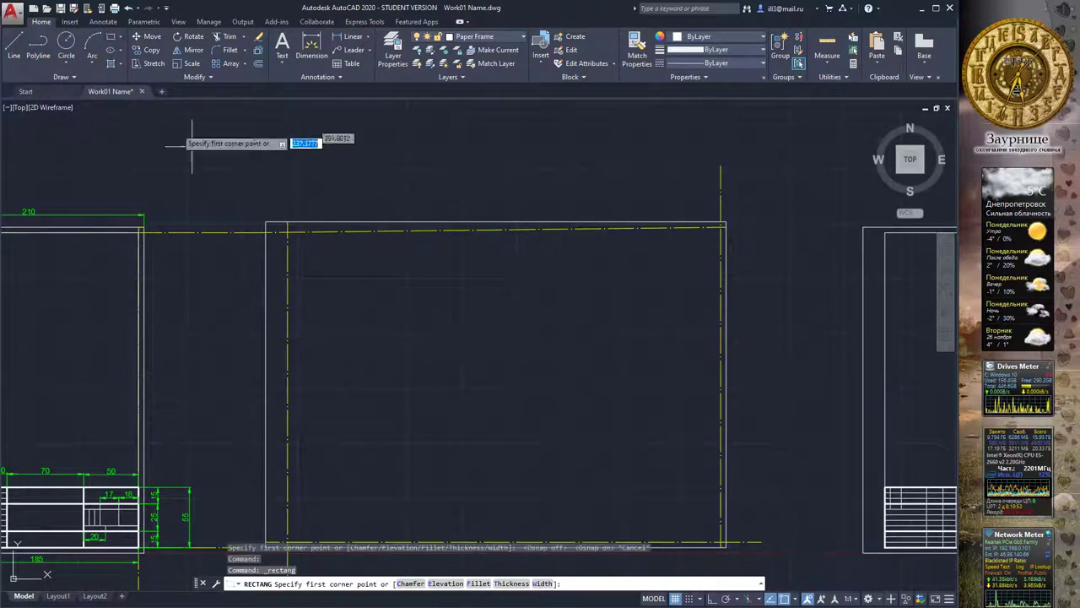
{"action": "left_click", "coordinate": [287, 230]}
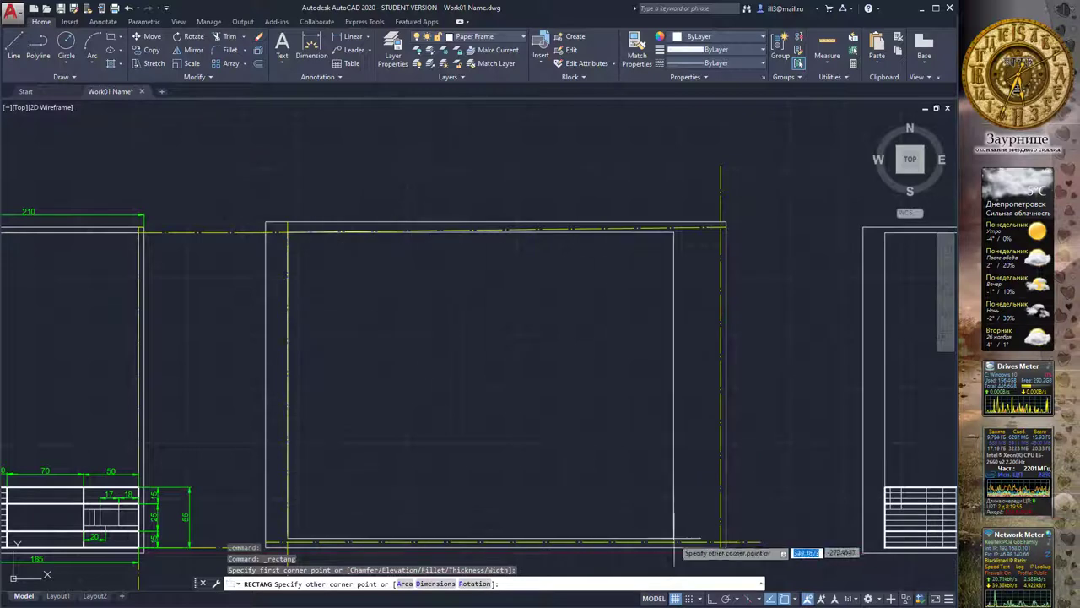
{"action": "key", "text": "Escape"}
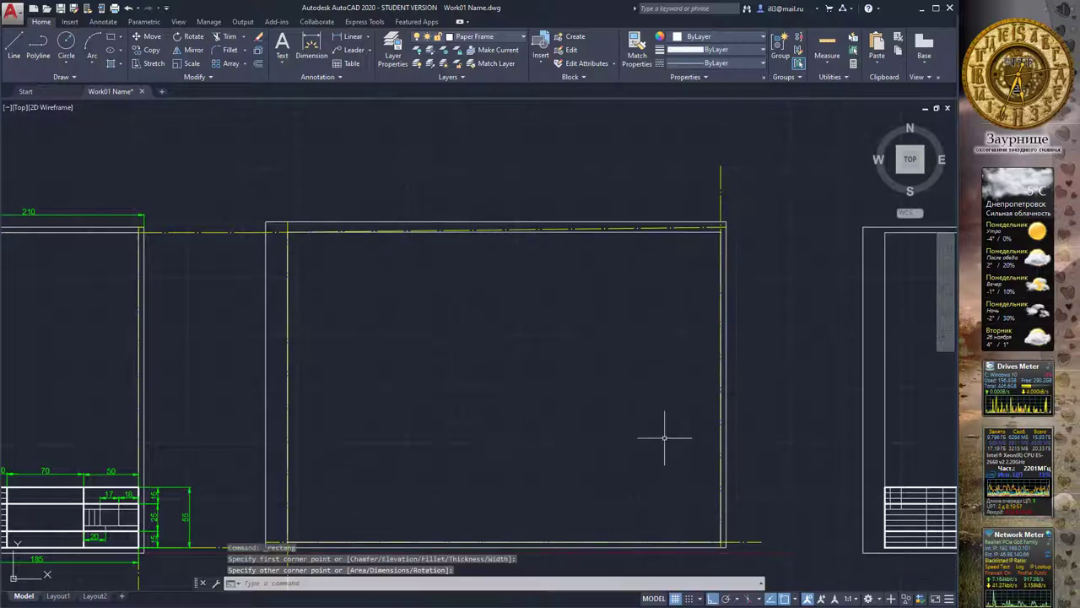
{"action": "scroll", "coordinate": [667, 254], "scroll_direction": "up", "scroll_amount": 1}
{"action": "scroll", "coordinate": [637, 239], "scroll_direction": "down", "scroll_amount": 1}
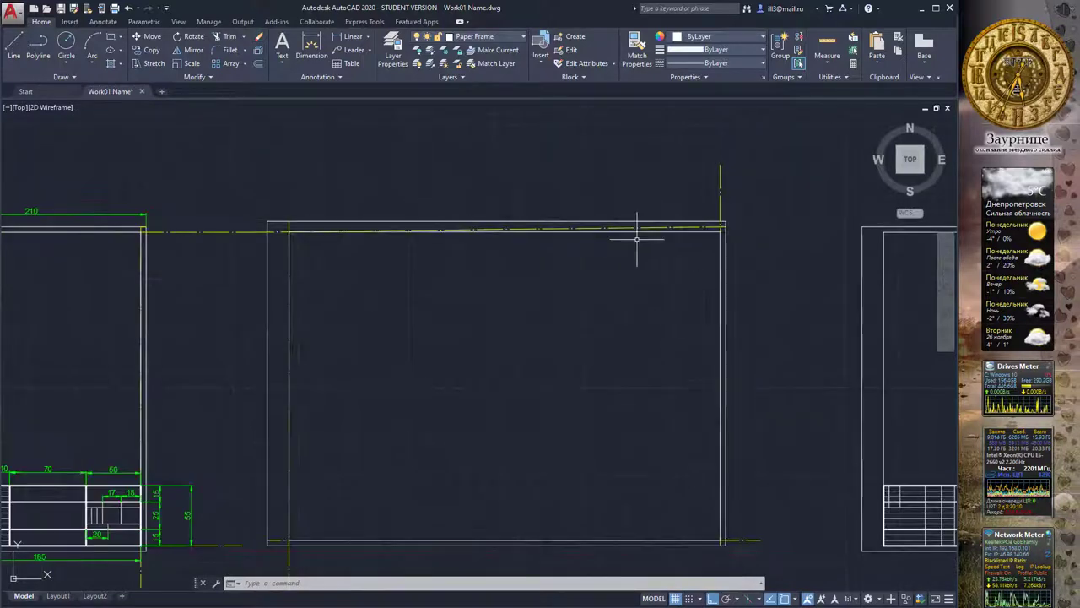
Delete the four yellow construction lines (top, side, bottom, left) around the middle frame.
{"action": "left_click", "coordinate": [695, 229]}
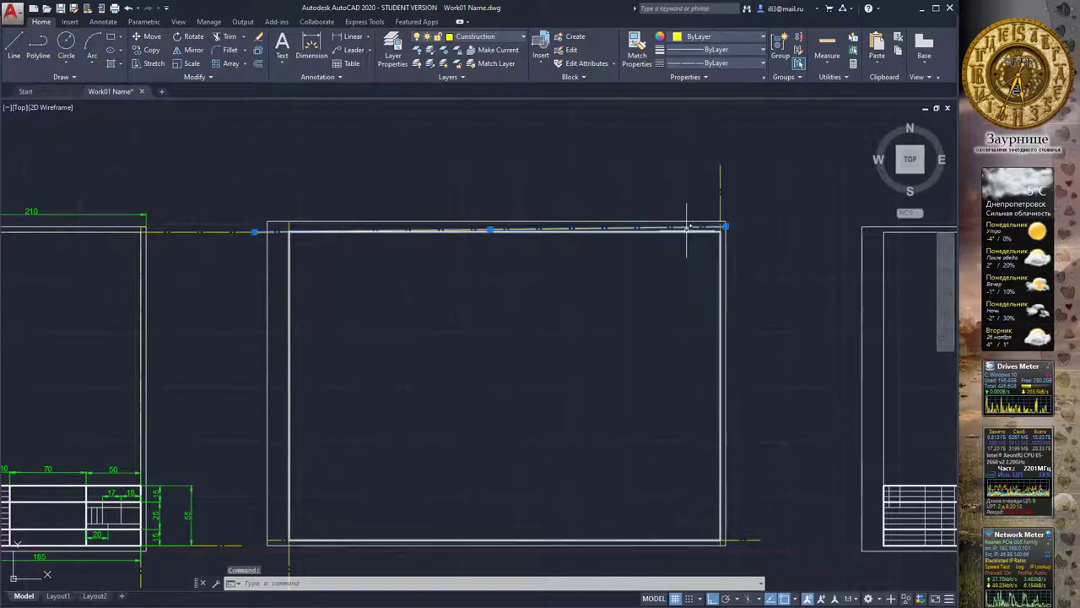
{"action": "key", "text": "Delete"}
{"action": "left_click", "coordinate": [720, 212]}
{"action": "key", "text": "Delete"}
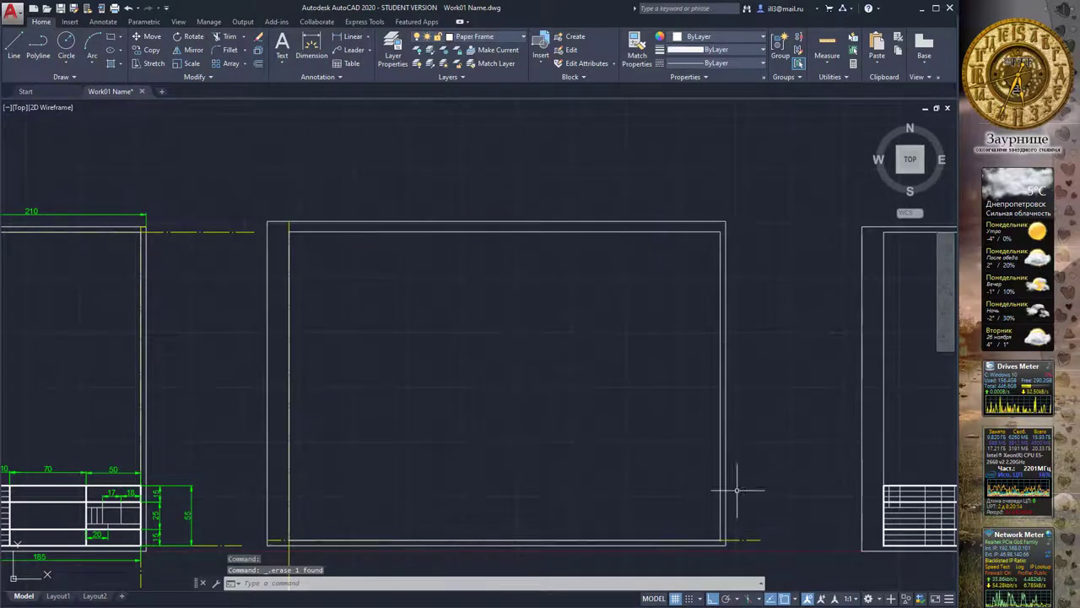
{"action": "left_click", "coordinate": [749, 532]}
{"action": "key", "text": "Delete"}
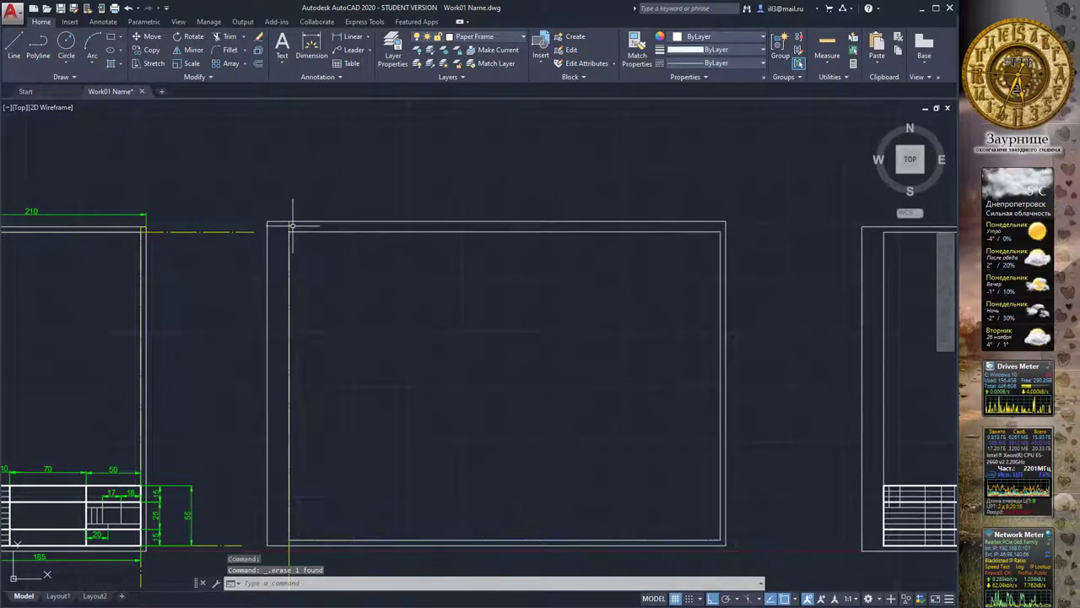
{"action": "left_click", "coordinate": [292, 226]}
{"action": "key", "text": "Delete"}
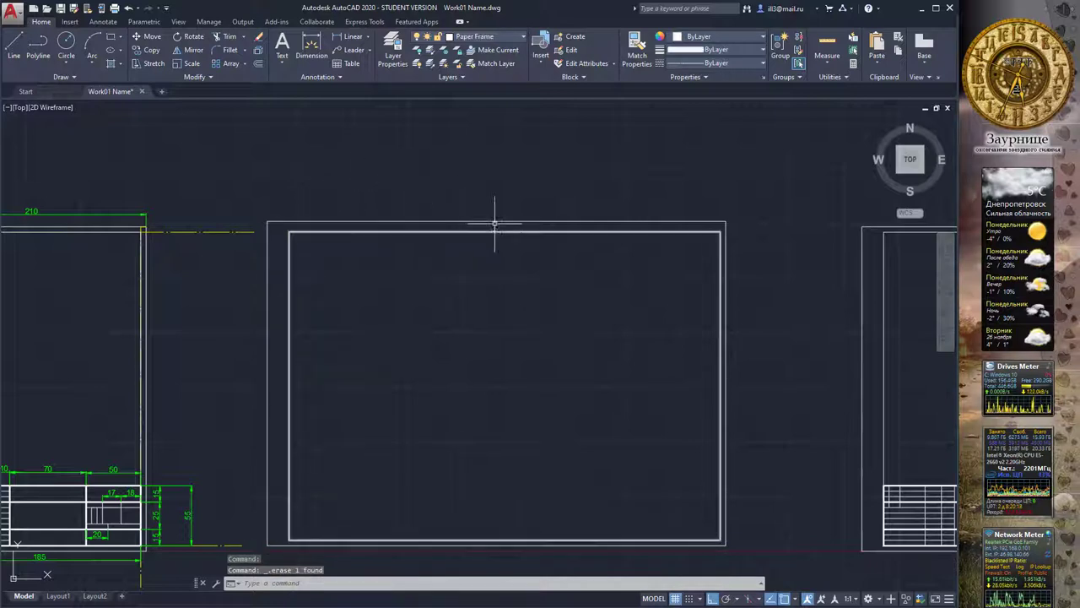
{"action": "middle_click_drag", "start_coordinate": [540, 242], "coordinate": [454, 203]}
{"action": "scroll", "coordinate": [454, 202], "scroll_direction": "down", "scroll_amount": 4}
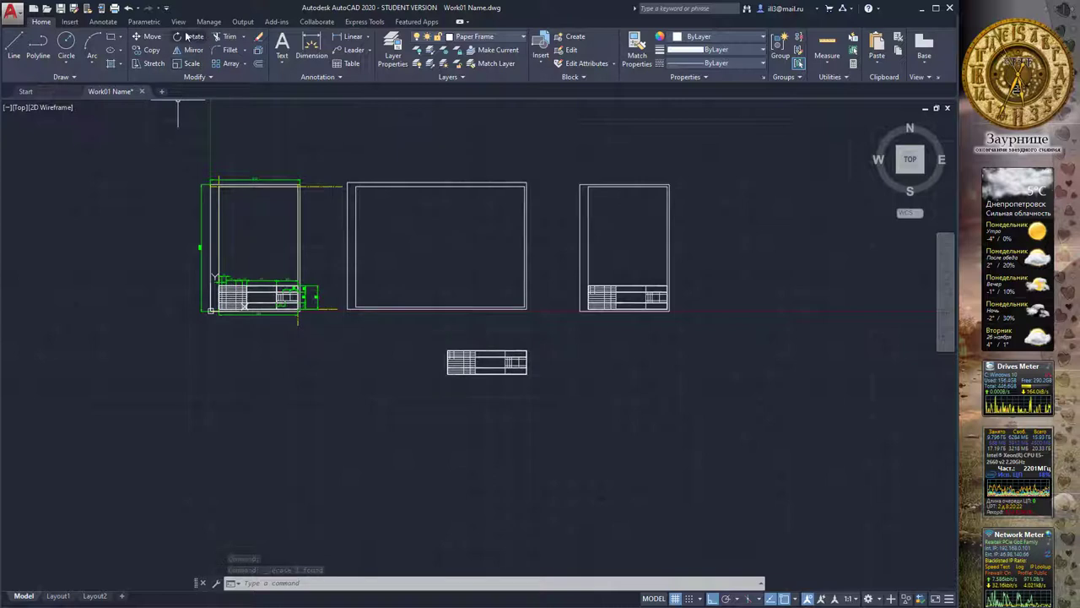
With ortho off, move the title block toward the frame's lower-right inner corner.
{"action": "left_click", "coordinate": [156, 39]}
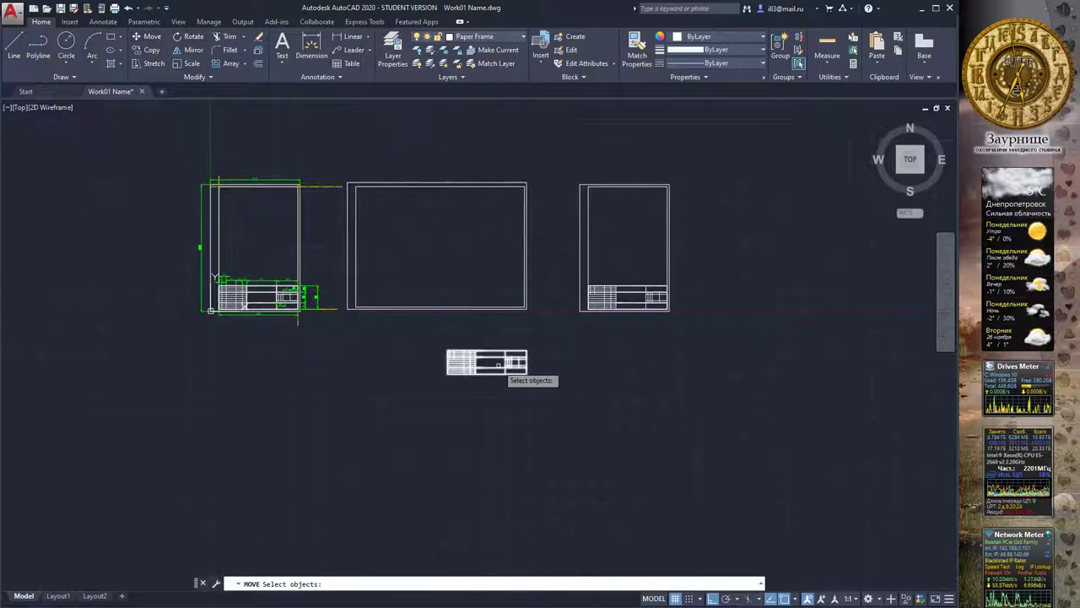
{"action": "left_click", "coordinate": [499, 366]}
{"action": "left_click", "coordinate": [538, 385]}
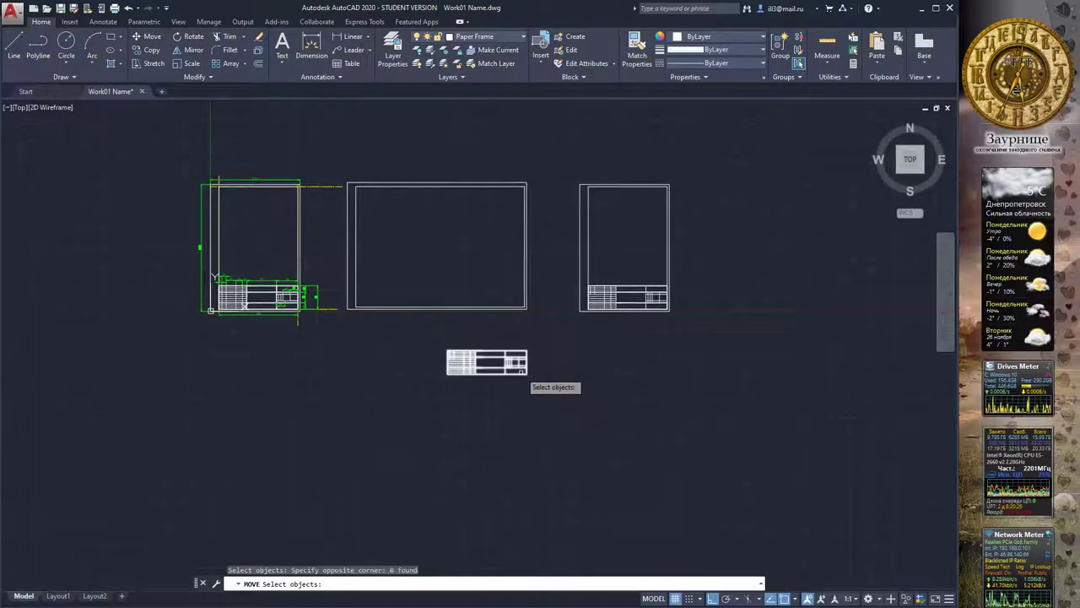
{"action": "left_click", "coordinate": [533, 383]}
{"action": "scroll", "coordinate": [533, 382], "scroll_direction": "up", "scroll_amount": 2}
{"action": "key", "text": "Return"}
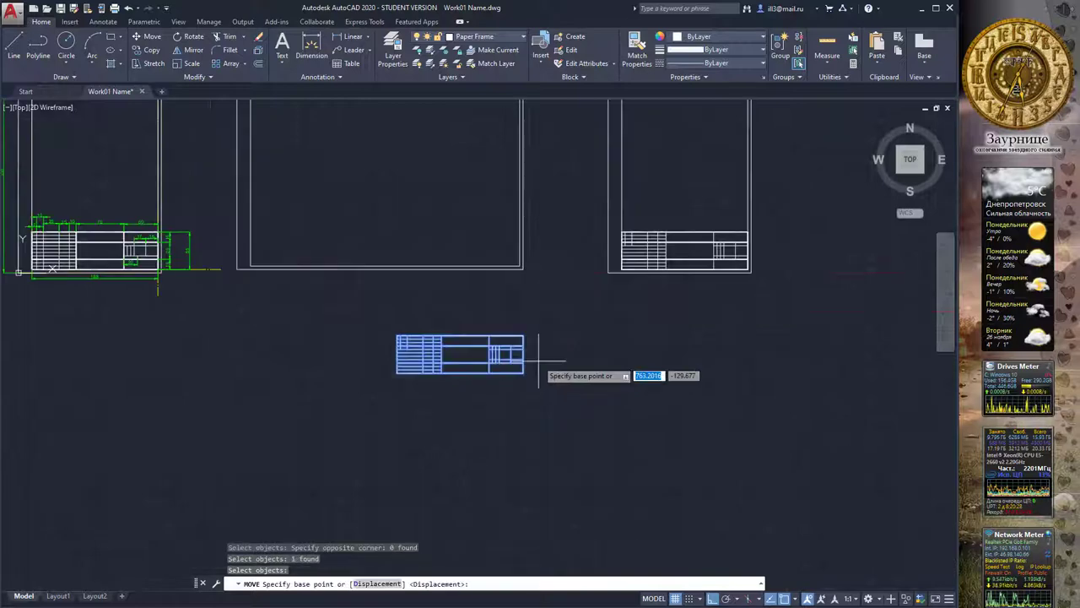
{"action": "left_click", "coordinate": [523, 372]}
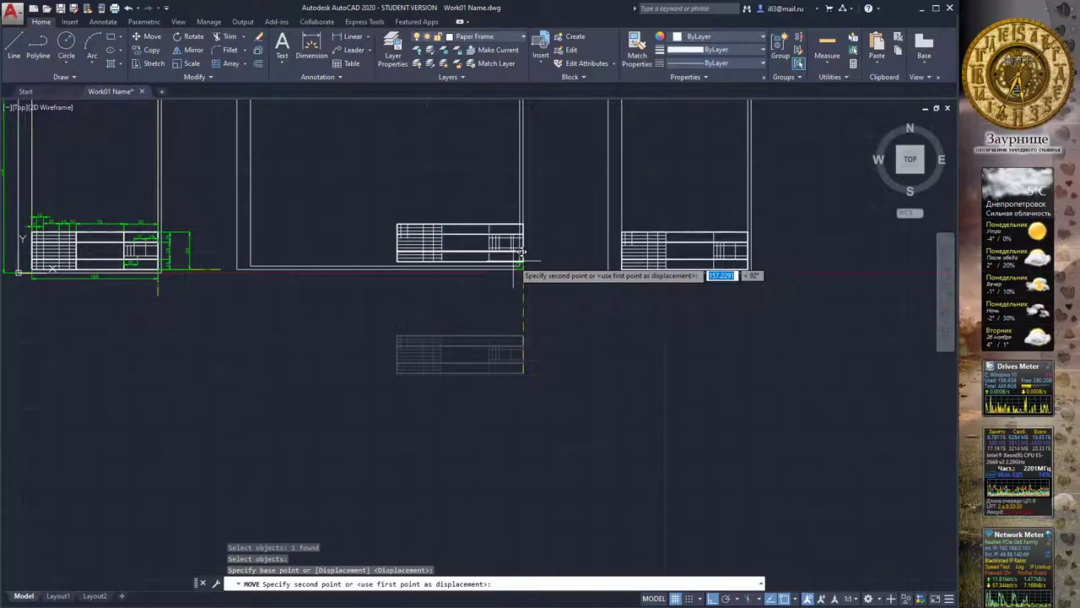
{"action": "scroll", "coordinate": [523, 263], "scroll_direction": "up", "scroll_amount": 4}
{"action": "scroll", "coordinate": [495, 239], "scroll_direction": "up", "scroll_amount": 2}
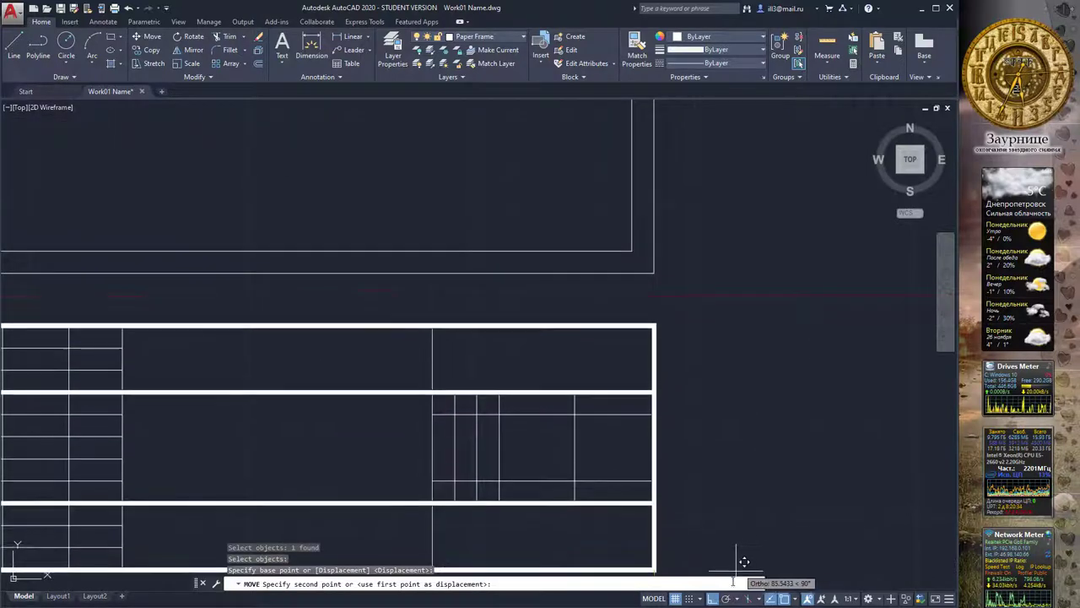
{"action": "key", "text": "F8"}
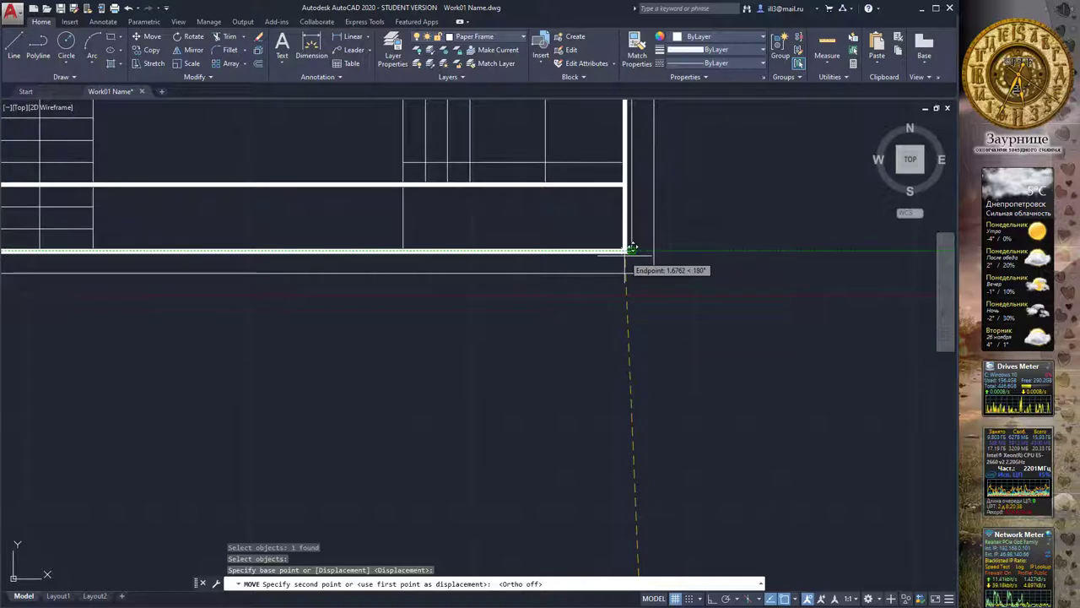
{"action": "left_click", "coordinate": [632, 246]}
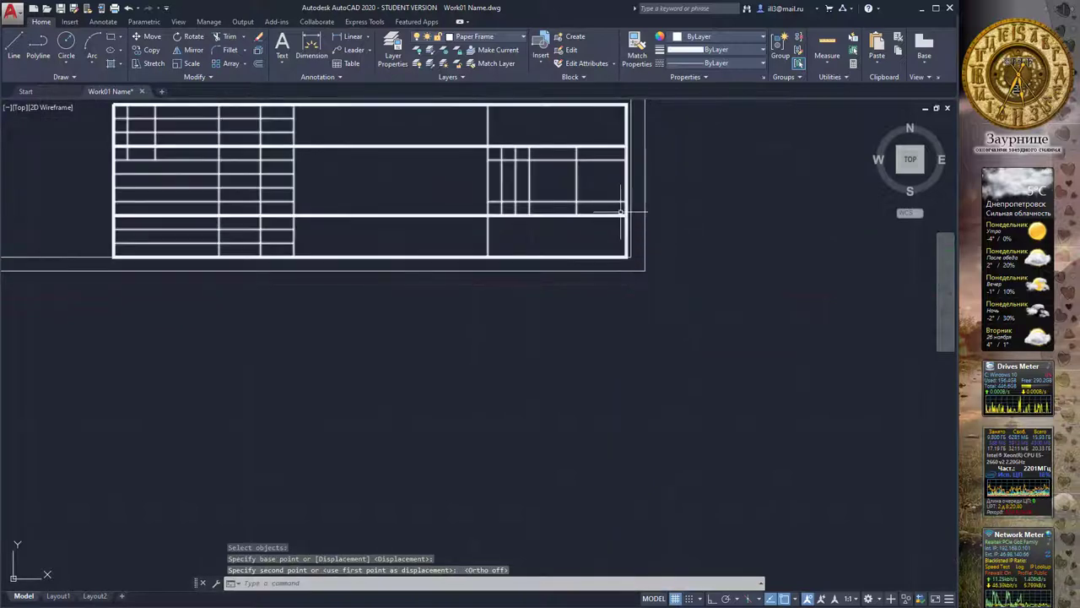
Nudge the title block once more, then undo the misplaced moves.
{"action": "left_click", "coordinate": [628, 245]}
{"action": "left_click", "coordinate": [625, 253]}
{"action": "key", "text": "space"}
{"action": "left_click", "coordinate": [629, 258]}
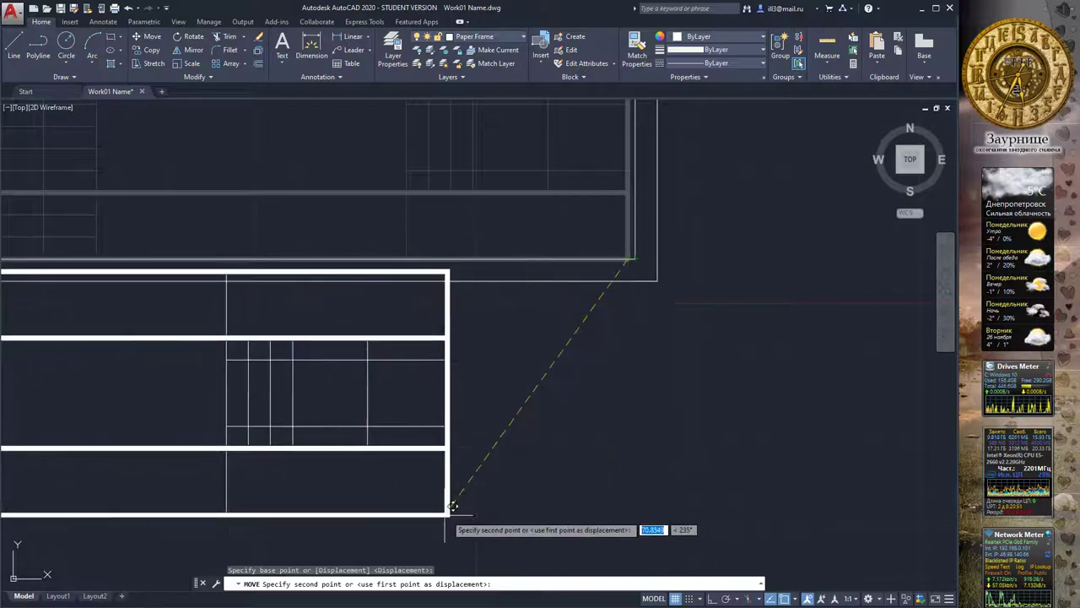
{"action": "left_click", "coordinate": [635, 261]}
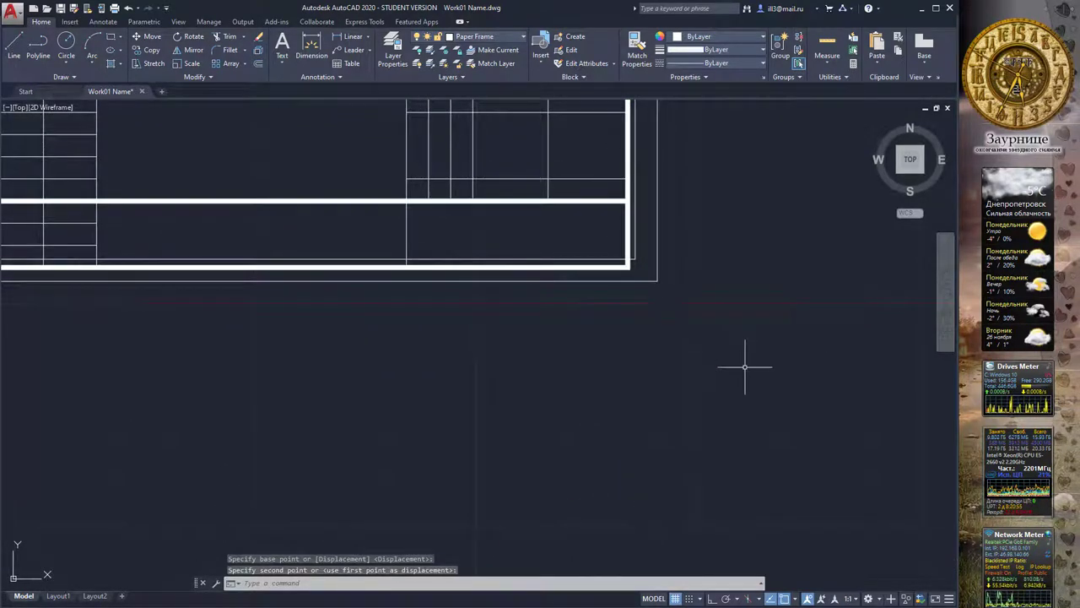
{"action": "key", "text": "ctrl+z"}
{"action": "key", "text": "ctrl+z"}
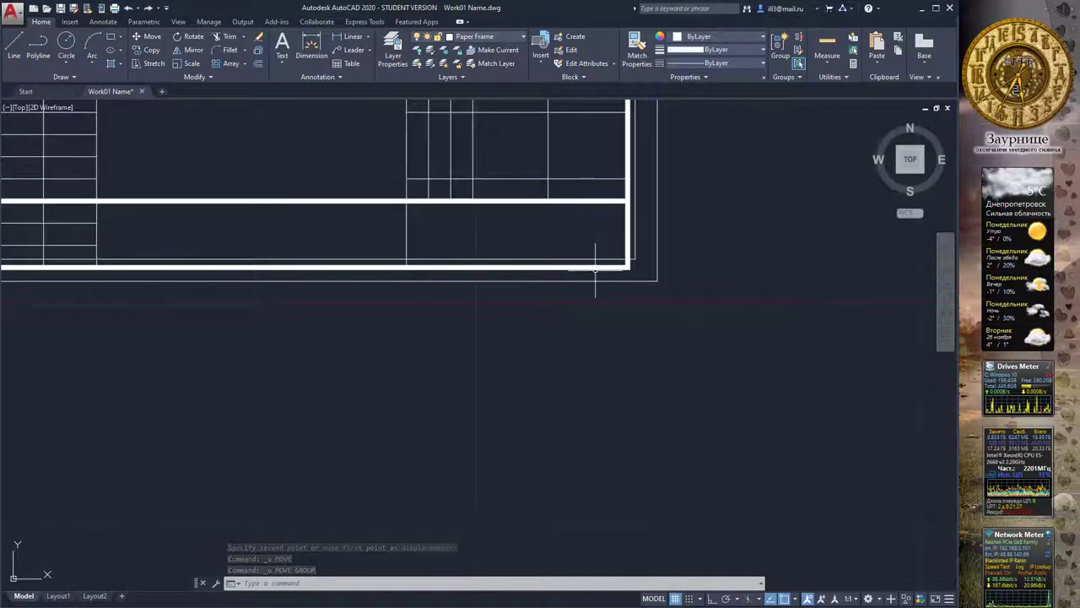
{"action": "type", "text": "u"}
{"action": "key", "text": "Return"}
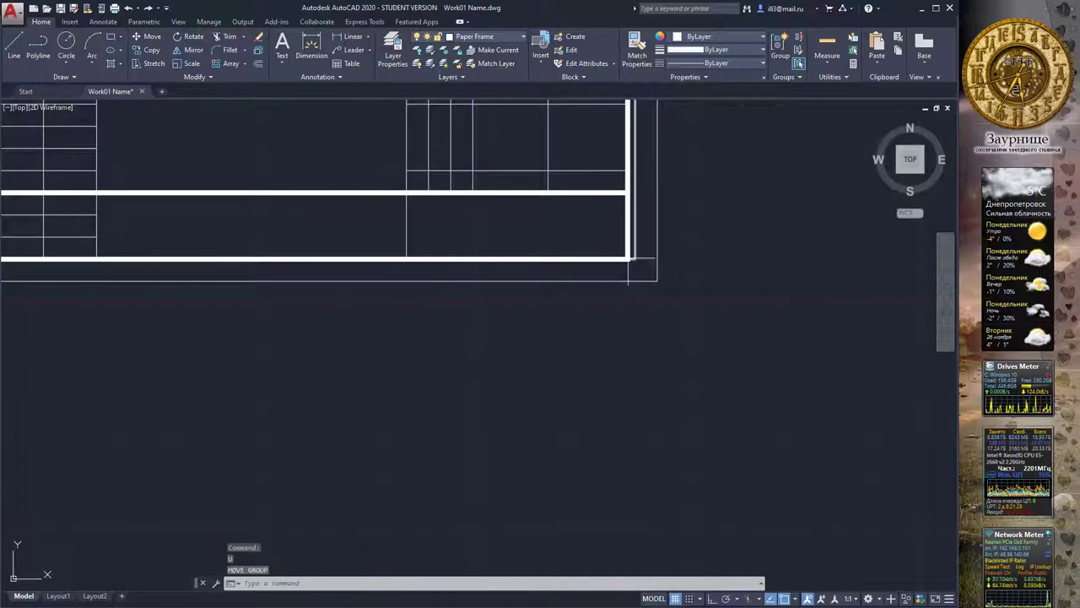
{"action": "left_click", "coordinate": [629, 257]}
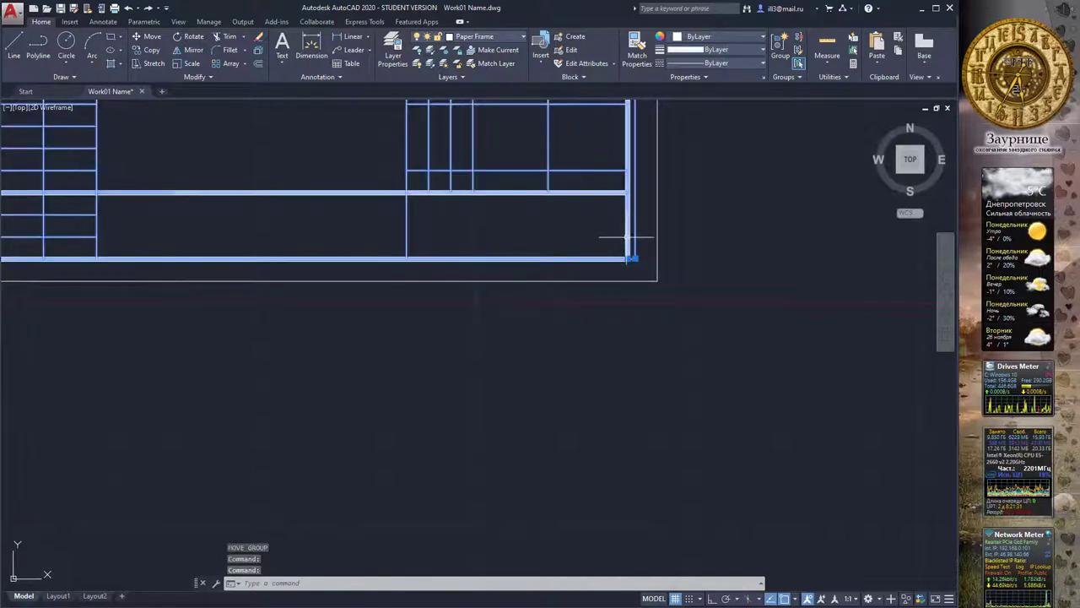
{"action": "key", "text": "Escape"}
{"action": "key", "text": "Escape"}
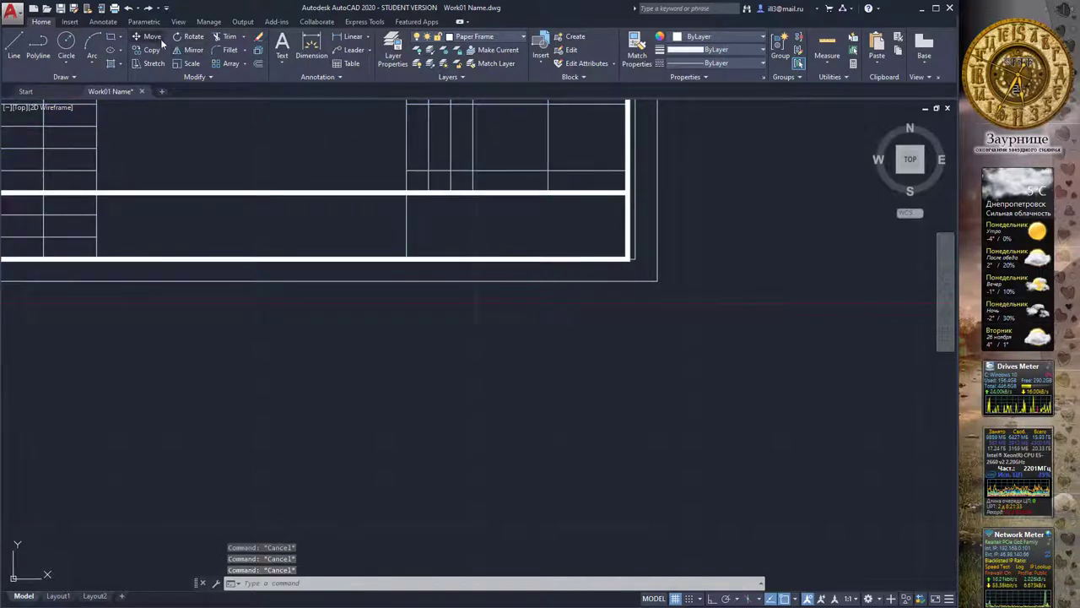
Move the title block so its lower-right corner snaps to the frame's inner corner.
{"action": "left_click", "coordinate": [157, 38]}
{"action": "left_click", "coordinate": [586, 192]}
{"action": "key", "text": "Return"}
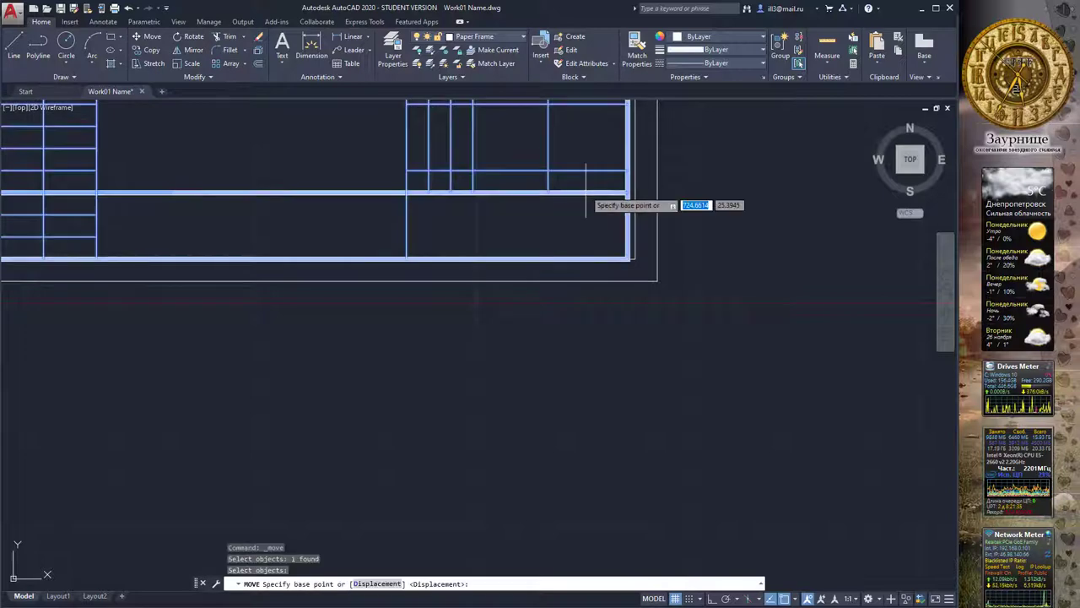
{"action": "left_click", "coordinate": [585, 192]}
{"action": "left_click", "coordinate": [375, 437]}
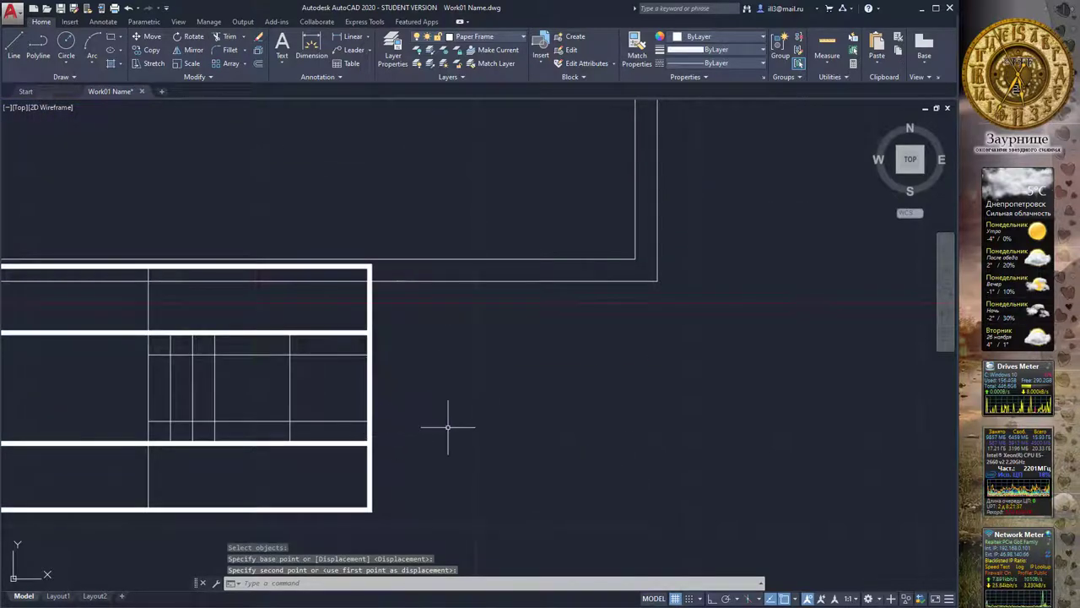
{"action": "key", "text": "Return"}
{"action": "left_click", "coordinate": [369, 509]}
{"action": "key", "text": "Return"}
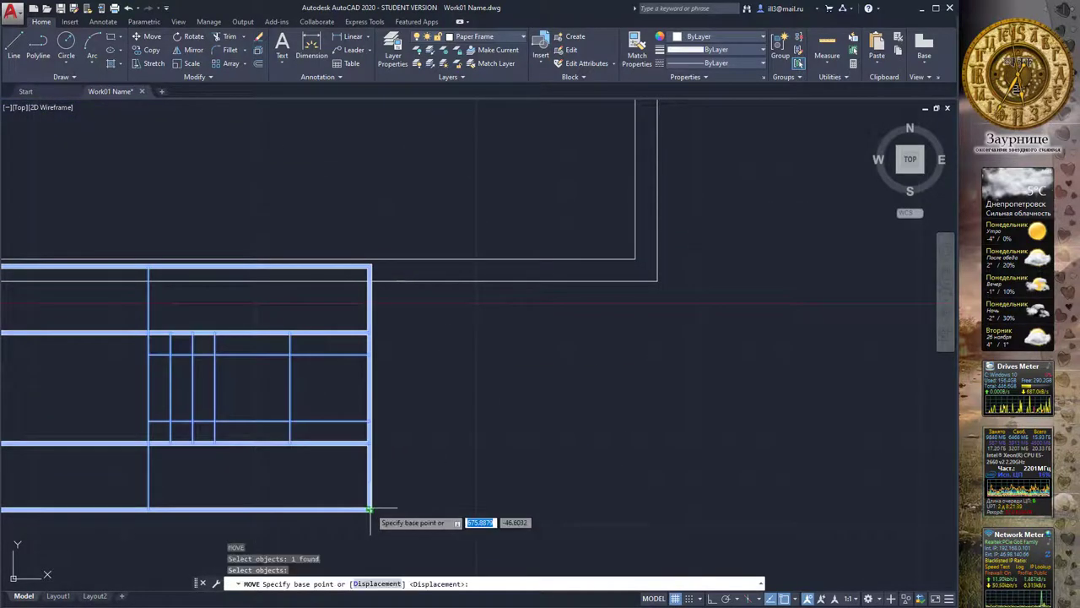
{"action": "left_click", "coordinate": [369, 509]}
{"action": "left_click", "coordinate": [632, 259]}
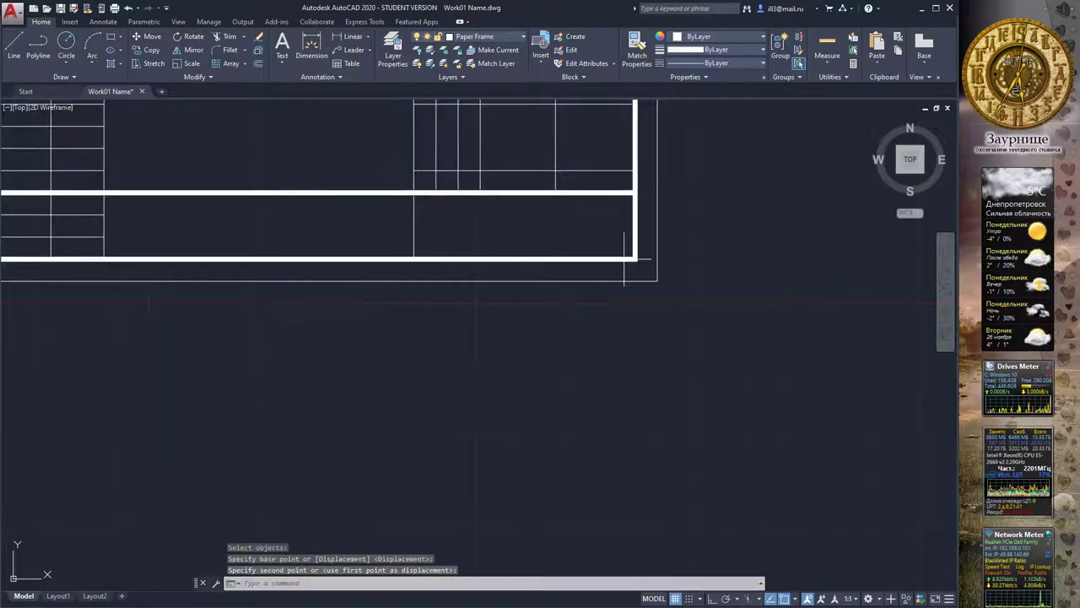
{"action": "scroll", "coordinate": [611, 285], "scroll_direction": "down", "scroll_amount": 5}
{"action": "middle_click_drag", "start_coordinate": [585, 248], "coordinate": [568, 307]}
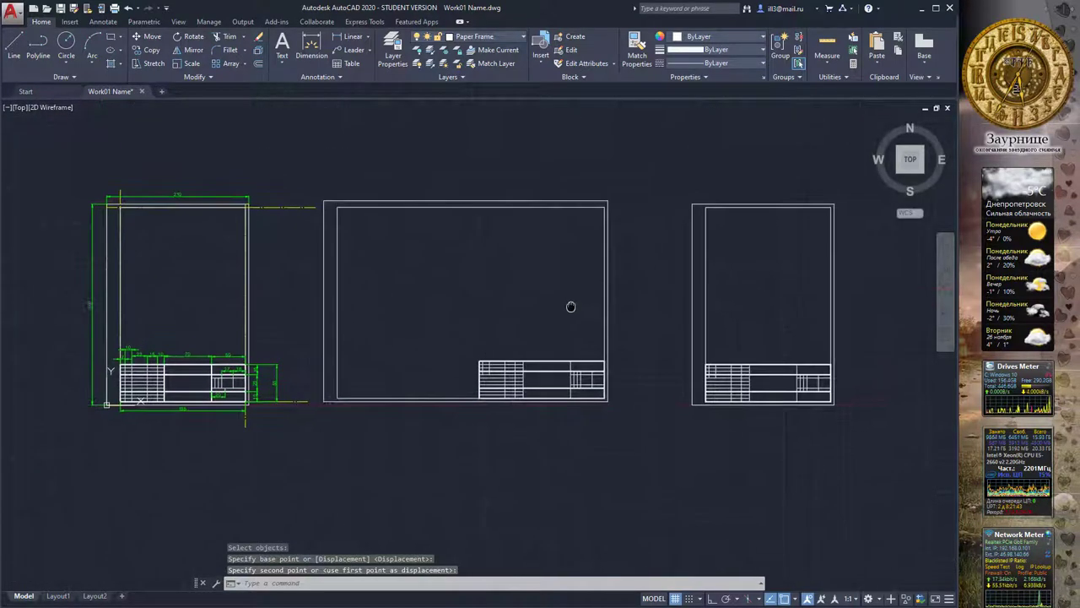
{"action": "scroll", "coordinate": [529, 303], "scroll_direction": "up", "scroll_amount": 2}
{"action": "scroll", "coordinate": [559, 267], "scroll_direction": "up", "scroll_amount": 2}
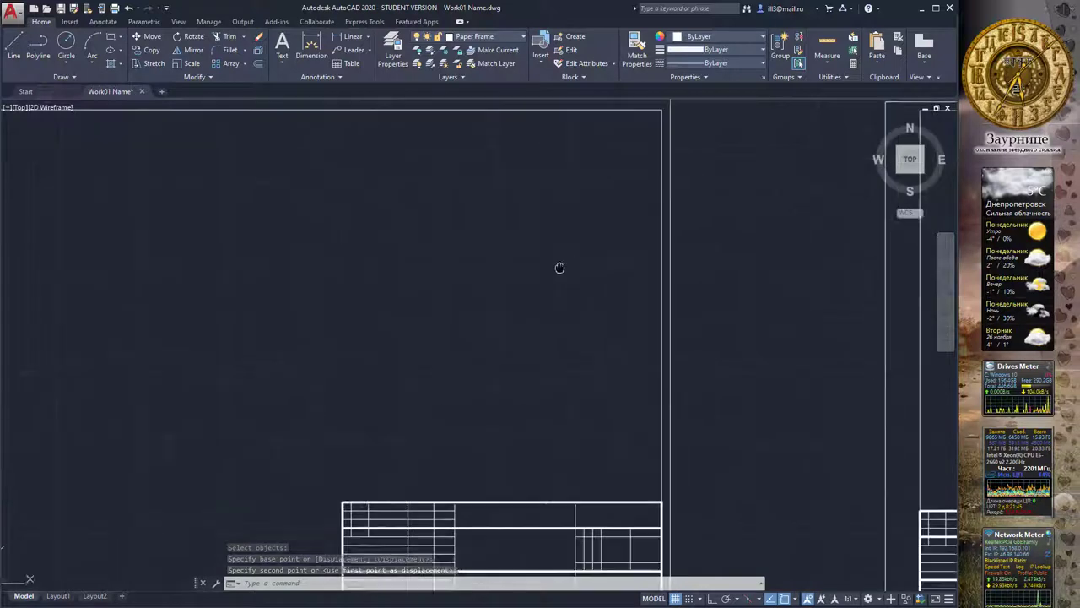
{"action": "middle_click_drag", "start_coordinate": [540, 321], "coordinate": [560, 183]}
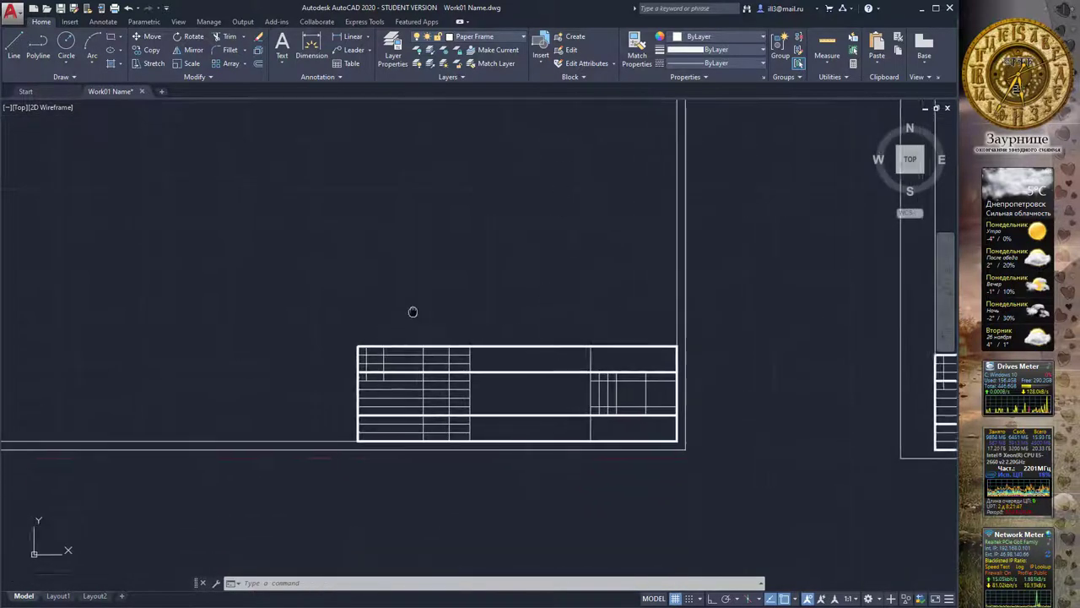
{"action": "middle_click_drag", "start_coordinate": [412, 308], "coordinate": [431, 283]}
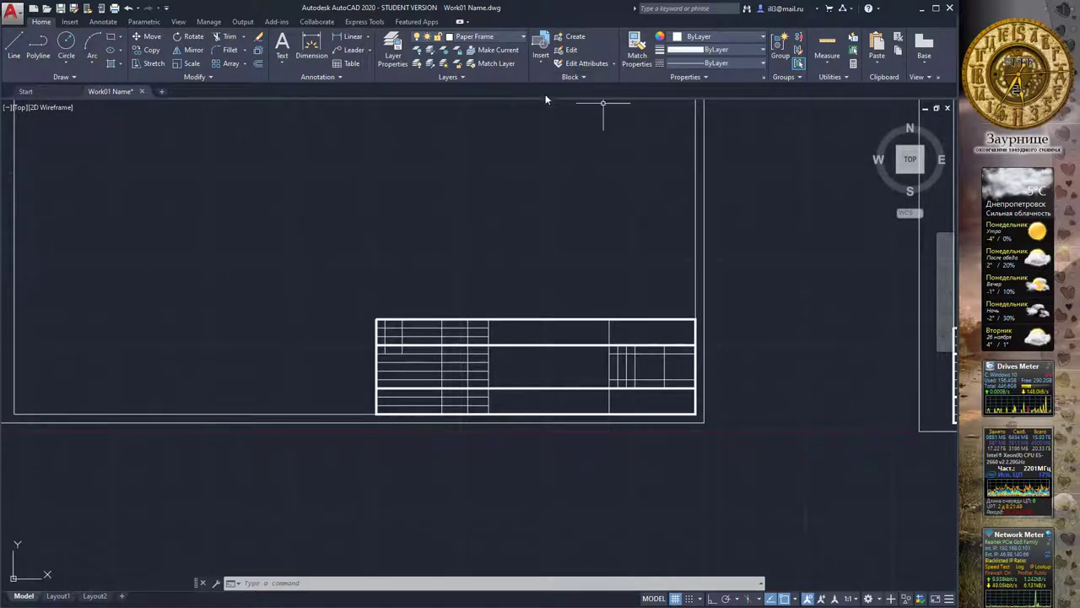
Open the Tittle block definition in the Block Editor.
{"action": "left_click", "coordinate": [571, 50]}
{"action": "left_click", "coordinate": [412, 270]}
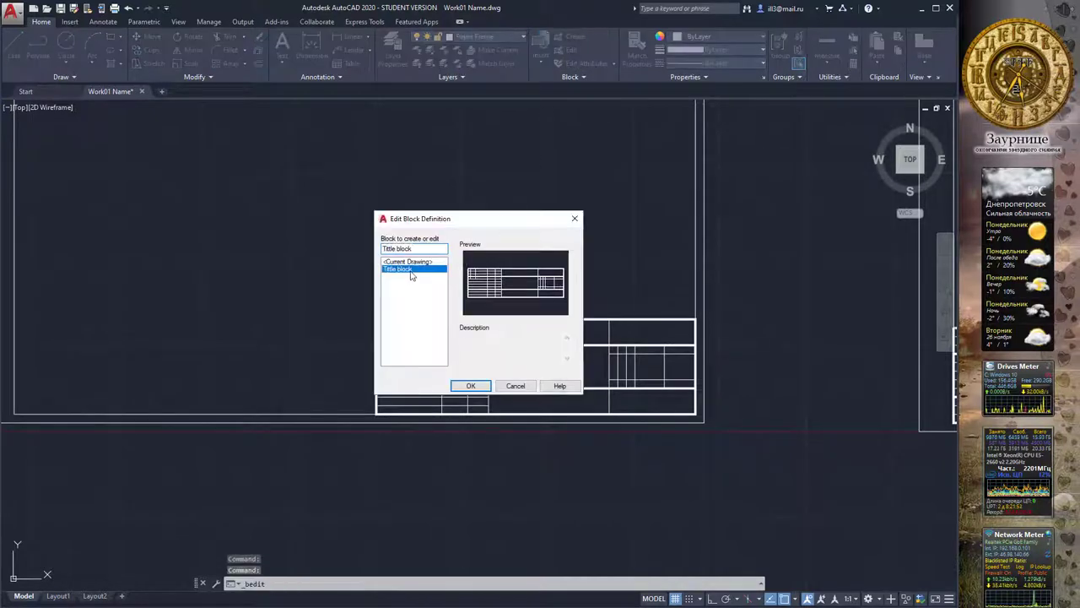
{"action": "left_click", "coordinate": [482, 387]}
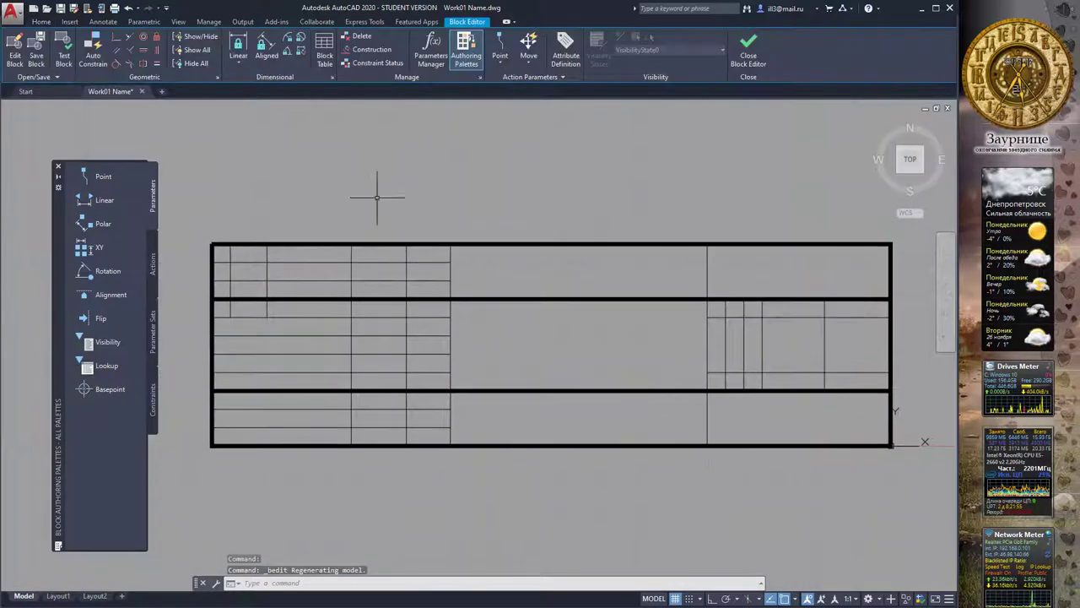
Extend the title-block grid's vertical lines down to the outer frame boundary.
{"action": "left_click", "coordinate": [40, 22]}
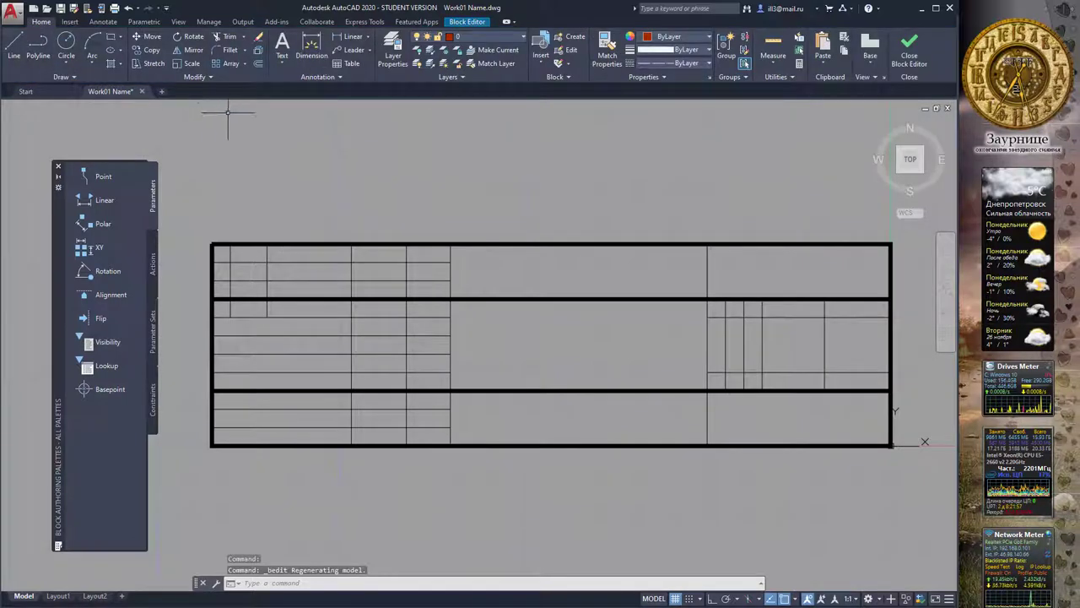
{"action": "left_click", "coordinate": [243, 43]}
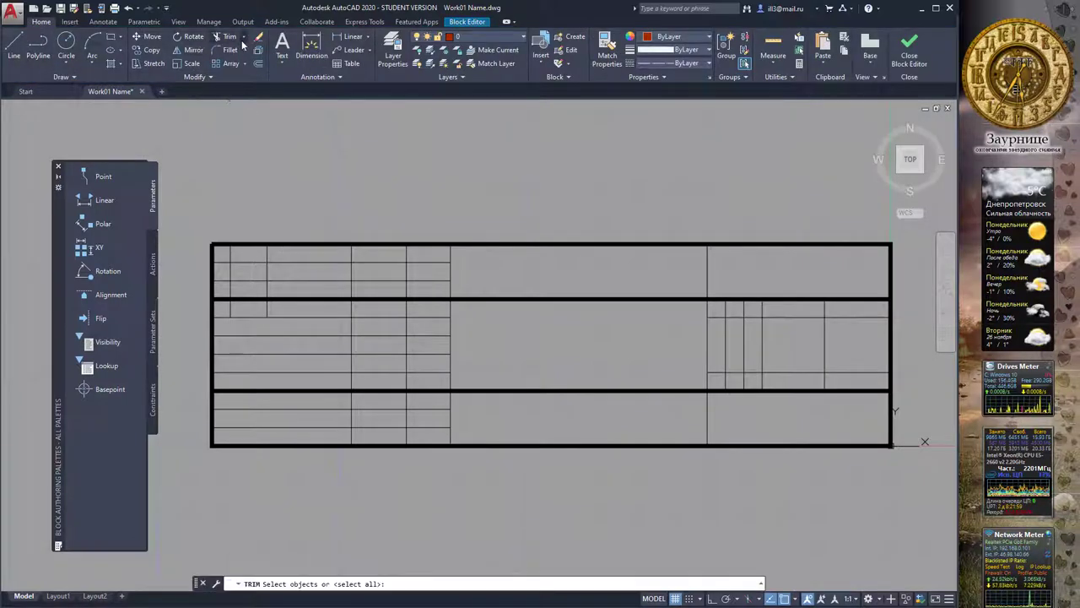
{"action": "left_click", "coordinate": [242, 42]}
{"action": "left_click", "coordinate": [240, 76]}
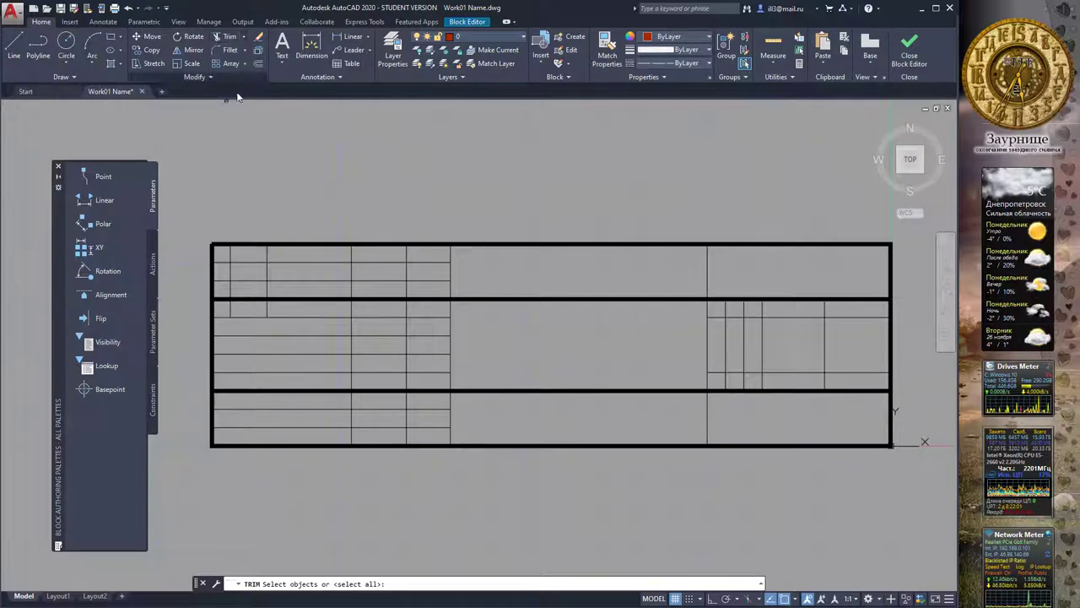
{"action": "key", "text": "Escape"}
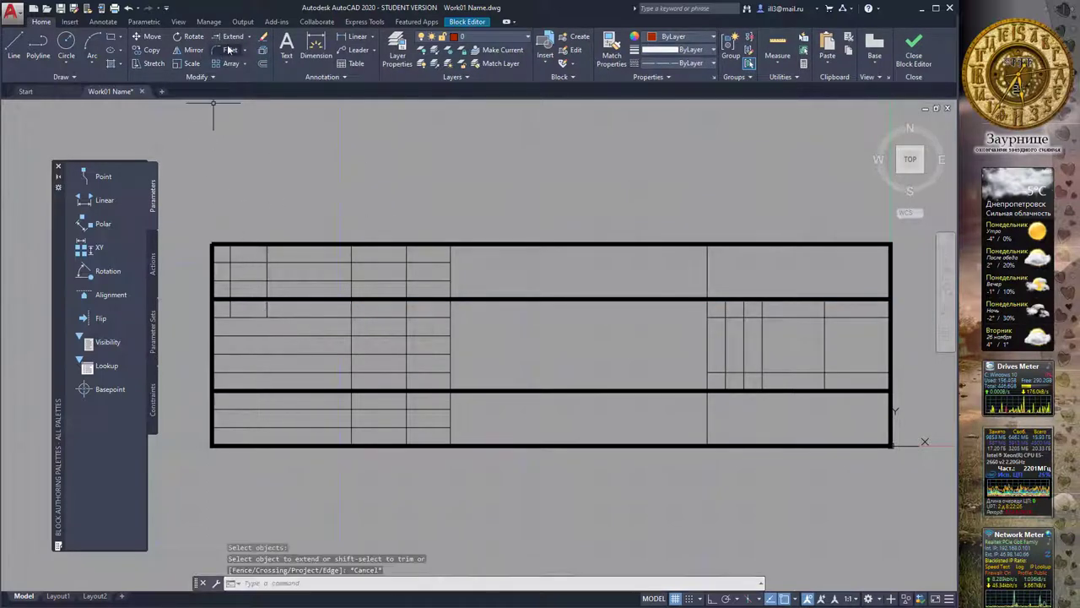
{"action": "left_click", "coordinate": [229, 37]}
{"action": "left_click", "coordinate": [271, 442]}
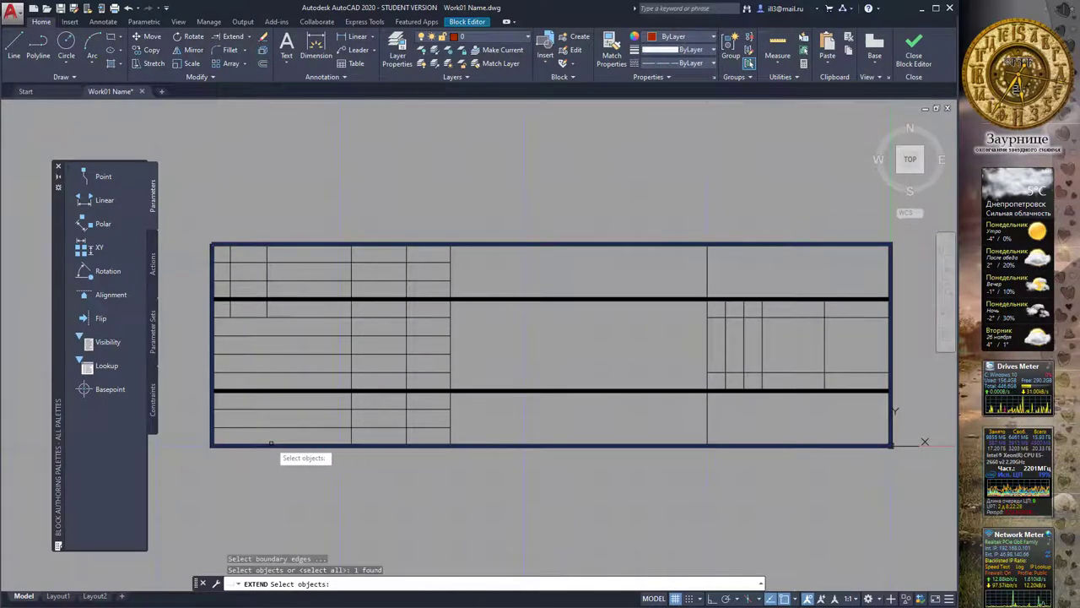
{"action": "key", "text": "Return"}
{"action": "left_click", "coordinate": [265, 301]}
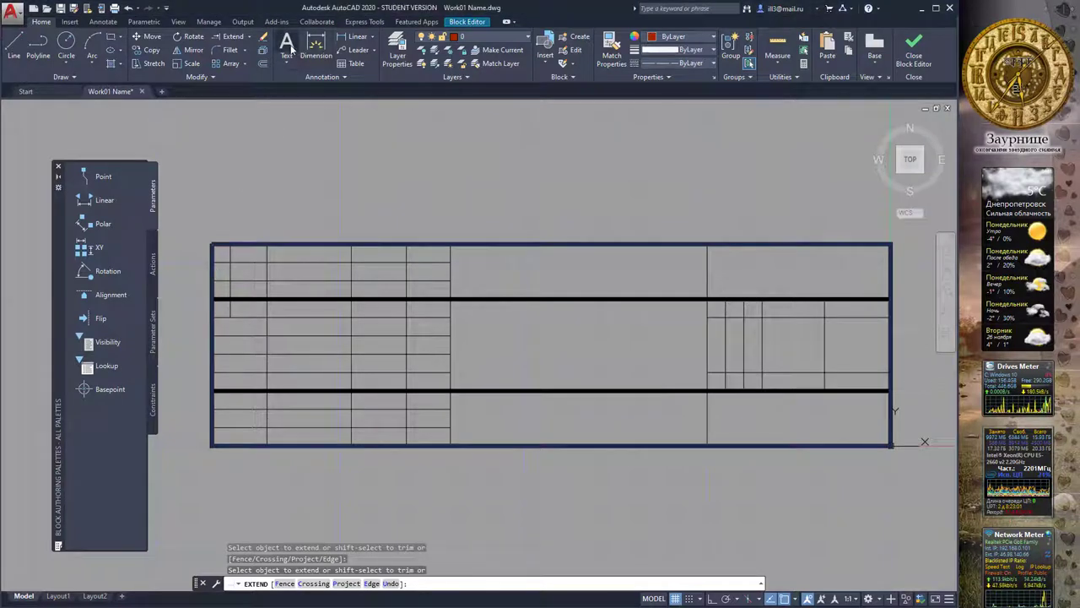
{"action": "left_click", "coordinate": [236, 320]}
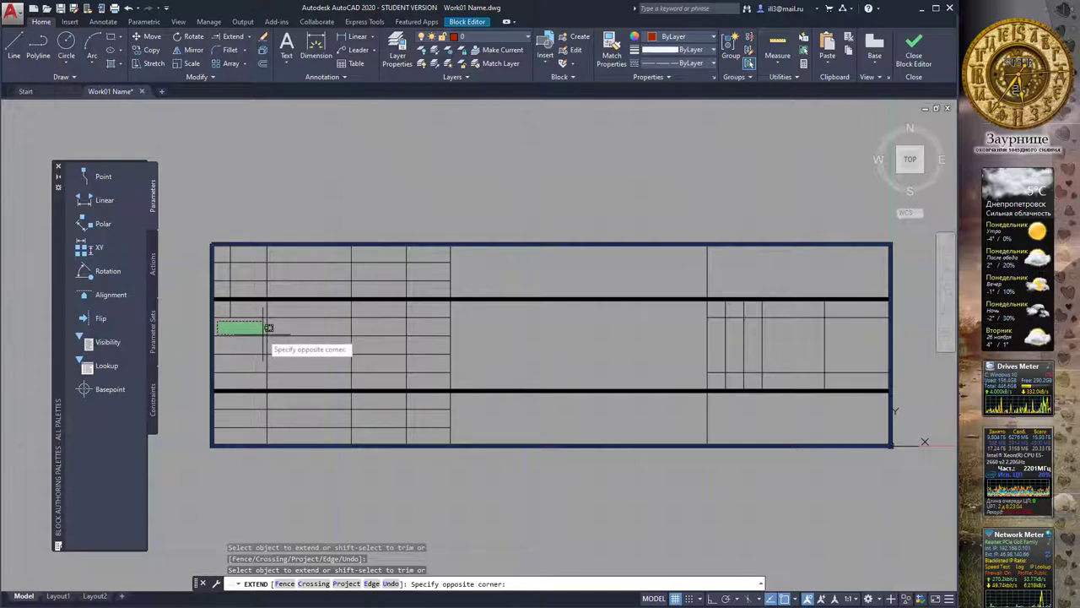
{"action": "left_click", "coordinate": [272, 328]}
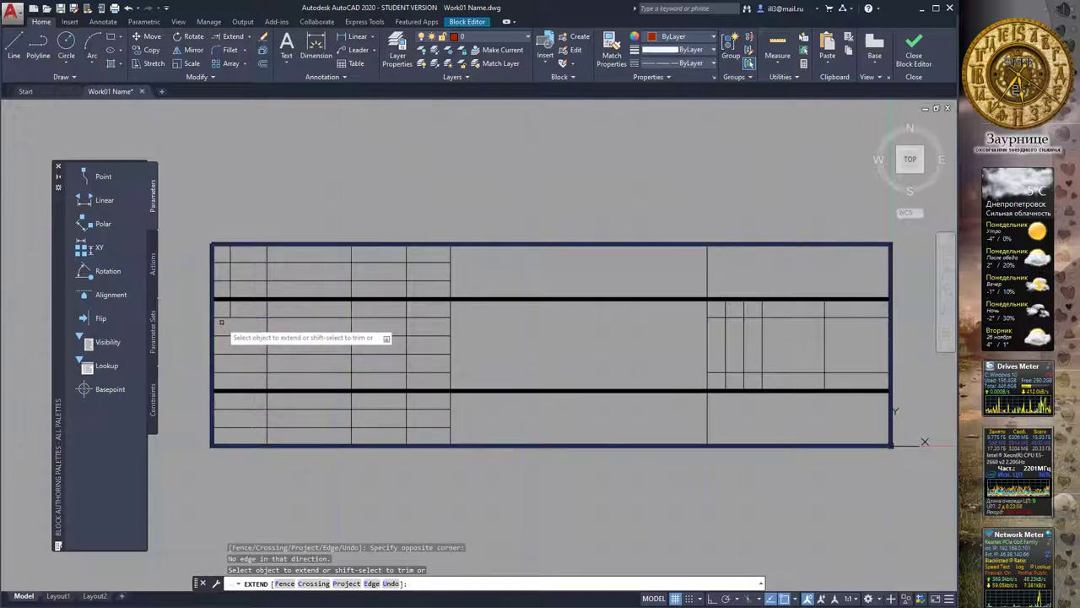
{"action": "left_click", "coordinate": [288, 57]}
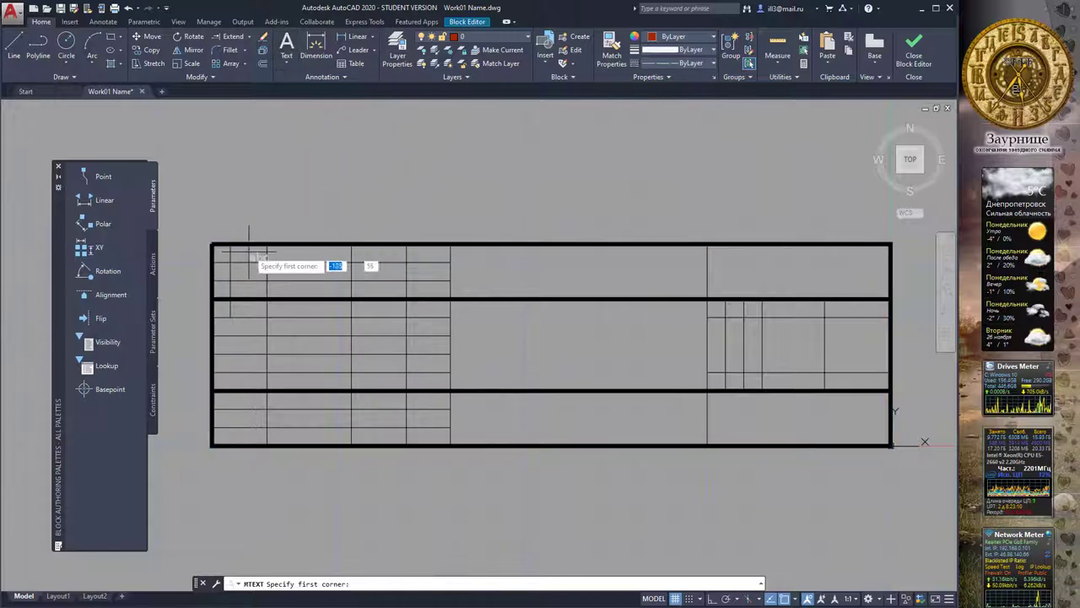
Add an 'Author' text box in the middle band's left cell, then close the Block Editor.
{"action": "left_click", "coordinate": [213, 336]}
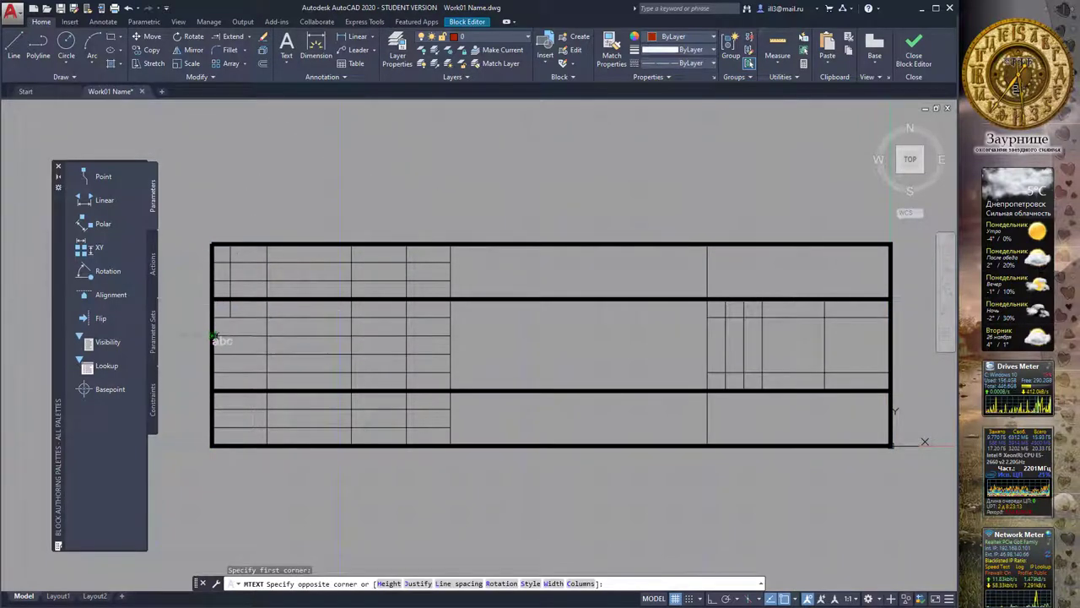
{"action": "left_click", "coordinate": [266, 317]}
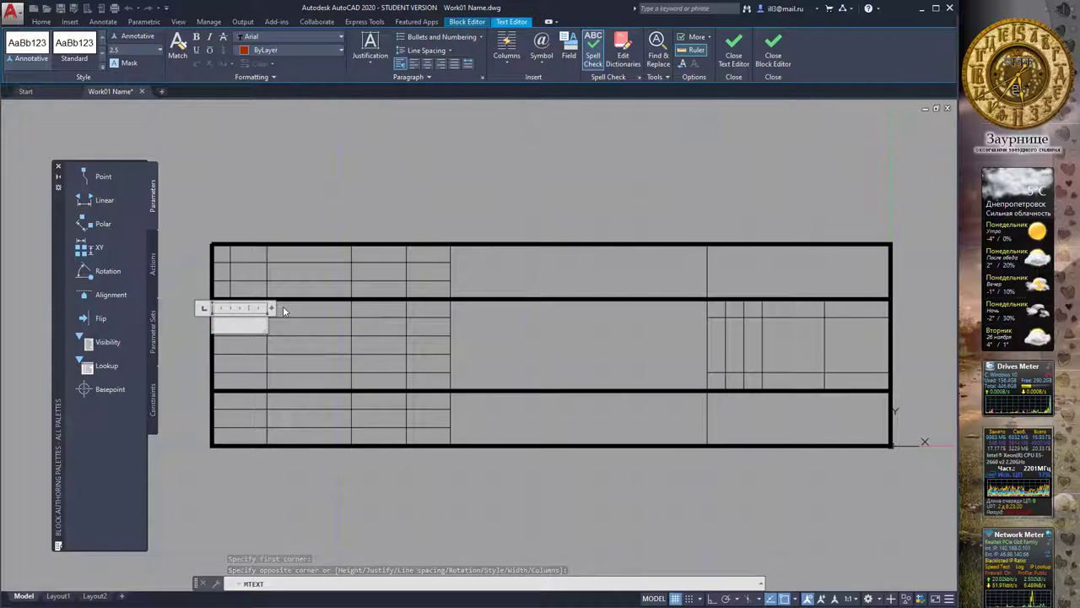
{"action": "type", "text": "Author"}
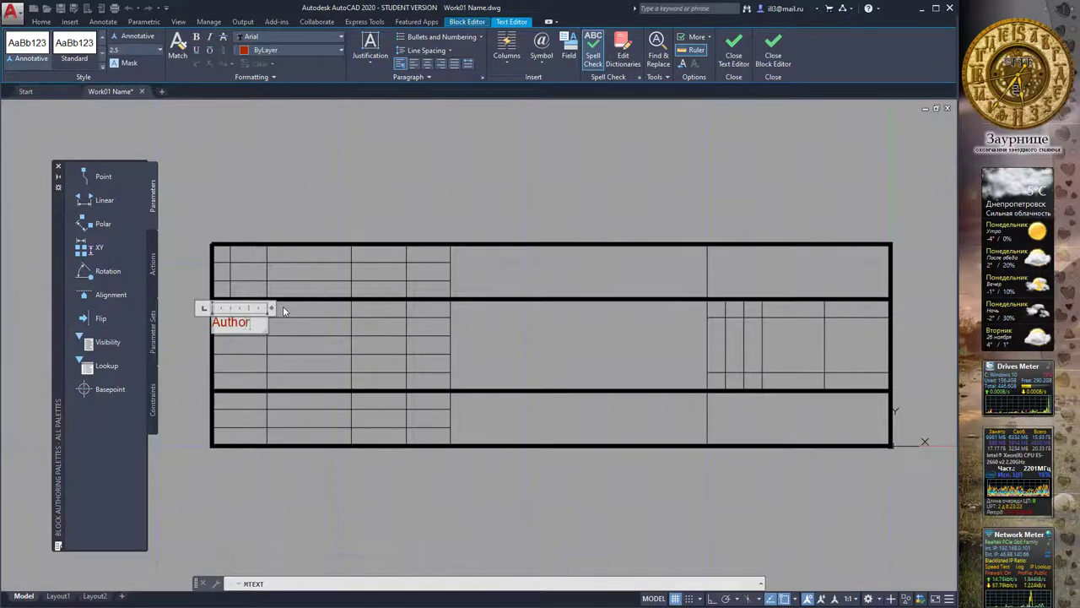
{"action": "left_click", "coordinate": [773, 63]}
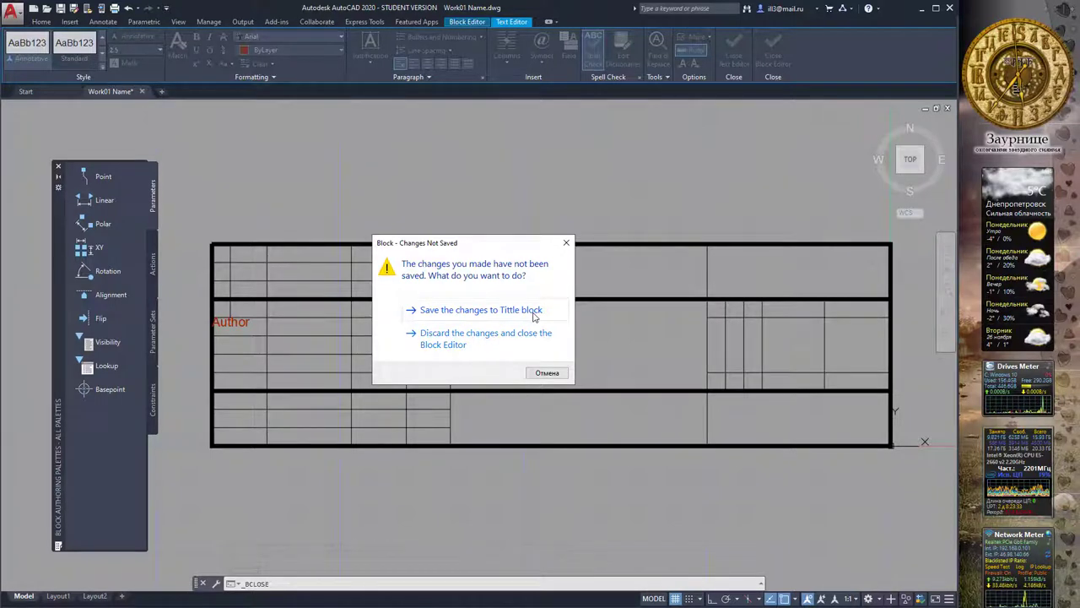
Cancel closing, then copy and paste the Author label into the row below it.
{"action": "left_click", "coordinate": [550, 373]}
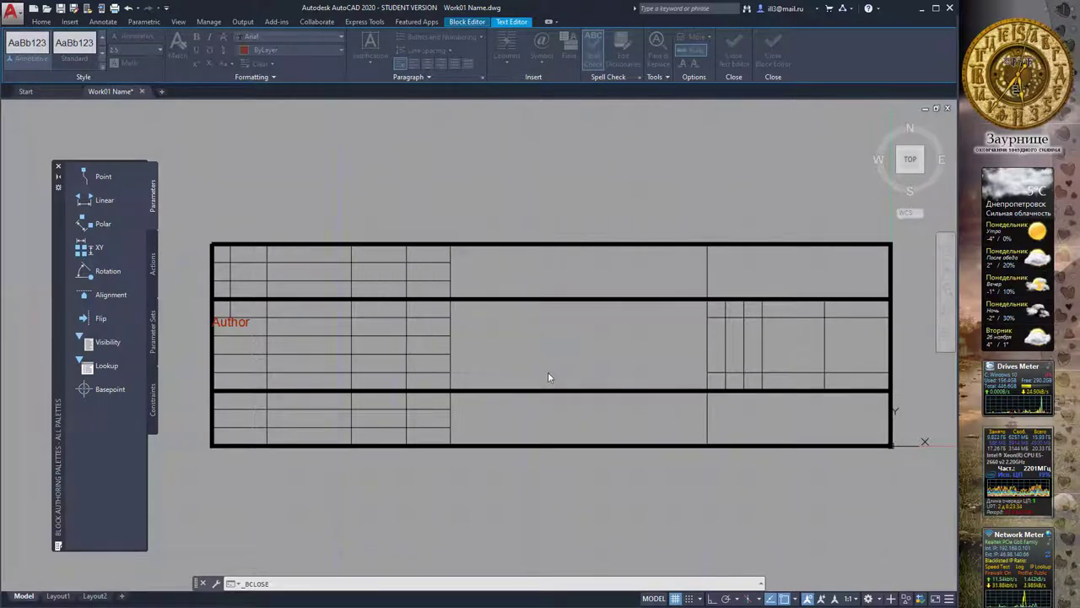
{"action": "left_click", "coordinate": [241, 323]}
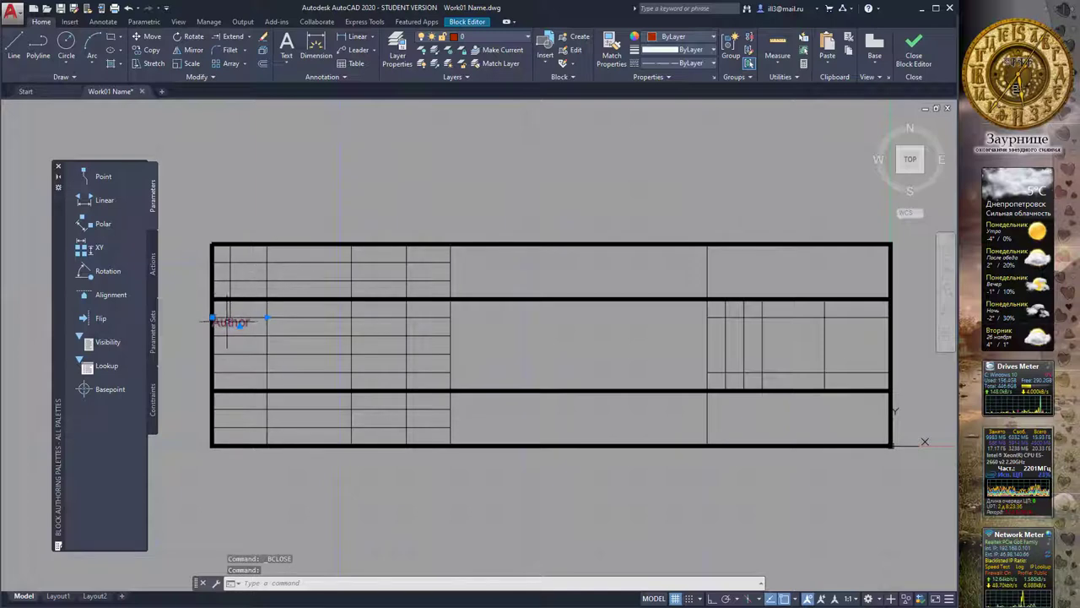
{"action": "key", "text": "Escape"}
{"action": "left_click", "coordinate": [233, 323]}
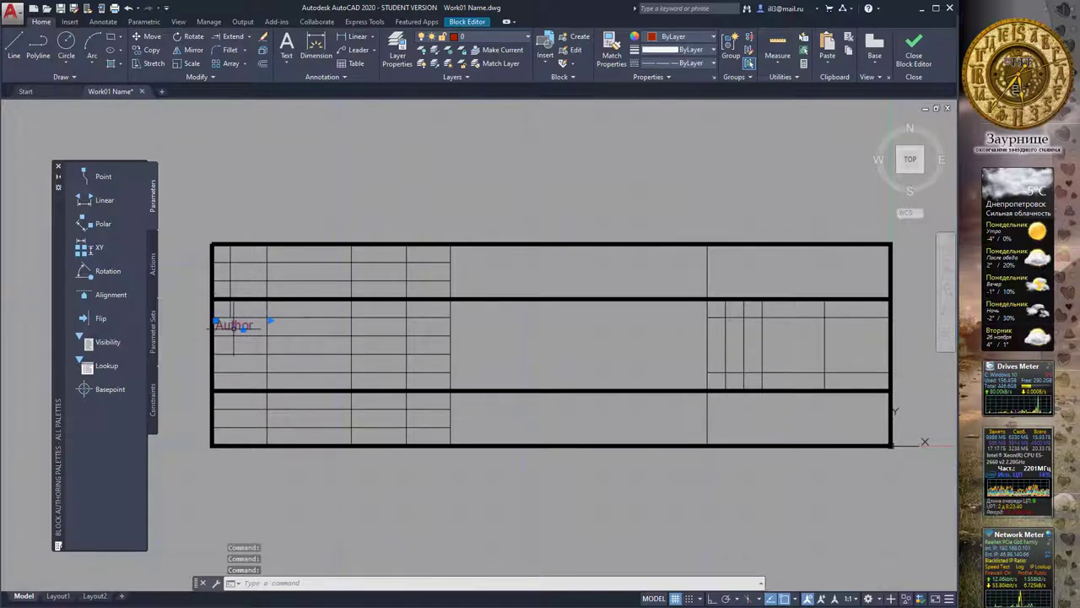
{"action": "key", "text": "ctrl+c"}
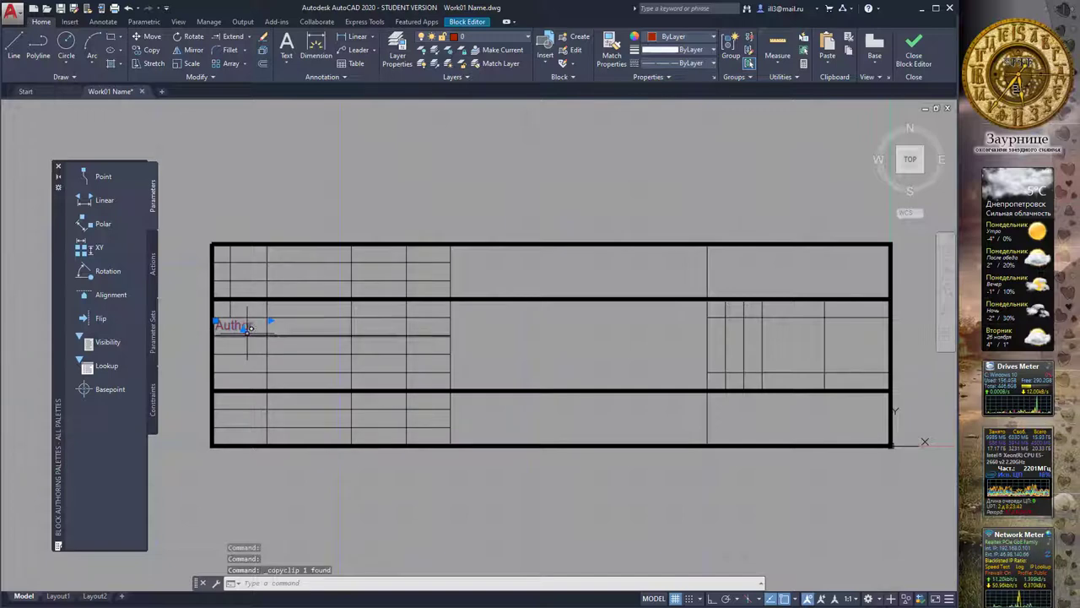
{"action": "key", "text": "ctrl+v"}
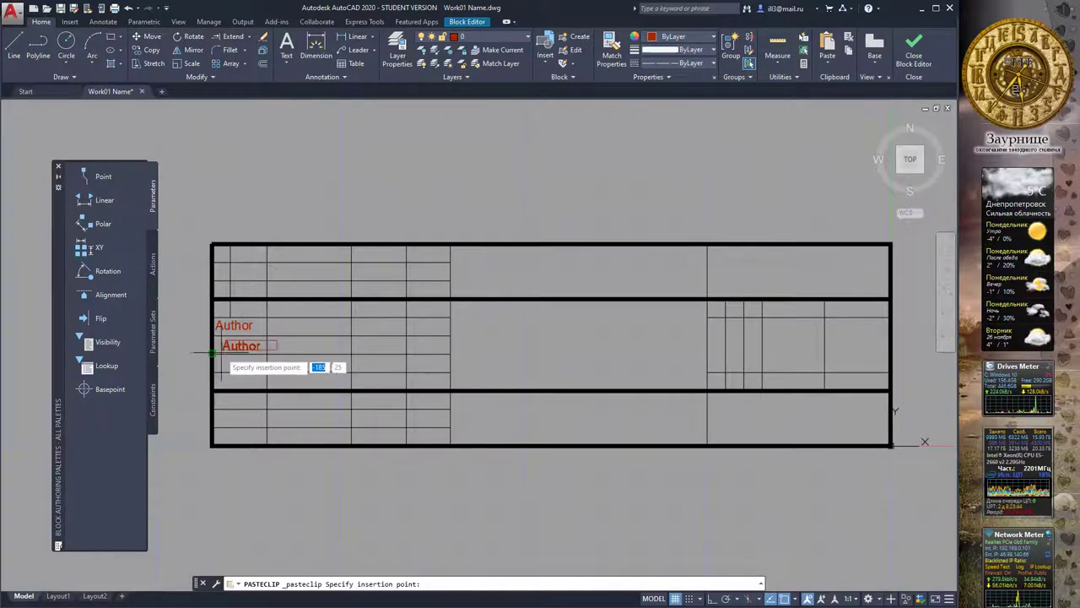
{"action": "left_click", "coordinate": [212, 352]}
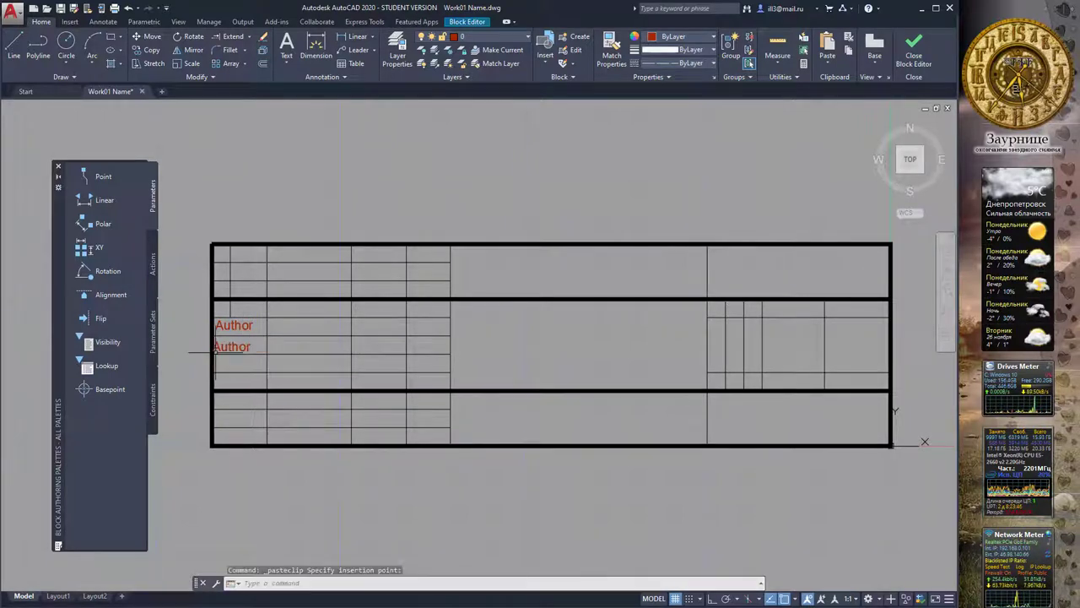
Retype the copied label as 'Checker'.
{"action": "double_click", "coordinate": [235, 347]}
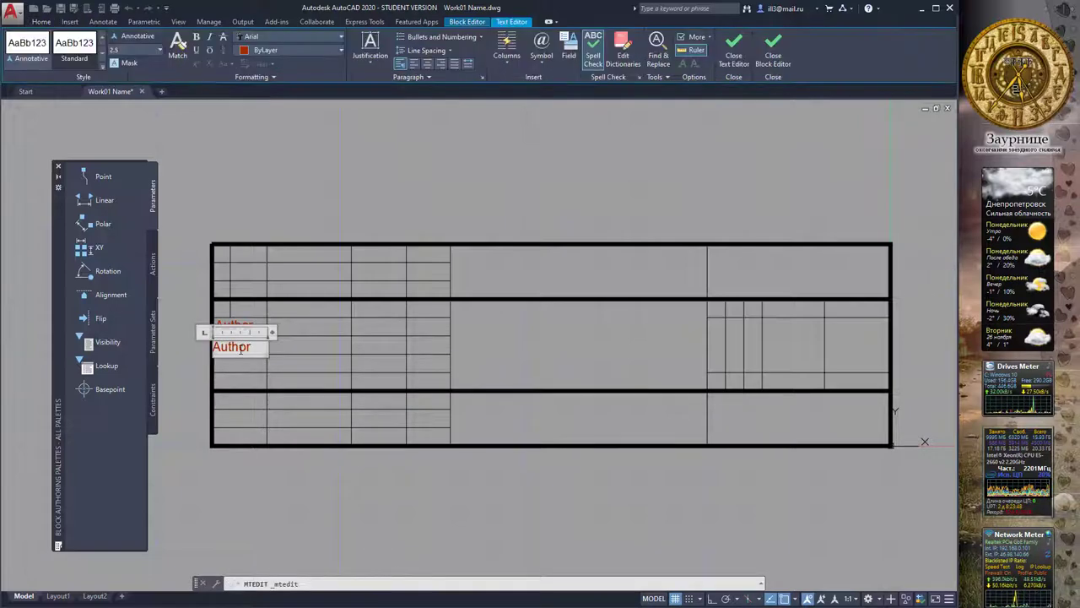
{"action": "left_click_drag", "start_coordinate": [249, 348], "coordinate": [197, 345]}
{"action": "type", "text": "Сру"}
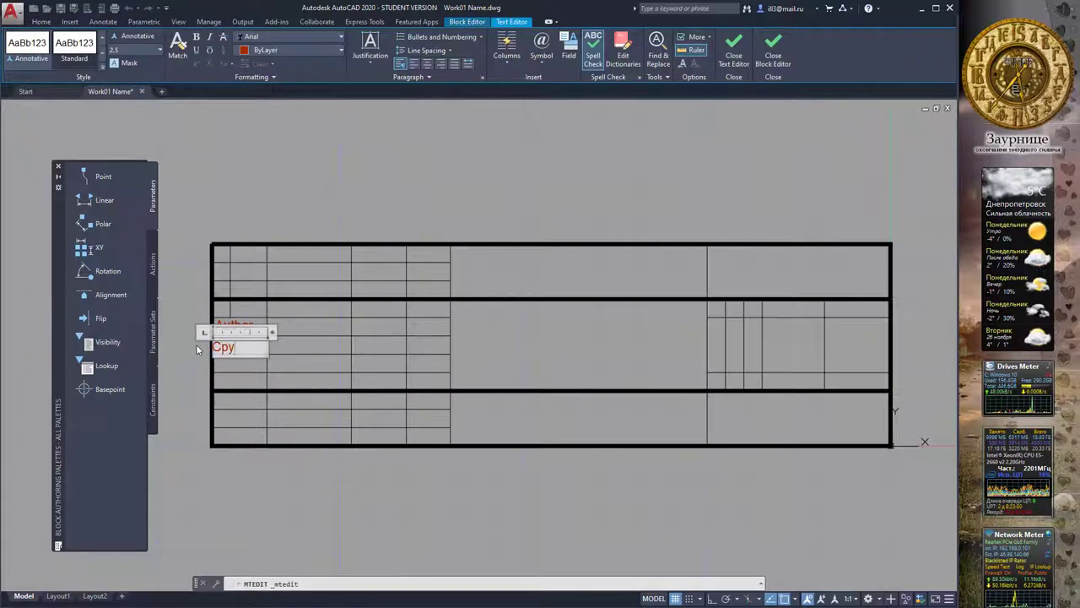
{"action": "key", "text": "BackSpace"}
{"action": "key", "text": "BackSpace"}
{"action": "type", "text": "Checker"}
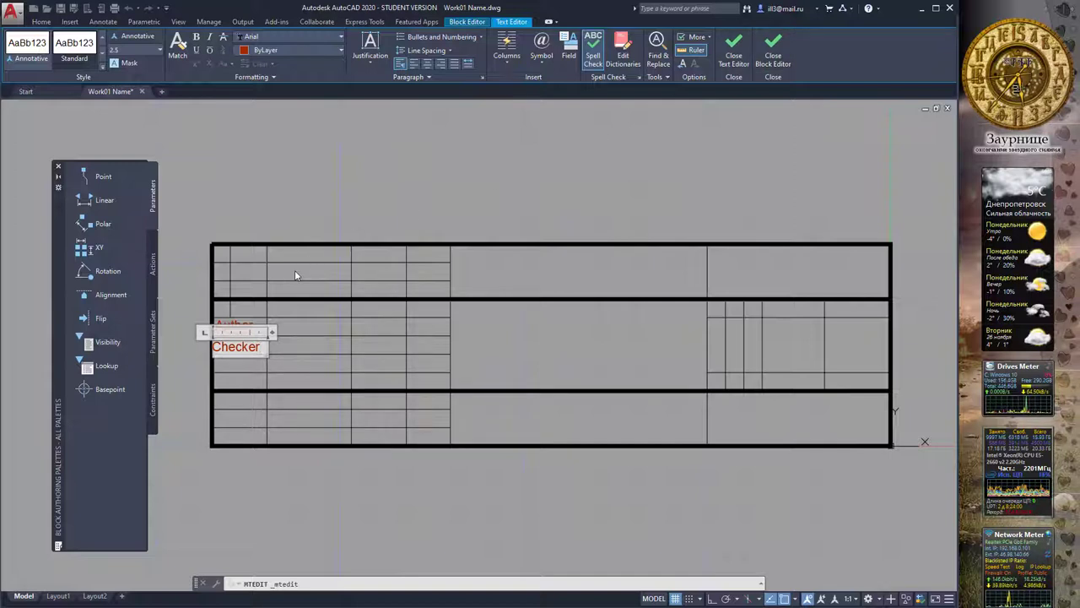
{"action": "key", "text": "Return"}
{"action": "key", "text": "BackSpace"}
{"action": "key", "text": "BackSpace"}
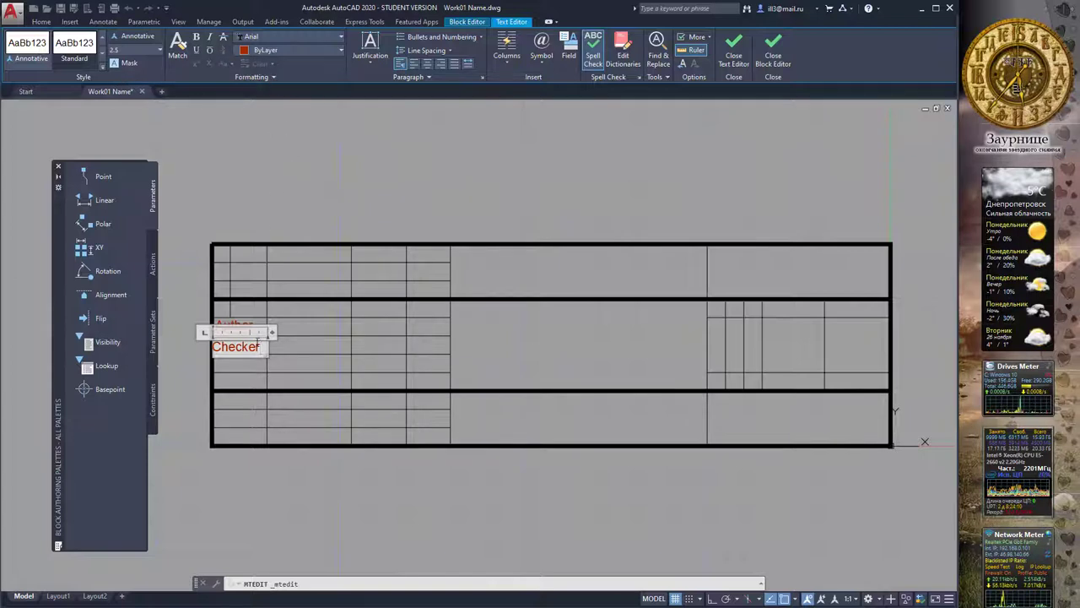
Set the Checker label's font to Times New Roman.
{"action": "double_click", "coordinate": [256, 346]}
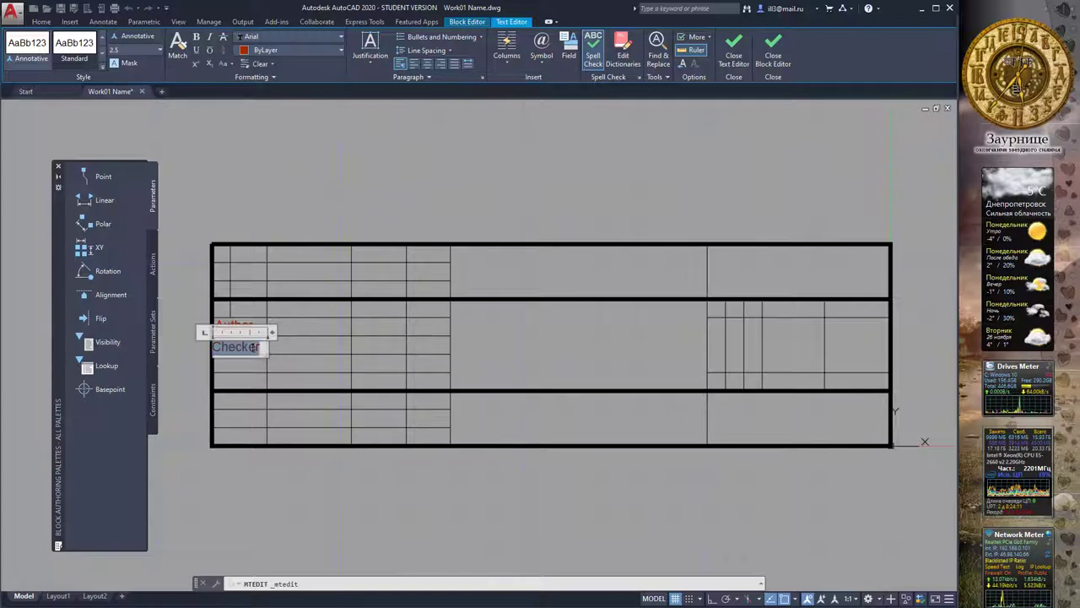
{"action": "left_click", "coordinate": [341, 40]}
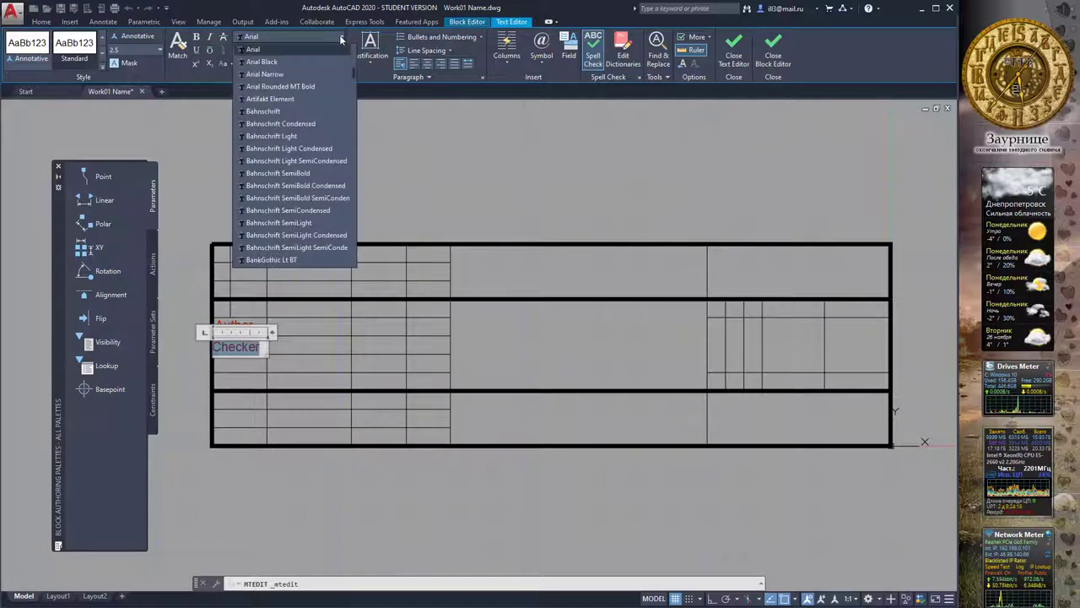
{"action": "scroll", "coordinate": [341, 40], "scroll_direction": "down", "scroll_amount": 20}
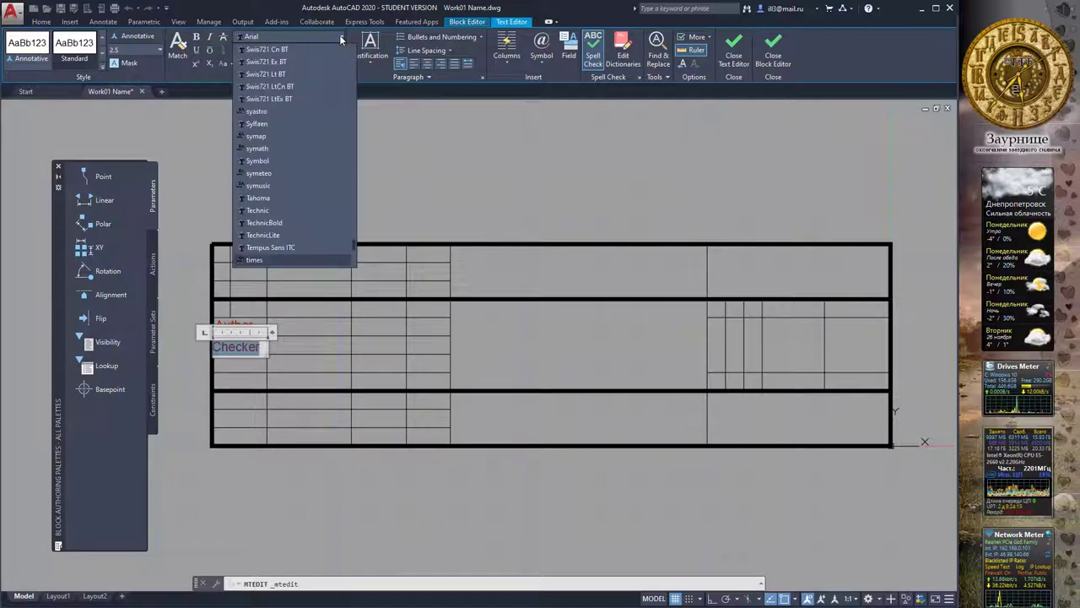
{"action": "scroll", "coordinate": [341, 40], "scroll_direction": "down", "scroll_amount": 1}
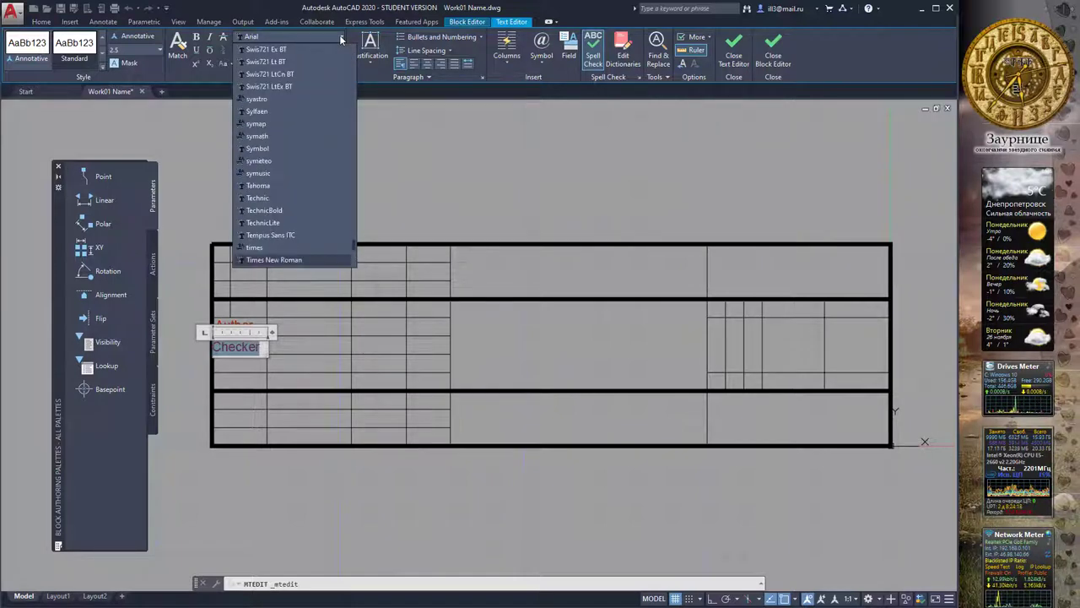
{"action": "left_click", "coordinate": [341, 40]}
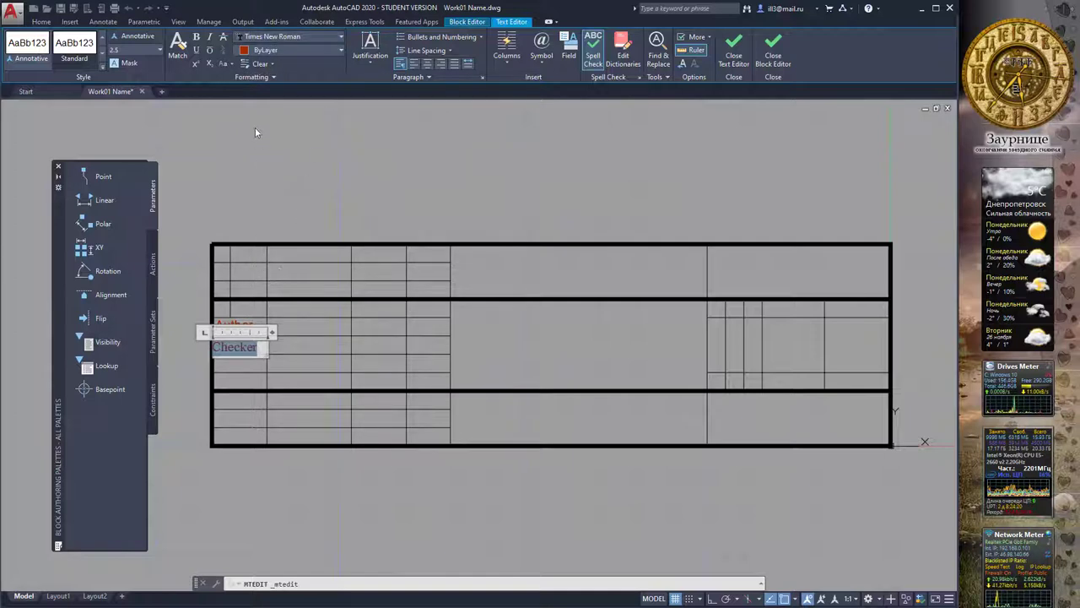
{"action": "left_click", "coordinate": [202, 214]}
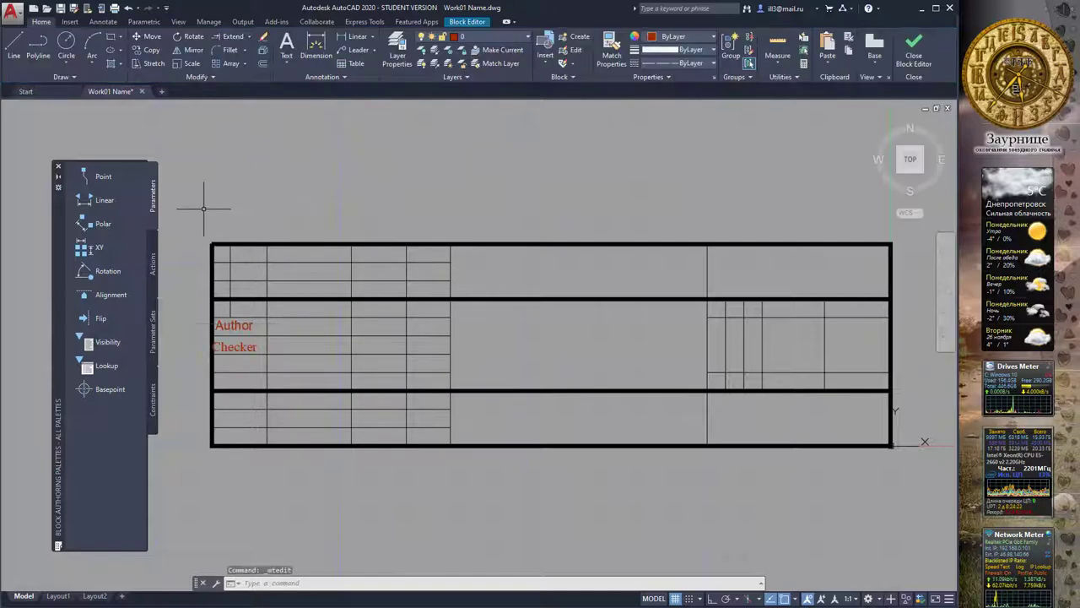
Save the Tittle block and close the Block Editor.
{"action": "left_click", "coordinate": [239, 346]}
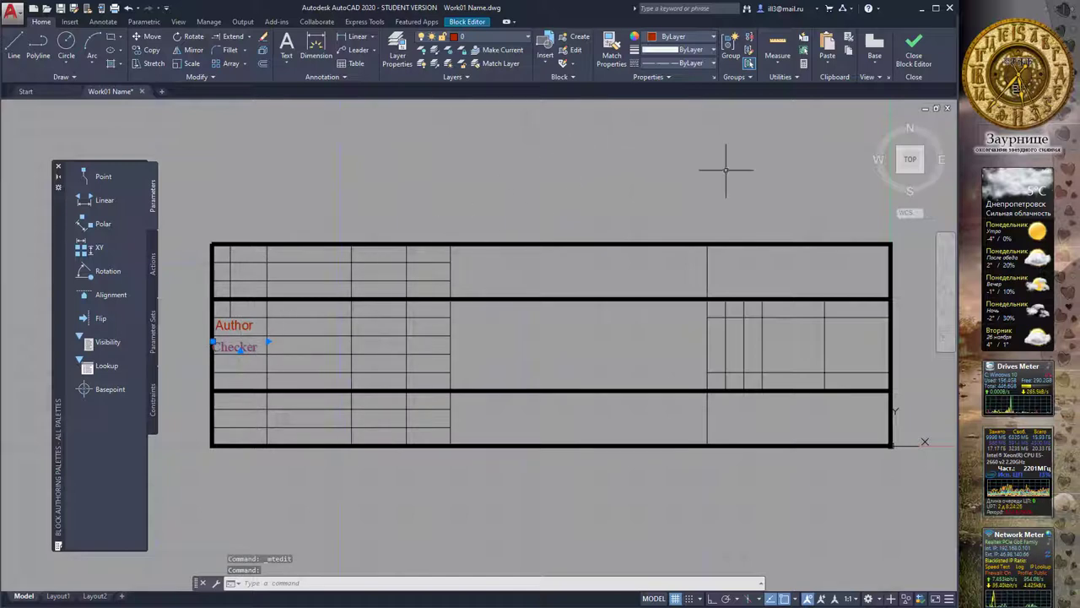
{"action": "left_click", "coordinate": [467, 21]}
{"action": "left_click", "coordinate": [37, 52]}
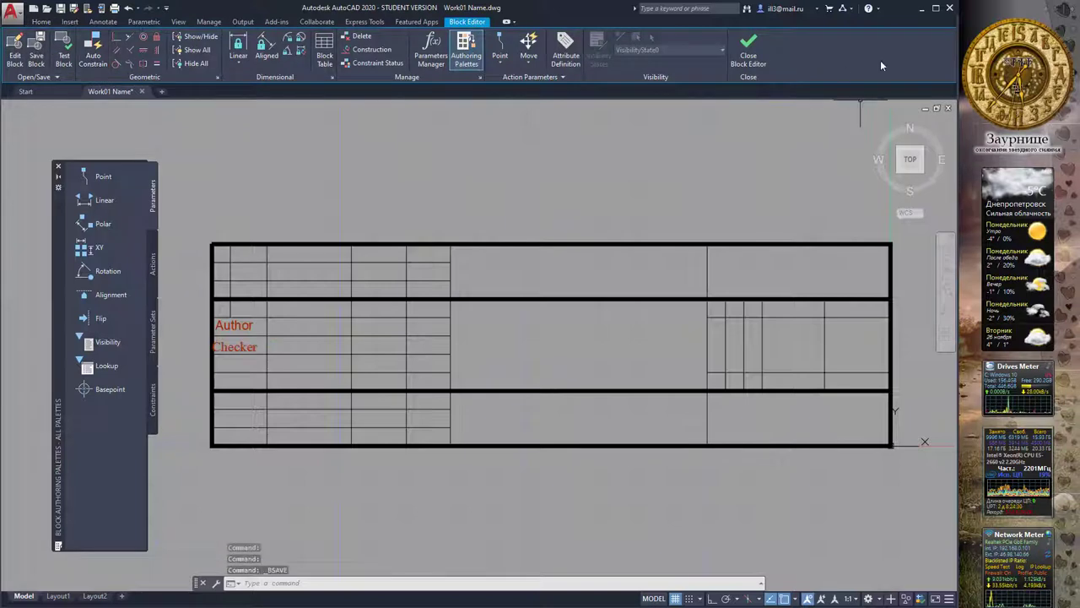
{"action": "left_click", "coordinate": [748, 50]}
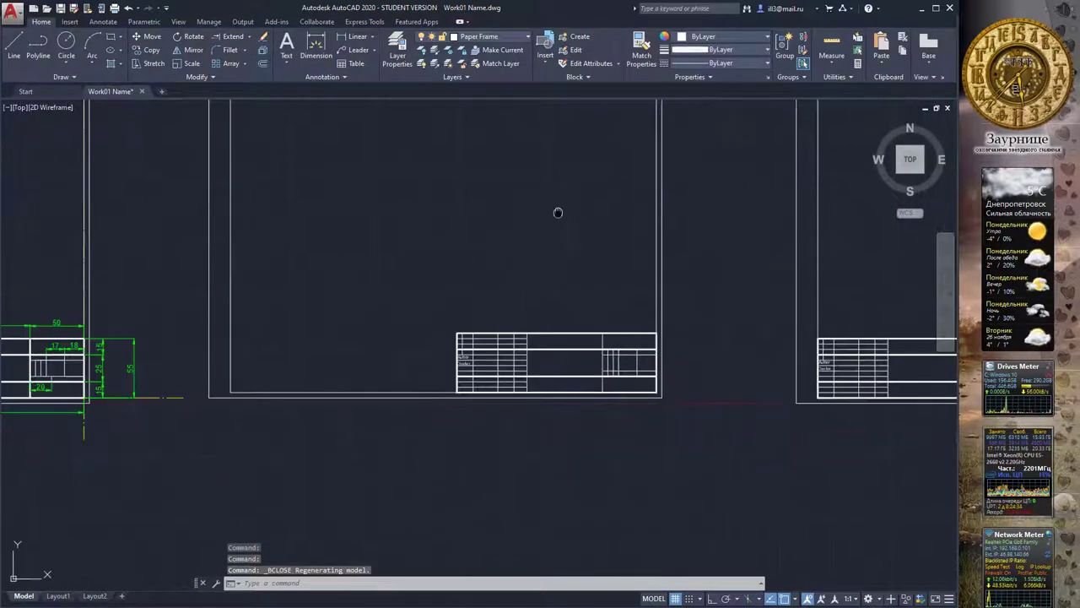
Pan and zoom out to reveal the empty drawing area beside the two sheet frames.
{"action": "mouse_move", "coordinate": [487, 282]}
{"action": "middle_mouse_down"}
{"action": "mouse_move", "coordinate": [424, 253]}
{"action": "mouse_move", "coordinate": [410, 234]}
{"action": "mouse_move", "coordinate": [362, 234]}
{"action": "mouse_move", "coordinate": [494, 217]}
{"action": "mouse_move", "coordinate": [468, 235]}
{"action": "middle_mouse_up"}
{"action": "scroll", "coordinate": [468, 235], "scroll_direction": "up", "scroll_amount": 5}
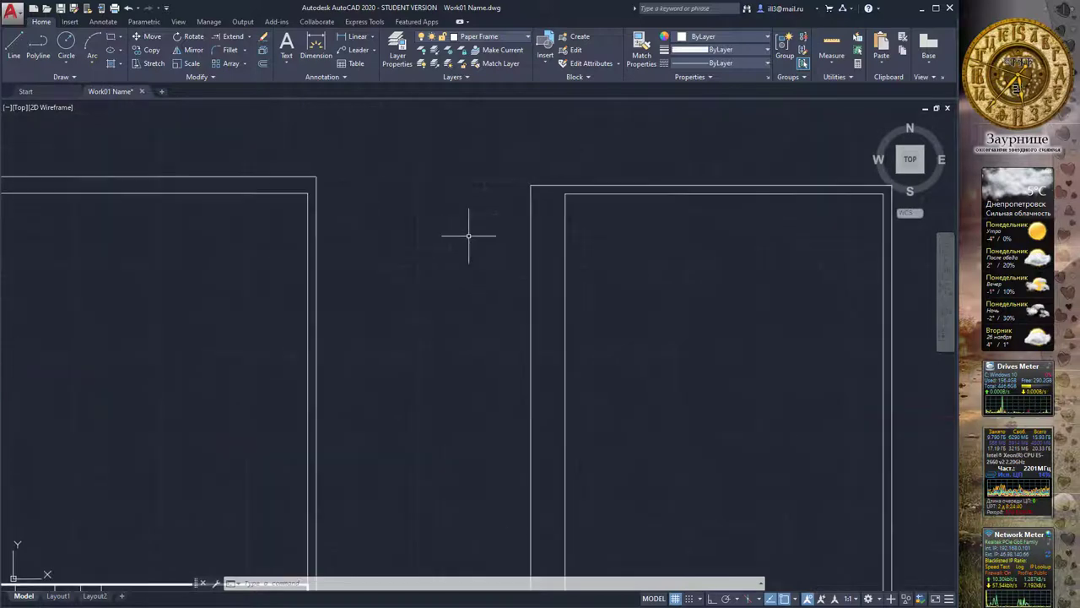
{"action": "scroll", "coordinate": [716, 258], "scroll_direction": "down", "scroll_amount": 1}
{"action": "scroll", "coordinate": [583, 200], "scroll_direction": "down", "scroll_amount": 2}
{"action": "scroll", "coordinate": [579, 194], "scroll_direction": "down", "scroll_amount": 2}
{"action": "middle_click_drag", "start_coordinate": [579, 194], "coordinate": [492, 202]}
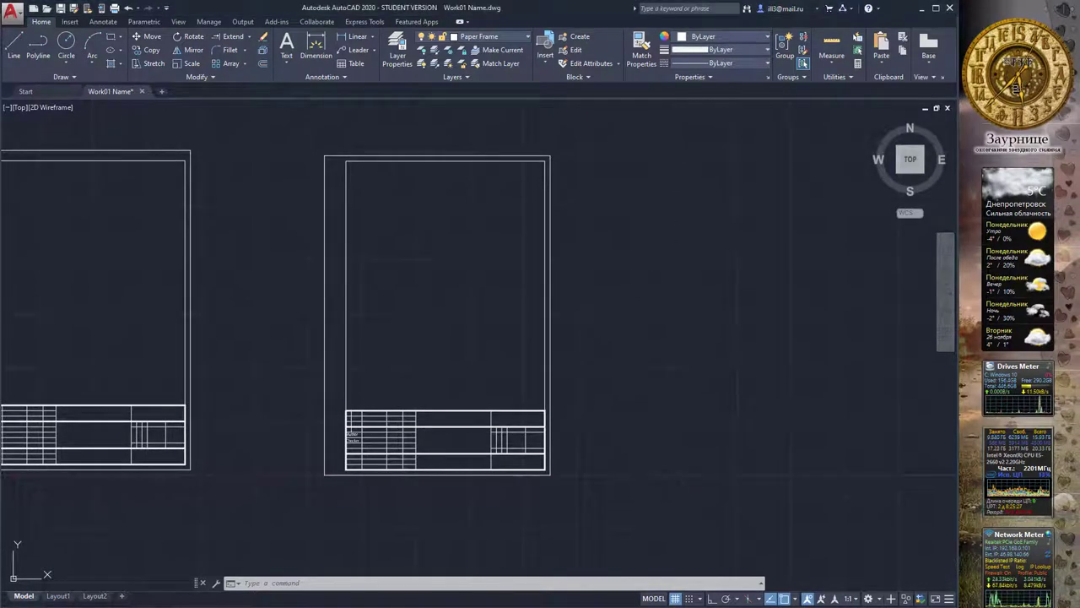
{"action": "mouse_move", "coordinate": [669, 176]}
{"action": "middle_mouse_down"}
{"action": "mouse_move", "coordinate": [663, 203]}
{"action": "mouse_move", "coordinate": [590, 226]}
{"action": "mouse_move", "coordinate": [475, 236]}
{"action": "middle_mouse_up"}
{"action": "scroll", "coordinate": [658, 198], "scroll_direction": "down", "scroll_amount": 2}
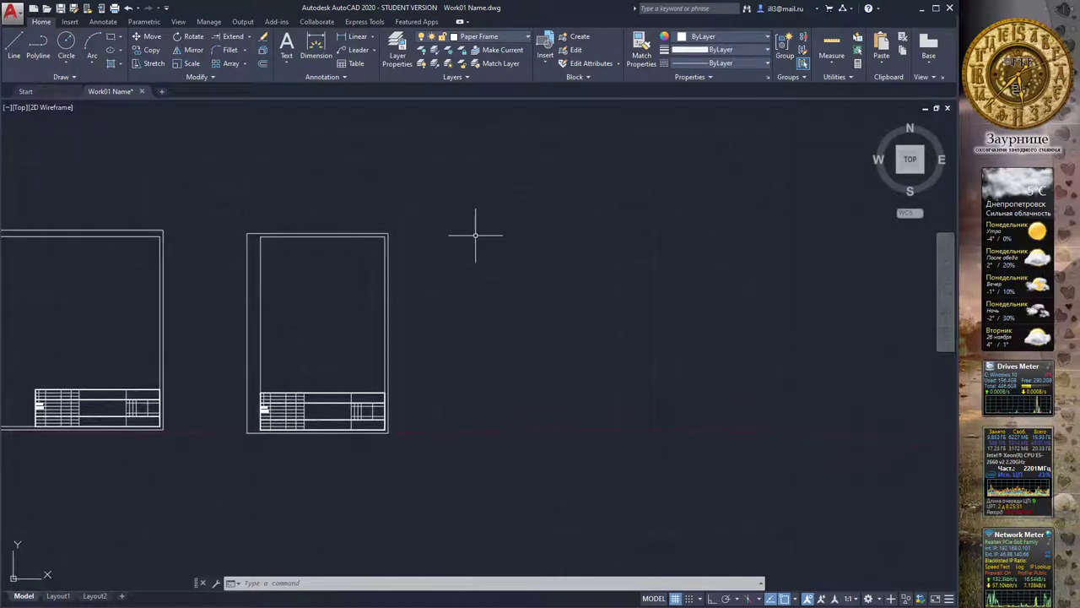
Paste the copied reference picture of the three part outlines above the sheet frames.
{"action": "key", "text": "ctrl+v"}
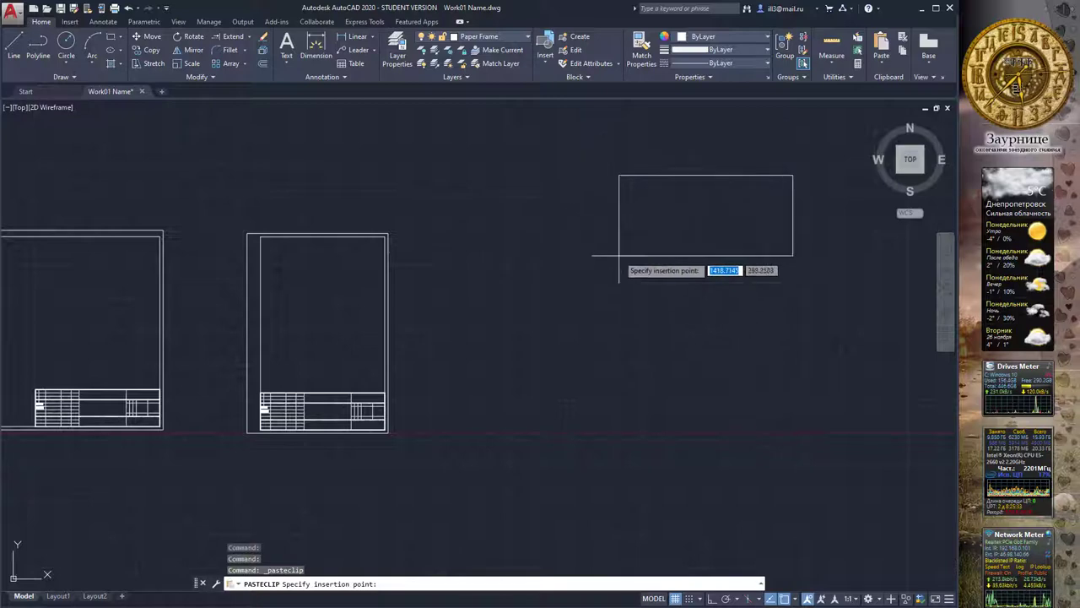
{"action": "left_click", "coordinate": [427, 204]}
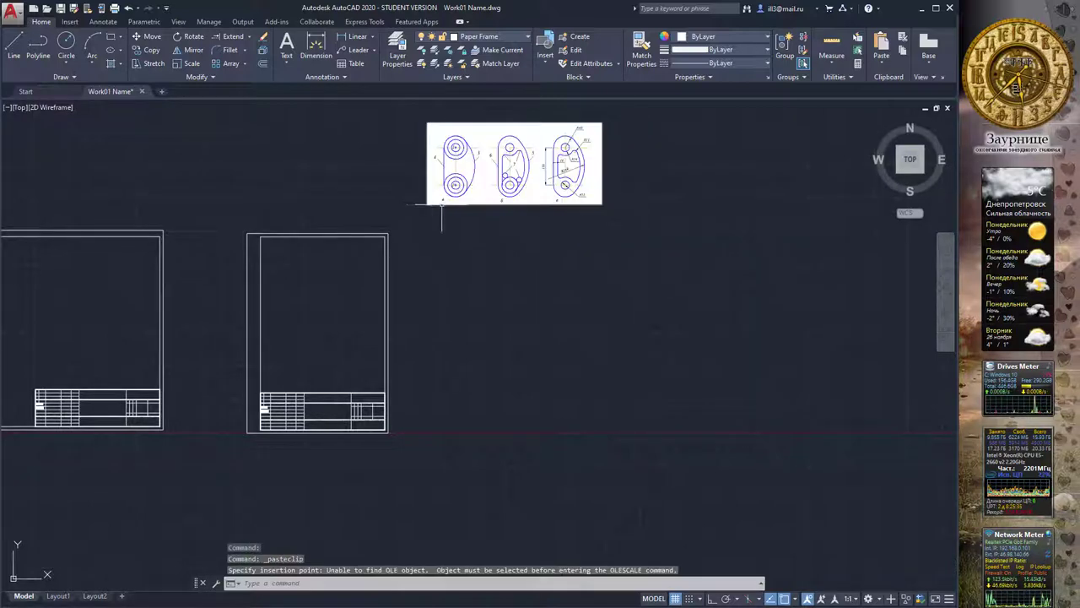
{"action": "middle_click_drag", "start_coordinate": [535, 211], "coordinate": [613, 228]}
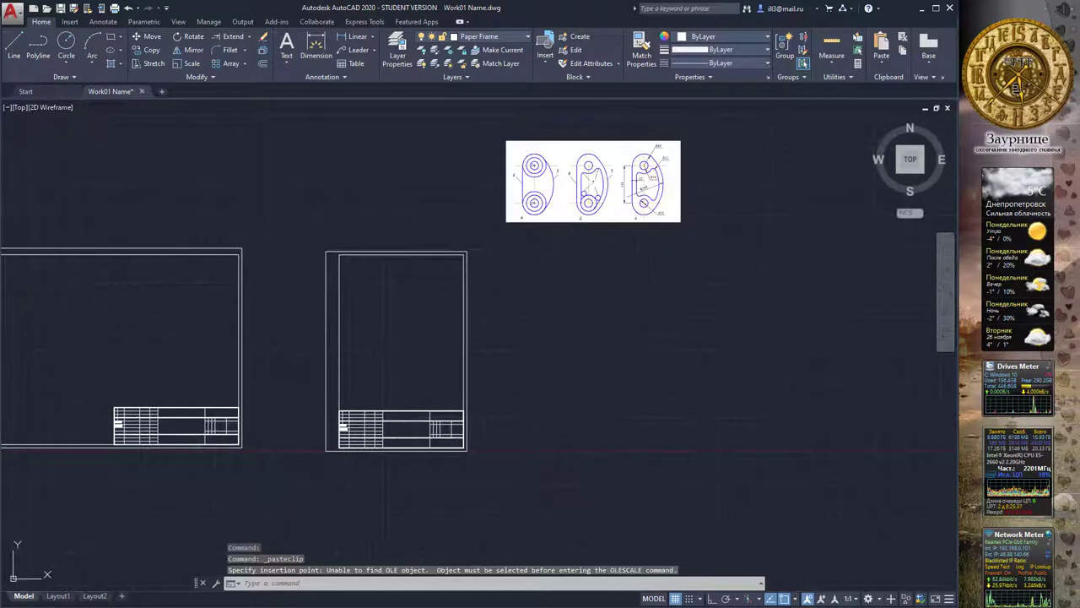
{"action": "scroll", "coordinate": [603, 174], "scroll_direction": "up", "scroll_amount": 2}
{"action": "left_click_drag", "start_coordinate": [760, 203], "coordinate": [675, 194]}
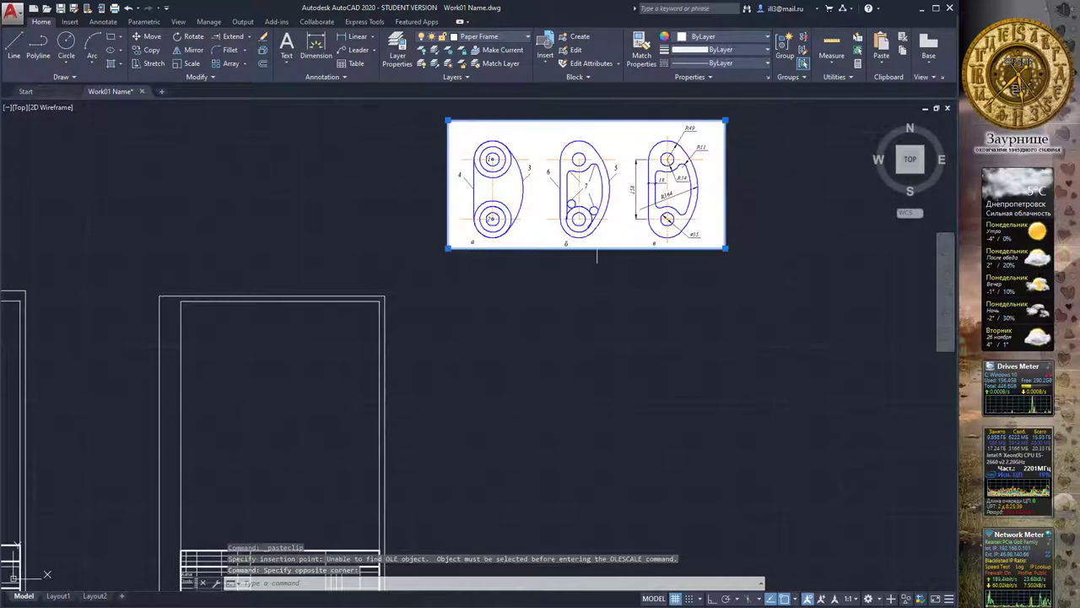
{"action": "key", "text": "Escape"}
Recentre the view around the pasted picture, then select and deselect it.
{"action": "middle_click_drag", "start_coordinate": [537, 251], "coordinate": [565, 234]}
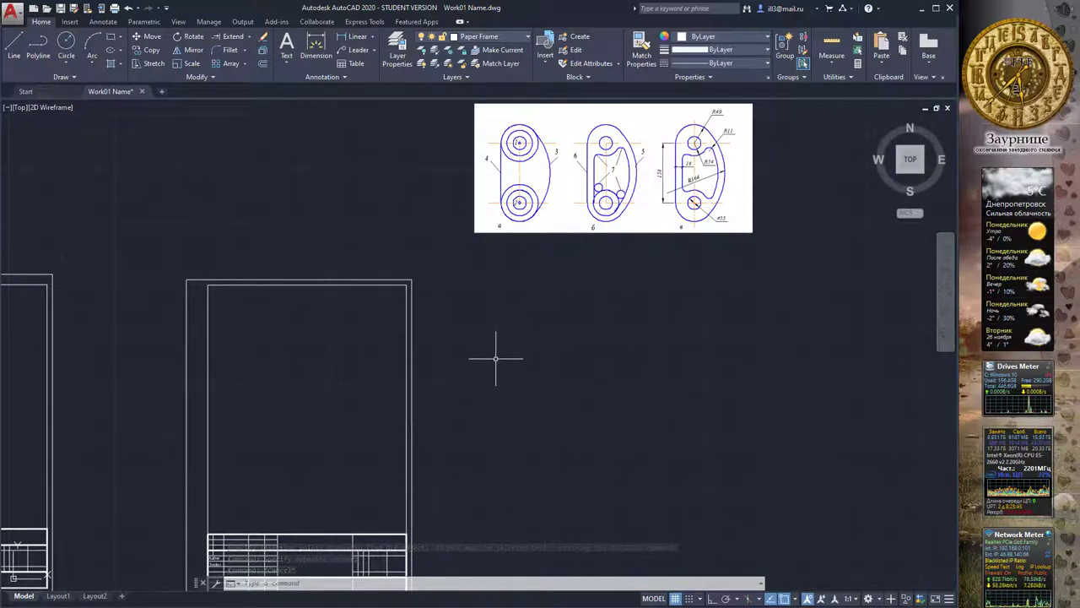
{"action": "middle_click_drag", "start_coordinate": [499, 364], "coordinate": [497, 364]}
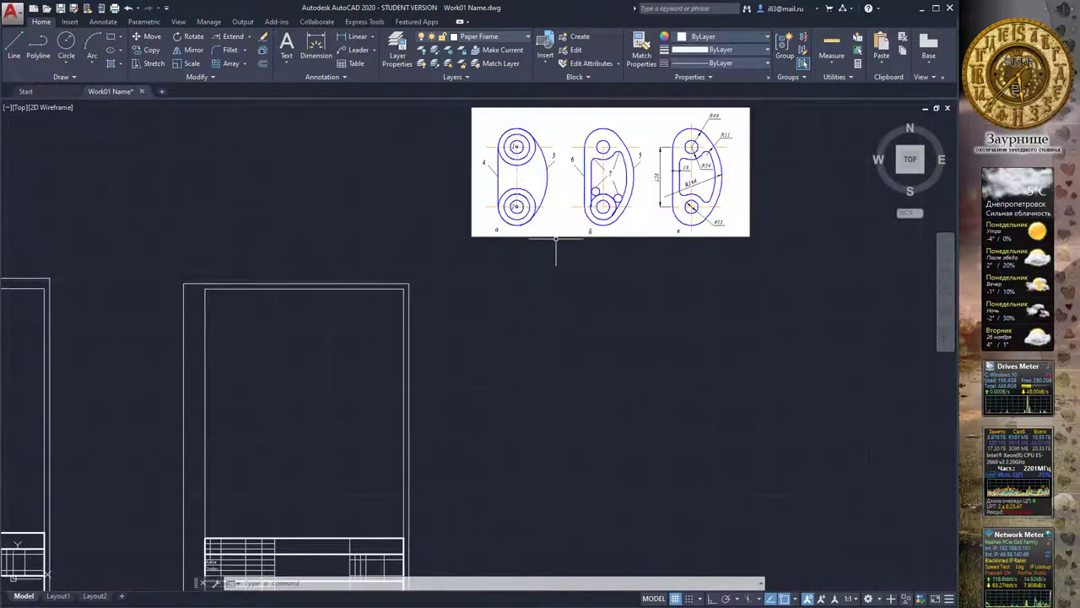
{"action": "left_click_drag", "start_coordinate": [557, 231], "coordinate": [556, 249]}
{"action": "left_click", "coordinate": [556, 249]}
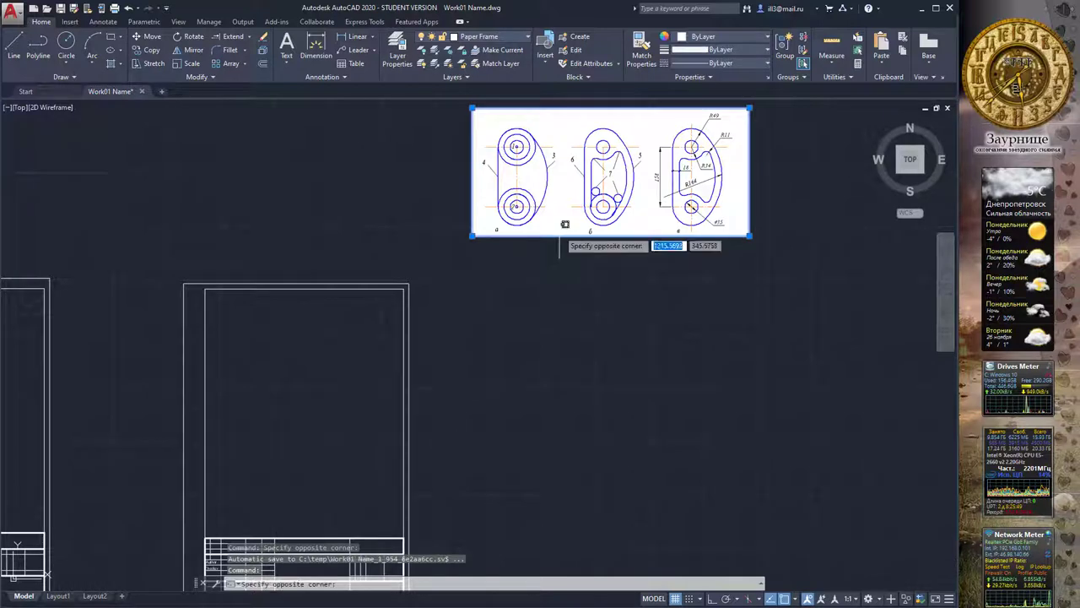
{"action": "left_click", "coordinate": [560, 279]}
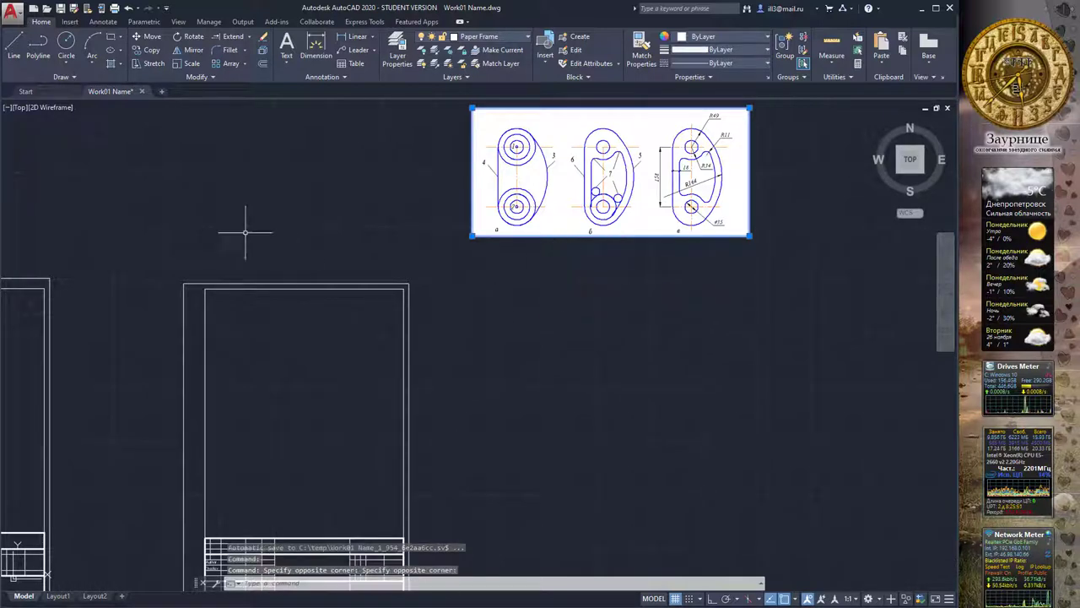
{"action": "key", "text": "Escape"}
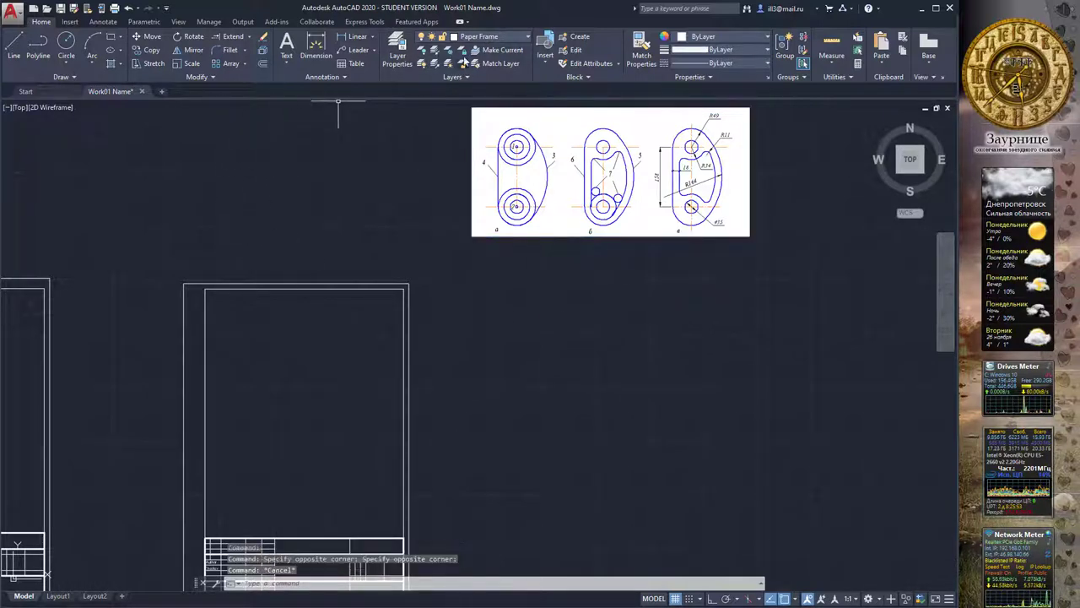
{"action": "left_click", "coordinate": [477, 38]}
Make Construction the current layer and draw a horizontal centre line with Ortho on.
{"action": "left_click", "coordinate": [481, 62]}
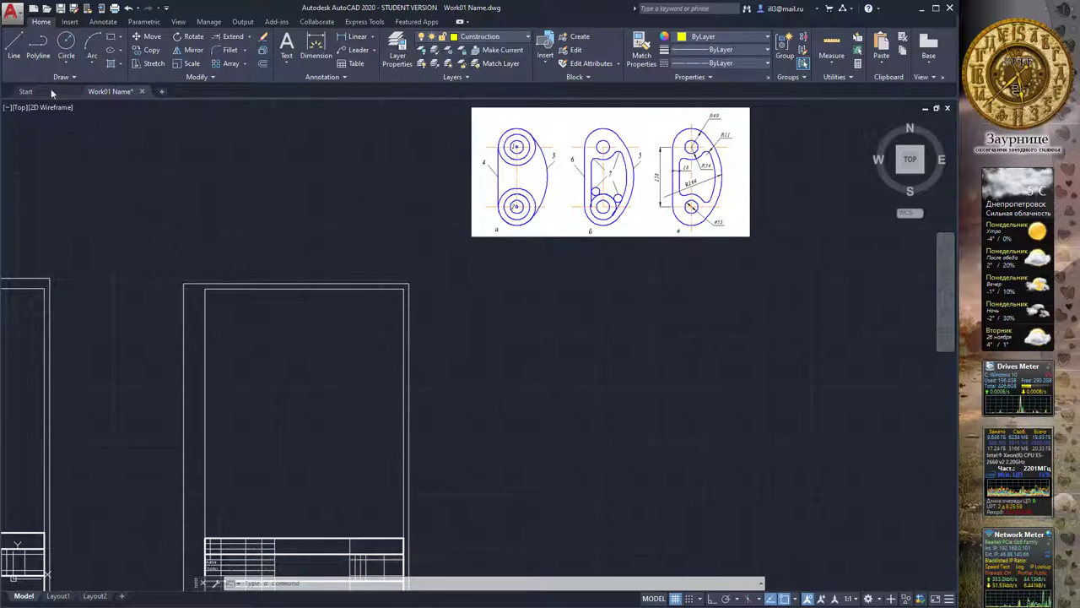
{"action": "left_click", "coordinate": [15, 47]}
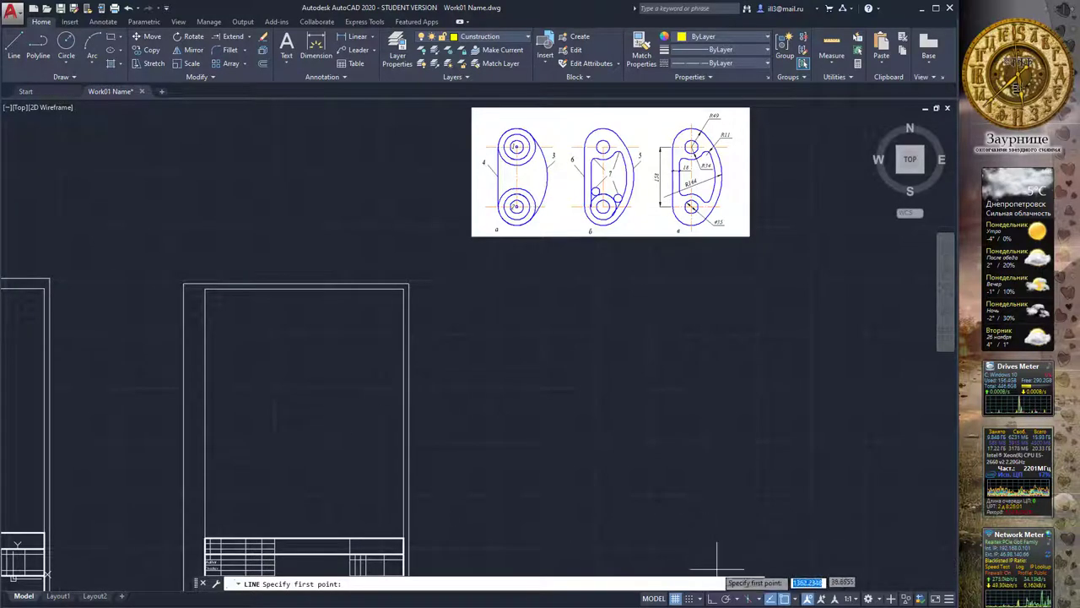
{"action": "left_click", "coordinate": [711, 598]}
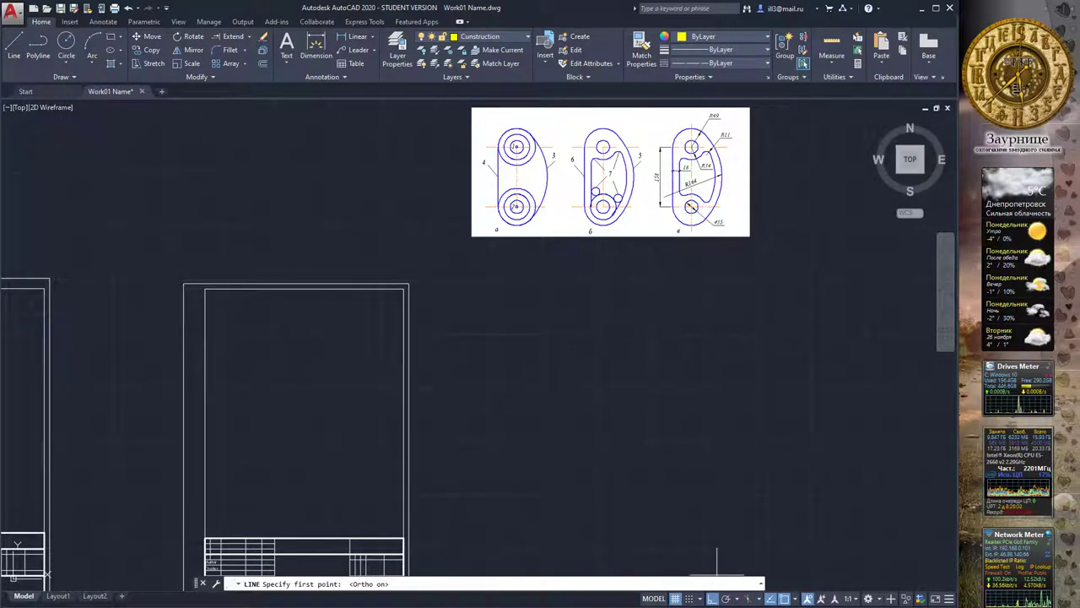
{"action": "left_click", "coordinate": [154, 355]}
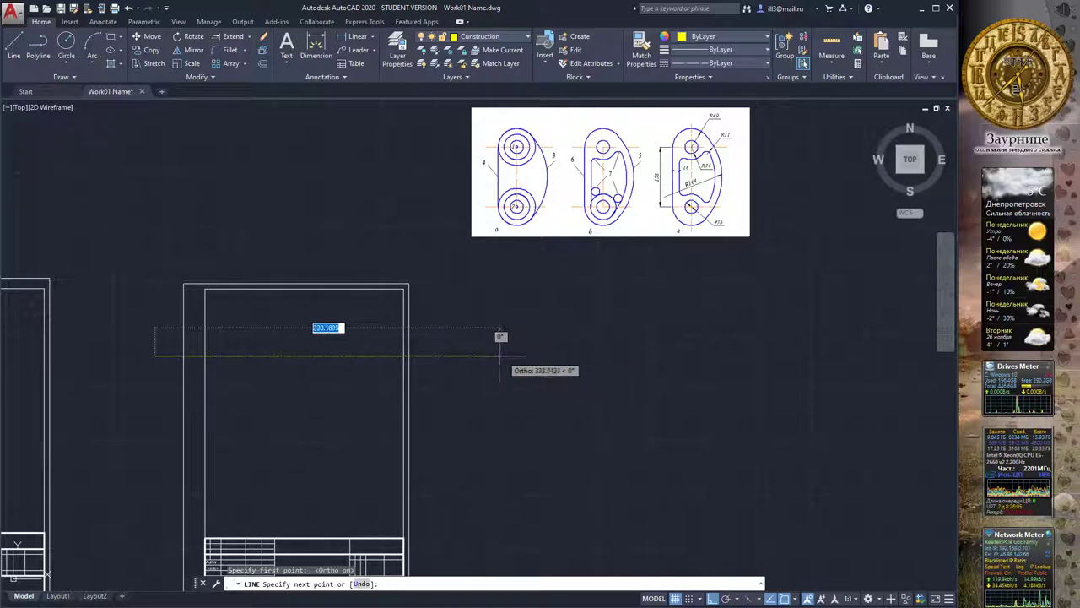
{"action": "left_click", "coordinate": [456, 355]}
{"action": "key", "text": "Escape"}
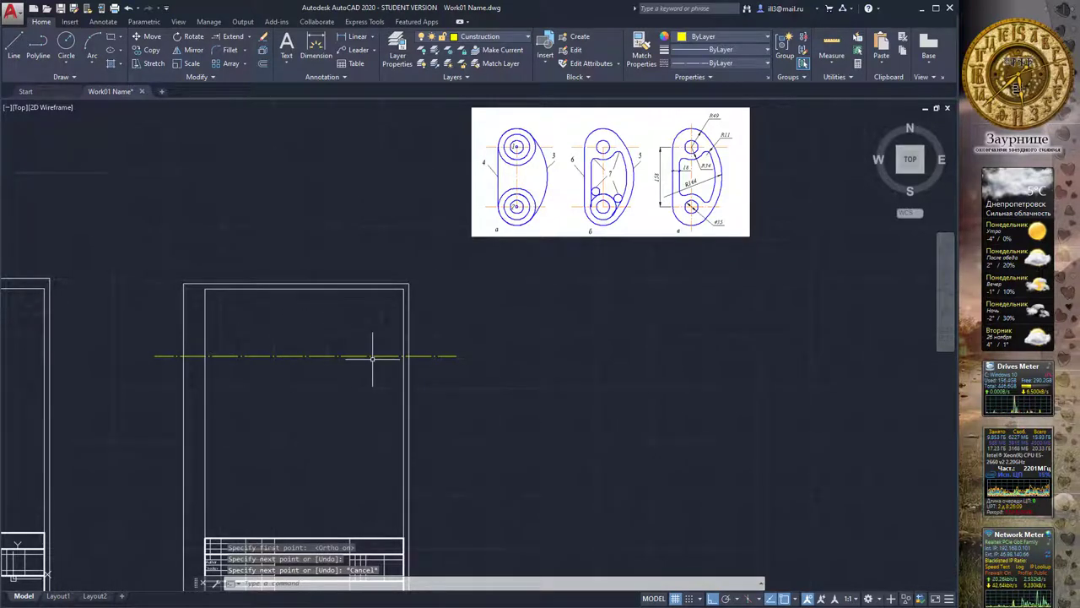
Draw a vertical centre line crossing it from the frame top to the title block.
{"action": "left_click", "coordinate": [13, 46]}
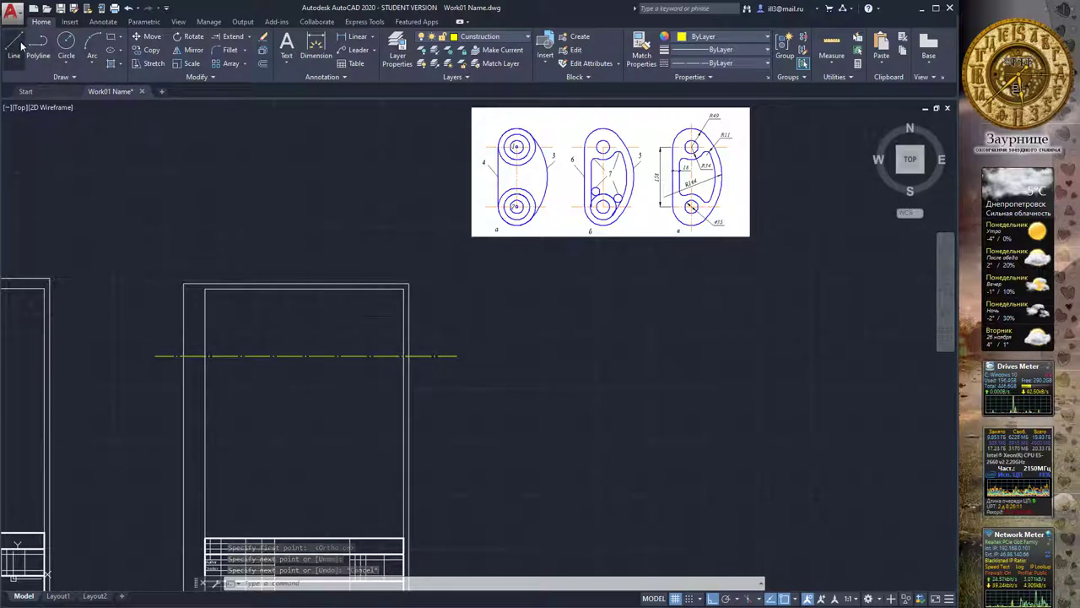
{"action": "left_click", "coordinate": [307, 259]}
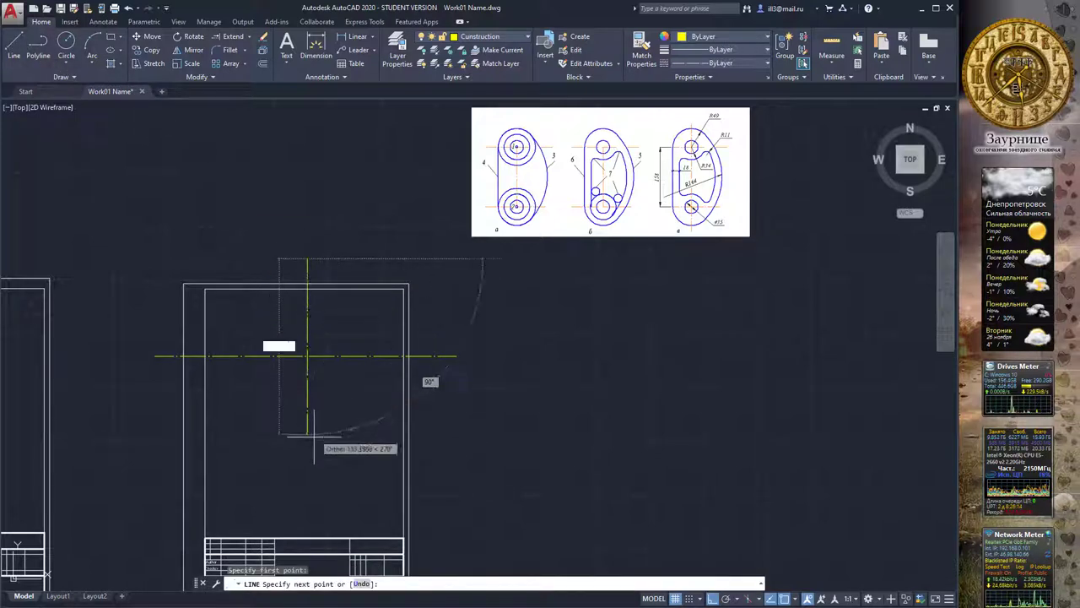
{"action": "left_click", "coordinate": [307, 517]}
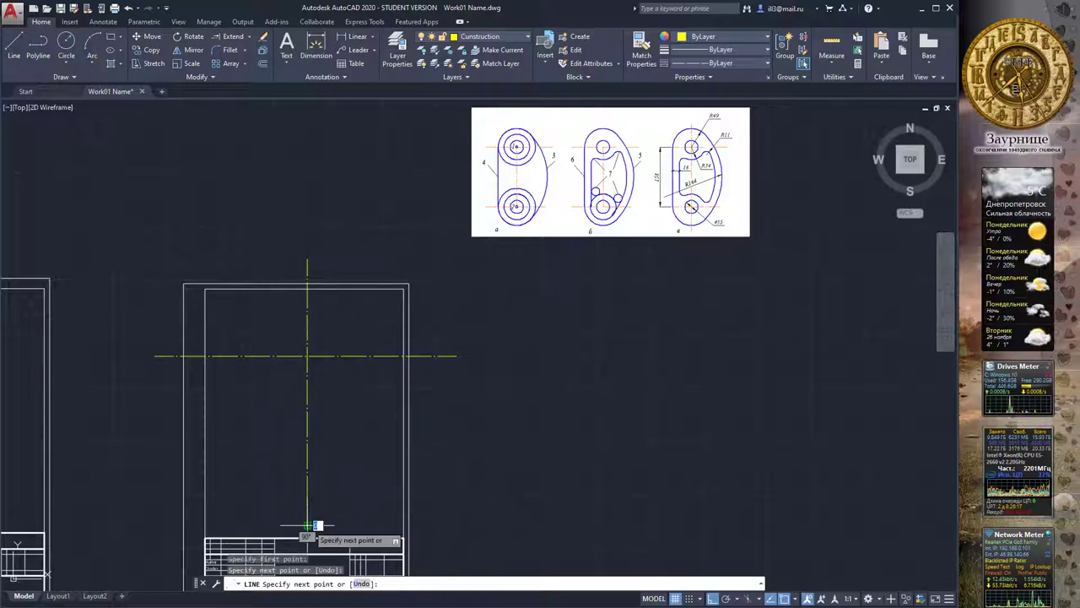
{"action": "key", "text": "Escape"}
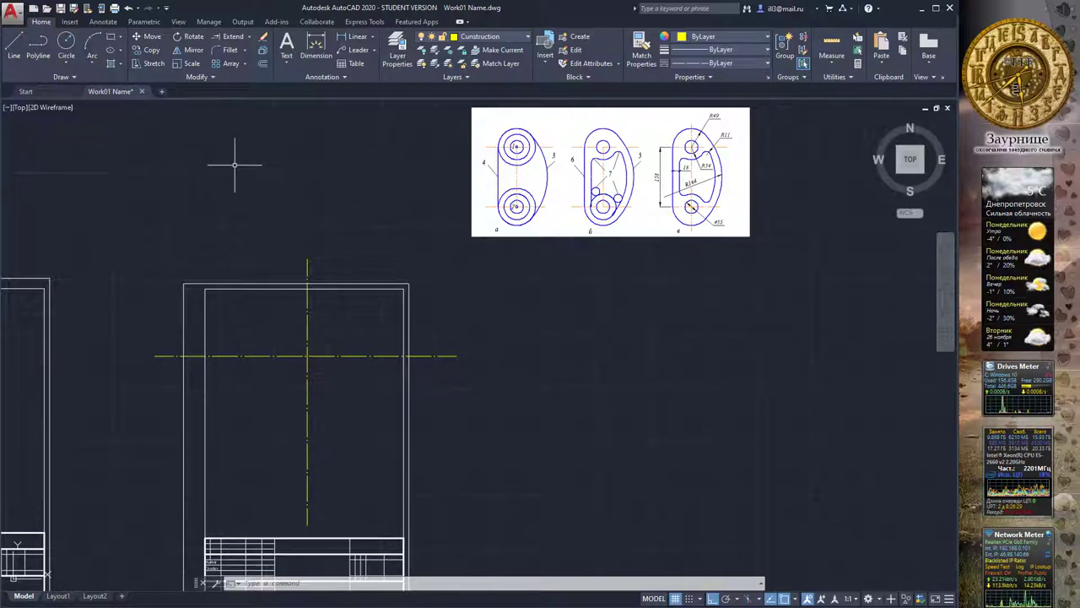
Offset the horizontal centre line 158 units downward to create the second one.
{"action": "left_click", "coordinate": [264, 68]}
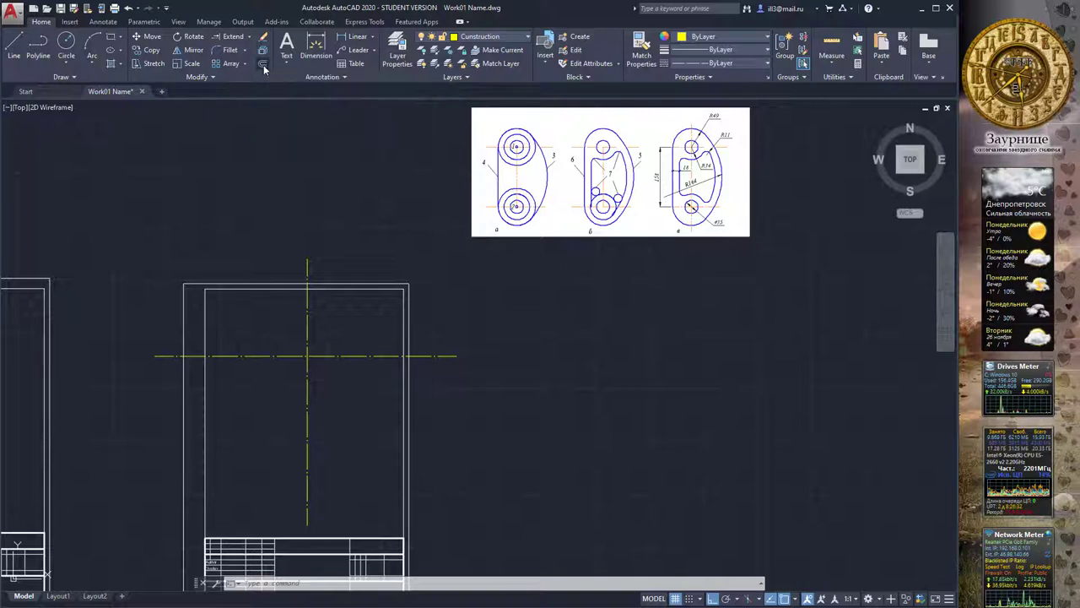
{"action": "left_click", "coordinate": [258, 348]}
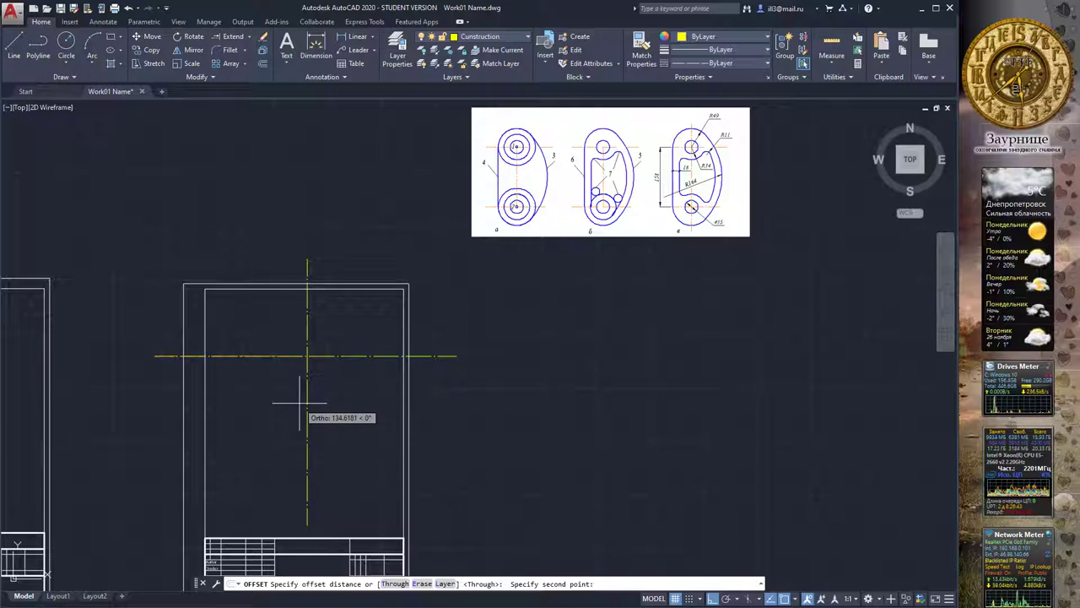
{"action": "type", "text": "158"}
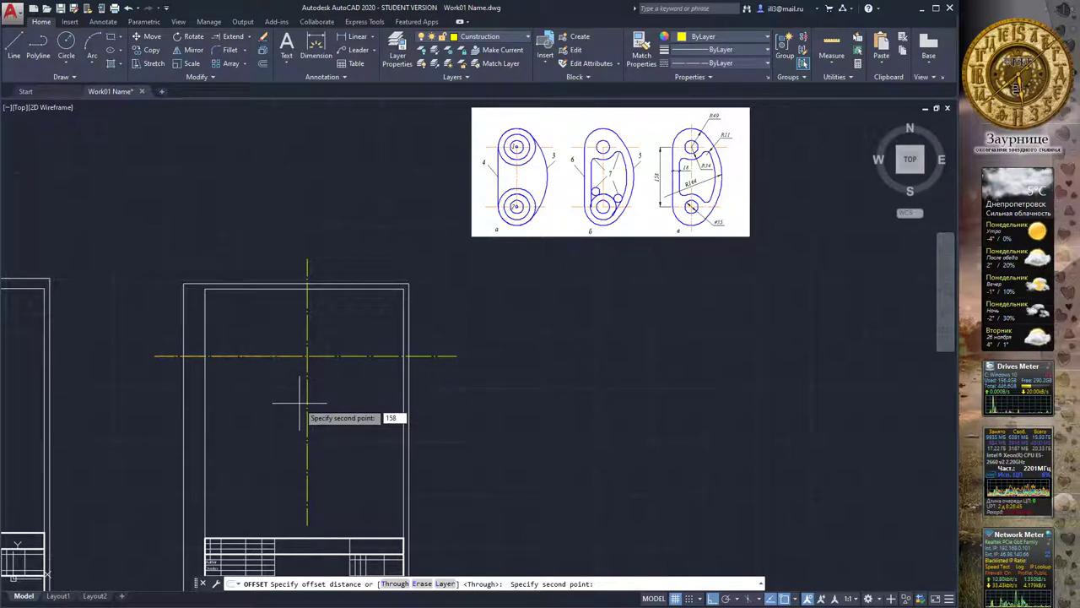
{"action": "key", "text": "Return"}
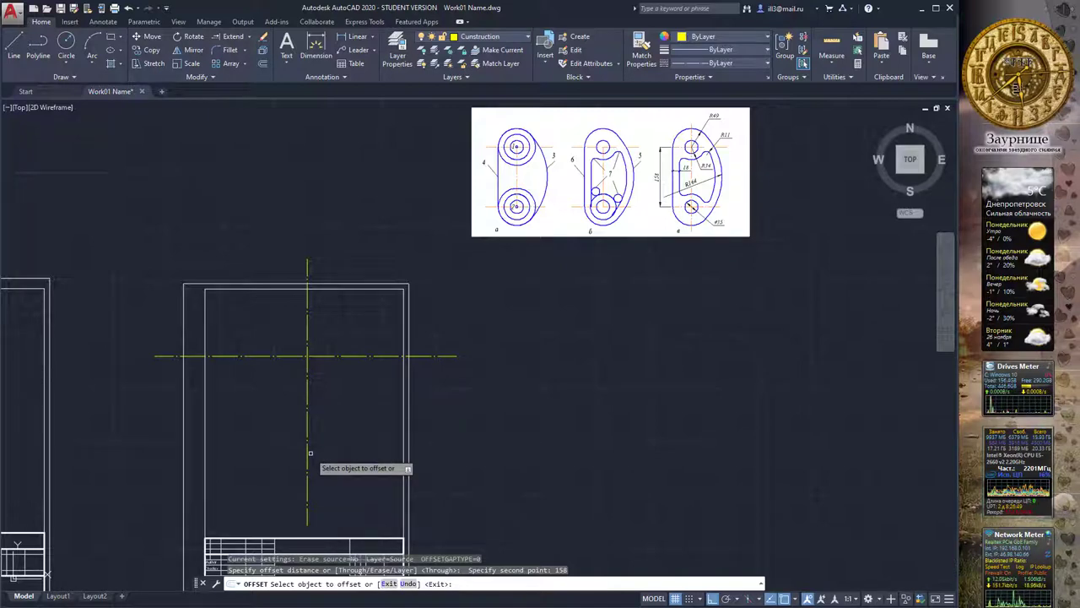
{"action": "left_click", "coordinate": [318, 357]}
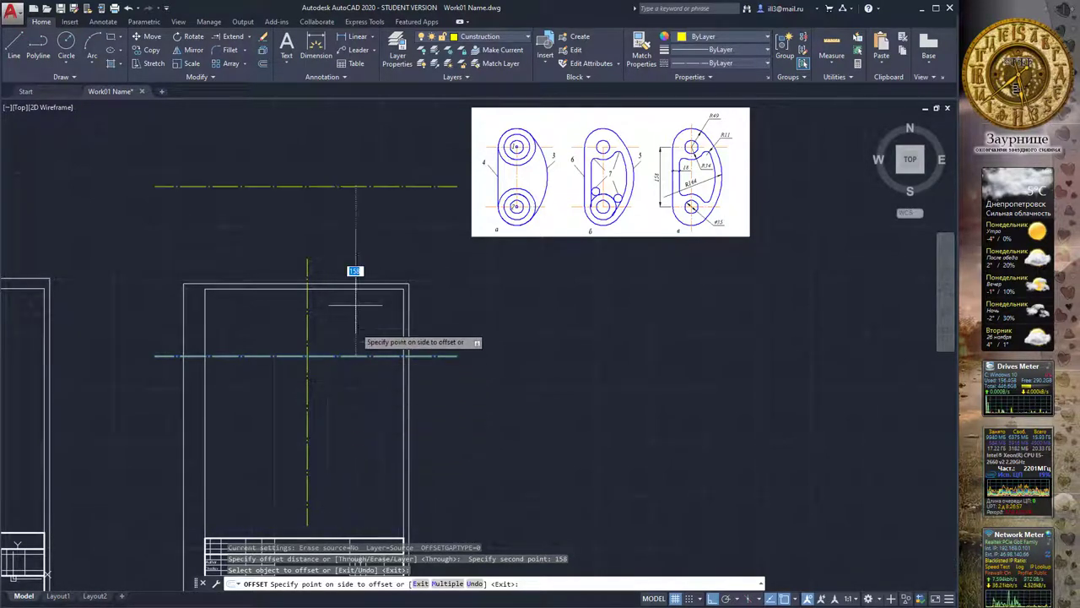
{"action": "left_click", "coordinate": [347, 434]}
{"action": "scroll", "coordinate": [301, 232], "scroll_direction": "down", "scroll_amount": 2}
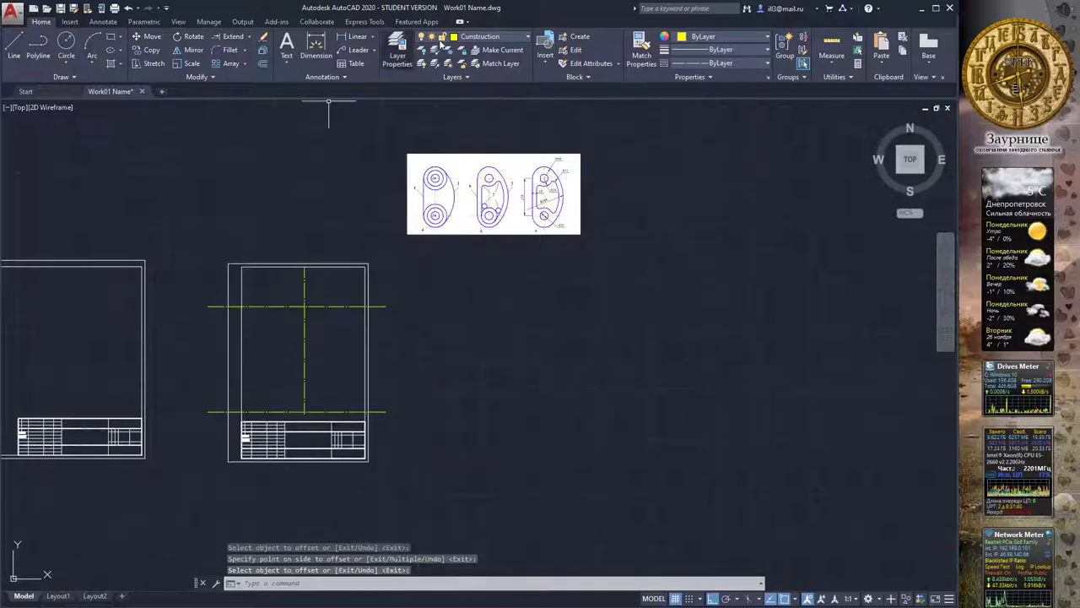
On the Dimention layer, add a vertical dimension between the two horizontal centre lines.
{"action": "left_click", "coordinate": [485, 37]}
{"action": "left_click", "coordinate": [483, 93]}
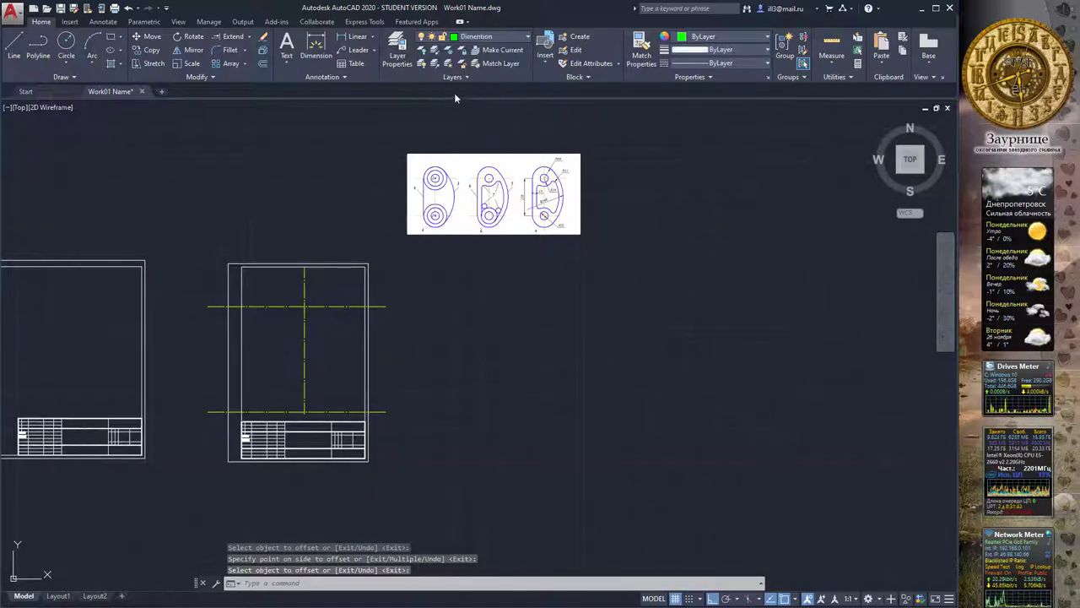
{"action": "left_click", "coordinate": [315, 46]}
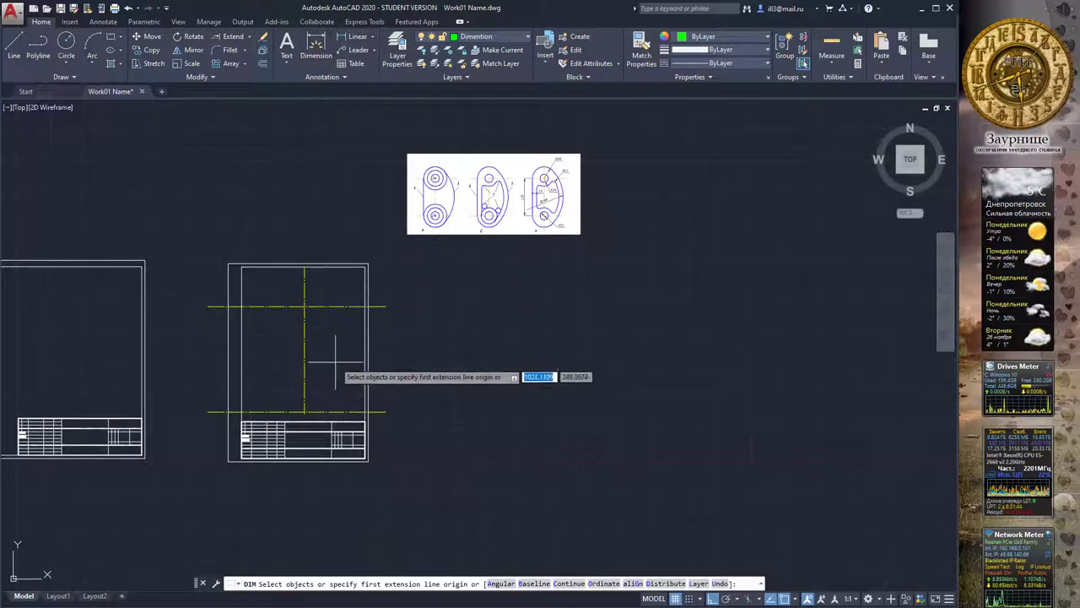
{"action": "left_click", "coordinate": [304, 307]}
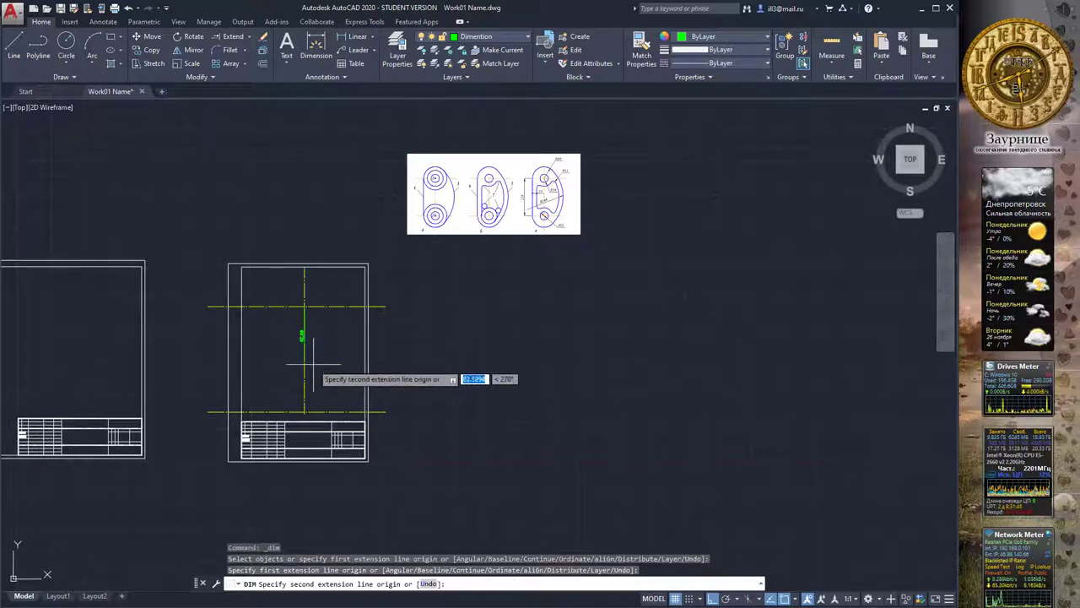
{"action": "left_click", "coordinate": [304, 414]}
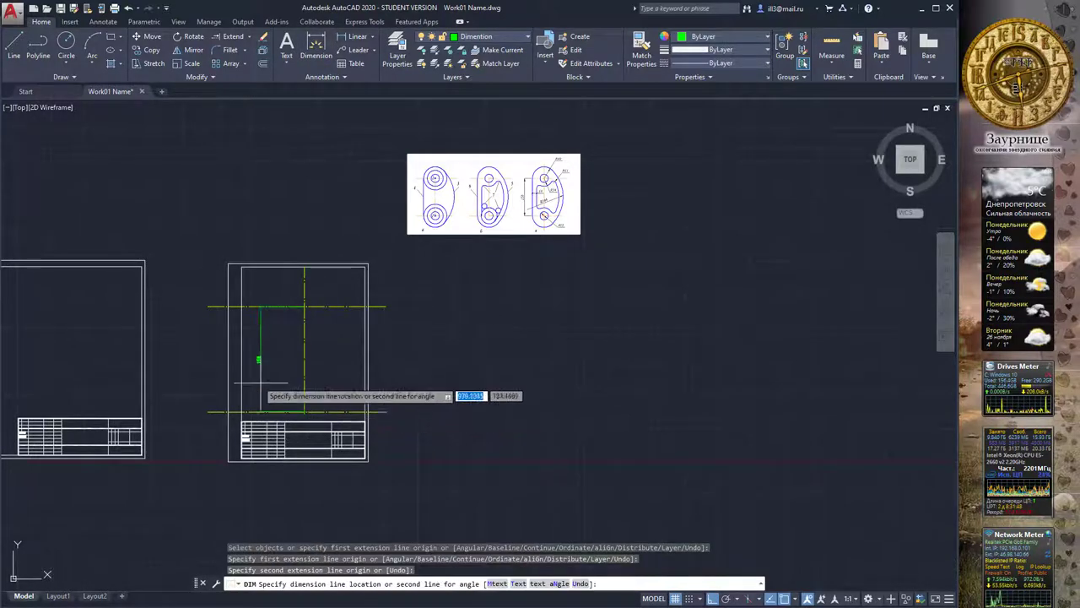
{"action": "left_click", "coordinate": [264, 359]}
{"action": "key", "text": "Escape"}
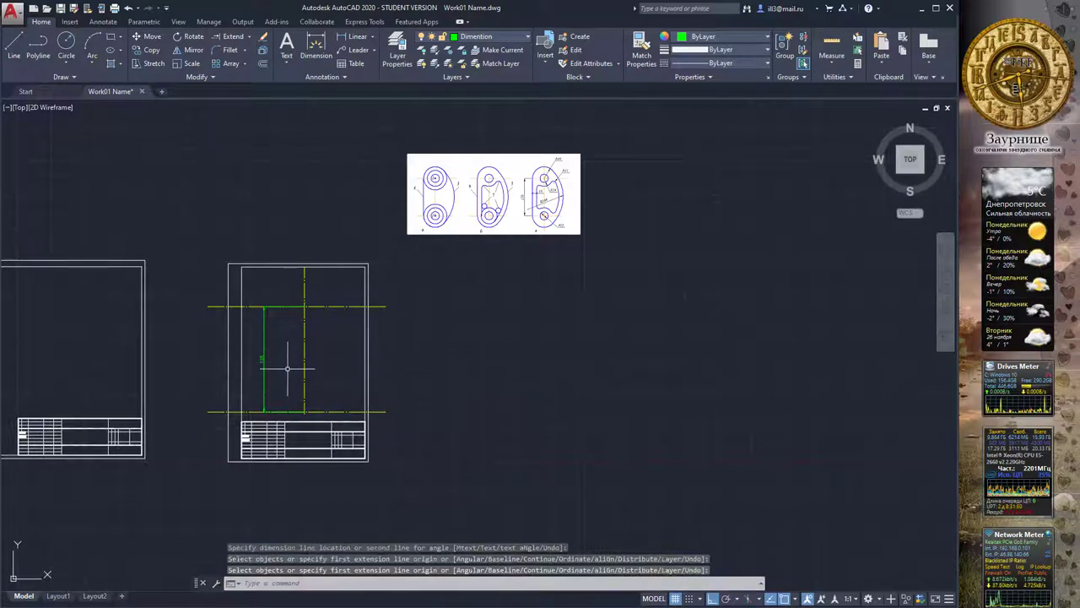
{"action": "scroll", "coordinate": [288, 366], "scroll_direction": "up", "scroll_amount": 2}
{"action": "scroll", "coordinate": [399, 247], "scroll_direction": "down", "scroll_amount": 2}
{"action": "middle_click_drag", "start_coordinate": [385, 217], "coordinate": [342, 245]}
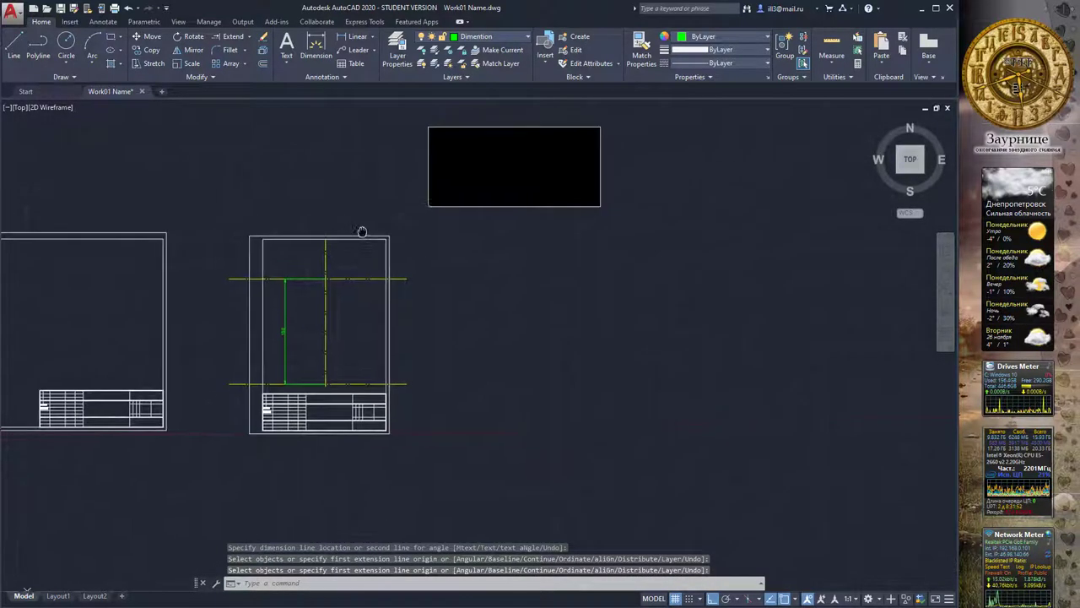
{"action": "left_click", "coordinate": [484, 39]}
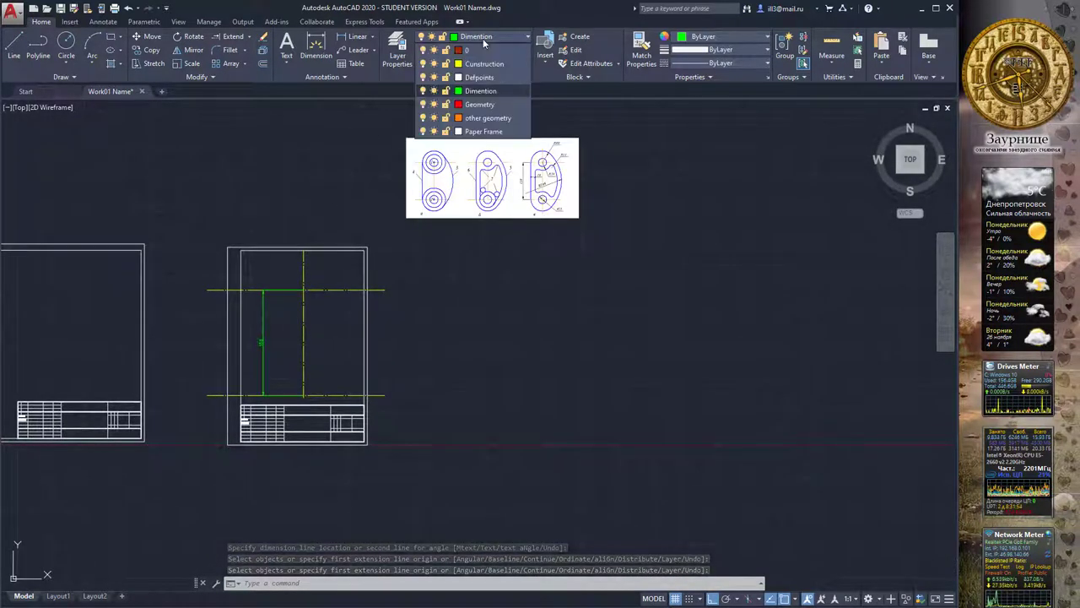
Make Geometry current and draw a radius-49 circle at the upper centre-line intersection.
{"action": "left_click", "coordinate": [495, 106]}
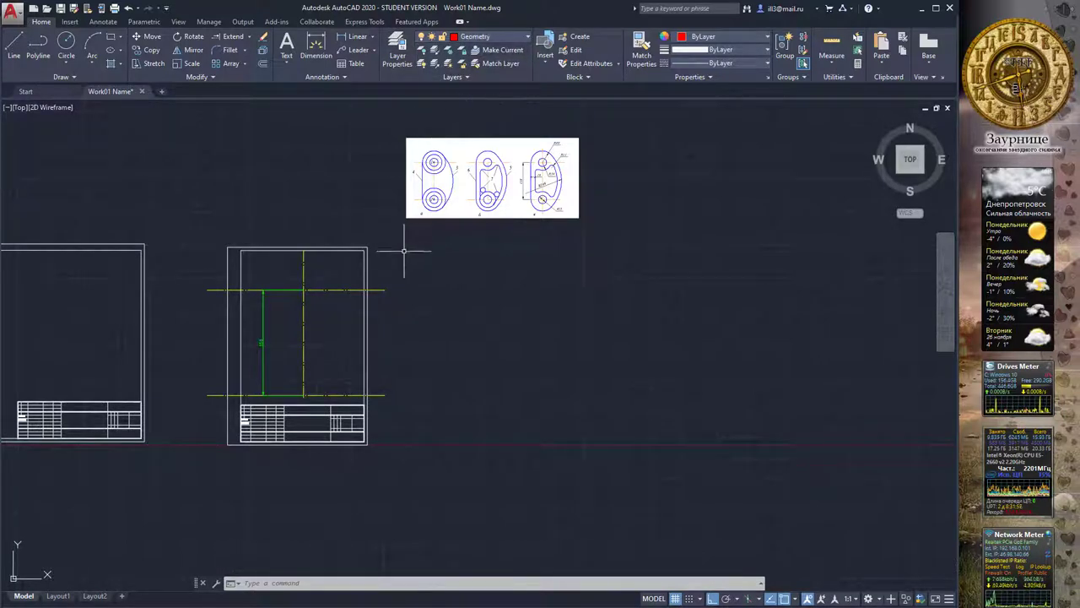
{"action": "scroll", "coordinate": [446, 237], "scroll_direction": "up", "scroll_amount": 2}
{"action": "middle_click_drag", "start_coordinate": [447, 236], "coordinate": [447, 301]}
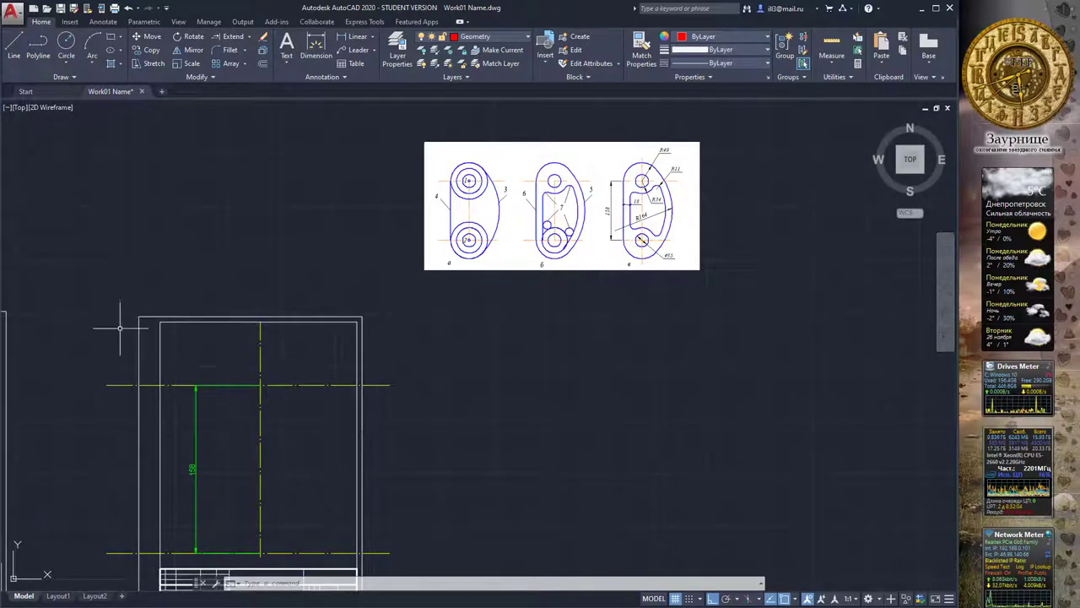
{"action": "left_click", "coordinate": [67, 45]}
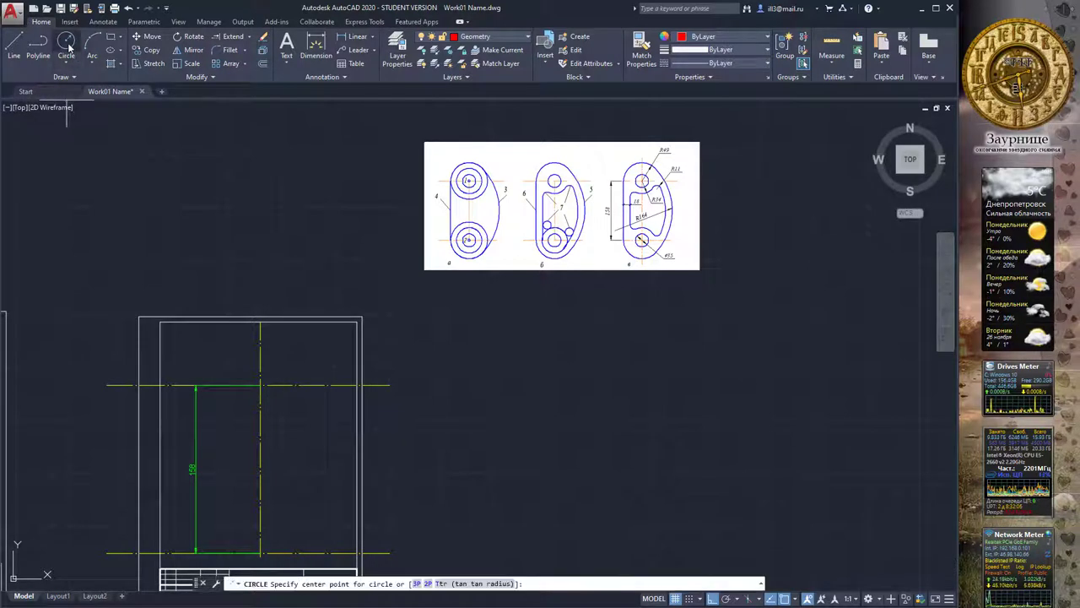
{"action": "left_click", "coordinate": [260, 385]}
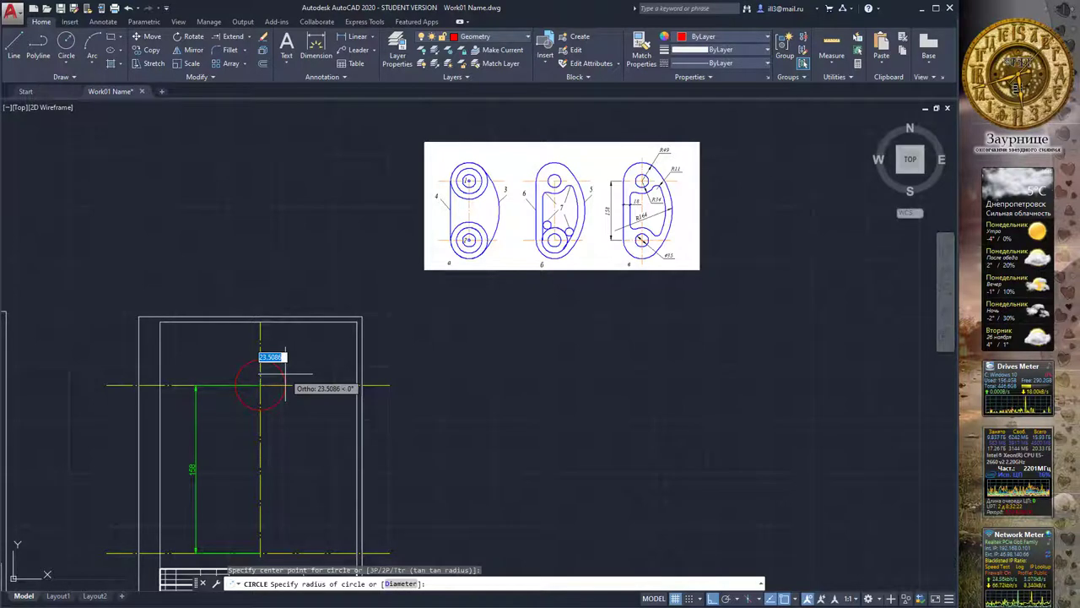
{"action": "type", "text": "49"}
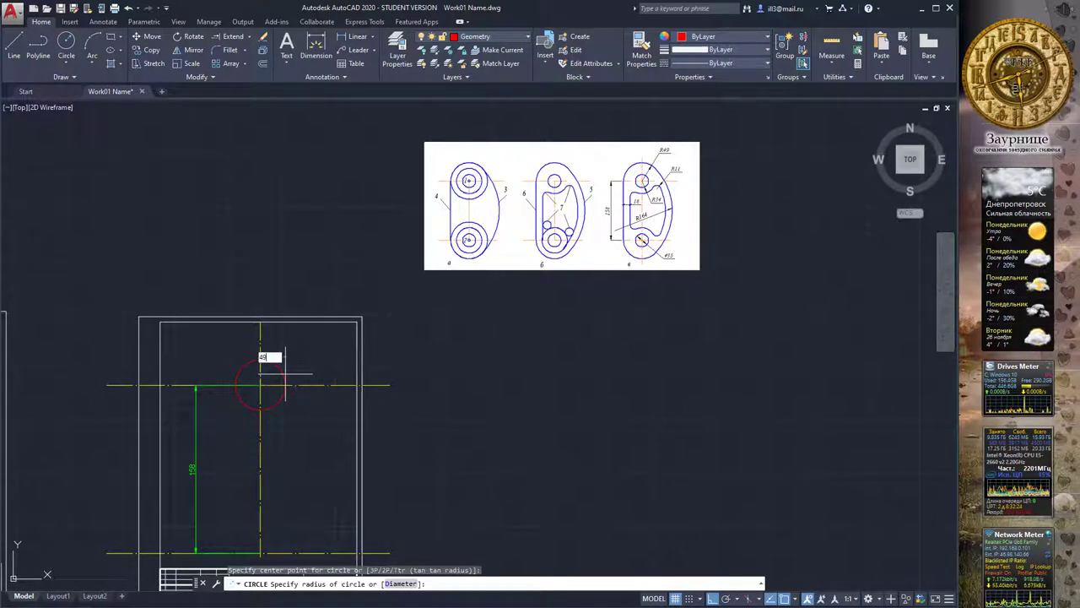
{"action": "key", "text": "Return"}
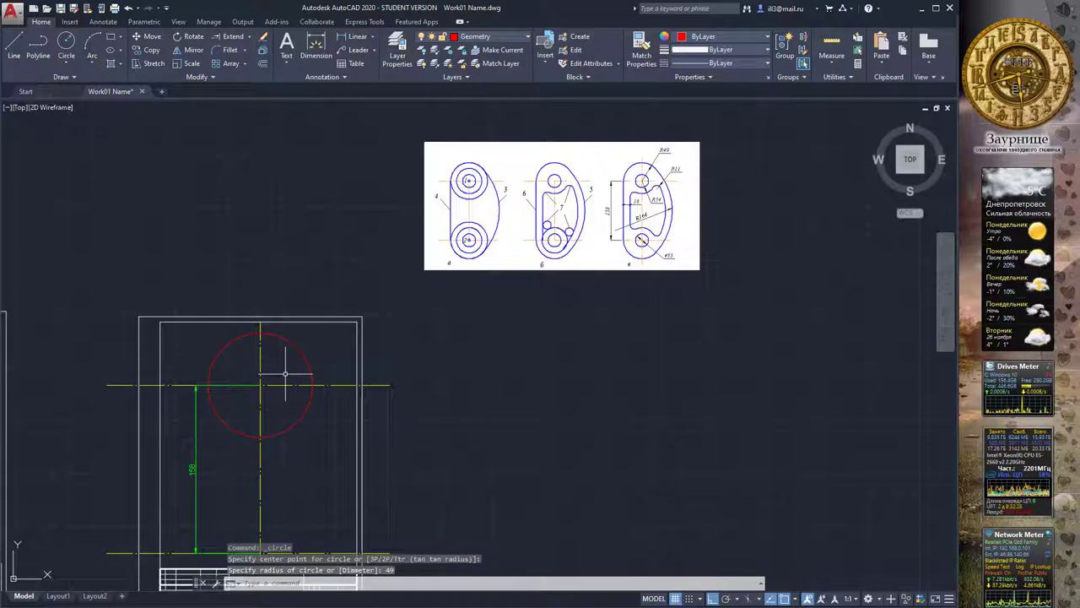
{"action": "left_click", "coordinate": [316, 49]}
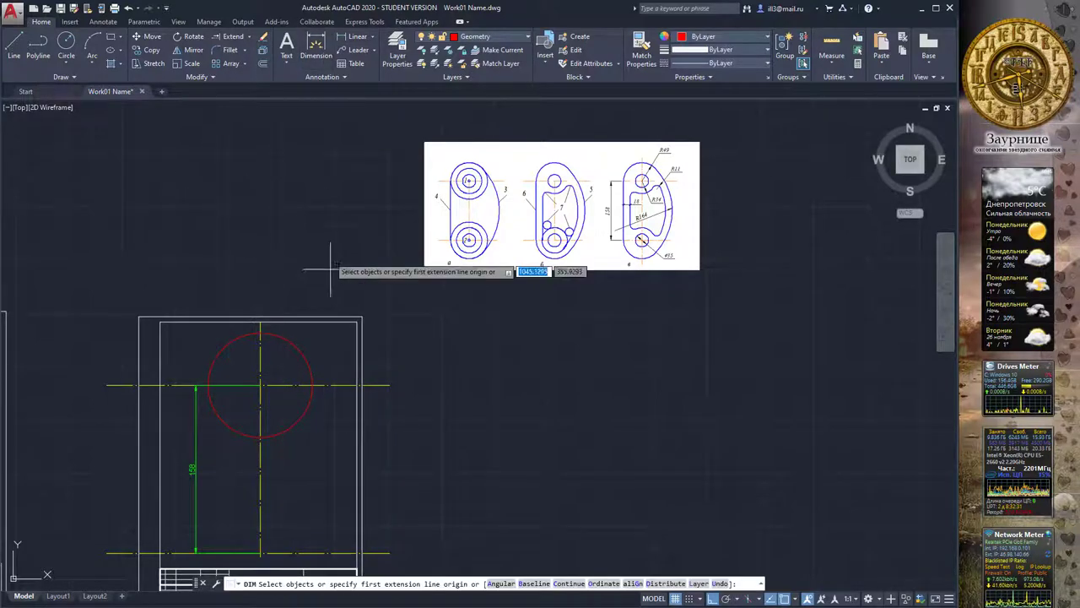
Open the circle's Properties, verify radius 49 and diameter 98, and move the palette right.
{"action": "key", "text": "Escape"}
{"action": "left_click", "coordinate": [295, 346]}
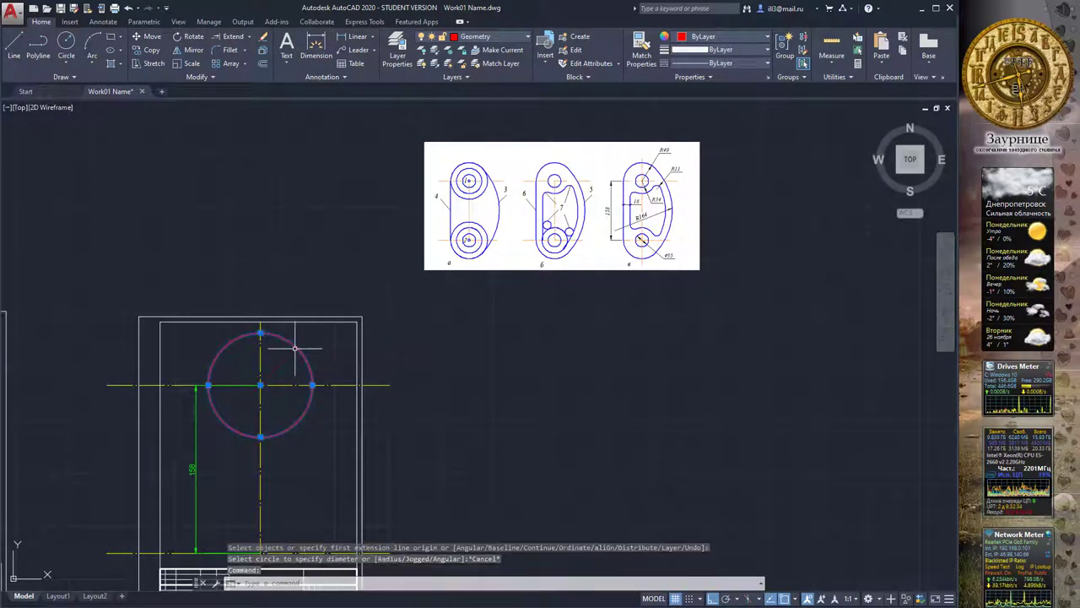
{"action": "right_click", "coordinate": [295, 347]}
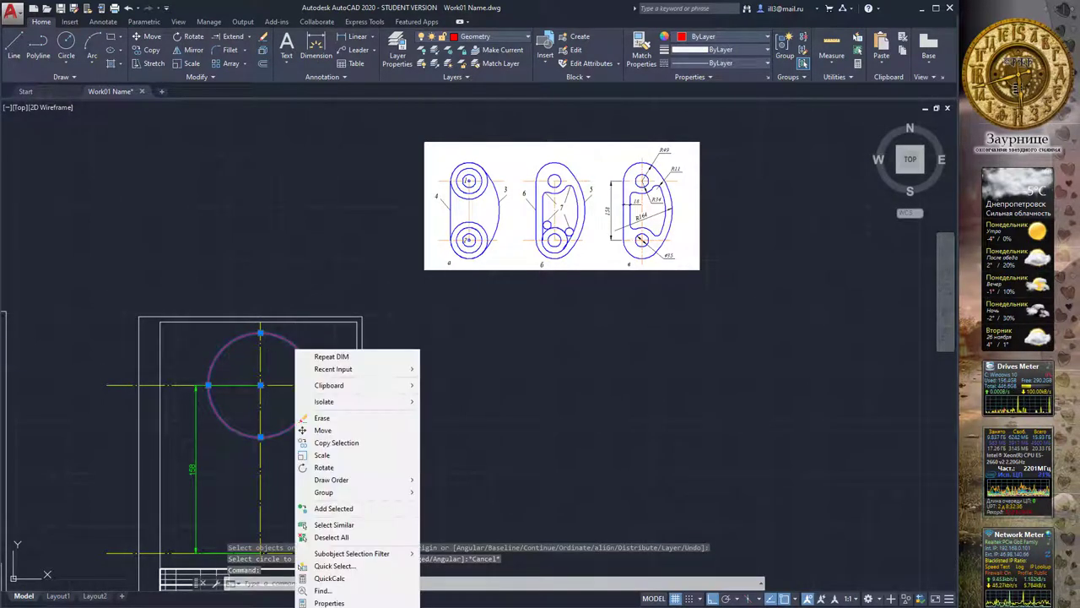
{"action": "left_click", "coordinate": [342, 603]}
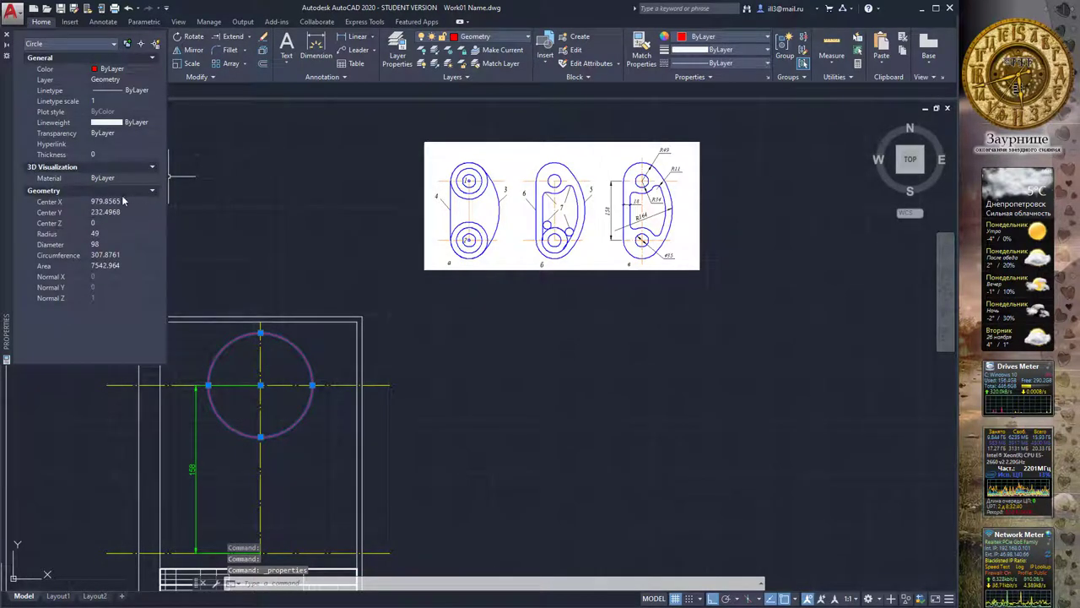
{"action": "left_click", "coordinate": [101, 234]}
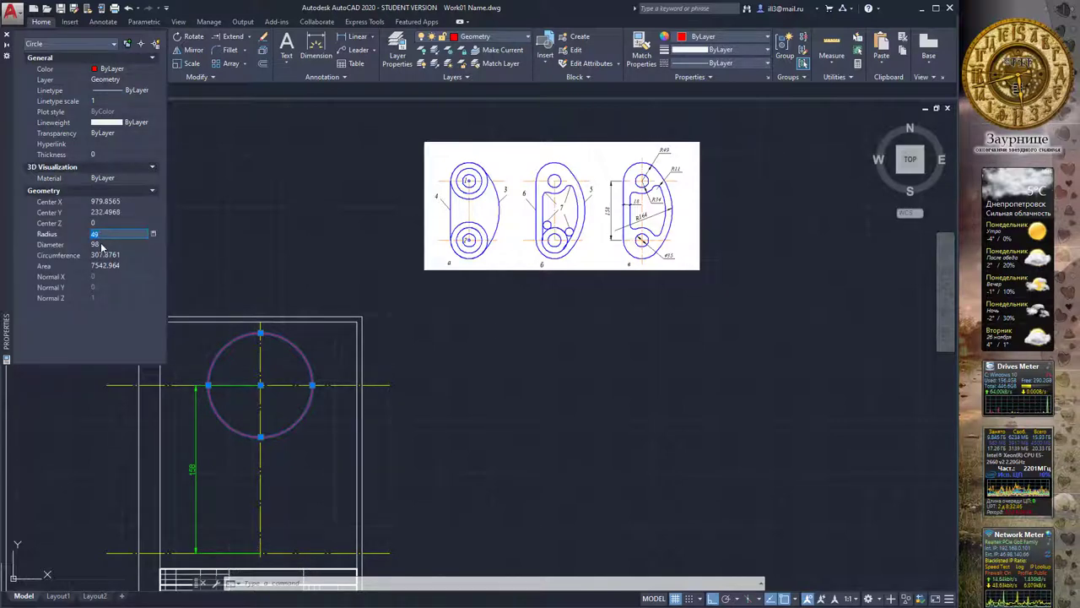
{"action": "left_click", "coordinate": [100, 244]}
{"action": "left_click", "coordinate": [102, 234]}
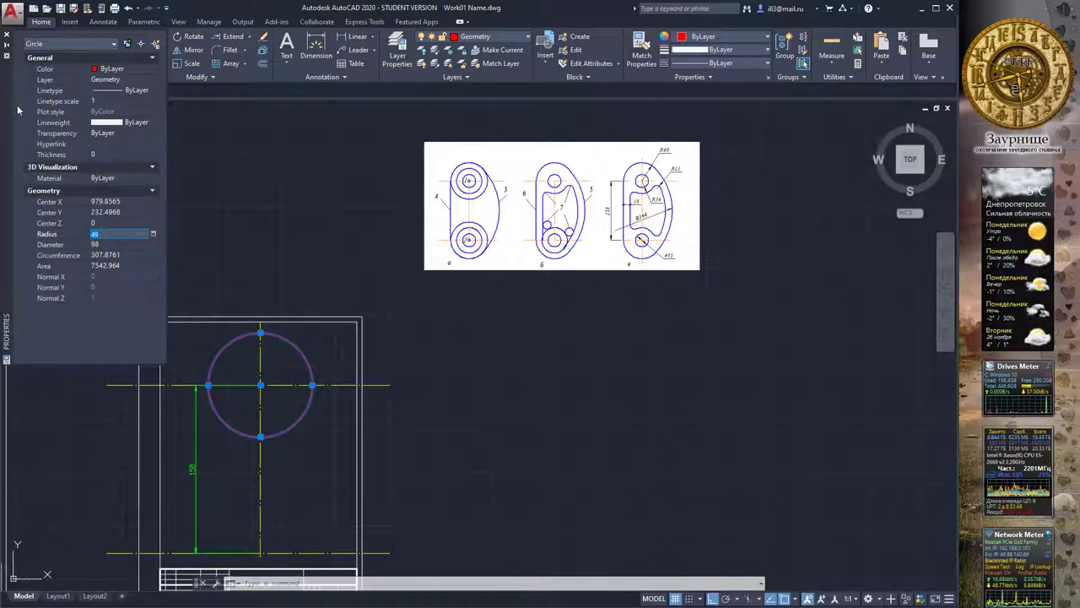
{"action": "left_click_drag", "start_coordinate": [8, 104], "coordinate": [718, 284]}
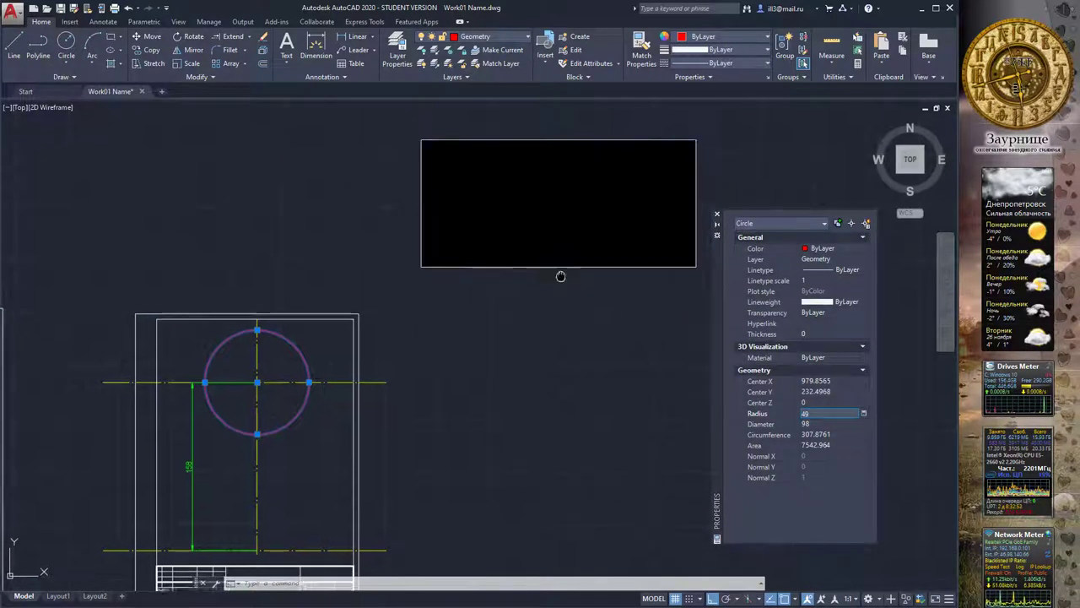
{"action": "middle_click_drag", "start_coordinate": [559, 272], "coordinate": [523, 288]}
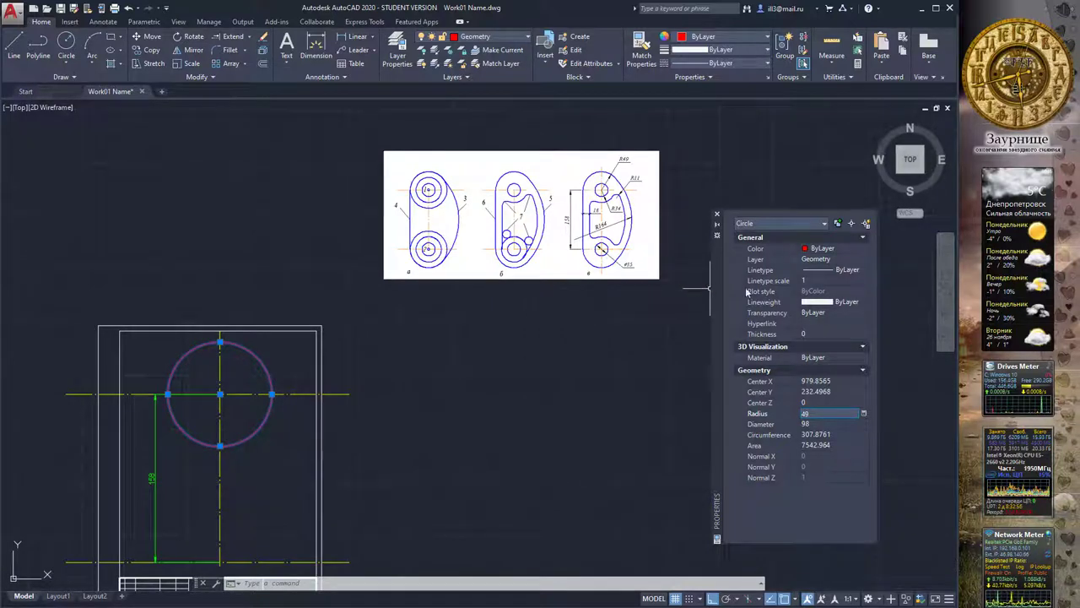
{"action": "mouse_move", "coordinate": [542, 321]}
{"action": "middle_mouse_down"}
{"action": "mouse_move", "coordinate": [574, 298]}
{"action": "mouse_move", "coordinate": [509, 264]}
{"action": "middle_mouse_up"}
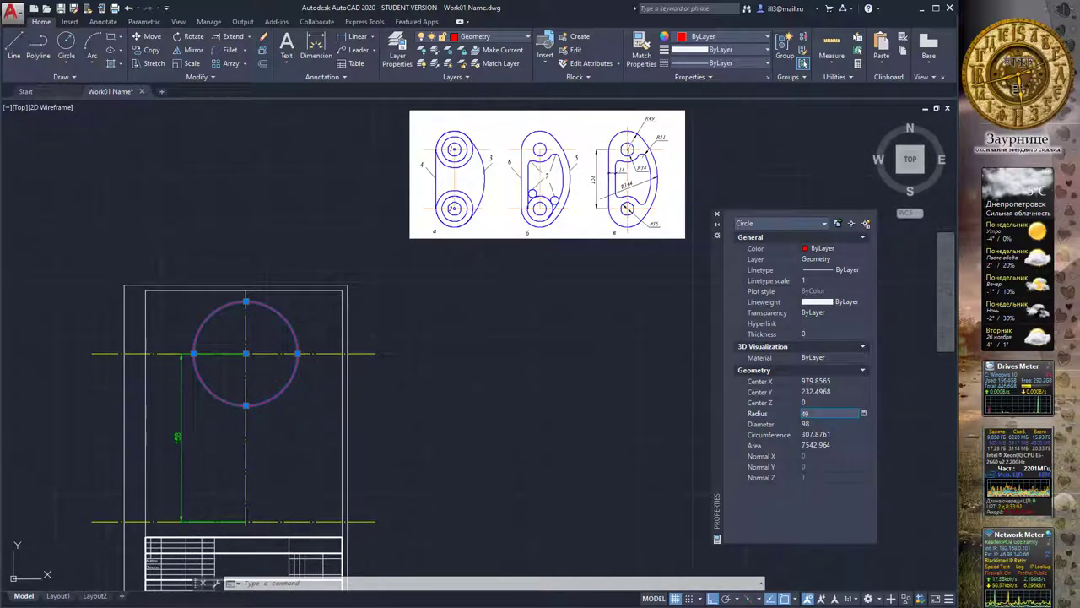
Draw a diameter-35 circle centred on the lower centre-line intersection, then pan and zoom out.
{"action": "left_click", "coordinate": [66, 42]}
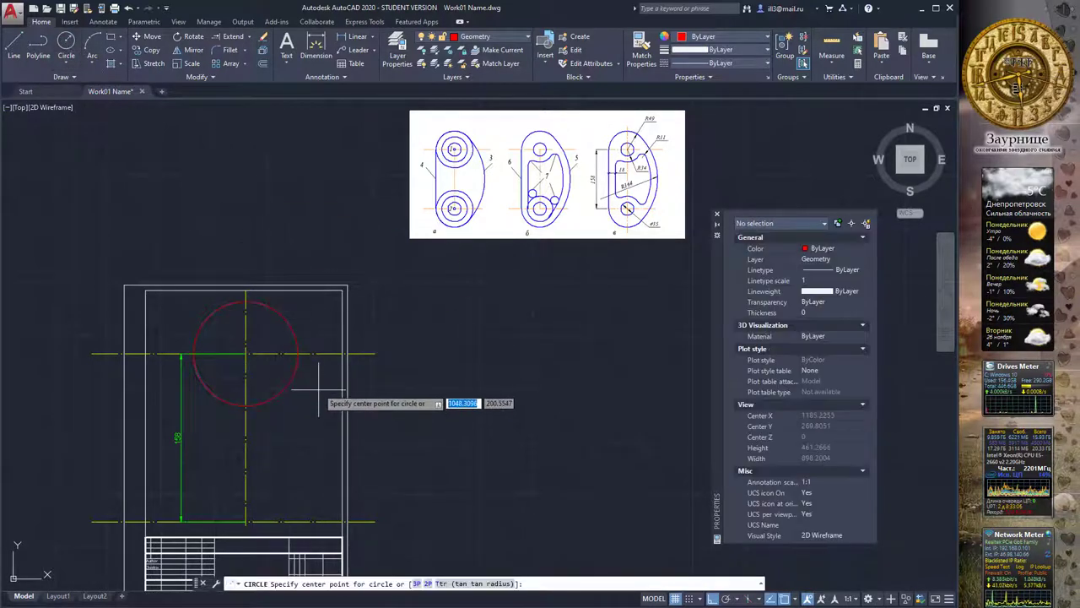
{"action": "left_click", "coordinate": [247, 521]}
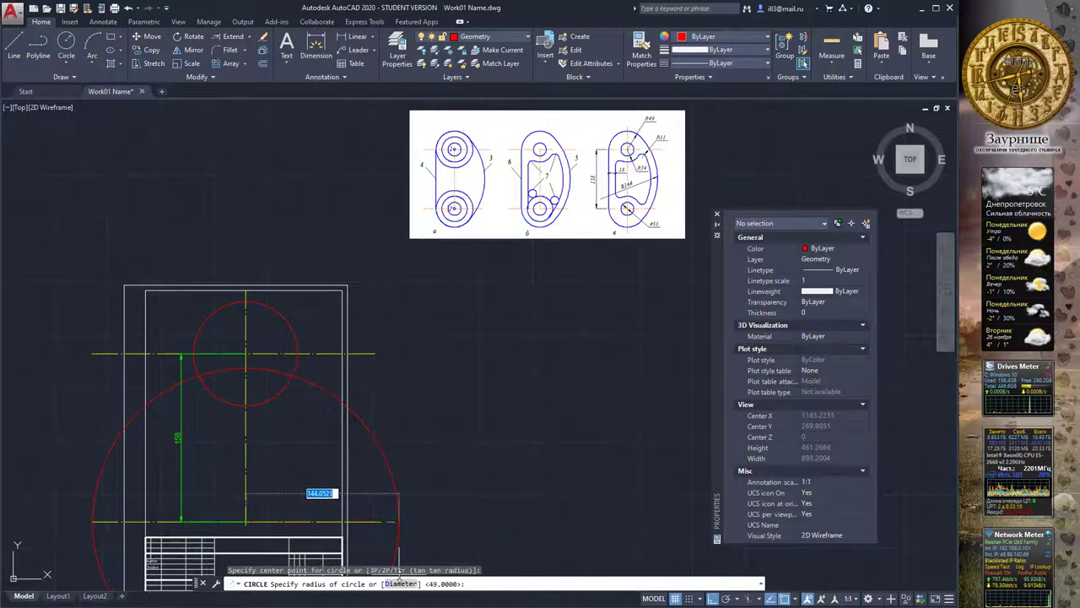
{"action": "left_click", "coordinate": [400, 584]}
{"action": "type", "text": "35"}
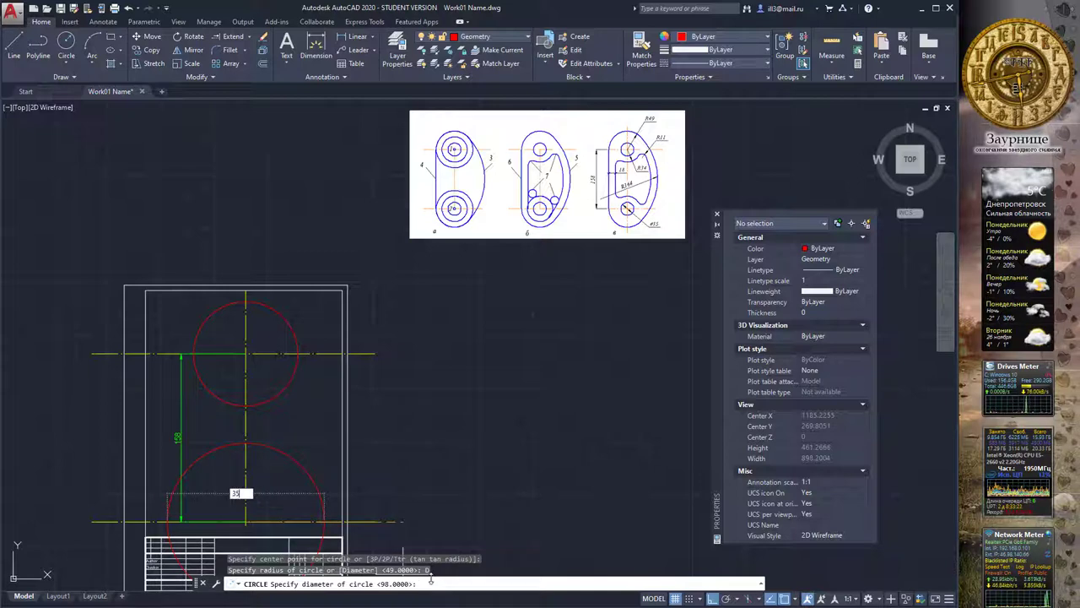
{"action": "key", "text": "Return"}
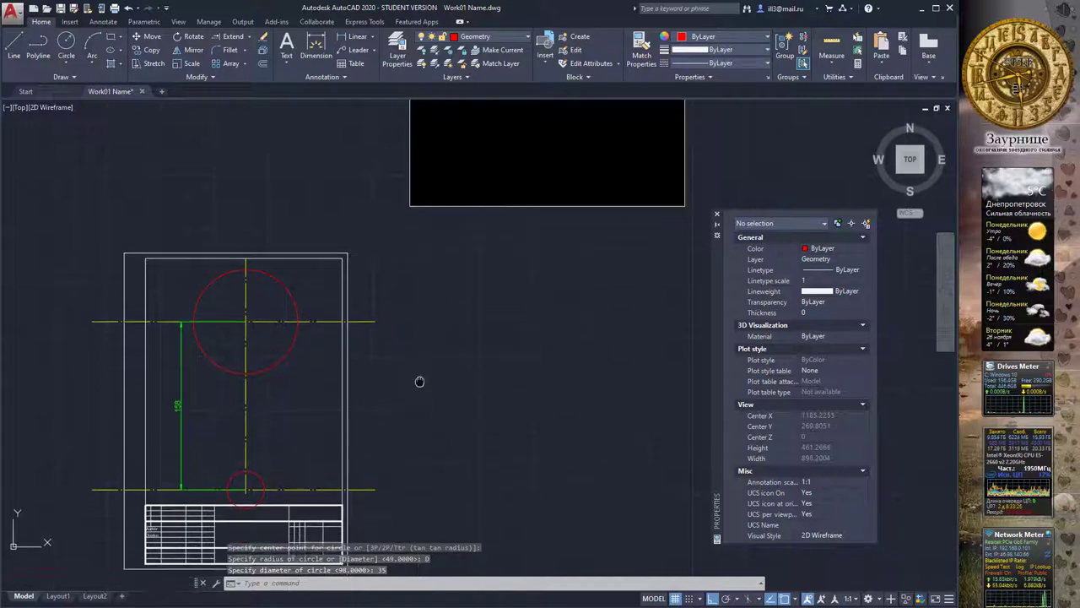
{"action": "middle_click_drag", "start_coordinate": [420, 418], "coordinate": [418, 377]}
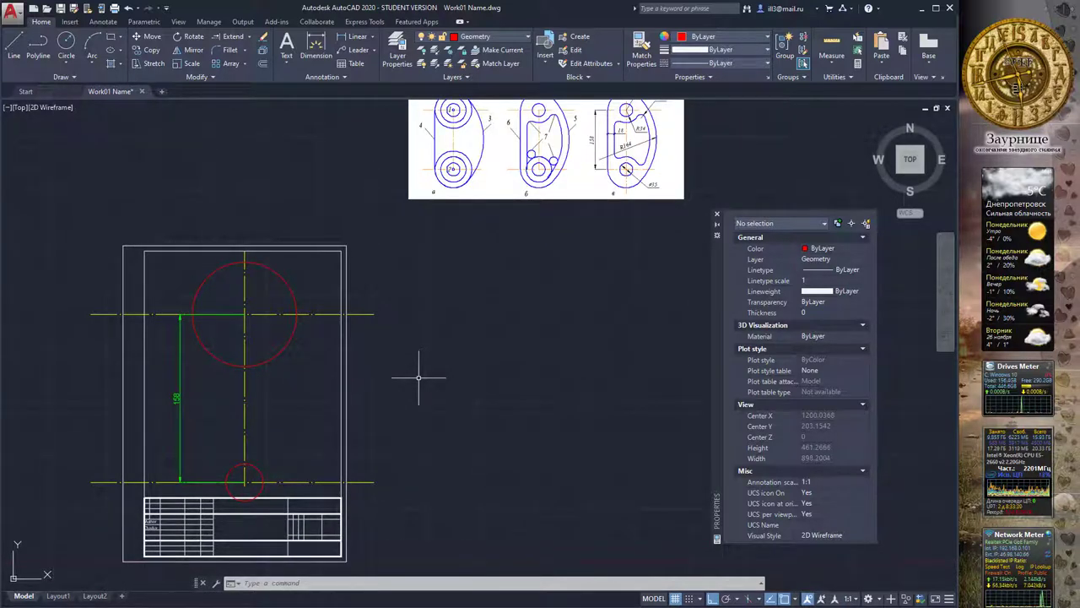
{"action": "mouse_move", "coordinate": [388, 349]}
{"action": "middle_mouse_down"}
{"action": "mouse_move", "coordinate": [455, 341]}
{"action": "mouse_move", "coordinate": [439, 284]}
{"action": "mouse_move", "coordinate": [453, 290]}
{"action": "mouse_move", "coordinate": [350, 318]}
{"action": "mouse_move", "coordinate": [411, 333]}
{"action": "middle_mouse_up"}
{"action": "scroll", "coordinate": [458, 298], "scroll_direction": "down", "scroll_amount": 1}
{"action": "scroll", "coordinate": [461, 302], "scroll_direction": "down", "scroll_amount": 2}
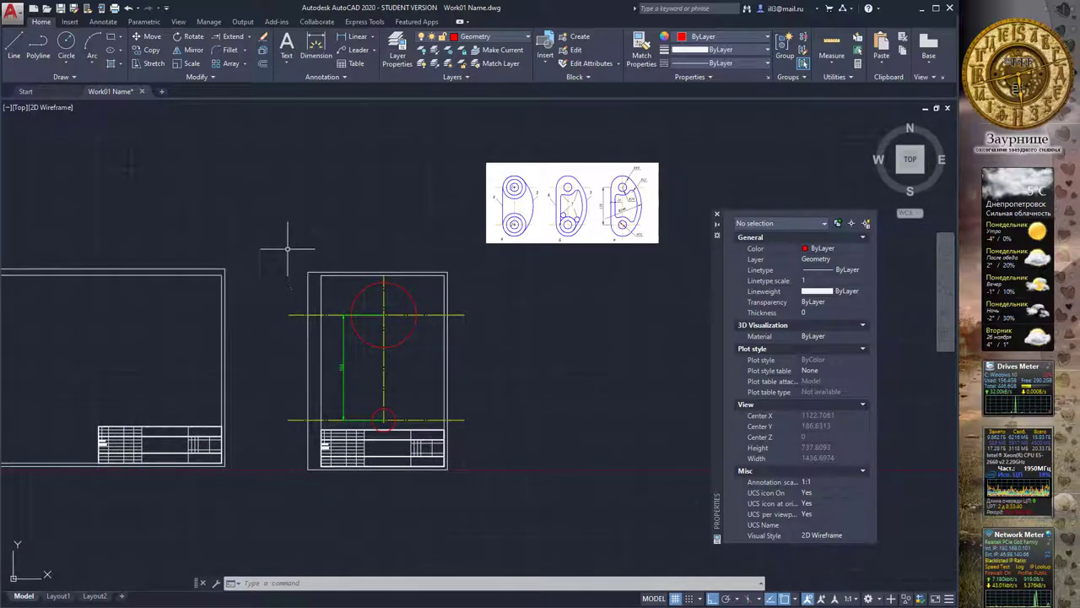
Move the circles, centre lines and dimension into the left sheet frame.
{"action": "key", "text": "Escape"}
{"action": "left_click", "coordinate": [272, 237]}
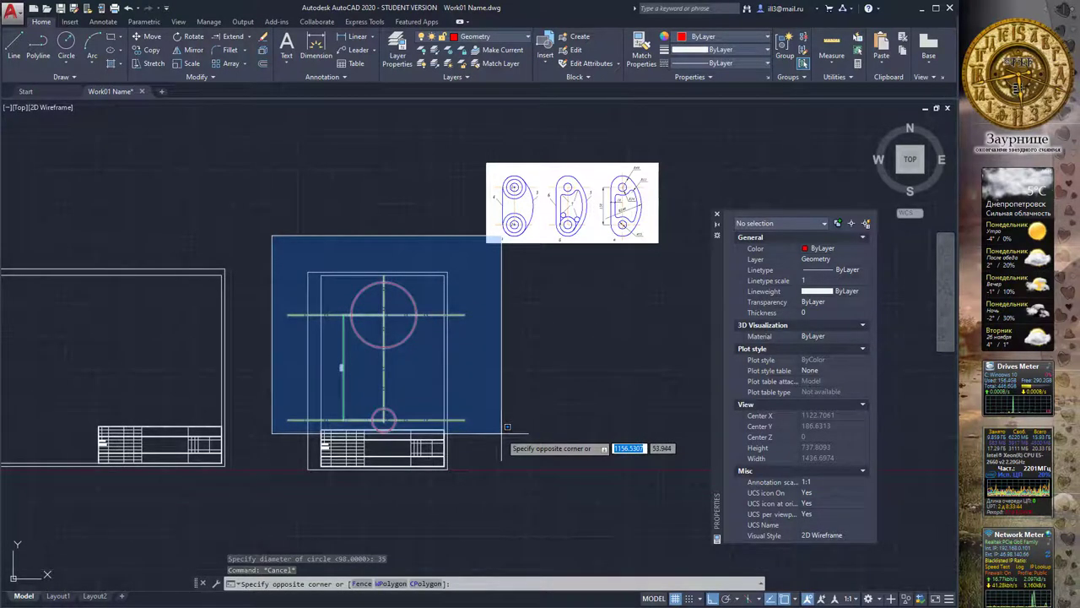
{"action": "left_click", "coordinate": [503, 432]}
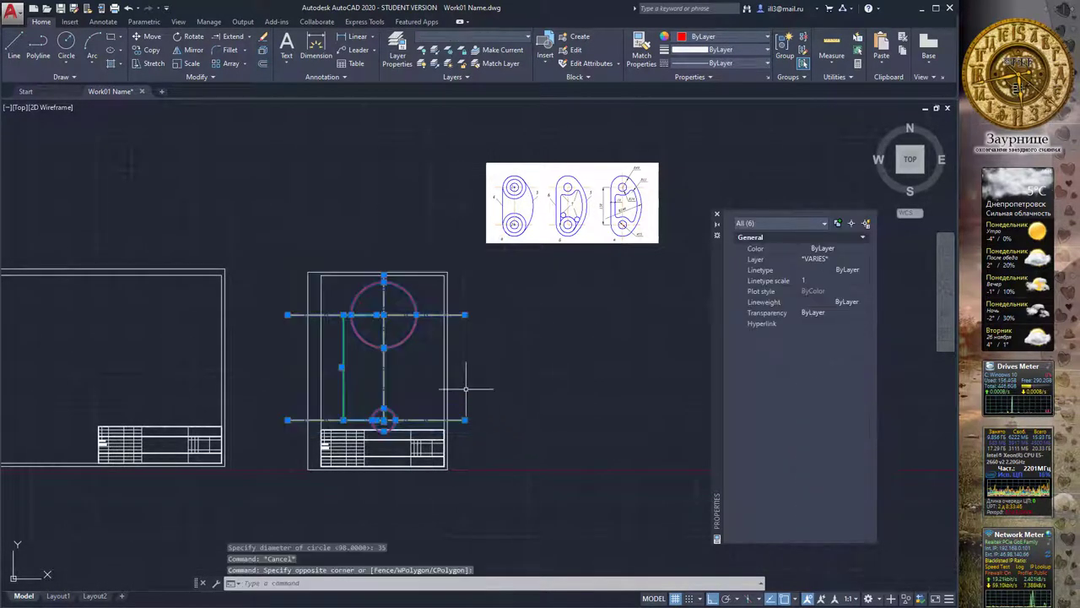
{"action": "middle_click_drag", "start_coordinate": [222, 197], "coordinate": [299, 214]}
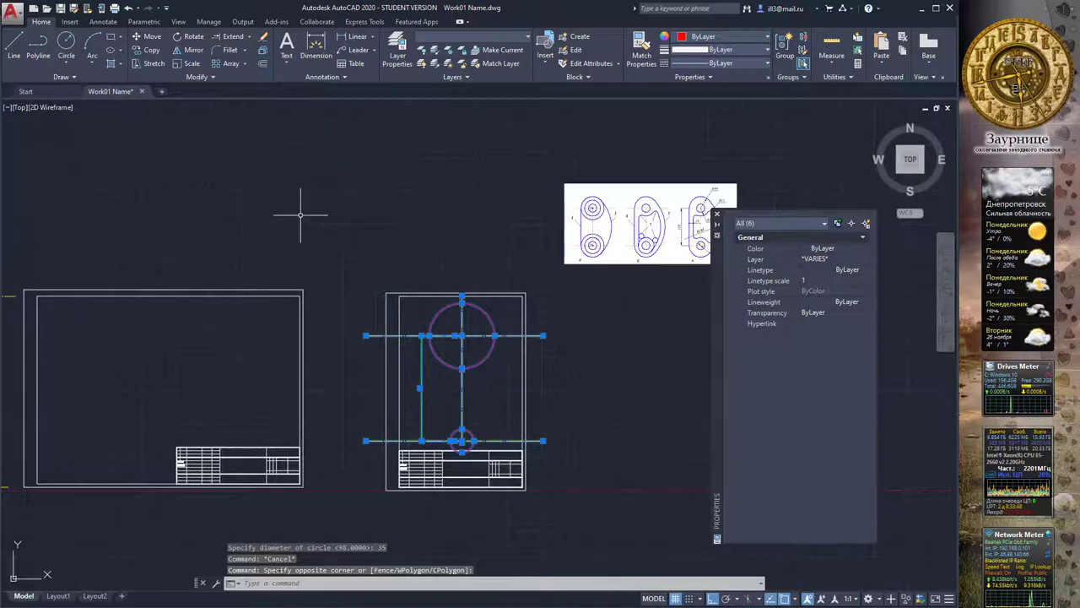
{"action": "key", "text": "Escape"}
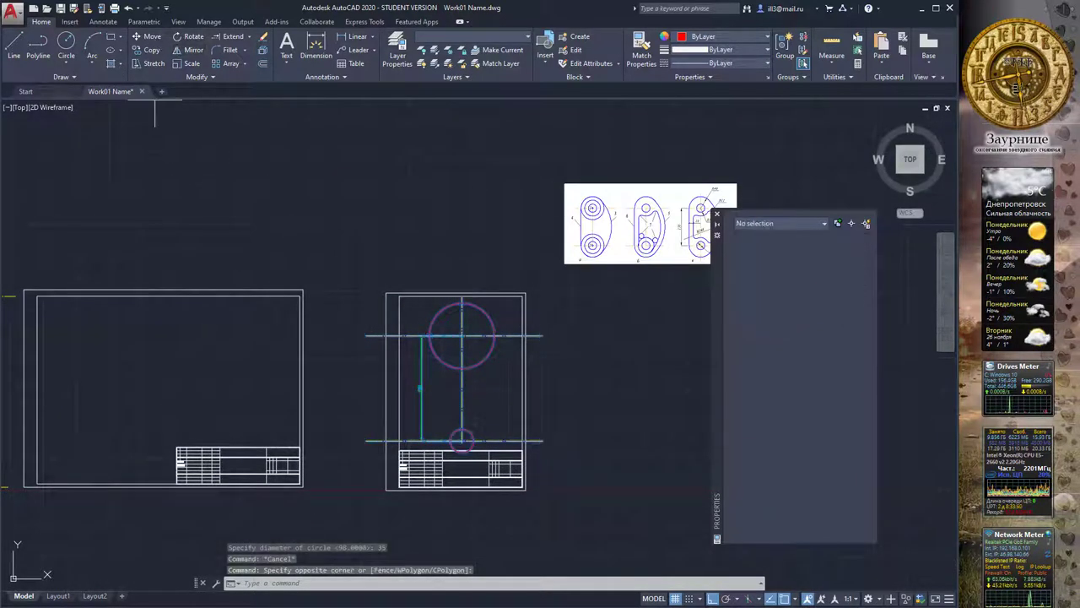
{"action": "left_click", "coordinate": [548, 388]}
{"action": "key", "text": "m"}
{"action": "key", "text": "Return"}
{"action": "left_click", "coordinate": [462, 334]}
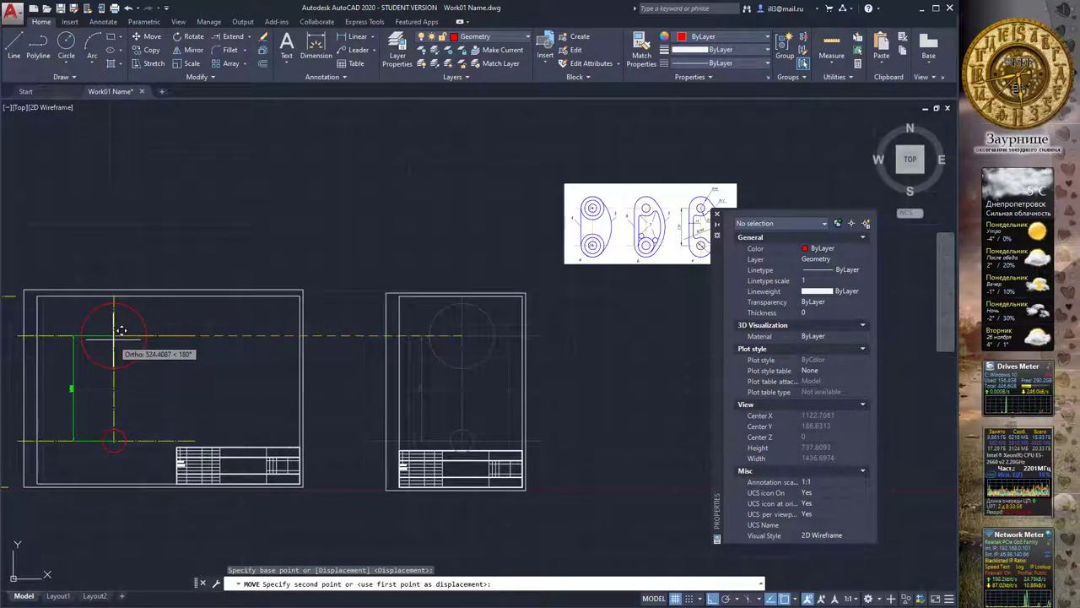
{"action": "left_click", "coordinate": [122, 330]}
{"action": "key", "text": "Escape"}
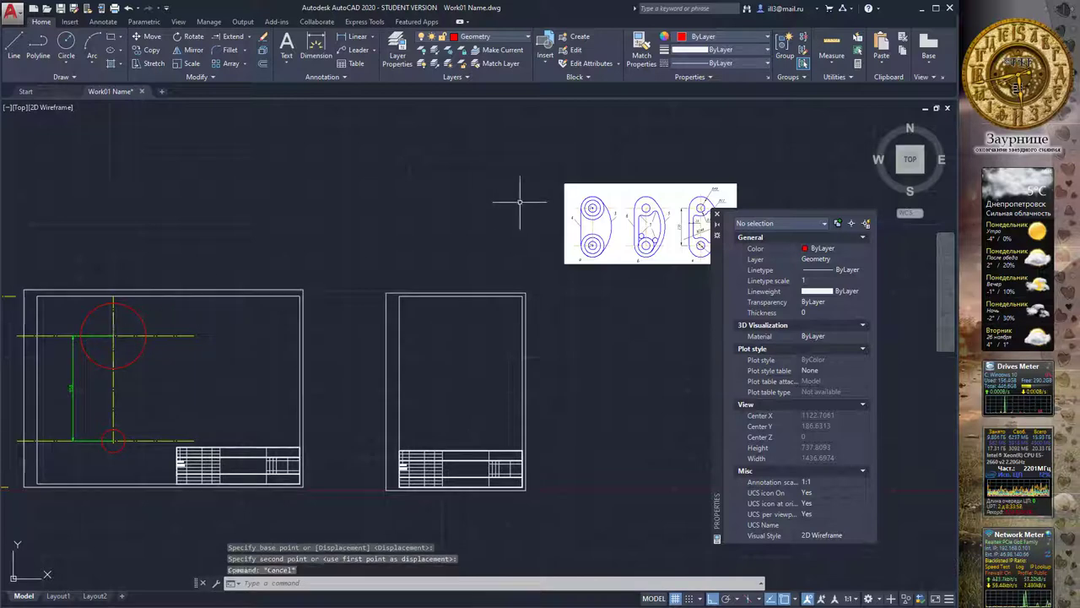
Move the reference picture directly above the working frame and close the Properties palette.
{"action": "key", "text": "space"}
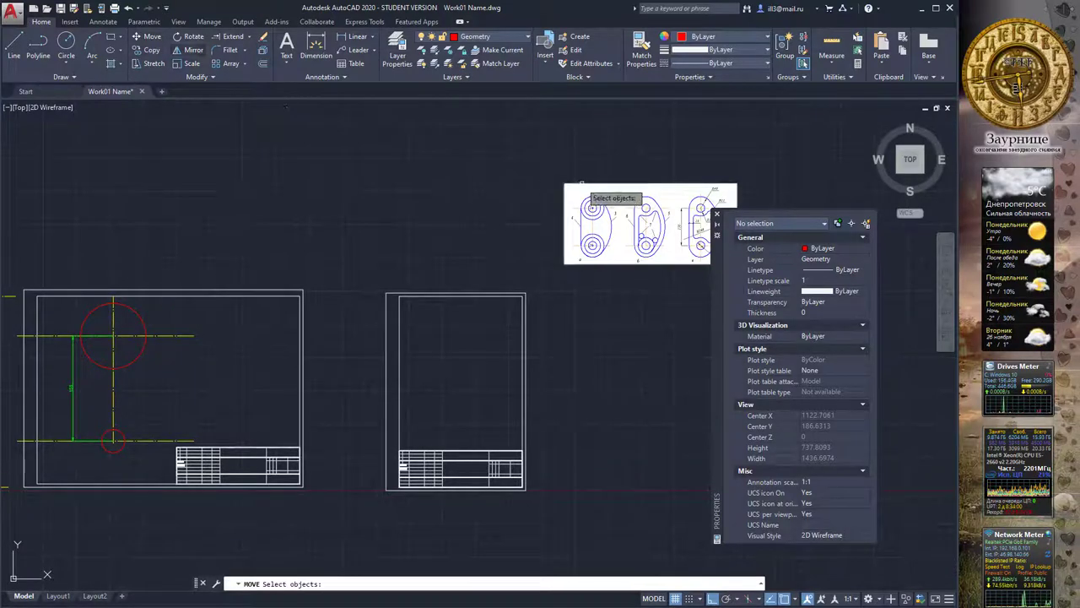
{"action": "left_click", "coordinate": [566, 182]}
{"action": "key", "text": "space"}
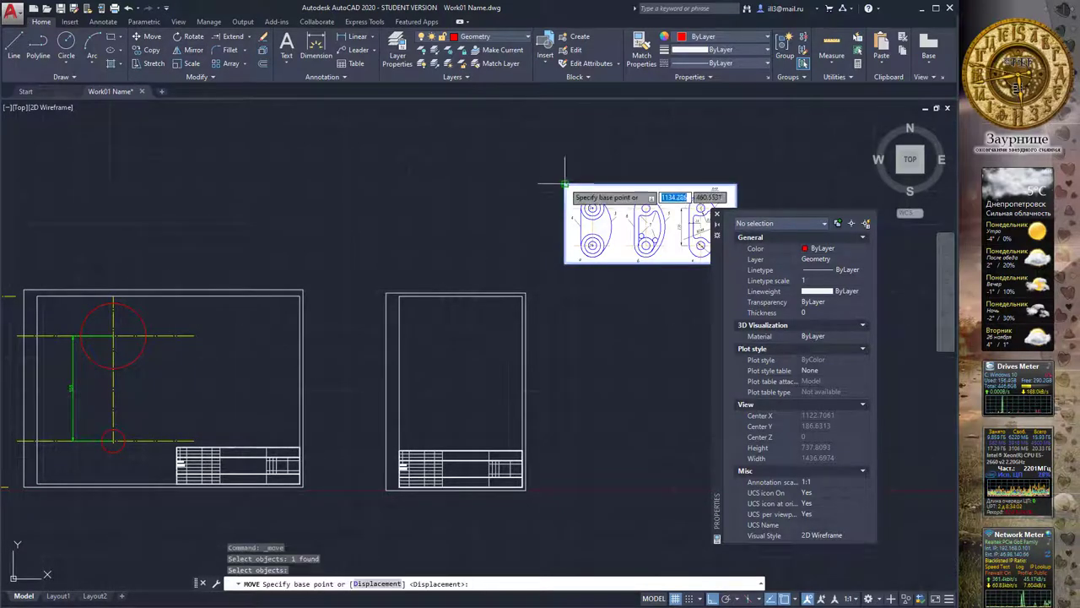
{"action": "left_click", "coordinate": [564, 183]}
{"action": "left_click", "coordinate": [77, 183]}
{"action": "key", "text": "space"}
{"action": "scroll", "coordinate": [253, 304], "scroll_direction": "up", "scroll_amount": 2}
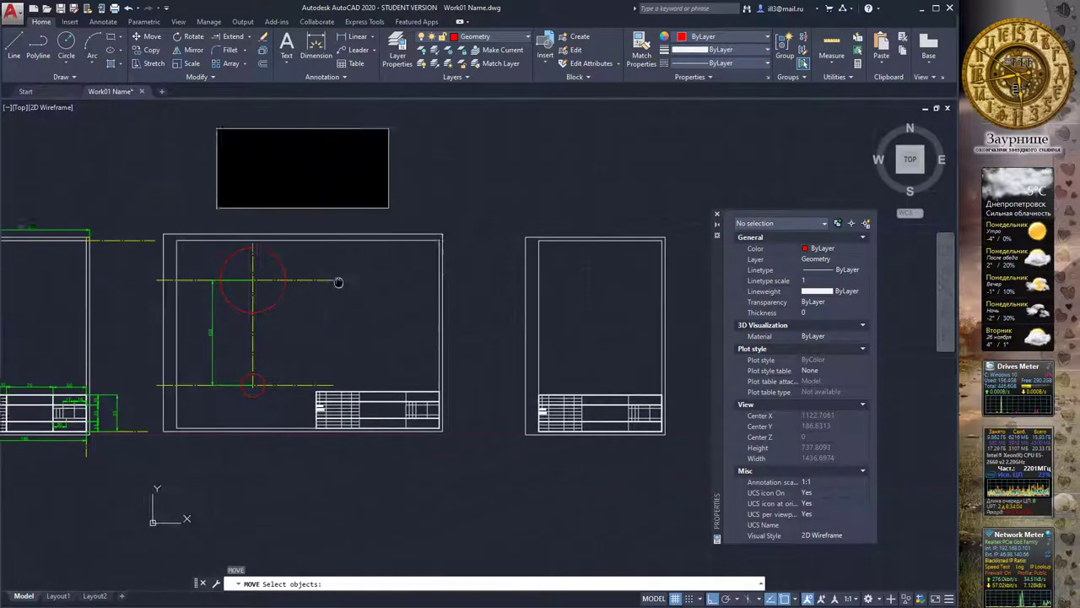
{"action": "scroll", "coordinate": [332, 267], "scroll_direction": "up", "scroll_amount": 1}
{"action": "scroll", "coordinate": [341, 268], "scroll_direction": "down", "scroll_amount": 1}
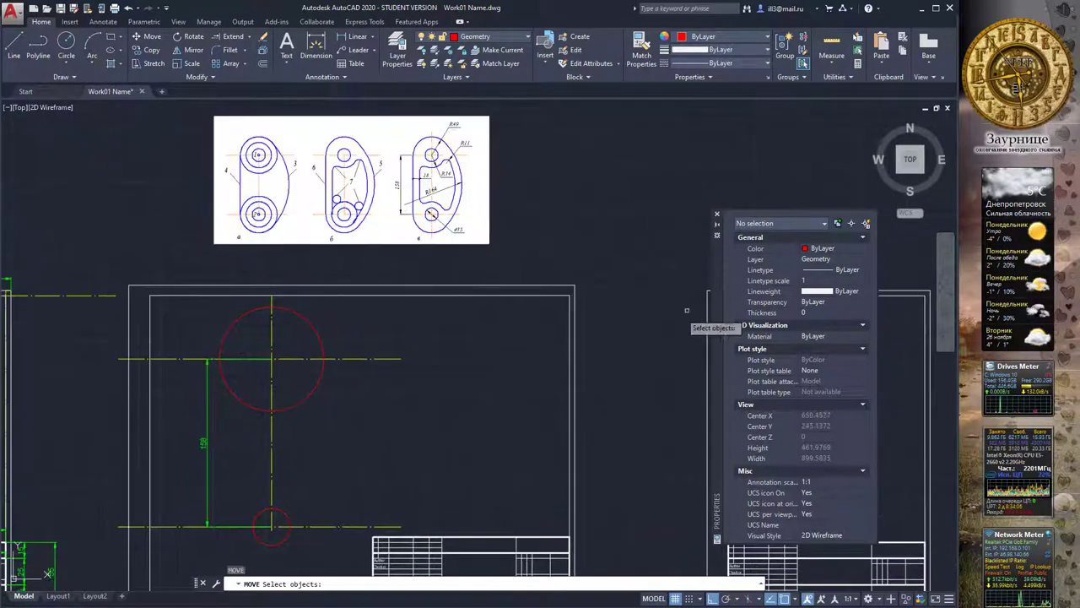
{"action": "left_click", "coordinate": [716, 214]}
{"action": "key", "text": "Escape"}
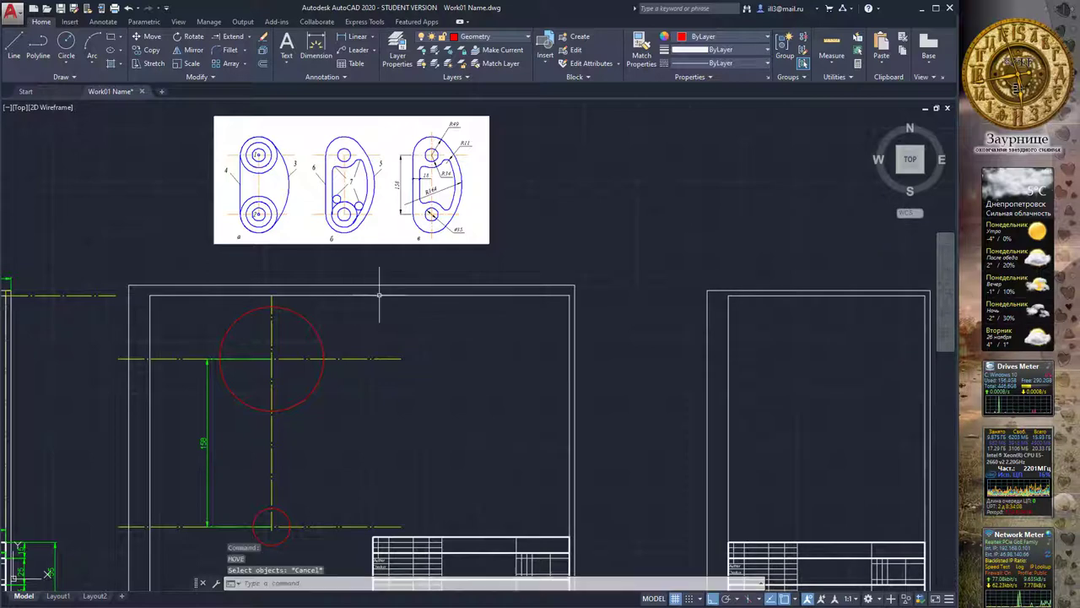
{"action": "middle_click_drag", "start_coordinate": [416, 295], "coordinate": [429, 307]}
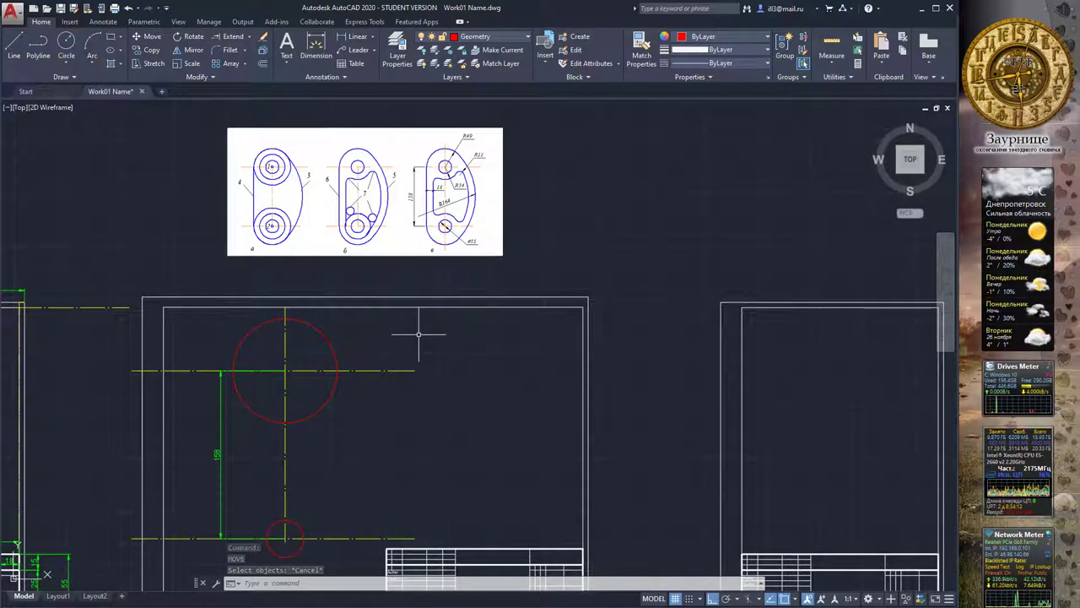
Make Dimention current and place Ø98 and Ø35 diameter dimensions on the two circles.
{"action": "left_click", "coordinate": [489, 37]}
{"action": "left_click", "coordinate": [498, 92]}
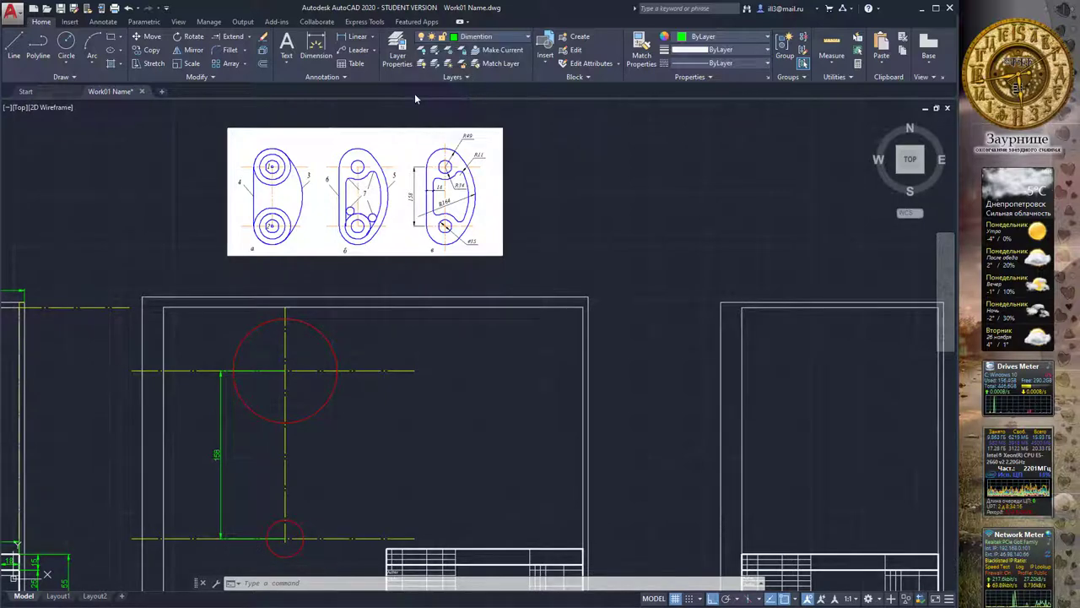
{"action": "left_click", "coordinate": [325, 47]}
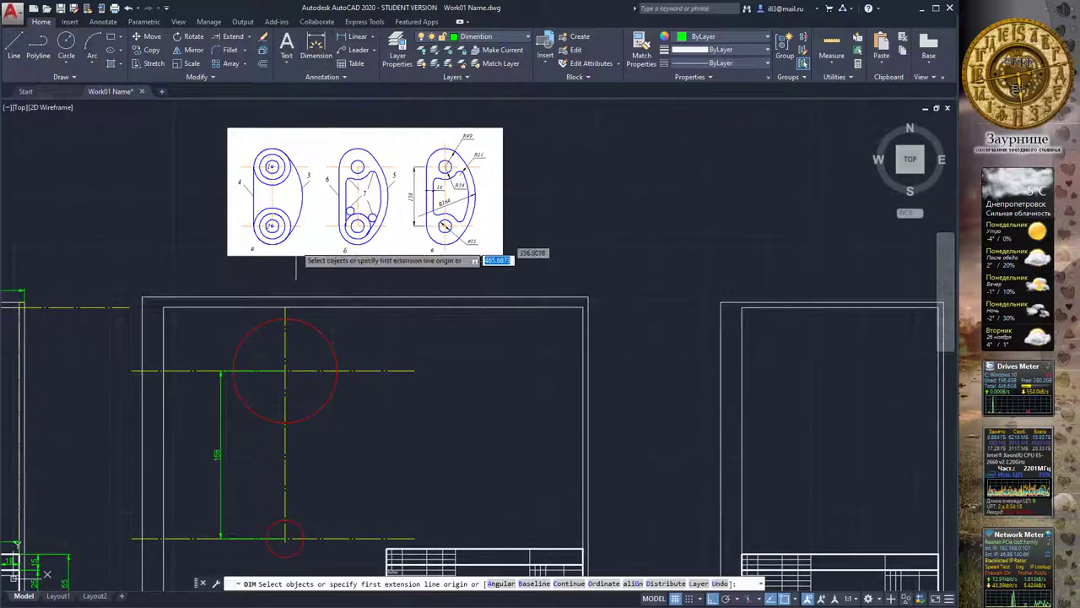
{"action": "left_click", "coordinate": [318, 333]}
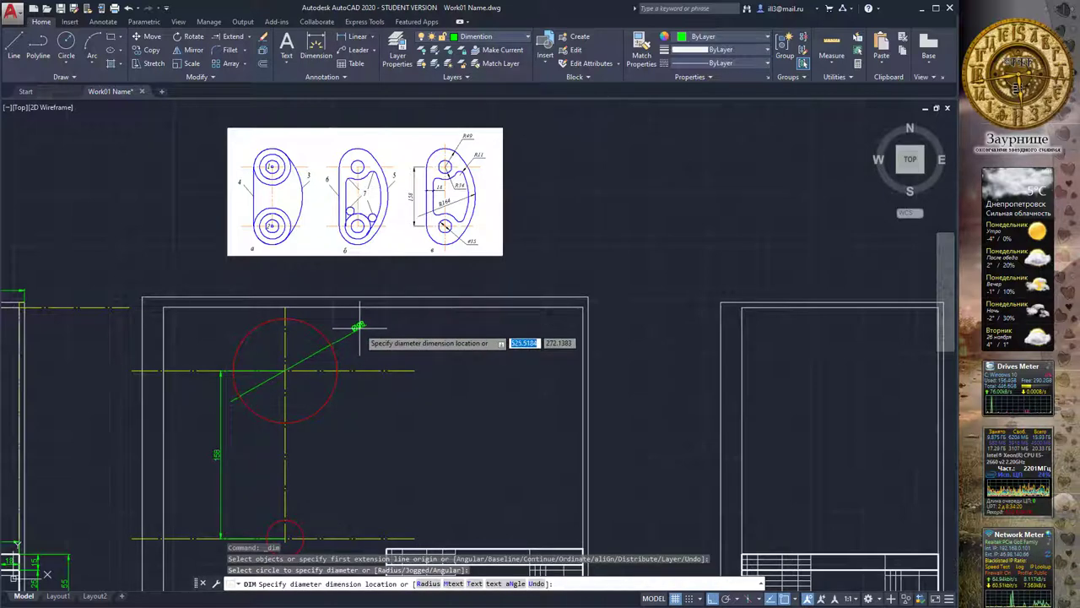
{"action": "left_click", "coordinate": [360, 327]}
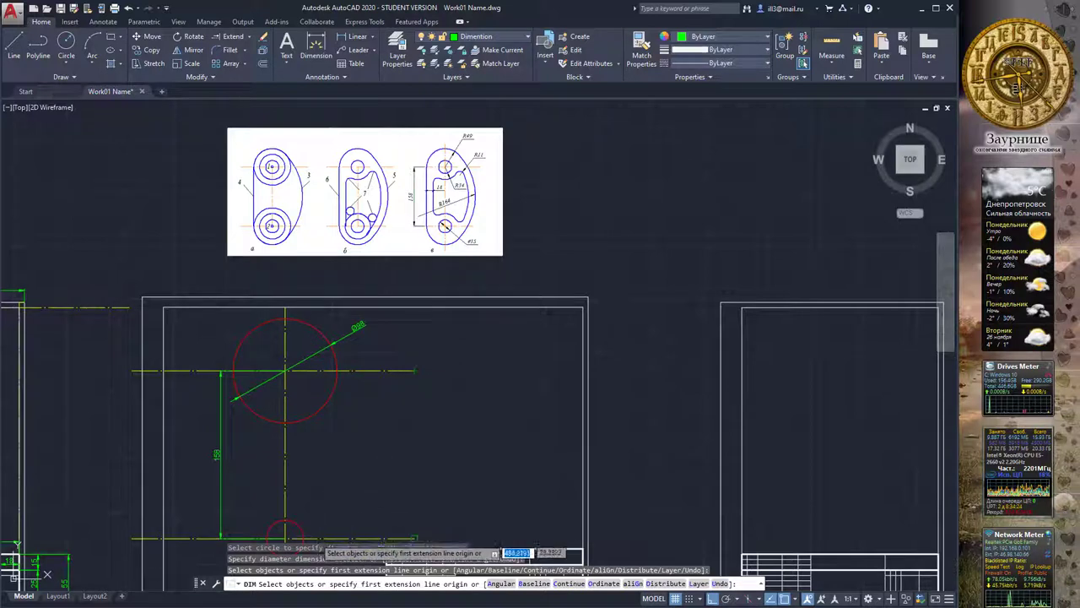
{"action": "left_click", "coordinate": [285, 521]}
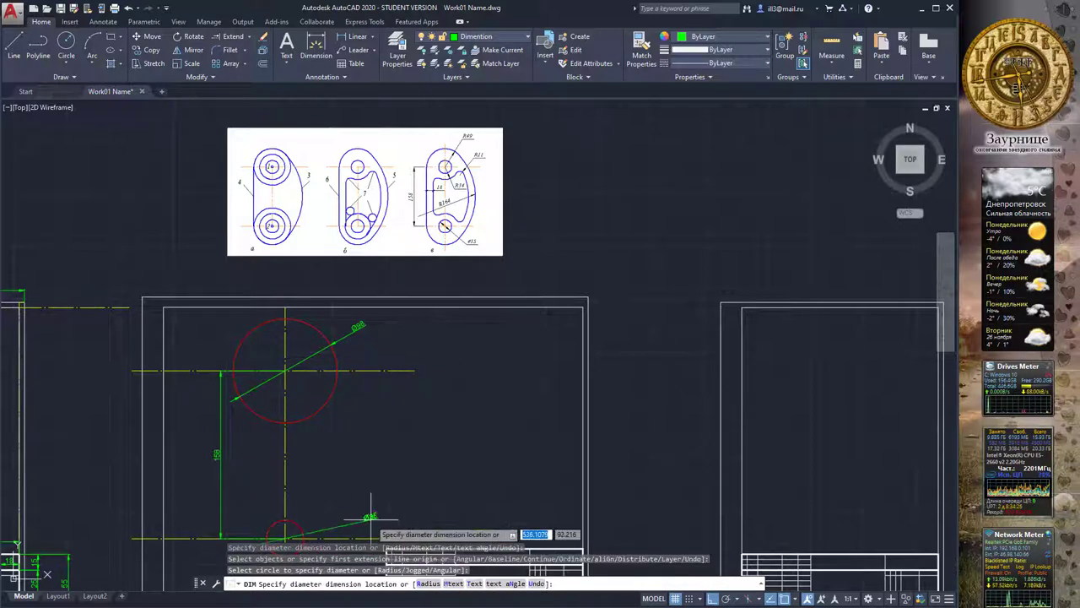
{"action": "left_click", "coordinate": [388, 517]}
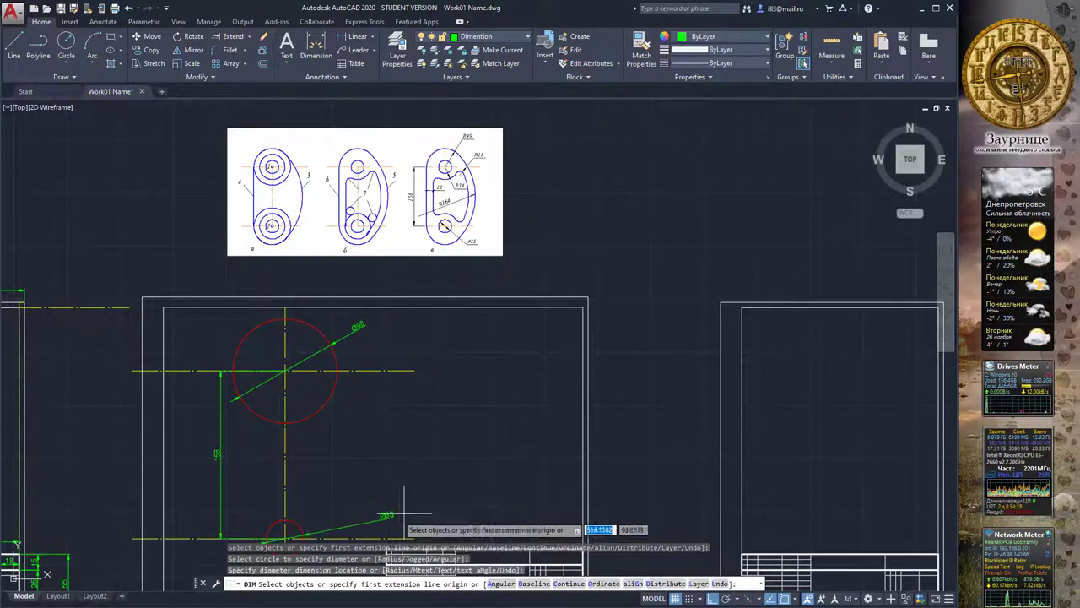
{"action": "key", "text": "Escape"}
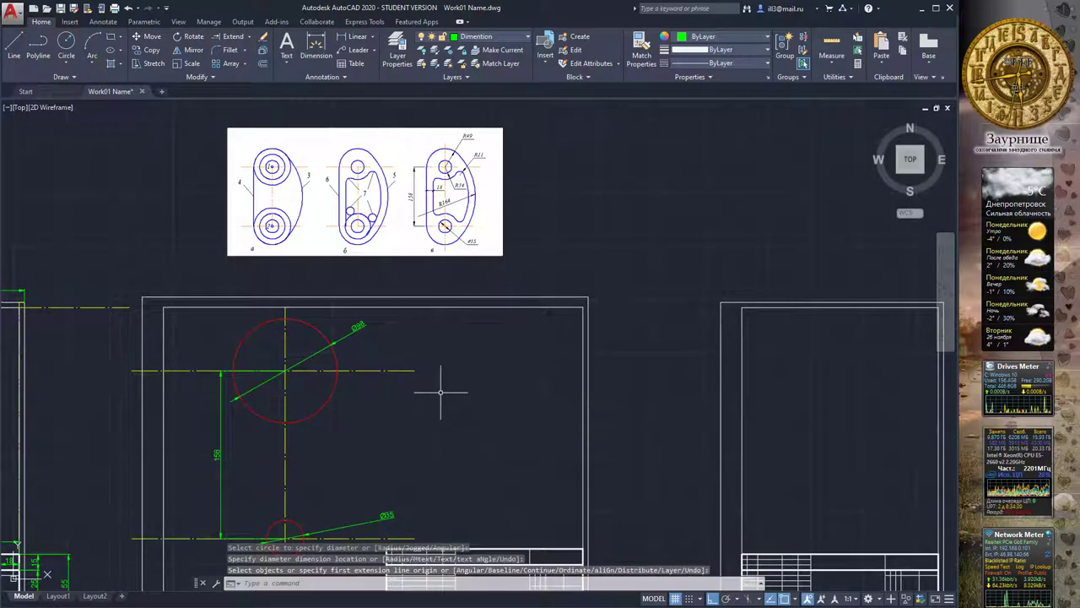
{"action": "middle_click_drag", "start_coordinate": [440, 392], "coordinate": [438, 360]}
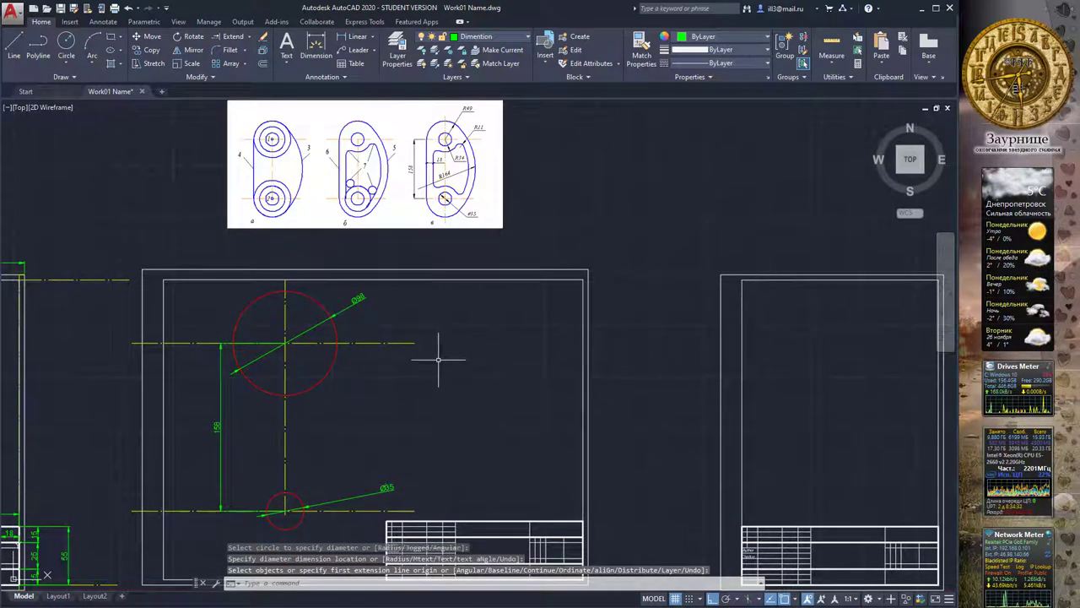
{"action": "middle_click_drag", "start_coordinate": [413, 384], "coordinate": [414, 368]}
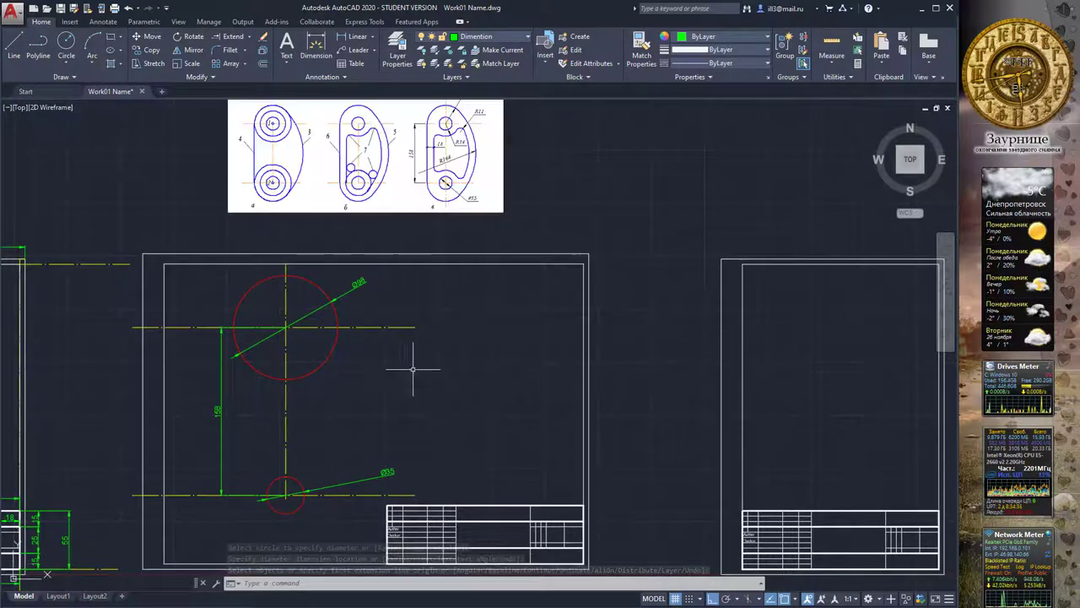
Copy the upper Ø98 circle onto the lower centre, concentric with the Ø35 circle.
{"action": "left_click", "coordinate": [151, 49]}
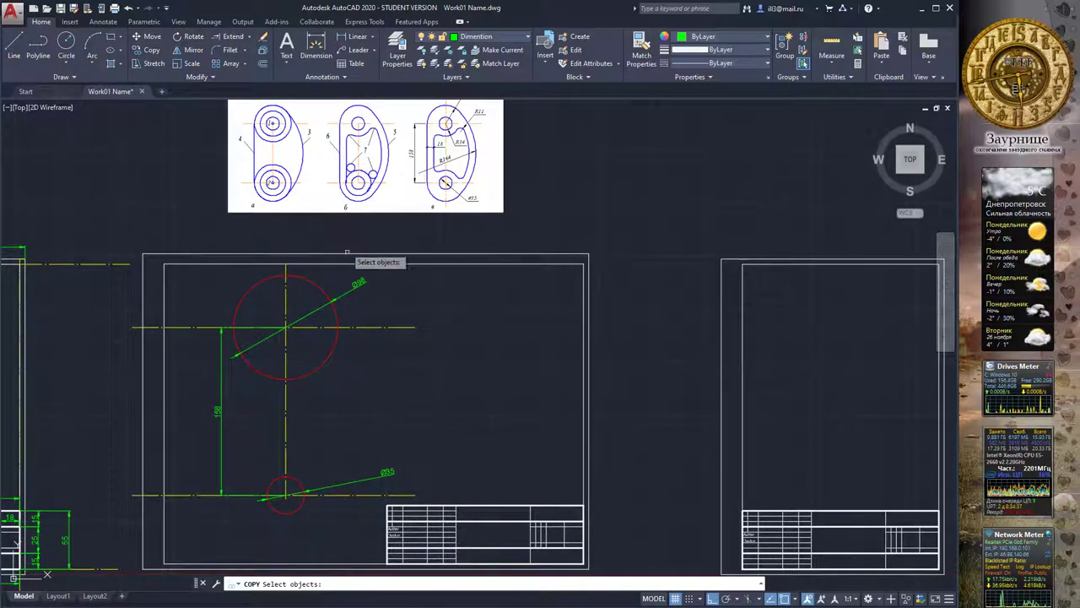
{"action": "left_click", "coordinate": [310, 281]}
{"action": "key", "text": "Return"}
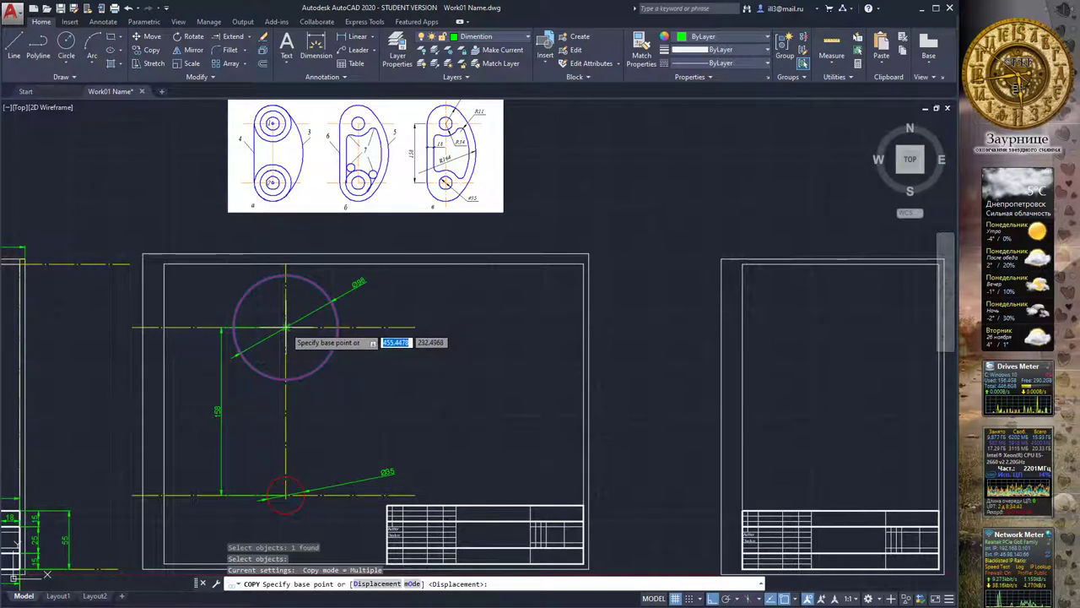
{"action": "left_click", "coordinate": [285, 326]}
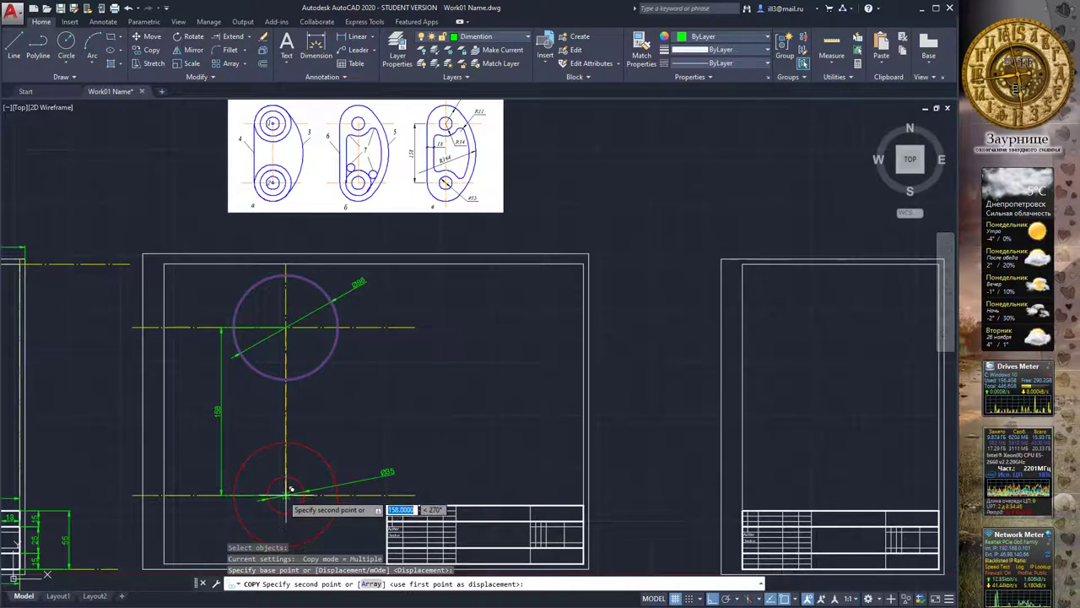
{"action": "left_click", "coordinate": [289, 490]}
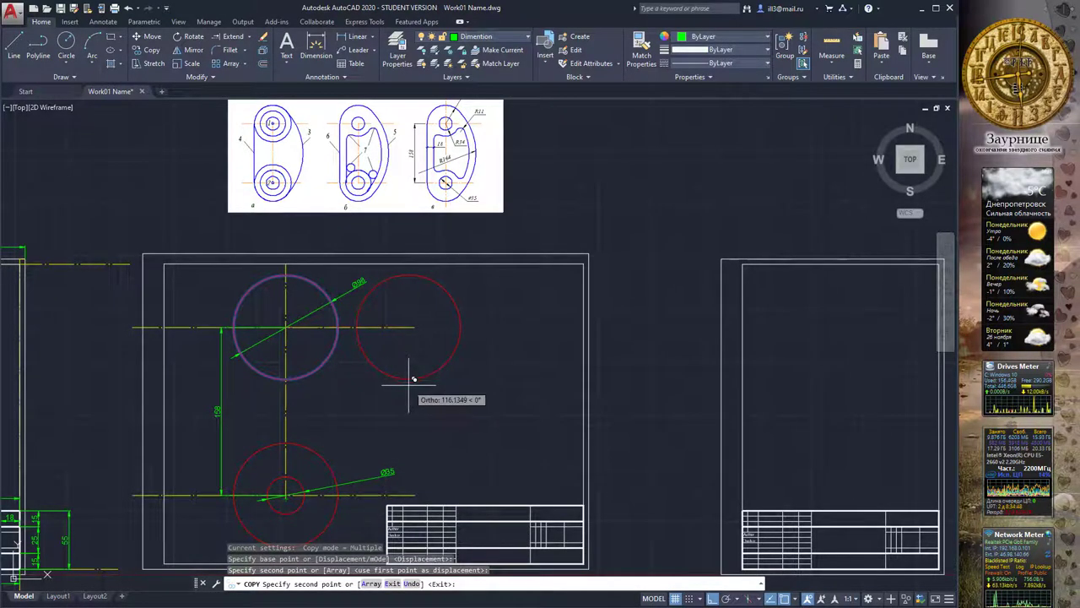
{"action": "key", "text": "Escape"}
{"action": "middle_click_drag", "start_coordinate": [408, 385], "coordinate": [416, 394]}
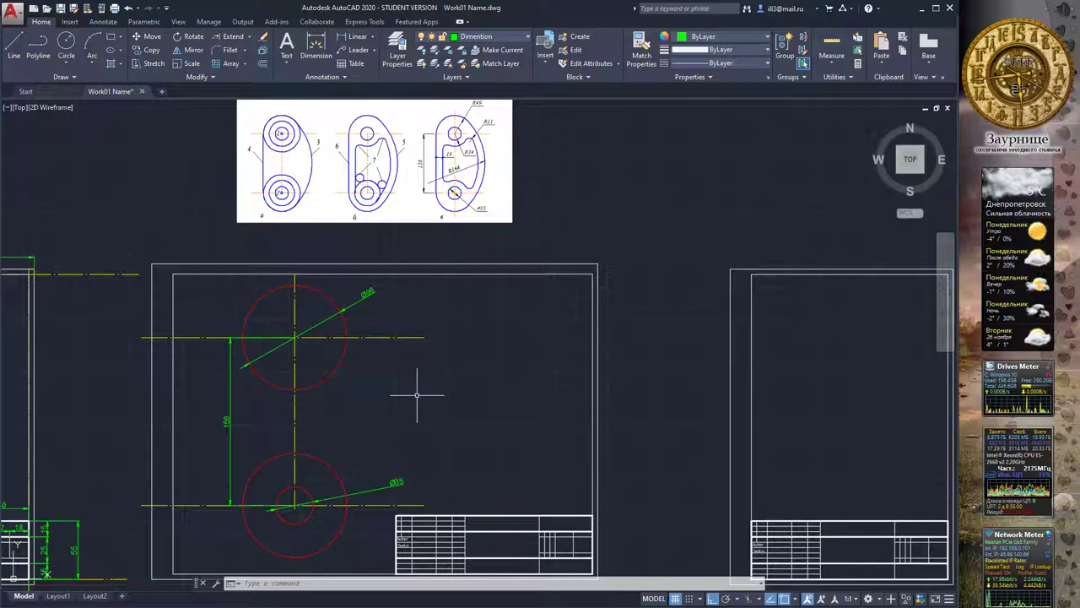
Draw a vertical line from the upper Ø98 circle's left side down to the lower one.
{"action": "left_click", "coordinate": [13, 46]}
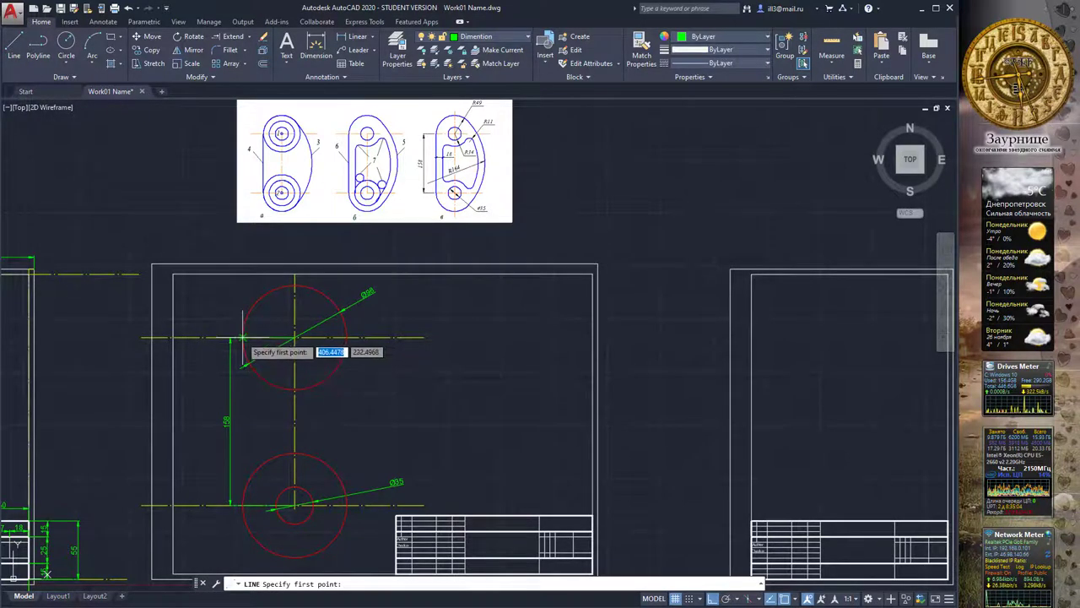
{"action": "left_click", "coordinate": [244, 338]}
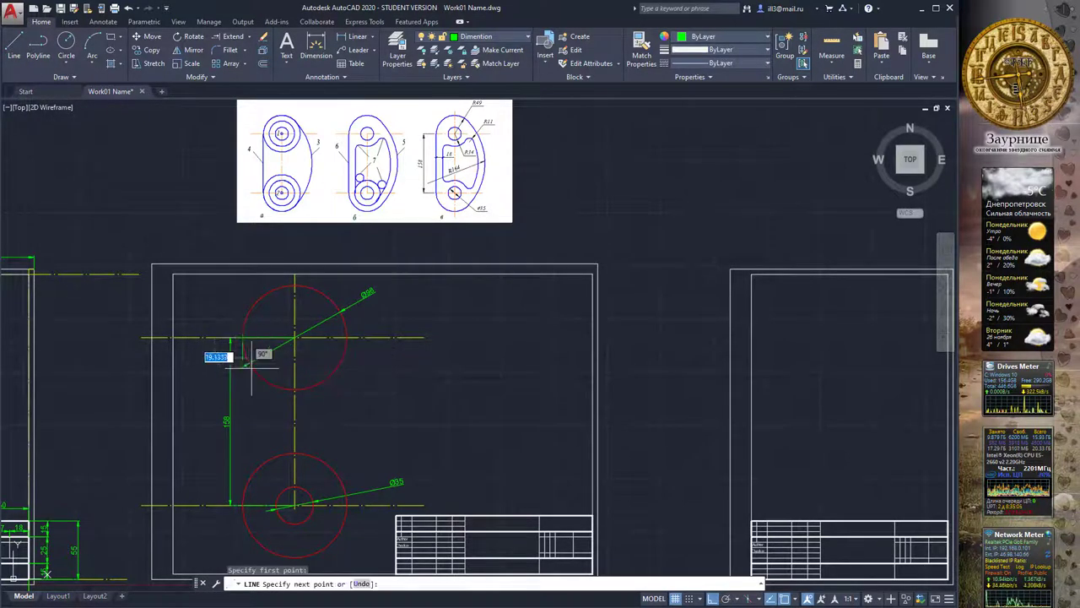
{"action": "left_click", "coordinate": [244, 505]}
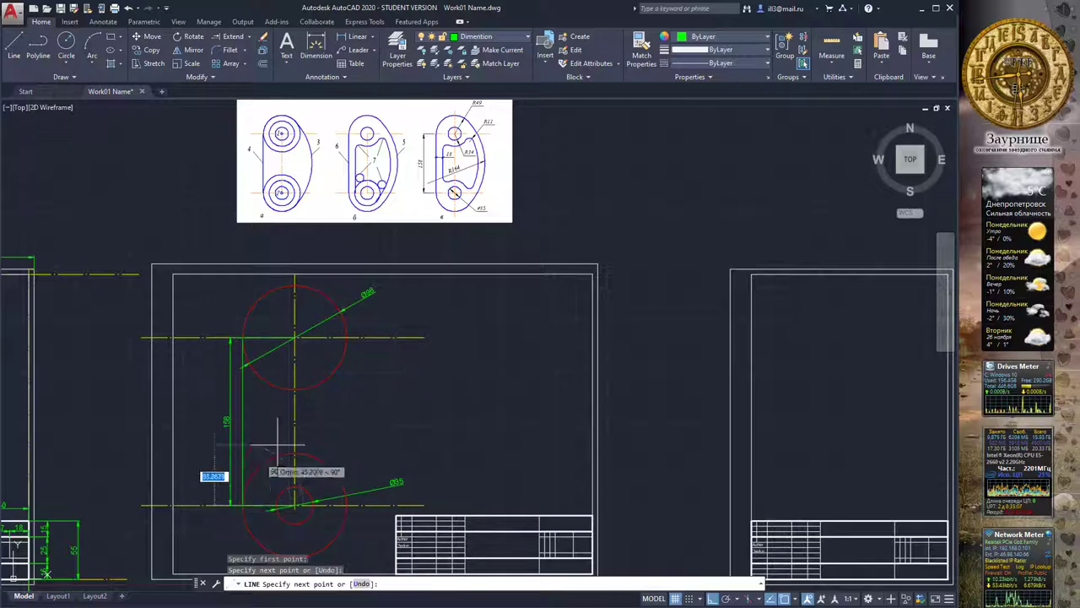
{"action": "key", "text": "Escape"}
Move the new line onto the Geometry layer, make Geometry current, and undo the last circle.
{"action": "left_click", "coordinate": [241, 399]}
{"action": "key", "text": "Escape"}
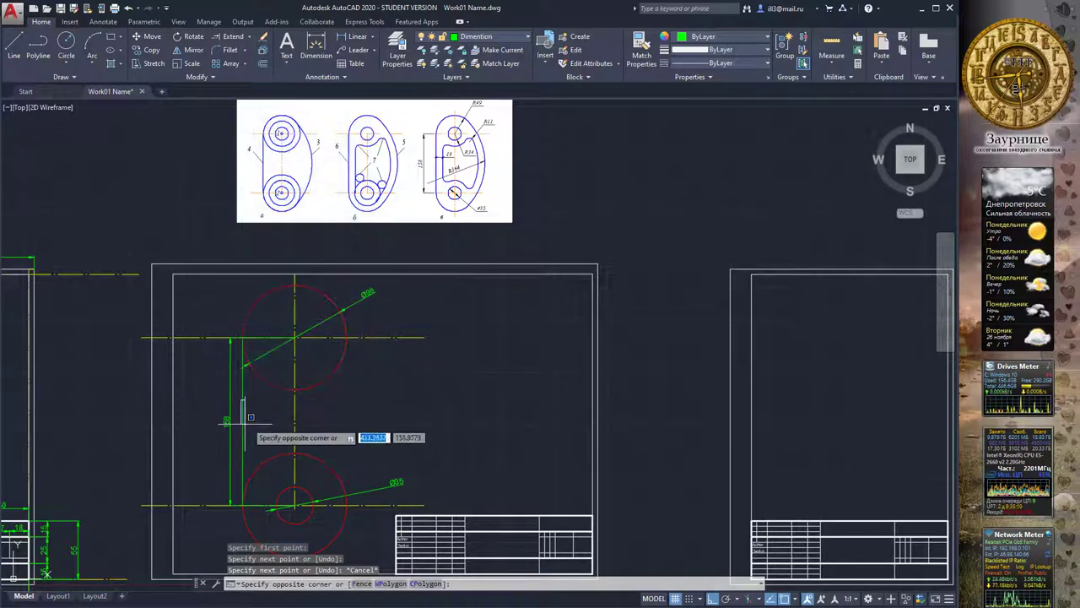
{"action": "left_click", "coordinate": [243, 434]}
{"action": "left_click", "coordinate": [467, 41]}
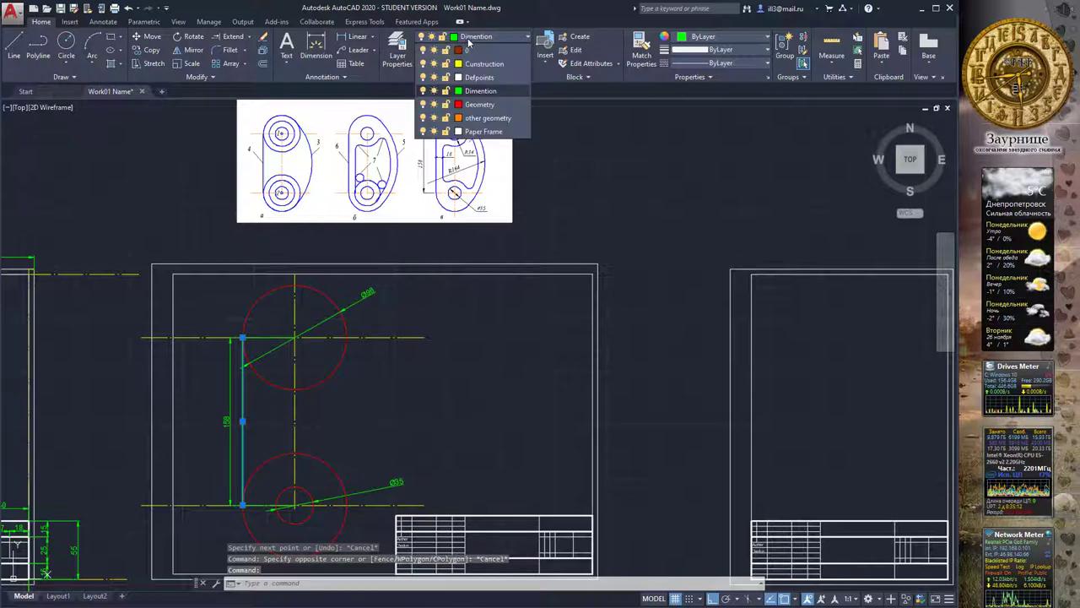
{"action": "left_click", "coordinate": [480, 104]}
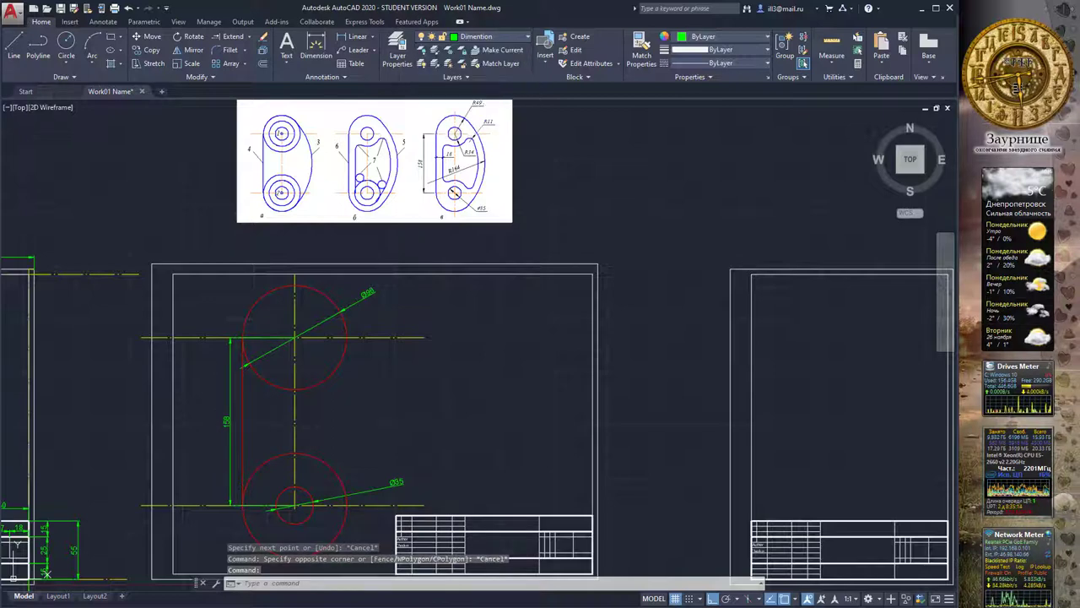
{"action": "key", "text": "Escape"}
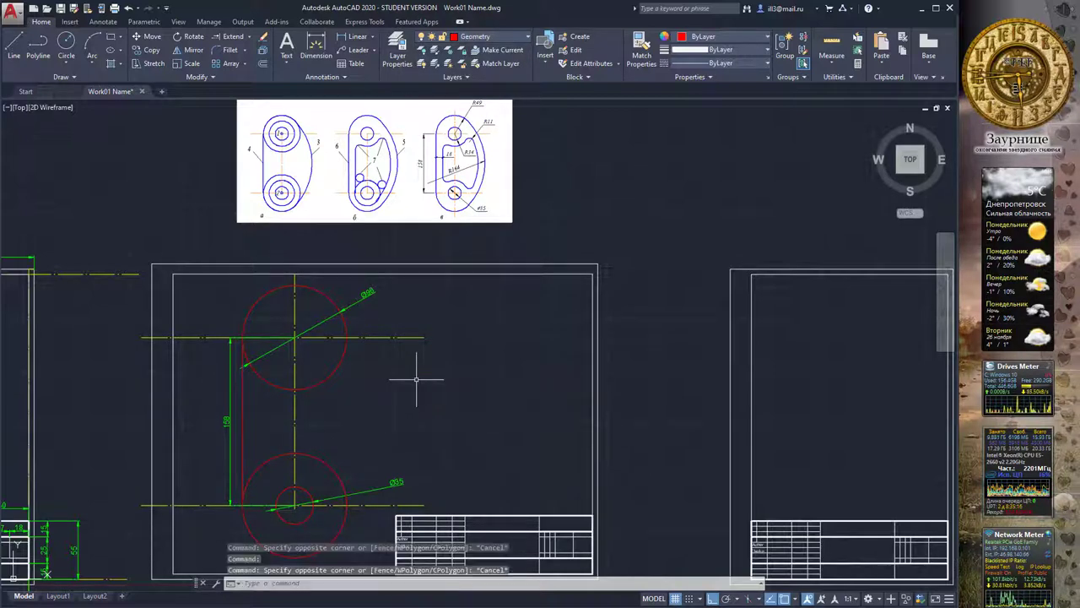
{"action": "left_click", "coordinate": [506, 39]}
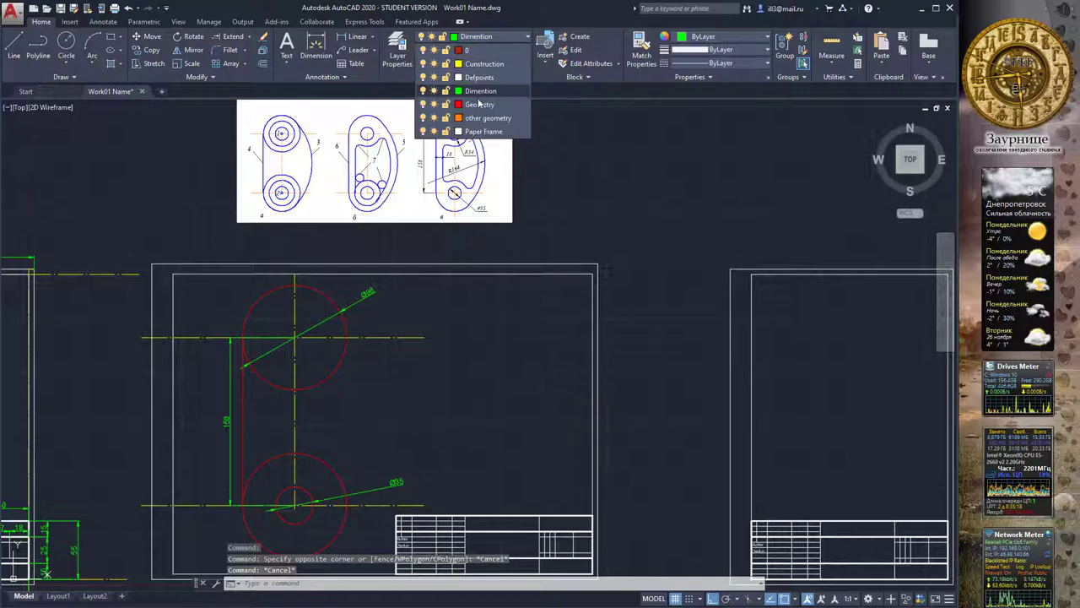
{"action": "left_click", "coordinate": [479, 104]}
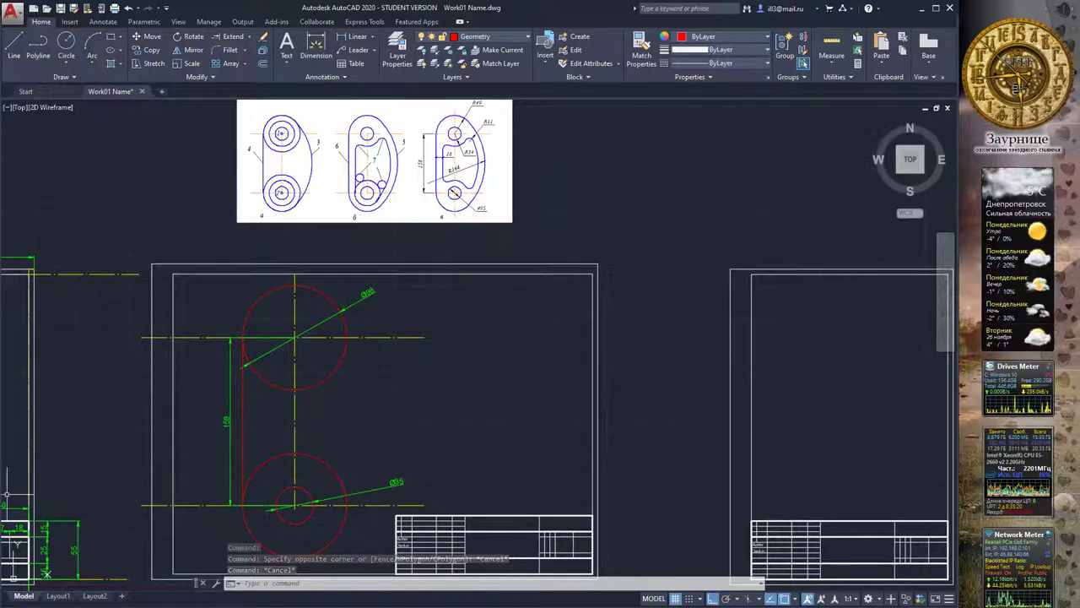
{"action": "left_click", "coordinate": [128, 7]}
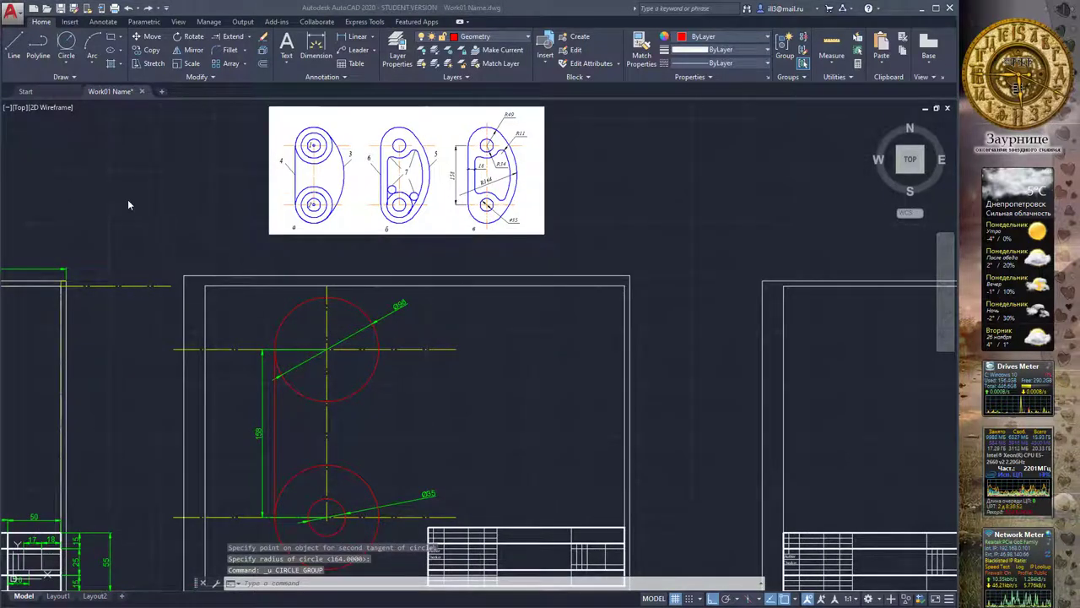
{"action": "left_click", "coordinate": [68, 66]}
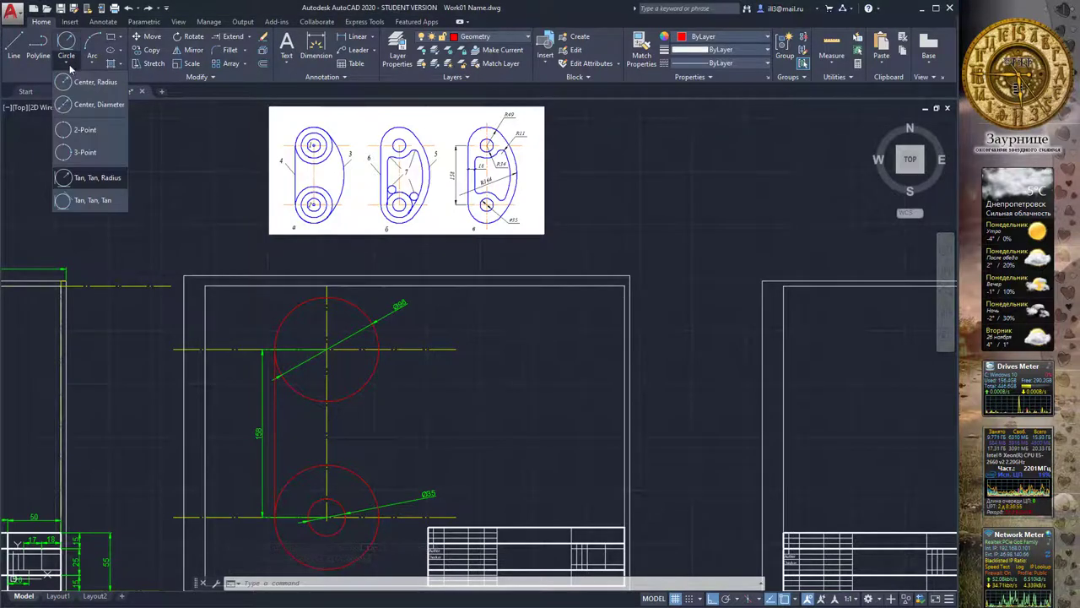
{"action": "left_click", "coordinate": [100, 178]}
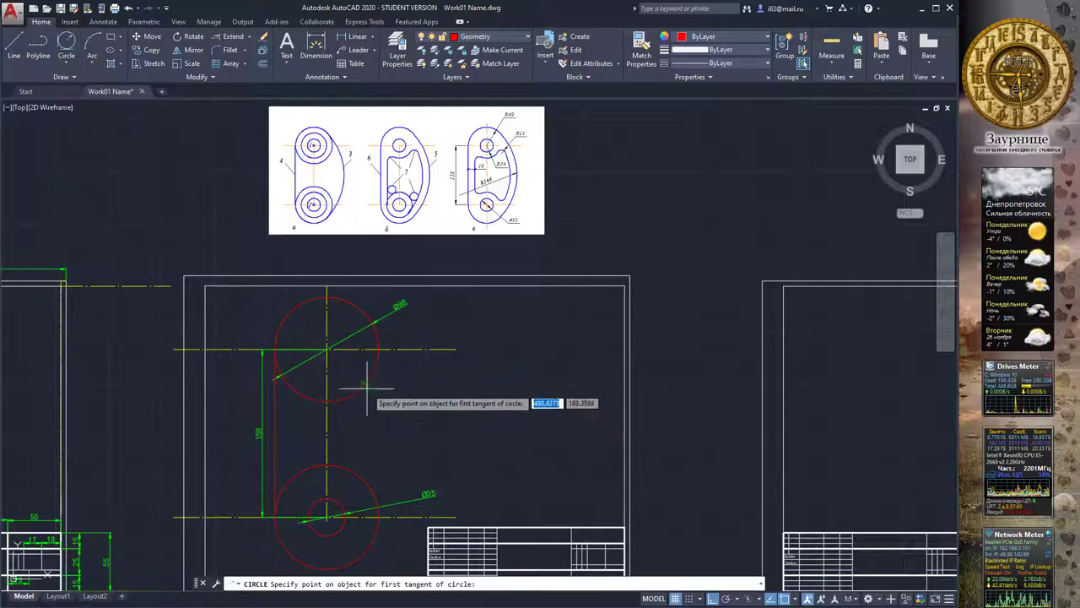
{"action": "left_click", "coordinate": [366, 384]}
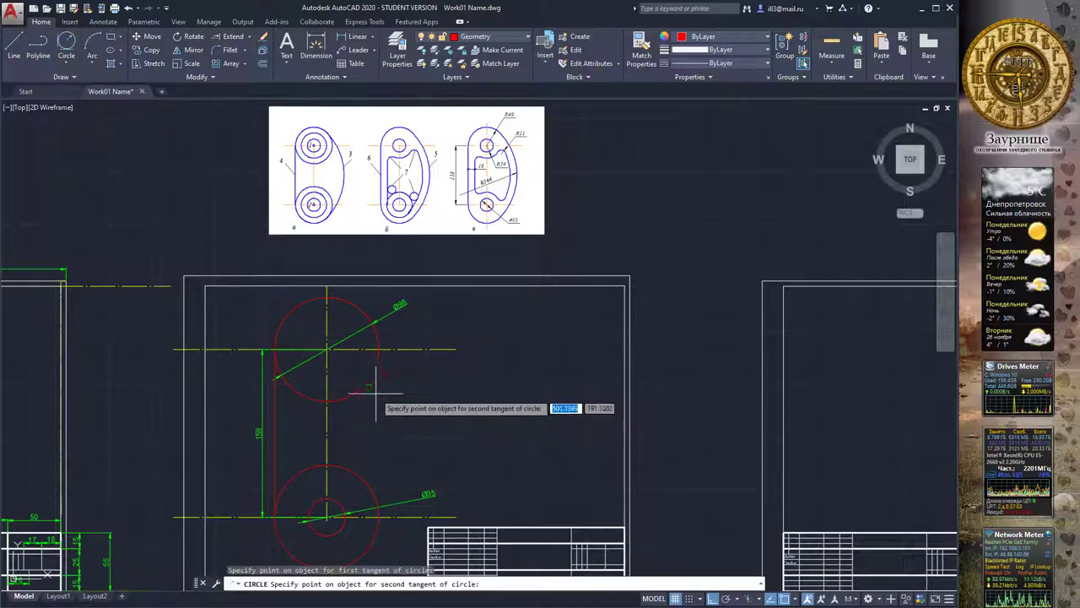
{"action": "left_click", "coordinate": [365, 482]}
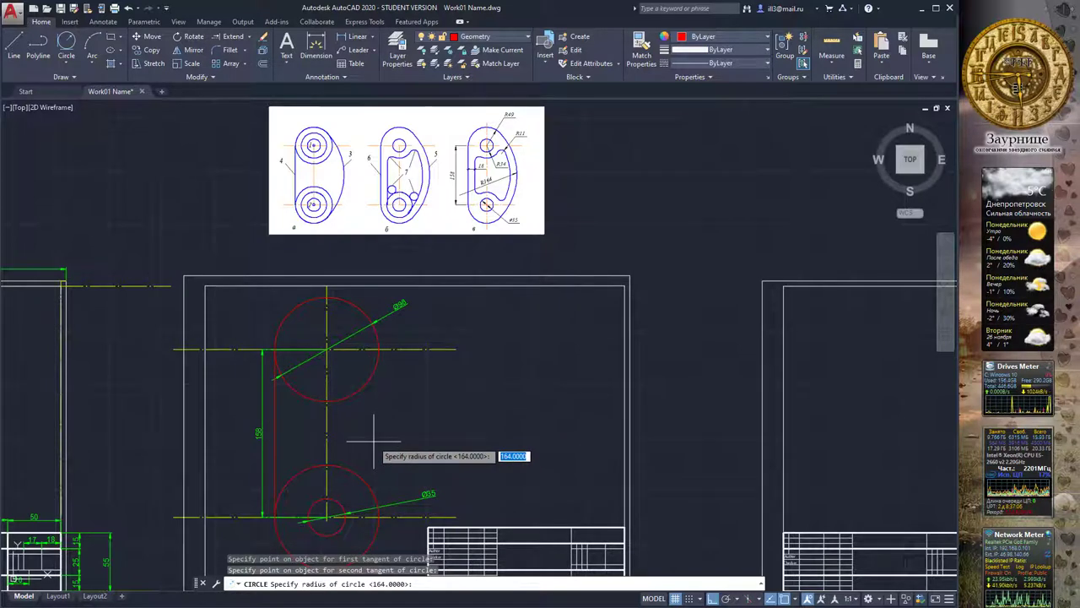
{"action": "type", "text": "164"}
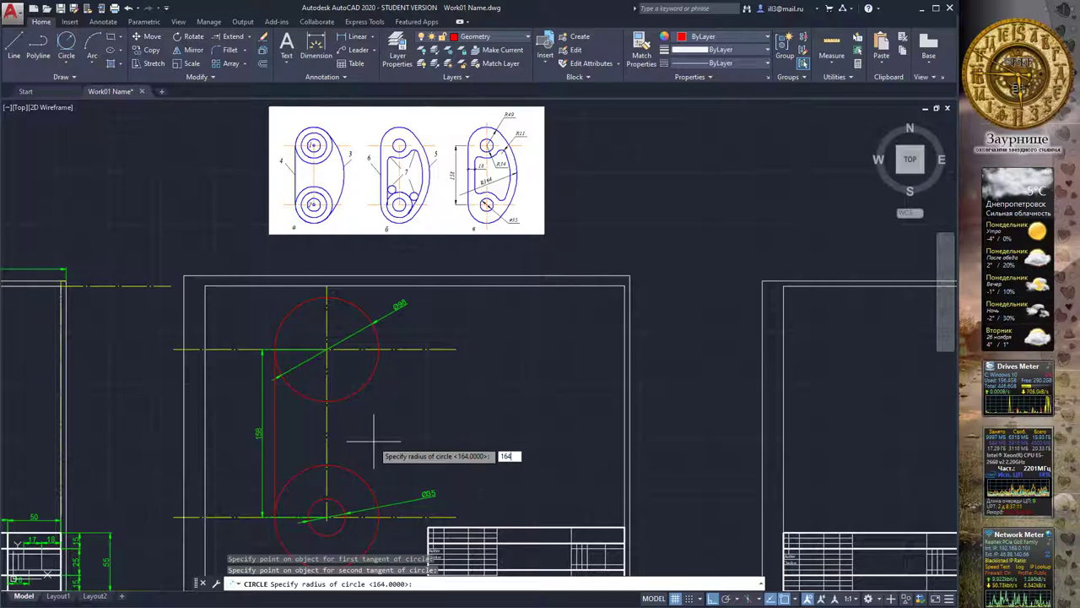
{"action": "key", "text": "Return"}
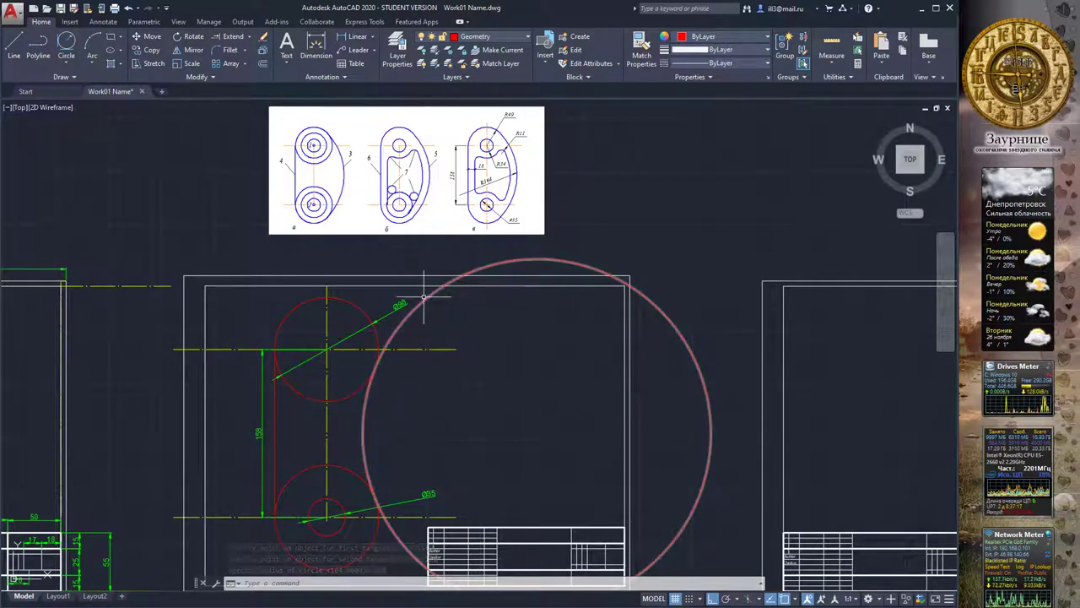
{"action": "left_click", "coordinate": [415, 309]}
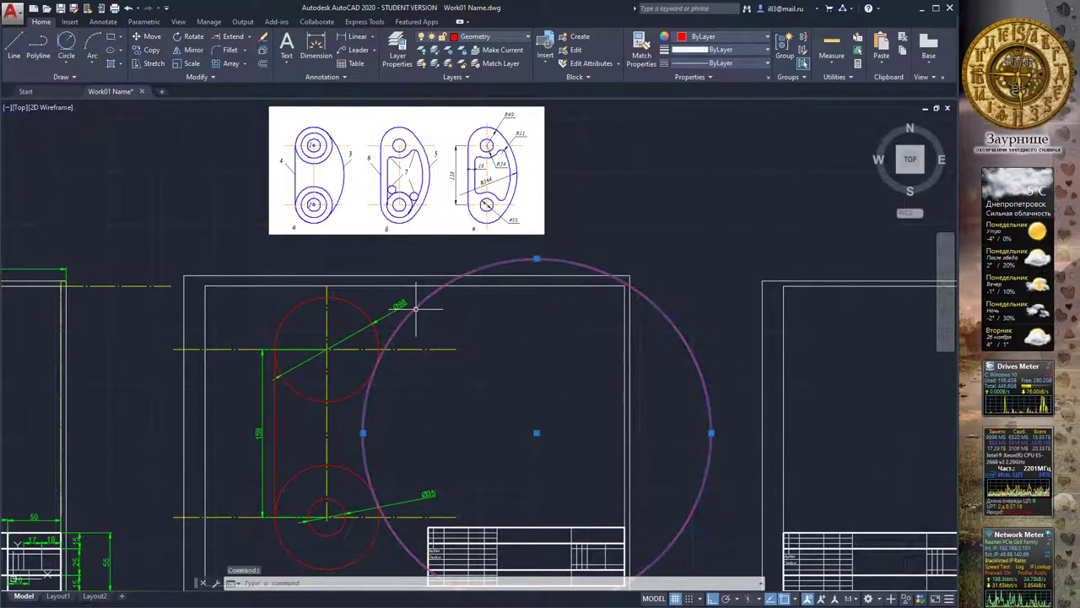
{"action": "key", "text": "Delete"}
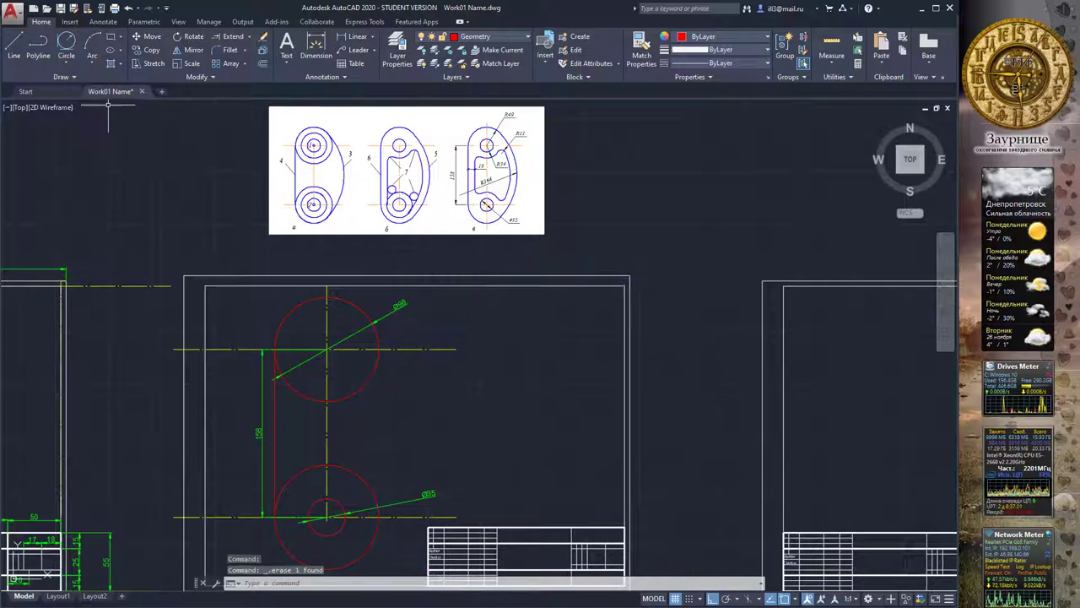
Draw a radius-164 circle tangent to both Ø98 circles using Tan, Tan, Radius.
{"action": "left_click", "coordinate": [66, 42]}
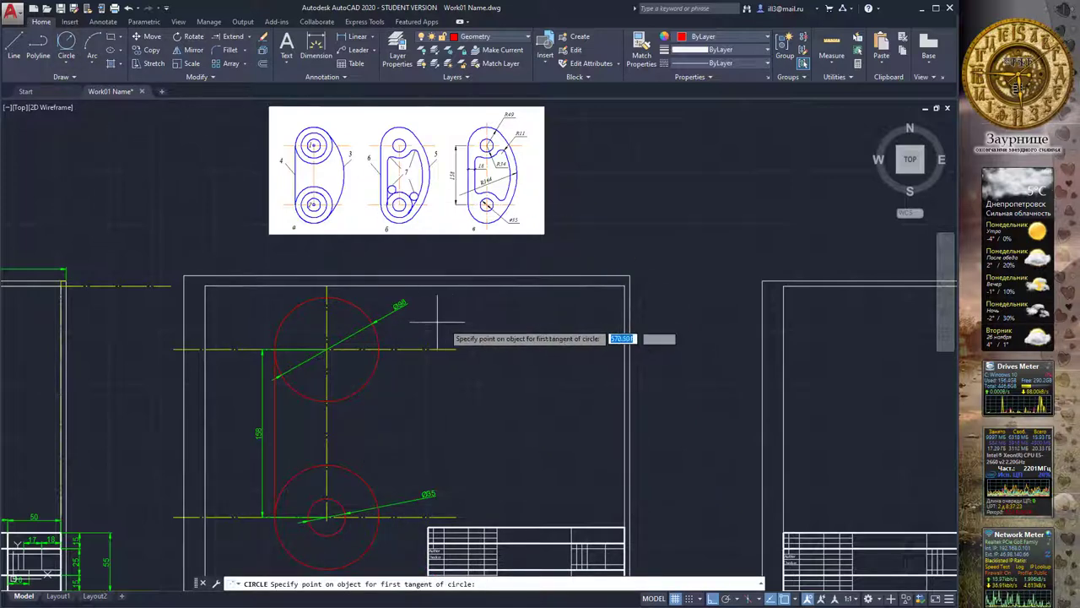
{"action": "left_click", "coordinate": [374, 333]}
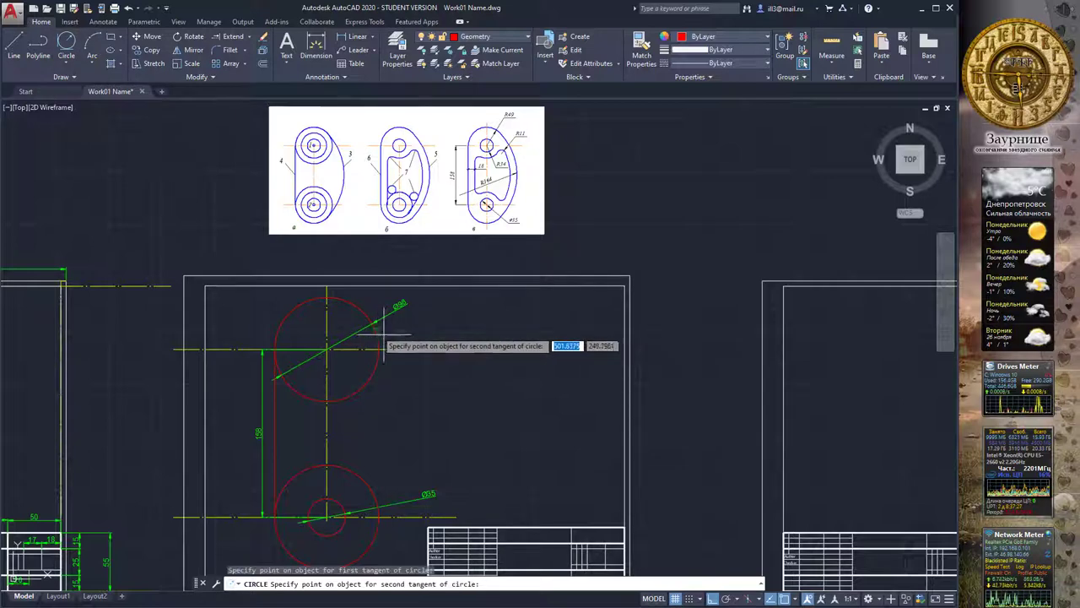
{"action": "left_click", "coordinate": [383, 513]}
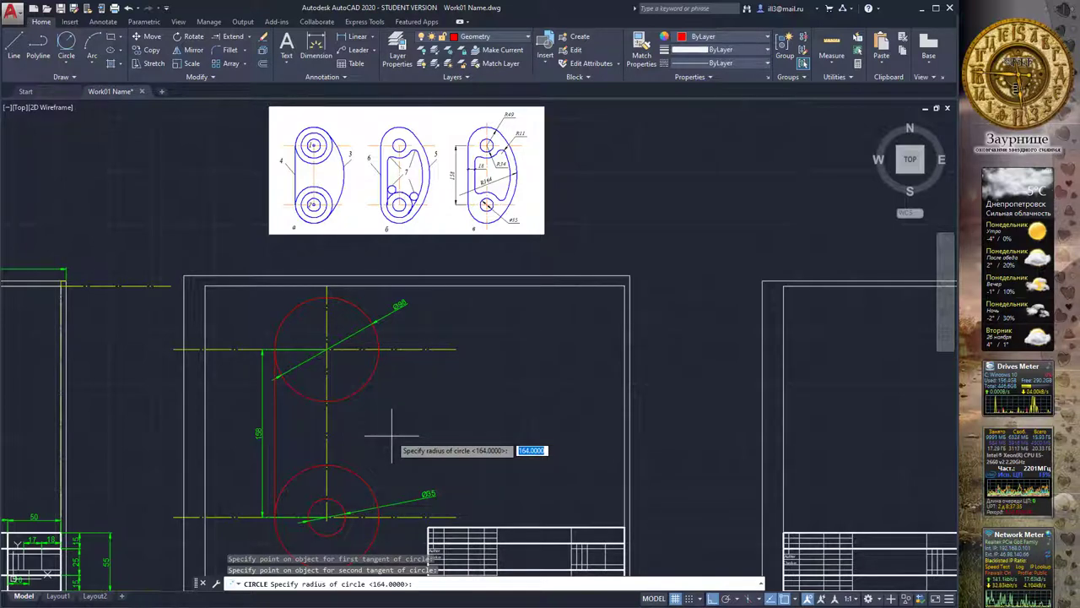
{"action": "key", "text": "Return"}
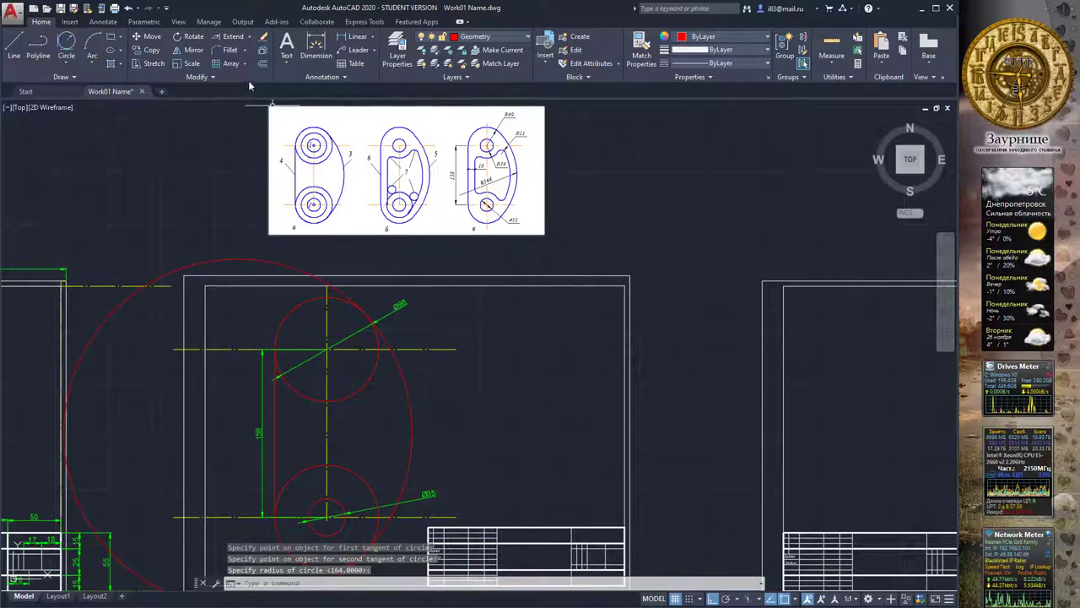
Trim the inner parts of both Ø98 circles against the vertical line and radius-164 circle.
{"action": "left_click", "coordinate": [240, 42]}
{"action": "left_click", "coordinate": [249, 37]}
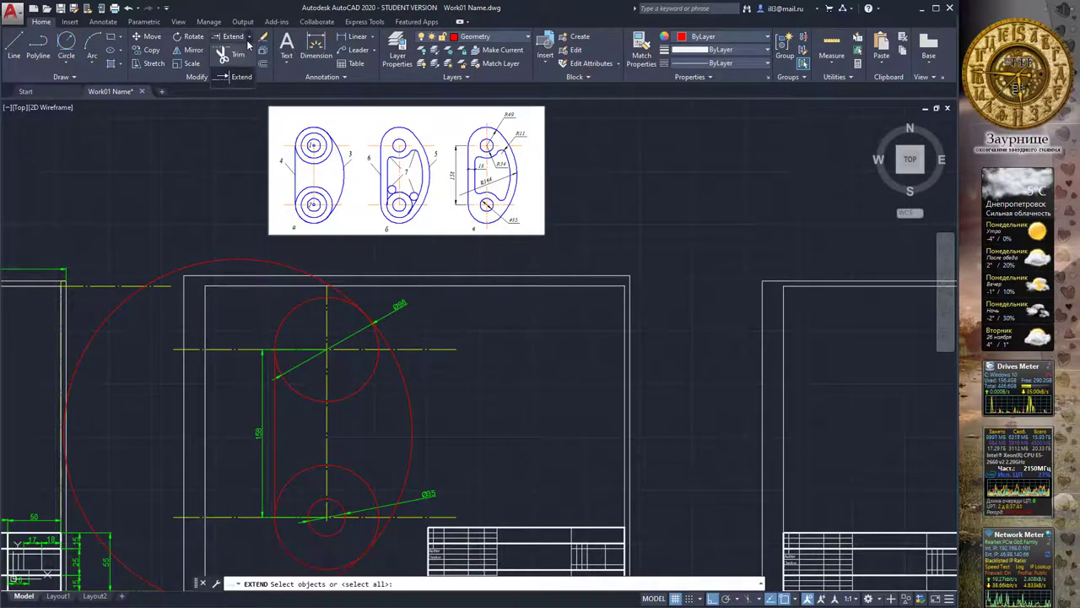
{"action": "left_click", "coordinate": [244, 58]}
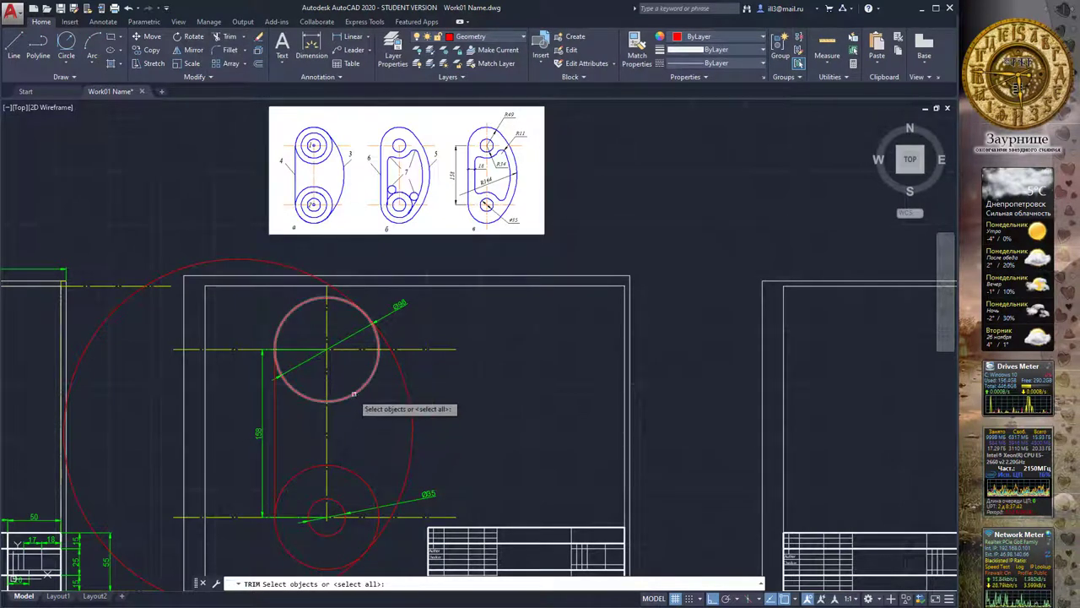
{"action": "left_click", "coordinate": [273, 420]}
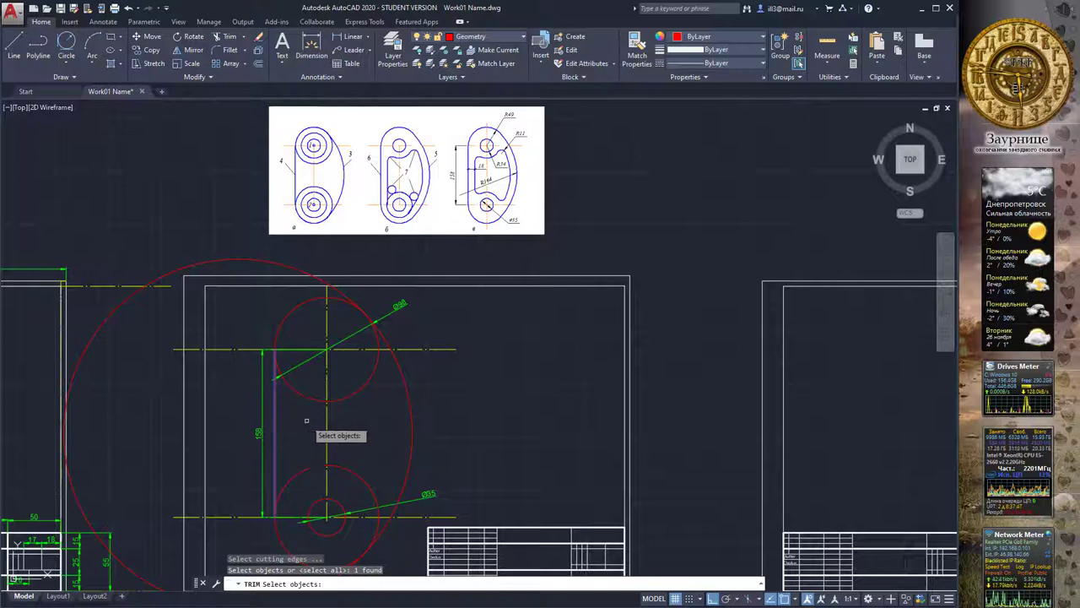
{"action": "left_click", "coordinate": [410, 405]}
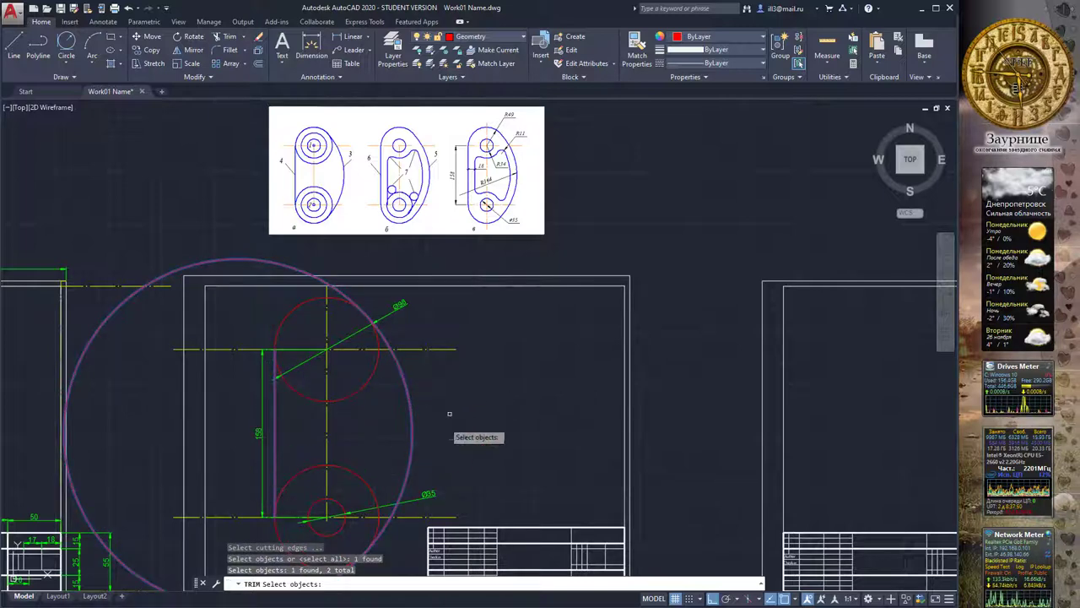
{"action": "key", "text": "Return"}
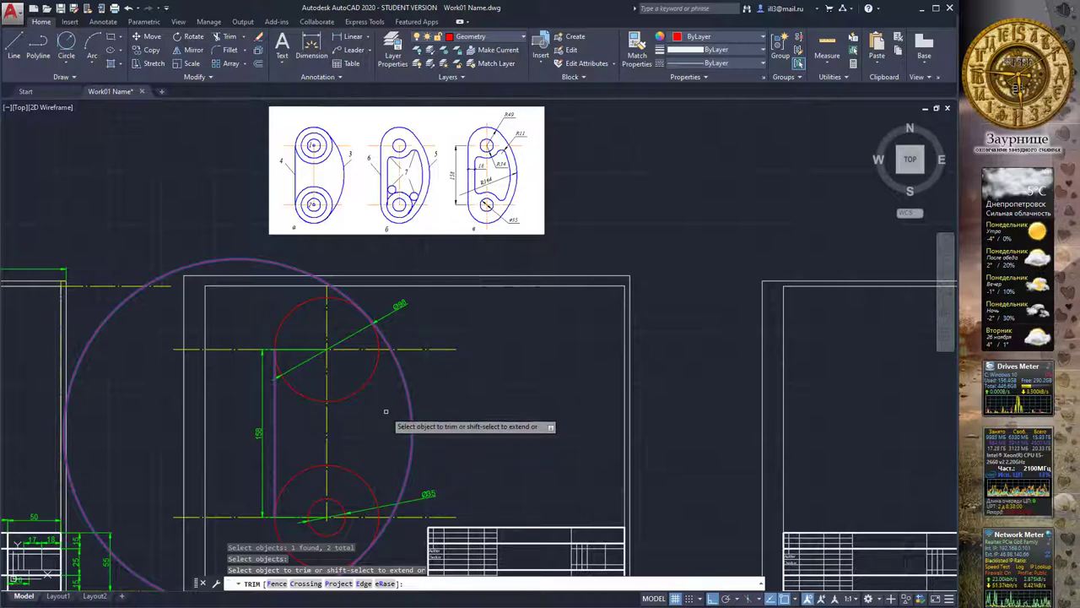
{"action": "left_click", "coordinate": [354, 393]}
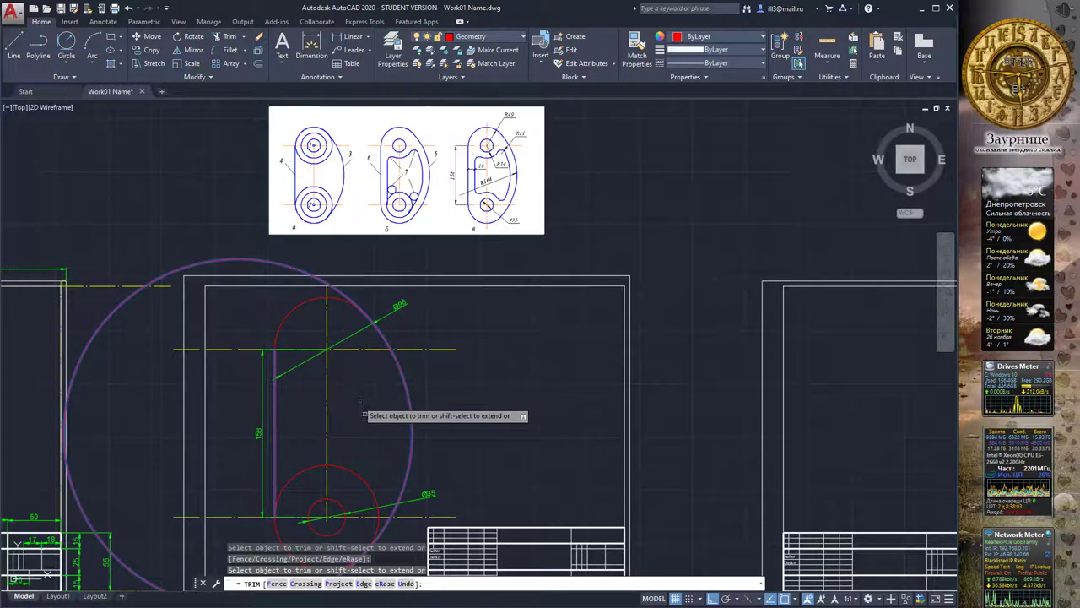
{"action": "left_click", "coordinate": [361, 479]}
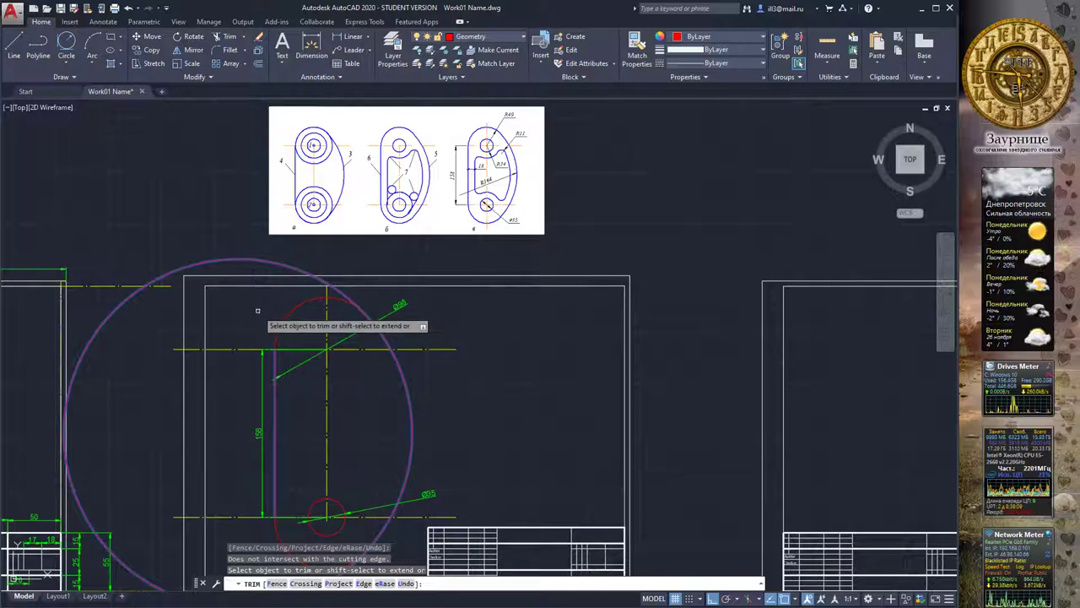
{"action": "key", "text": "Return"}
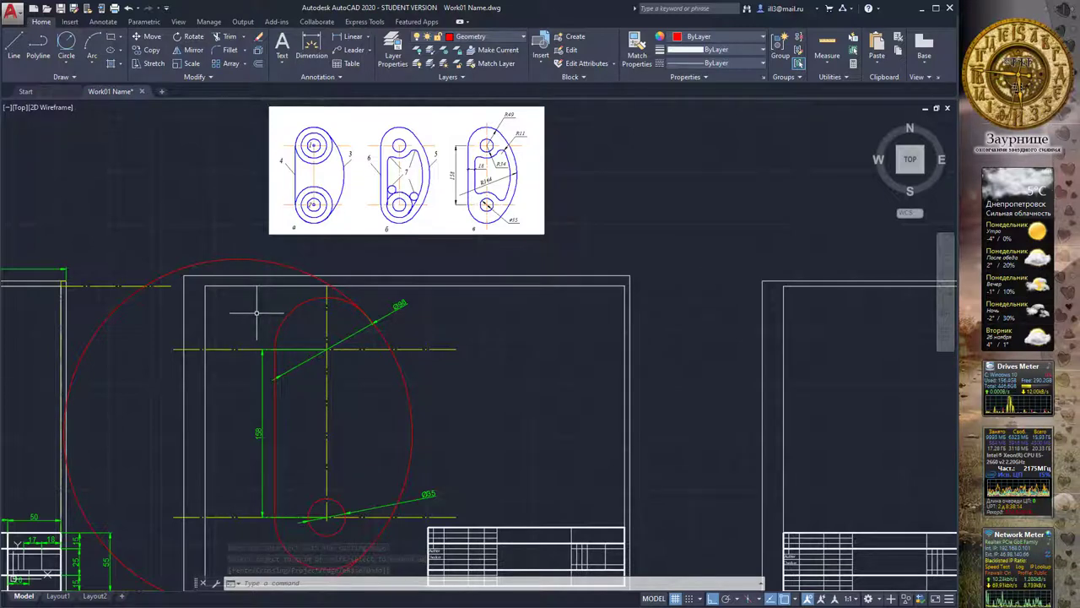
{"action": "key", "text": "Return"}
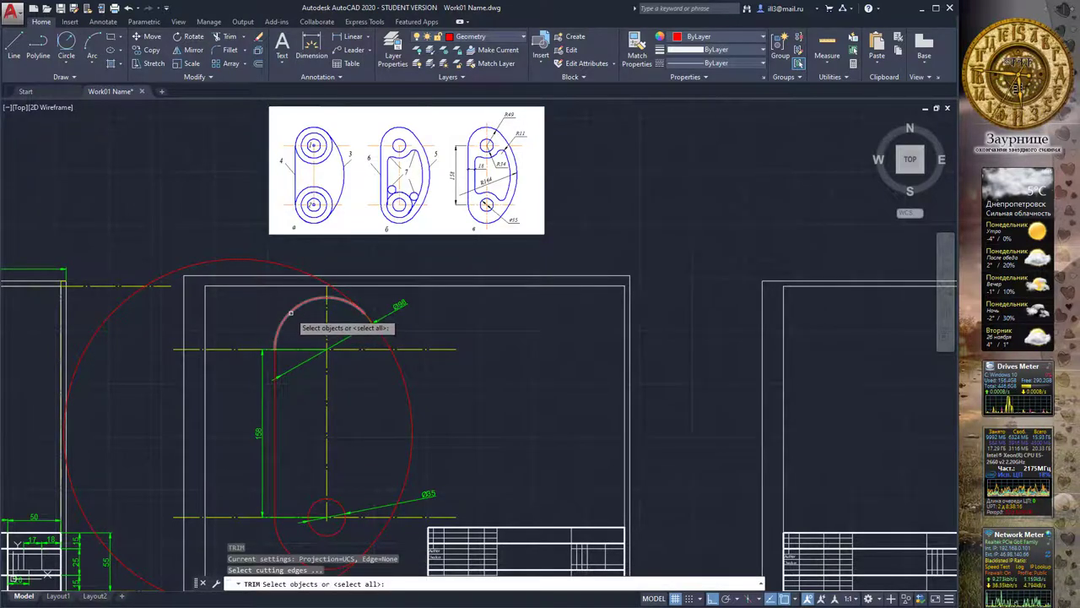
Trim away the radius-164 circle's outer arc, using the top and bottom slot arcs as edges.
{"action": "left_click", "coordinate": [293, 312]}
{"action": "middle_click_drag", "start_coordinate": [397, 447], "coordinate": [395, 371]}
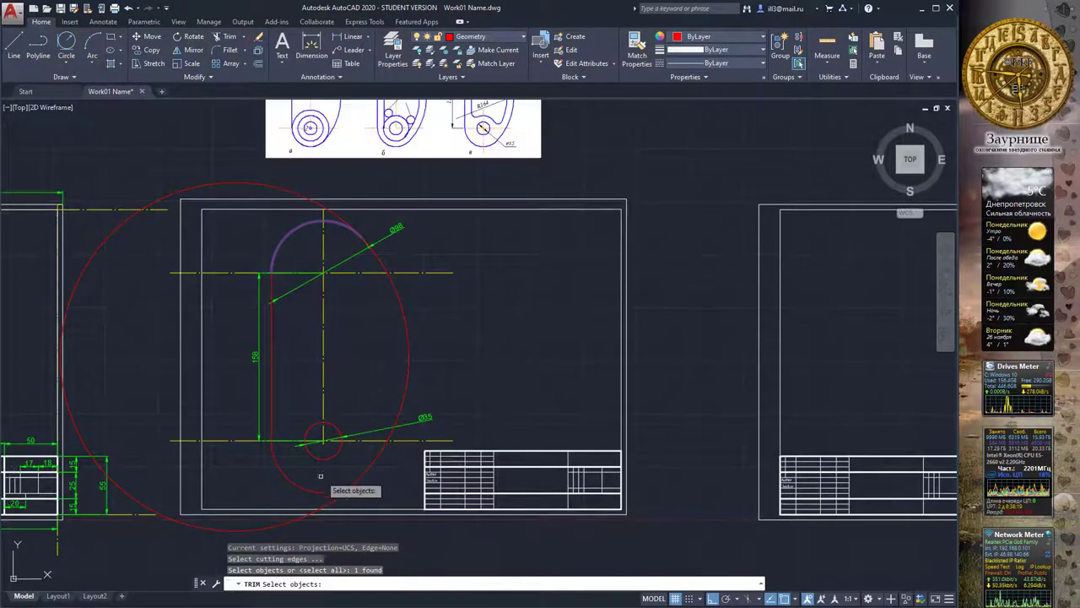
{"action": "left_click", "coordinate": [317, 491]}
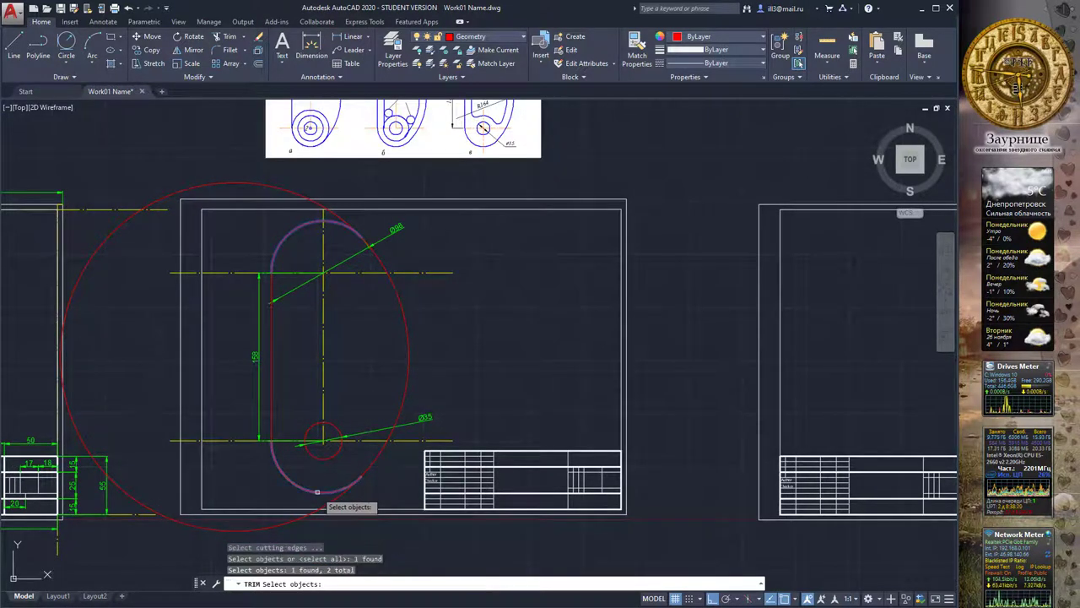
{"action": "key", "text": "Return"}
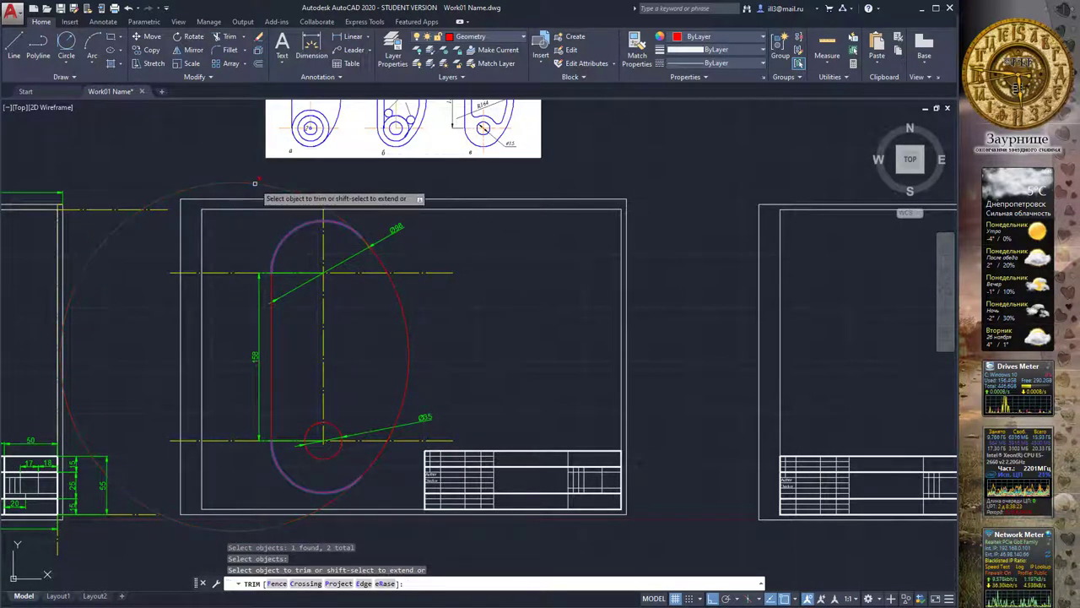
{"action": "left_click", "coordinate": [254, 183]}
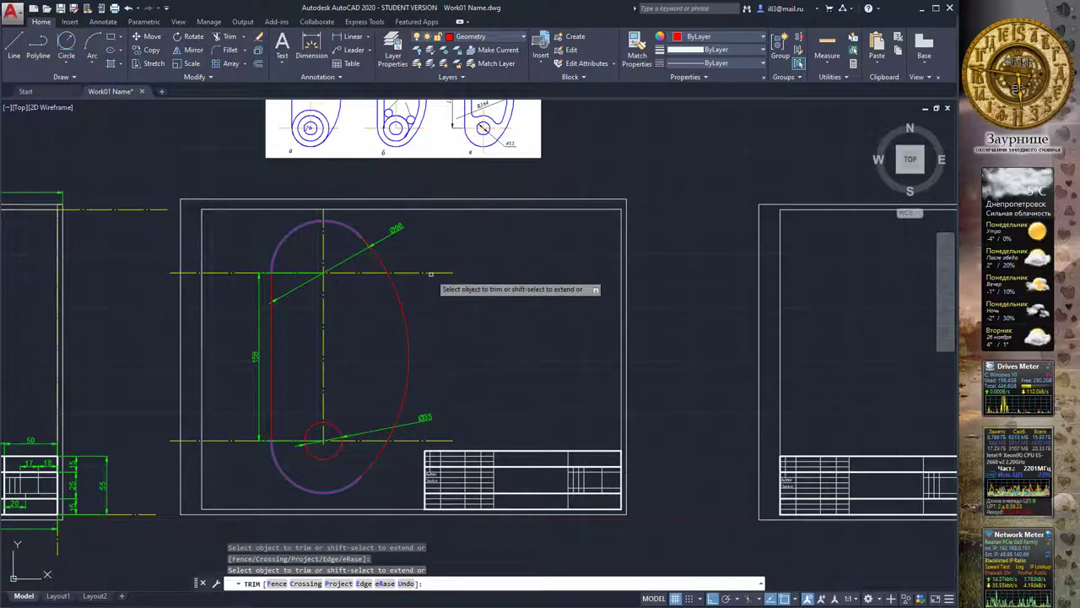
{"action": "key", "text": "Escape"}
{"action": "mouse_move", "coordinate": [425, 241]}
{"action": "middle_mouse_down"}
{"action": "mouse_move", "coordinate": [419, 284]}
{"action": "mouse_move", "coordinate": [390, 320]}
{"action": "middle_mouse_up"}
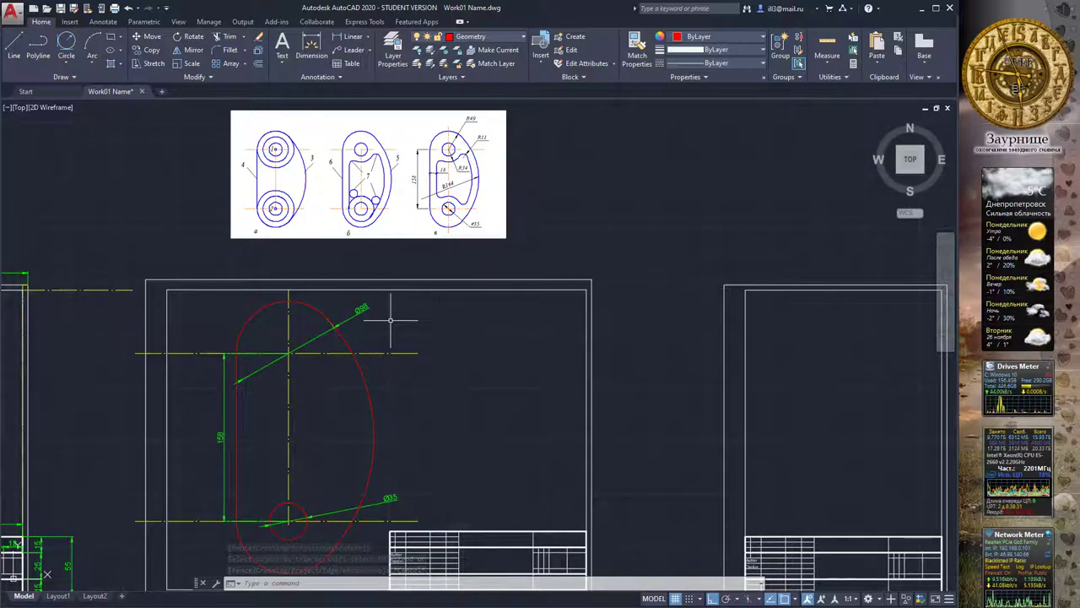
Draw a radius-49 circle at the upper centre-line intersection, then undo it.
{"action": "left_click", "coordinate": [64, 64]}
{"action": "left_click", "coordinate": [80, 85]}
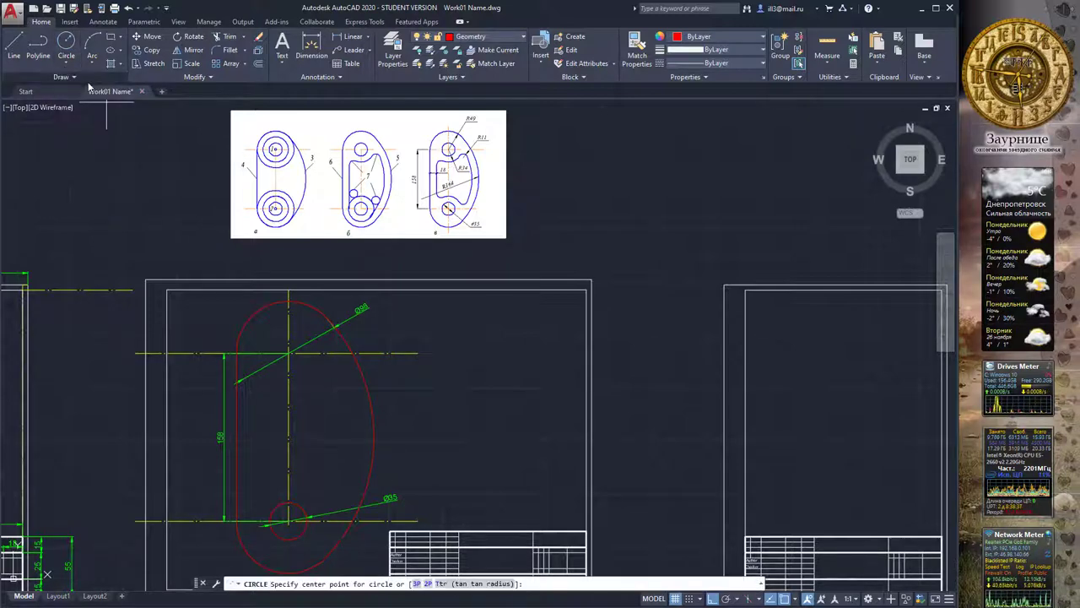
{"action": "left_click", "coordinate": [288, 353]}
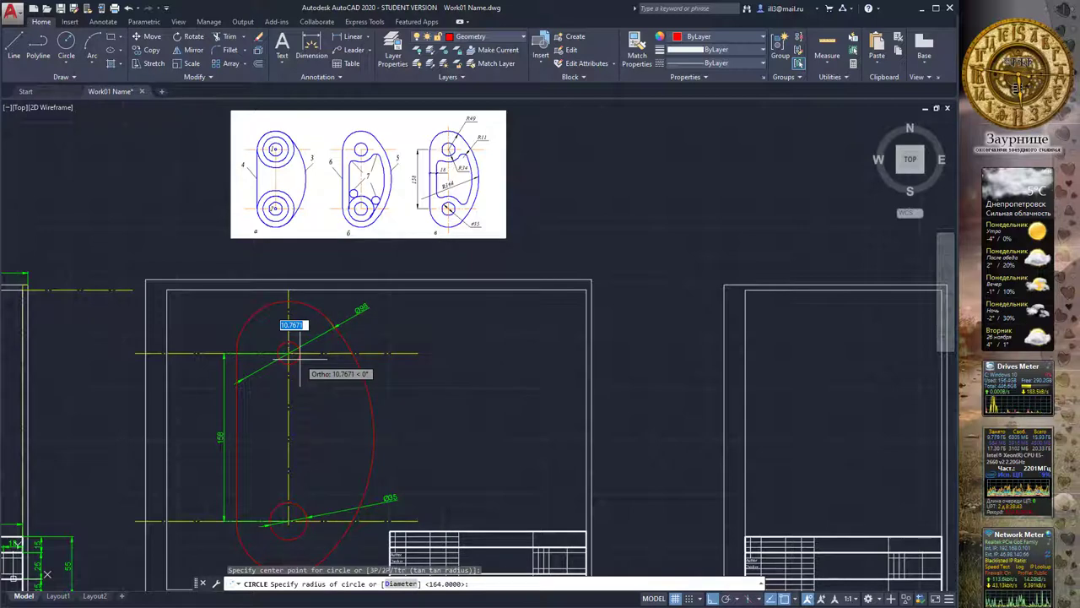
{"action": "type", "text": "49"}
{"action": "key", "text": "Return"}
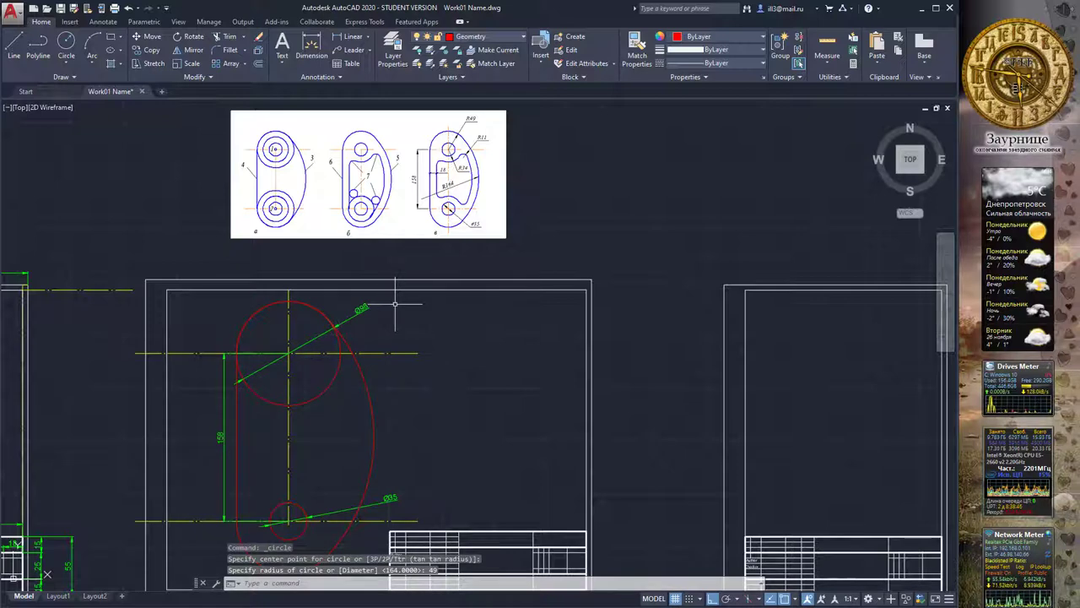
{"action": "key", "text": "ctrl+z"}
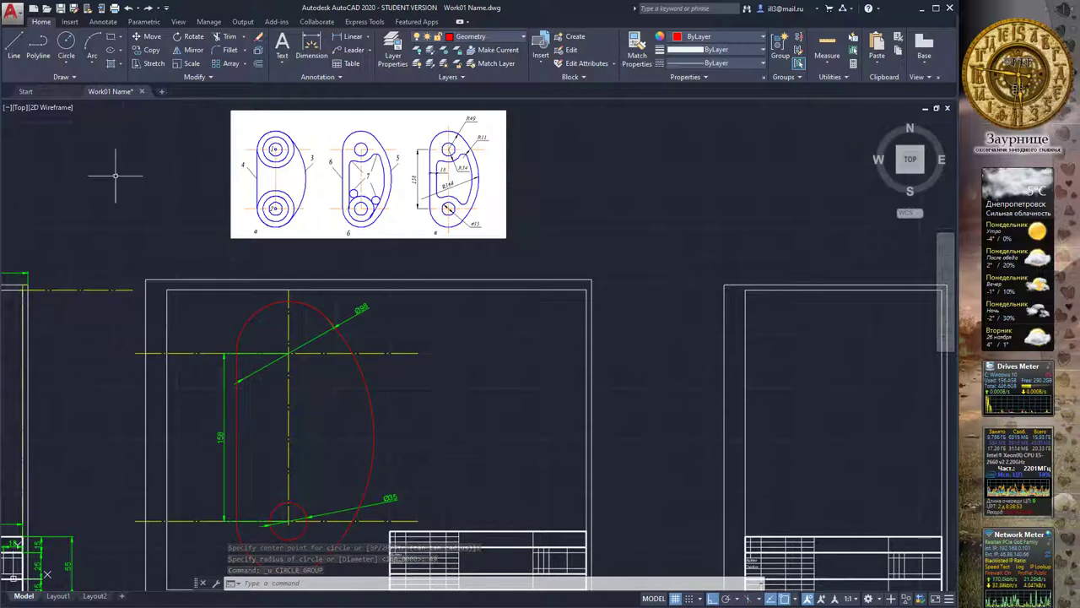
Draw a radius-34 circle centred on the upper centre-line intersection instead.
{"action": "left_click", "coordinate": [67, 46]}
{"action": "left_click", "coordinate": [288, 352]}
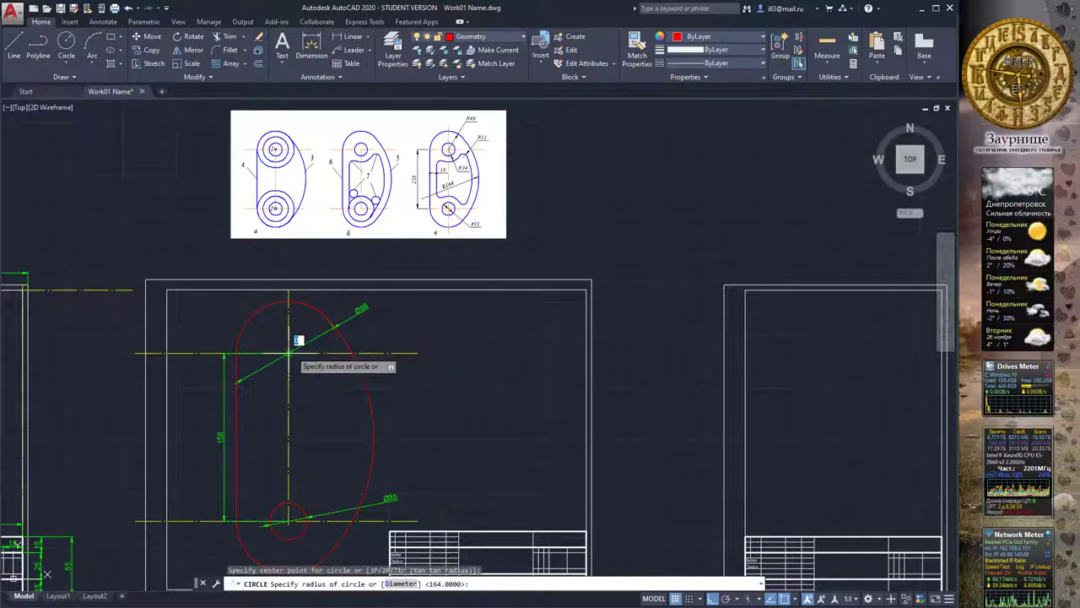
{"action": "type", "text": "34"}
{"action": "key", "text": "Return"}
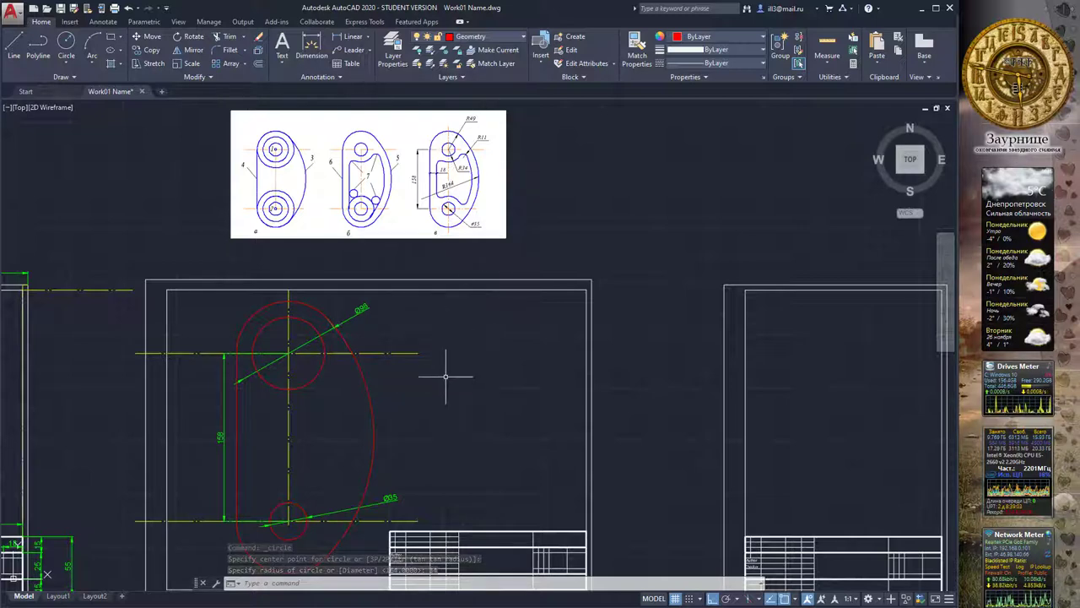
{"action": "mouse_move", "coordinate": [442, 374]}
{"action": "middle_mouse_down"}
{"action": "mouse_move", "coordinate": [443, 360]}
{"action": "mouse_move", "coordinate": [438, 382]}
{"action": "middle_mouse_up"}
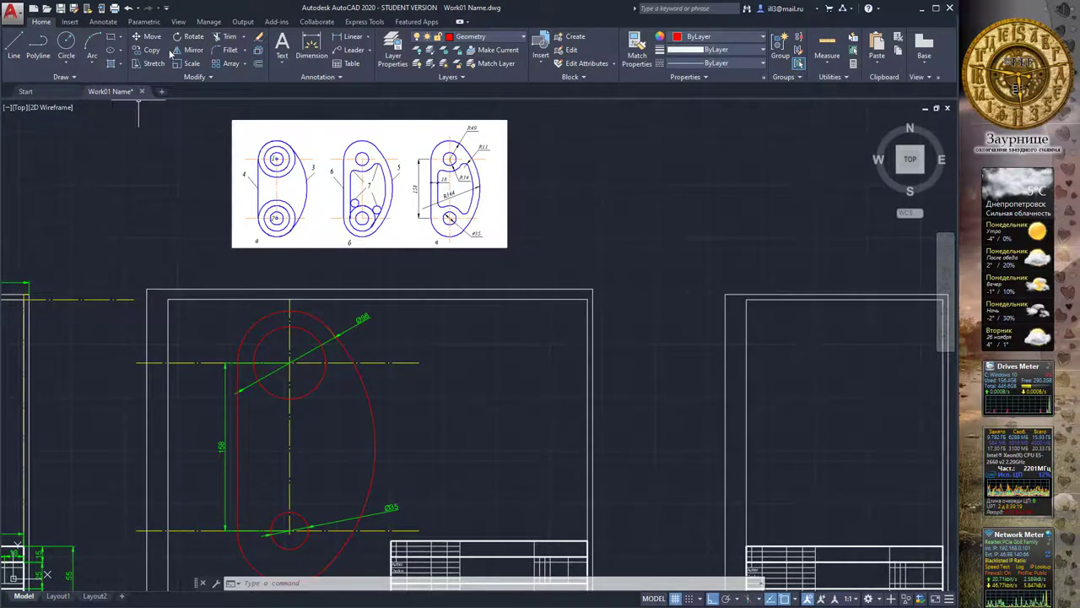
Copy the Ø35 circle from the lower centre to the upper centre-line intersection.
{"action": "left_click", "coordinate": [147, 50]}
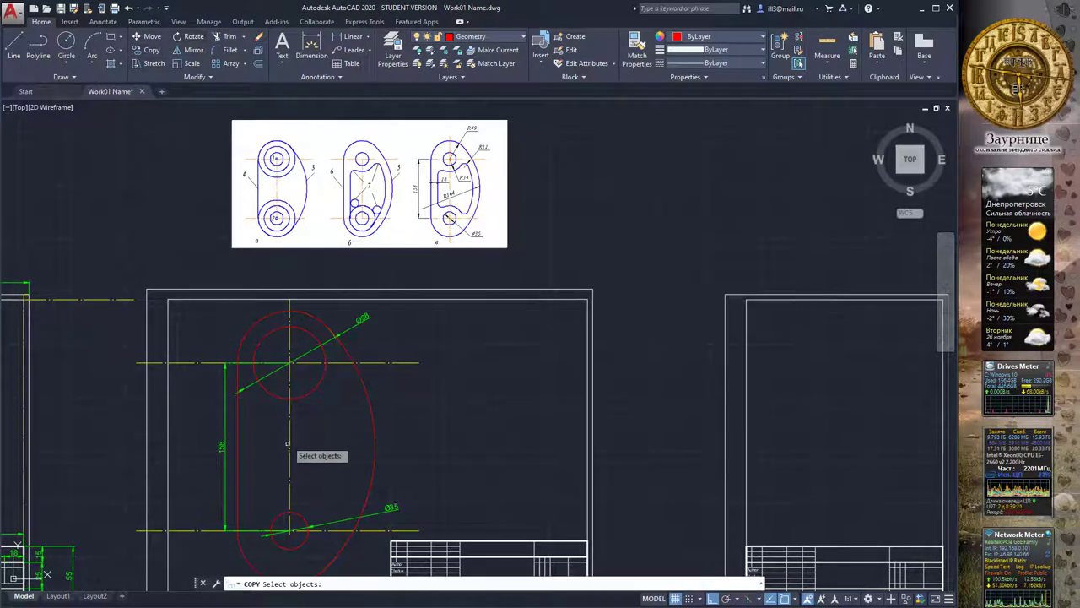
{"action": "left_click", "coordinate": [299, 515]}
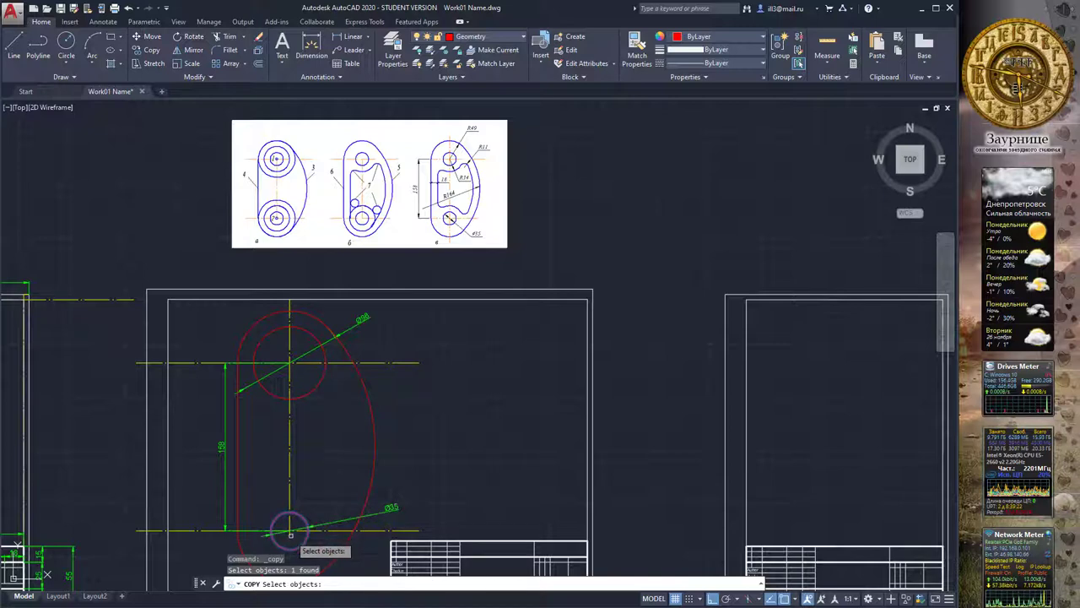
{"action": "key", "text": "Return"}
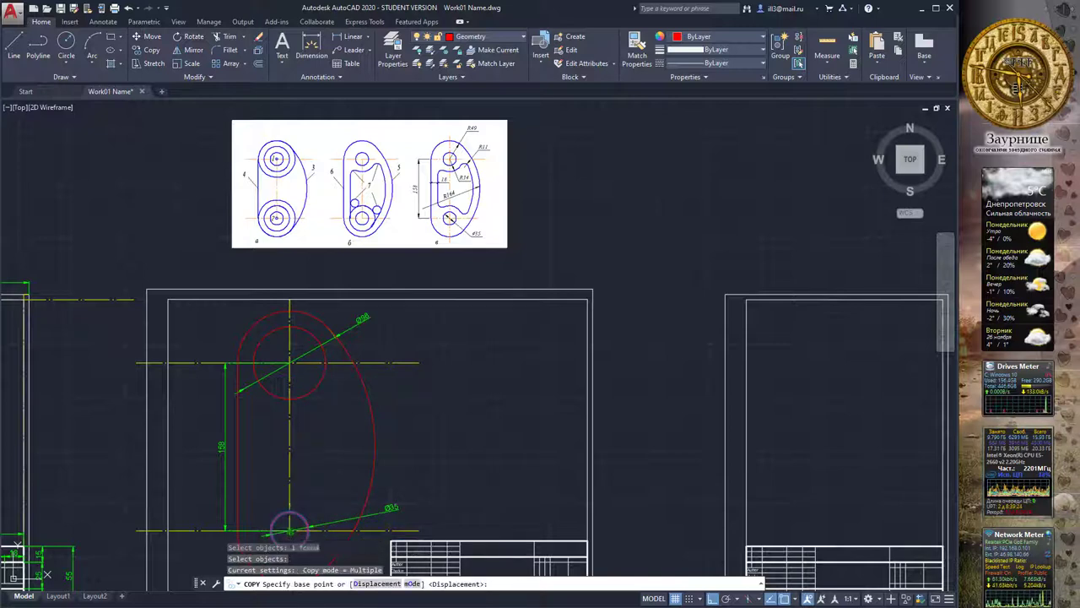
{"action": "left_click", "coordinate": [289, 529]}
{"action": "left_click", "coordinate": [293, 359]}
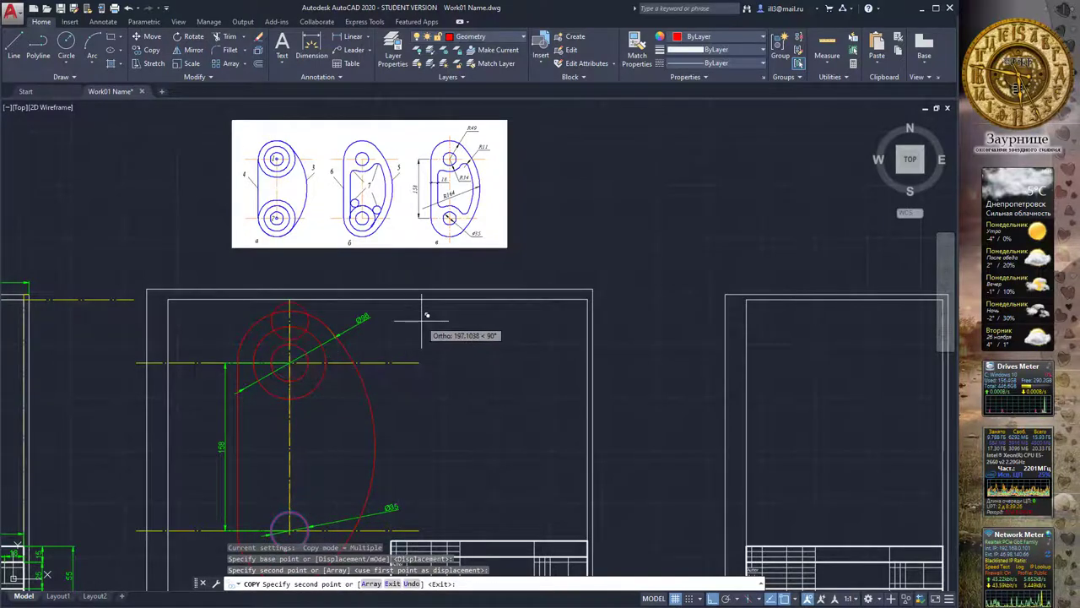
{"action": "key", "text": "Escape"}
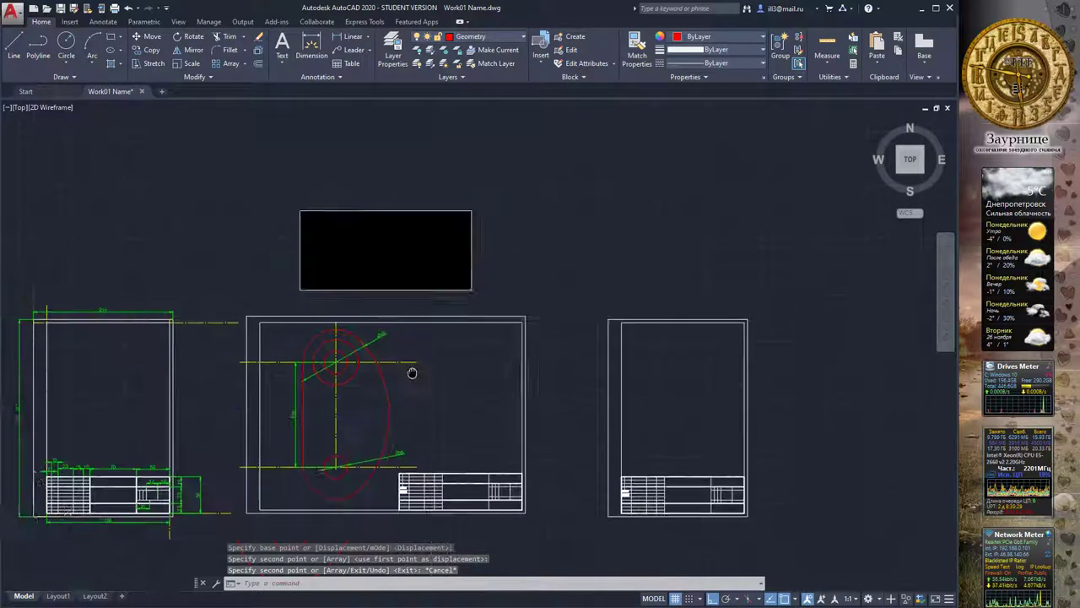
{"action": "scroll", "coordinate": [414, 362], "scroll_direction": "down", "scroll_amount": 3}
{"action": "scroll", "coordinate": [414, 360], "scroll_direction": "up", "scroll_amount": 4}
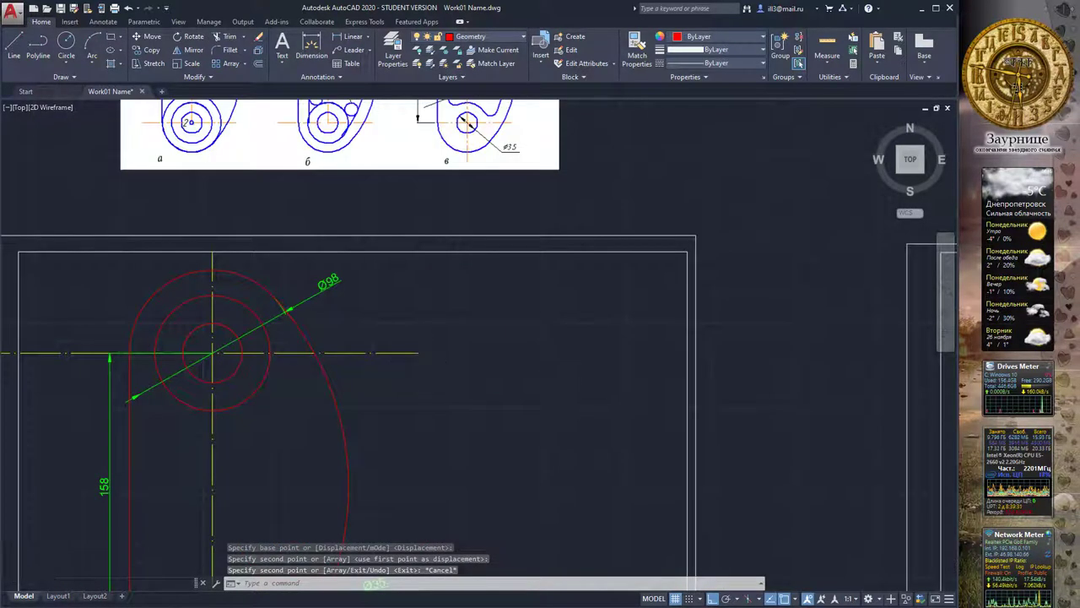
{"action": "scroll", "coordinate": [388, 337], "scroll_direction": "down", "scroll_amount": 2}
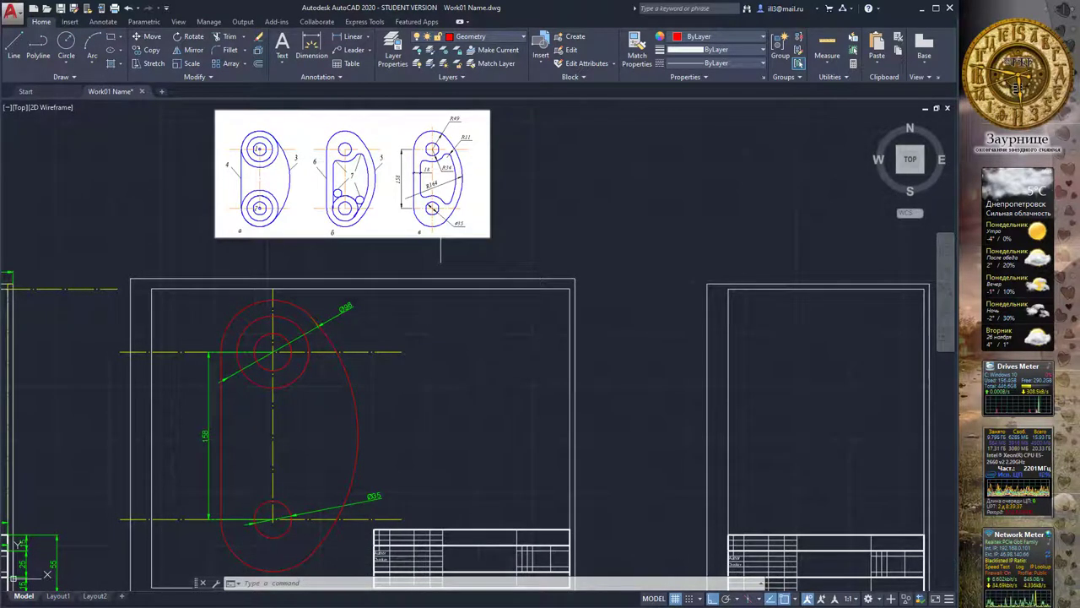
Start OFFSET with an offset distance of 18.
{"action": "left_click", "coordinate": [257, 65]}
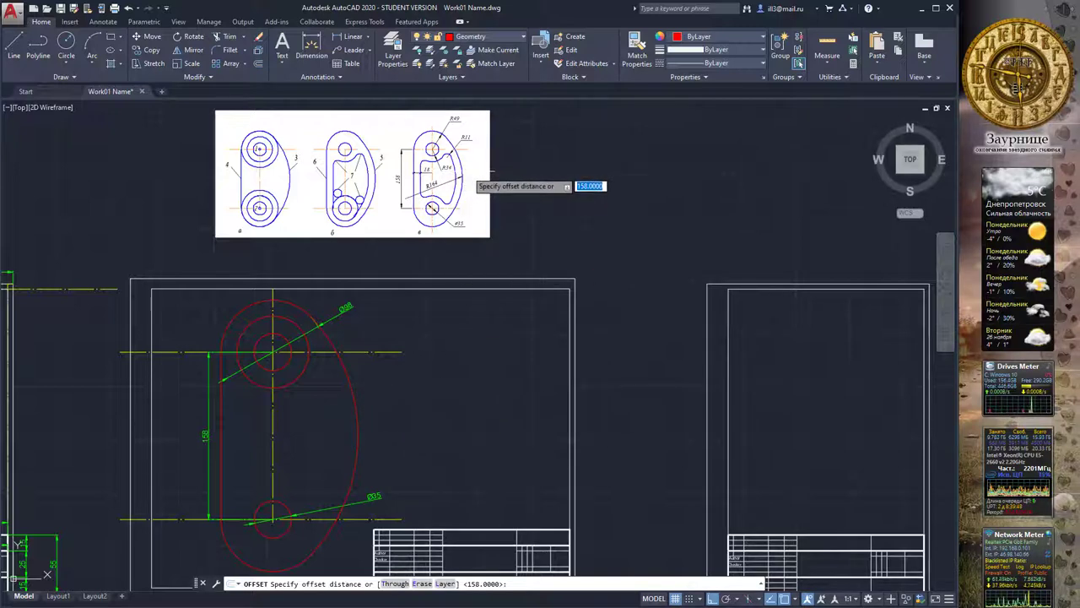
{"action": "scroll", "coordinate": [418, 173], "scroll_direction": "up", "scroll_amount": 3}
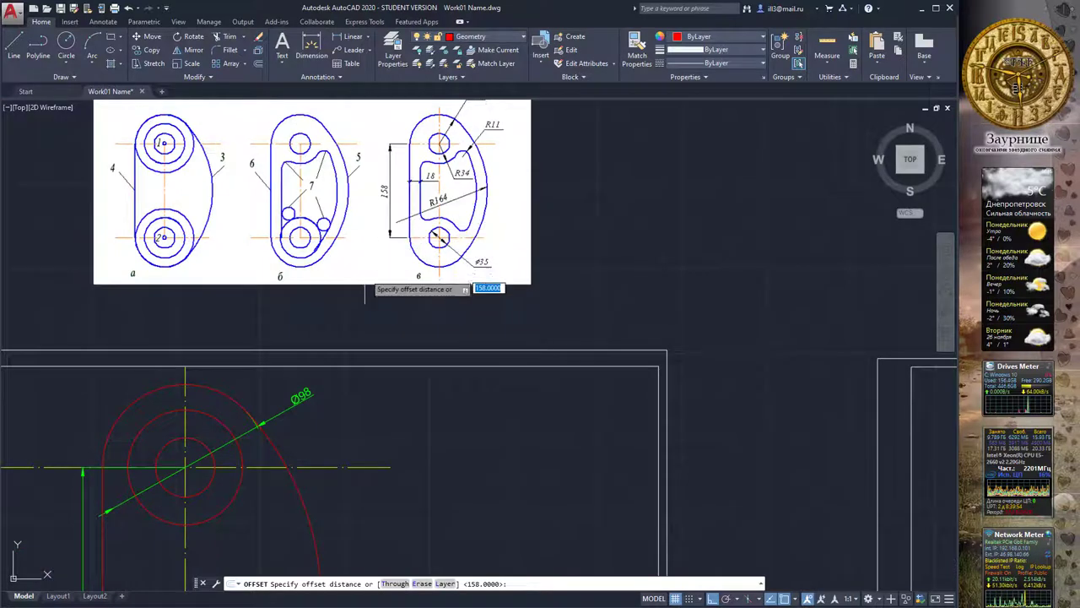
{"action": "scroll", "coordinate": [365, 279], "scroll_direction": "down", "scroll_amount": 2}
{"action": "scroll", "coordinate": [367, 359], "scroll_direction": "down", "scroll_amount": 2}
{"action": "middle_click_drag", "start_coordinate": [367, 359], "coordinate": [323, 295]}
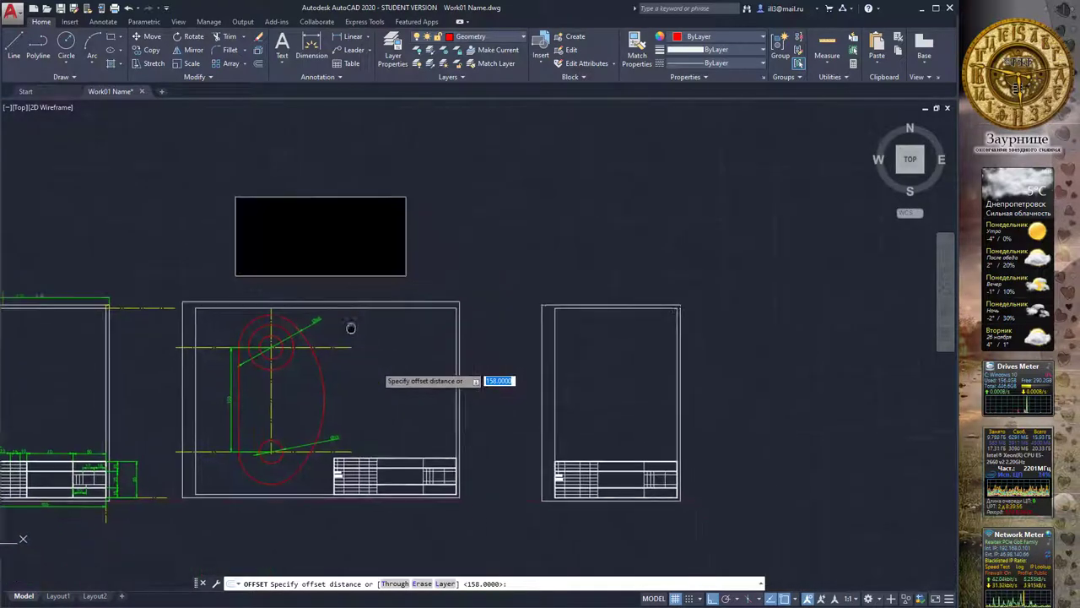
{"action": "type", "text": "18"}
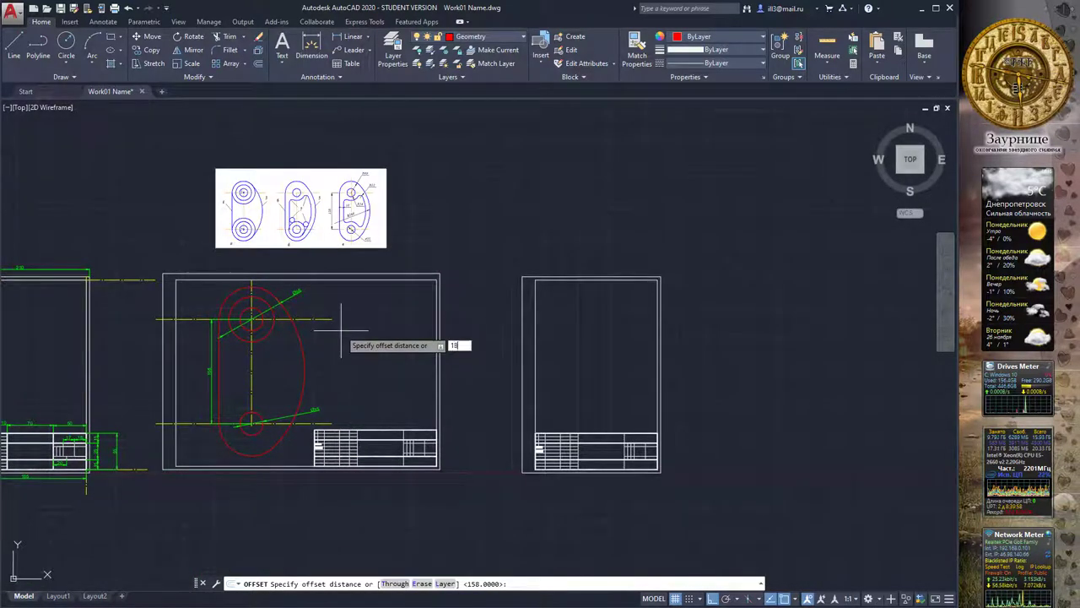
{"action": "key", "text": "Return"}
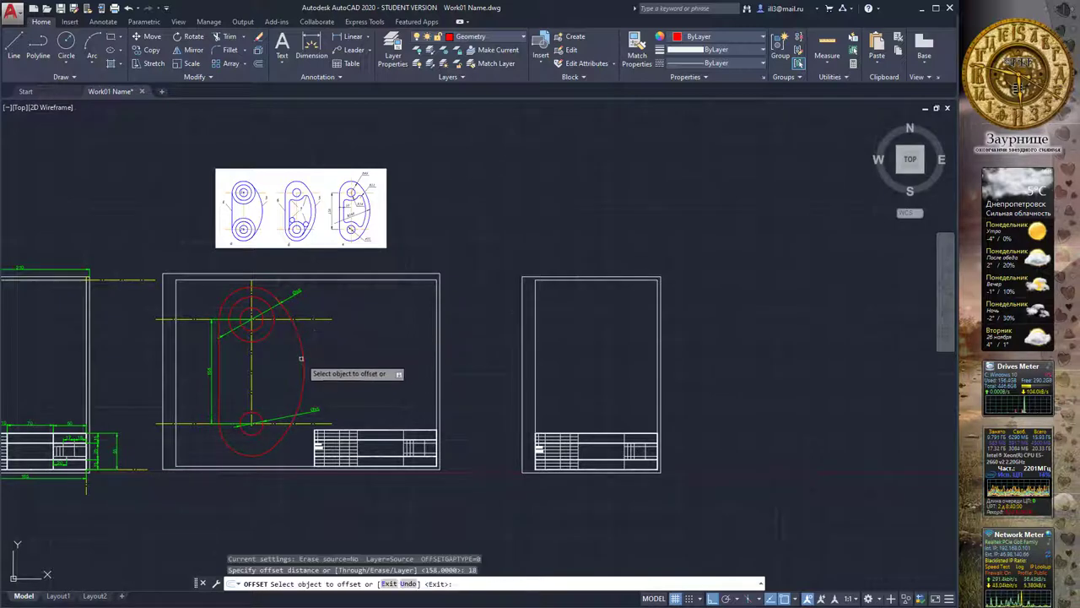
Offset the oval outline and the left straight edge 18 units toward the inside.
{"action": "left_click", "coordinate": [302, 359]}
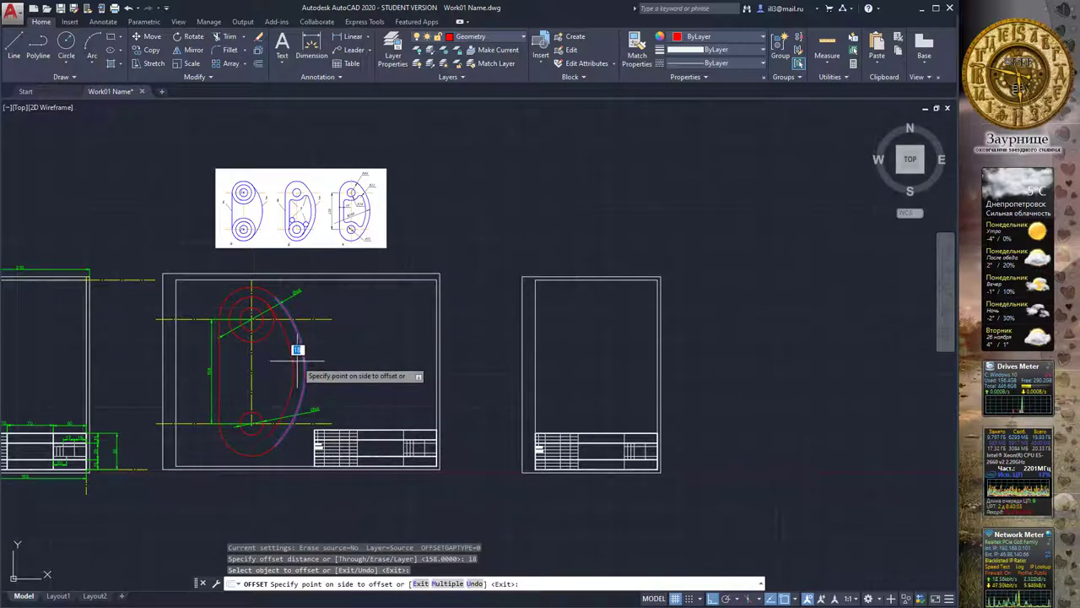
{"action": "left_click", "coordinate": [295, 353]}
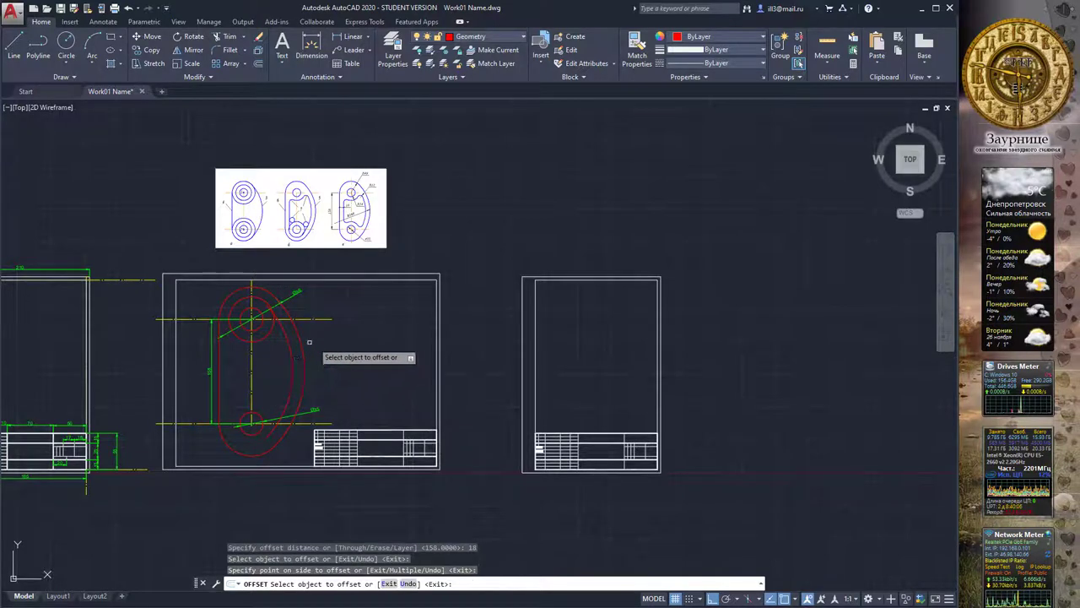
{"action": "left_click", "coordinate": [218, 363]}
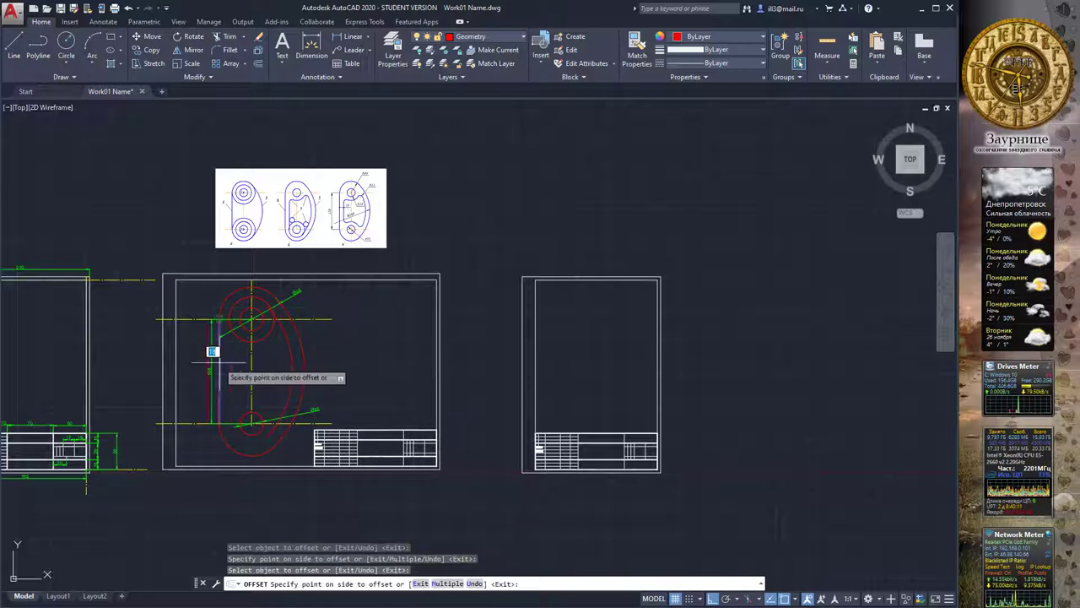
{"action": "left_click", "coordinate": [224, 352]}
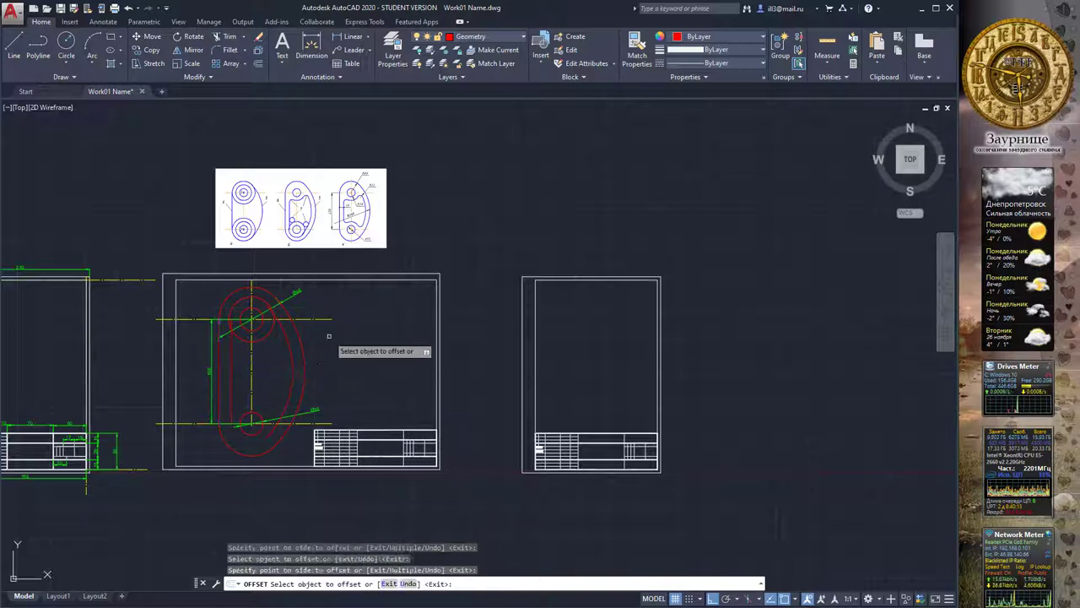
{"action": "key", "text": "Escape"}
{"action": "middle_click_drag", "start_coordinate": [350, 345], "coordinate": [381, 313]}
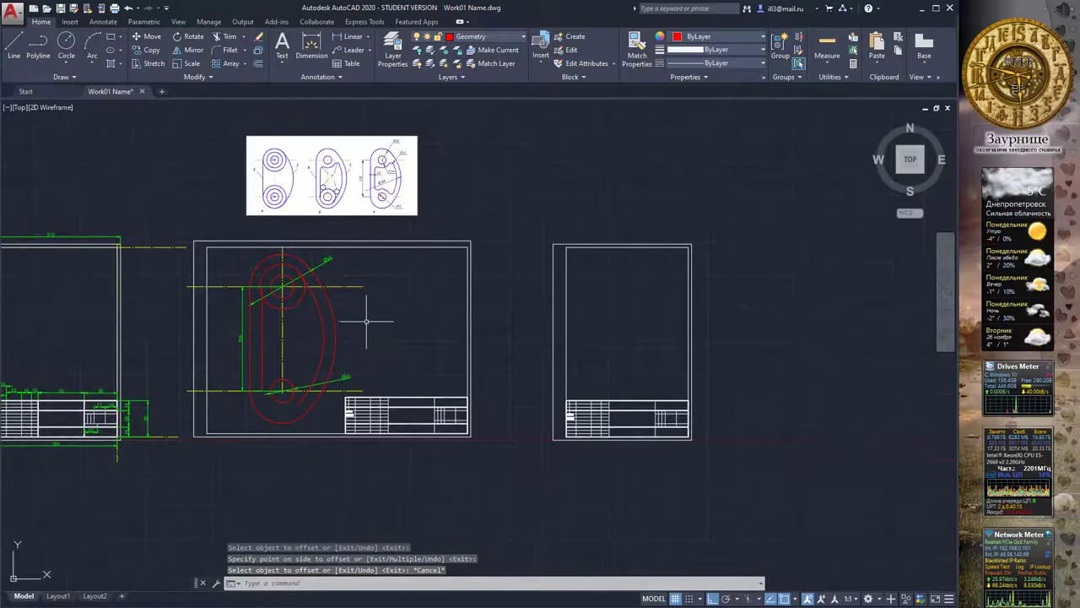
{"action": "scroll", "coordinate": [380, 182], "scroll_direction": "up", "scroll_amount": 2}
{"action": "scroll", "coordinate": [380, 181], "scroll_direction": "up", "scroll_amount": 2}
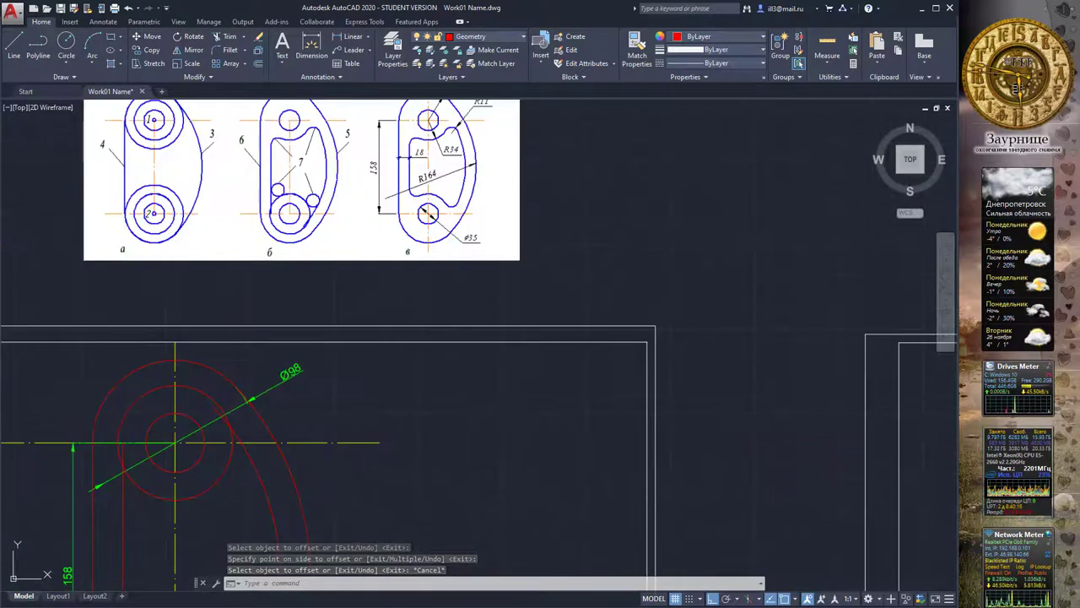
{"action": "mouse_move", "coordinate": [407, 172]}
{"action": "middle_mouse_down"}
{"action": "mouse_move", "coordinate": [451, 166]}
{"action": "mouse_move", "coordinate": [425, 231]}
{"action": "middle_mouse_up"}
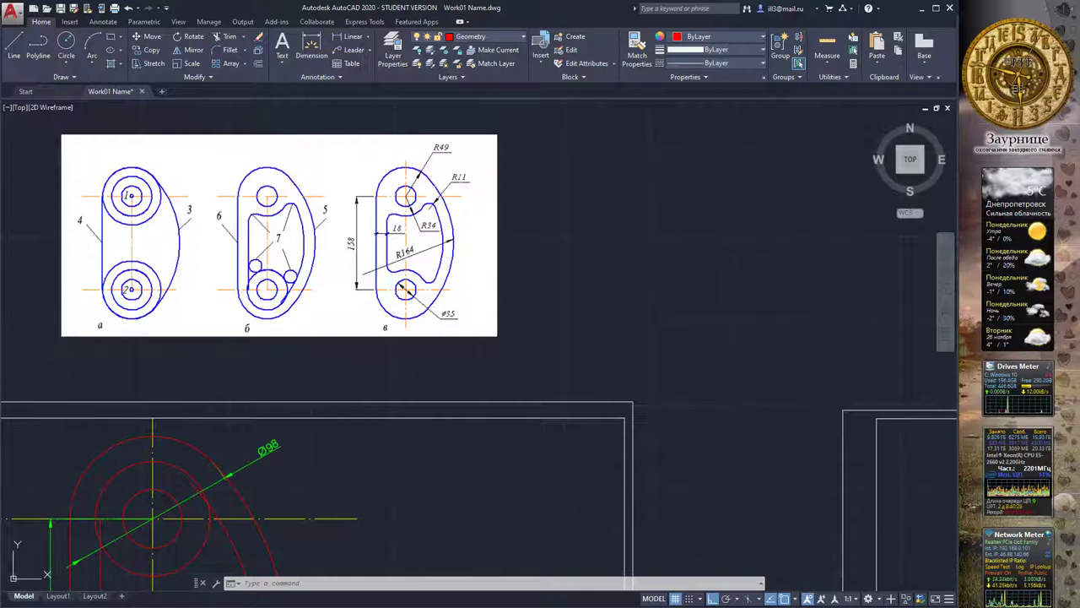
{"action": "scroll", "coordinate": [382, 305], "scroll_direction": "down", "scroll_amount": 2}
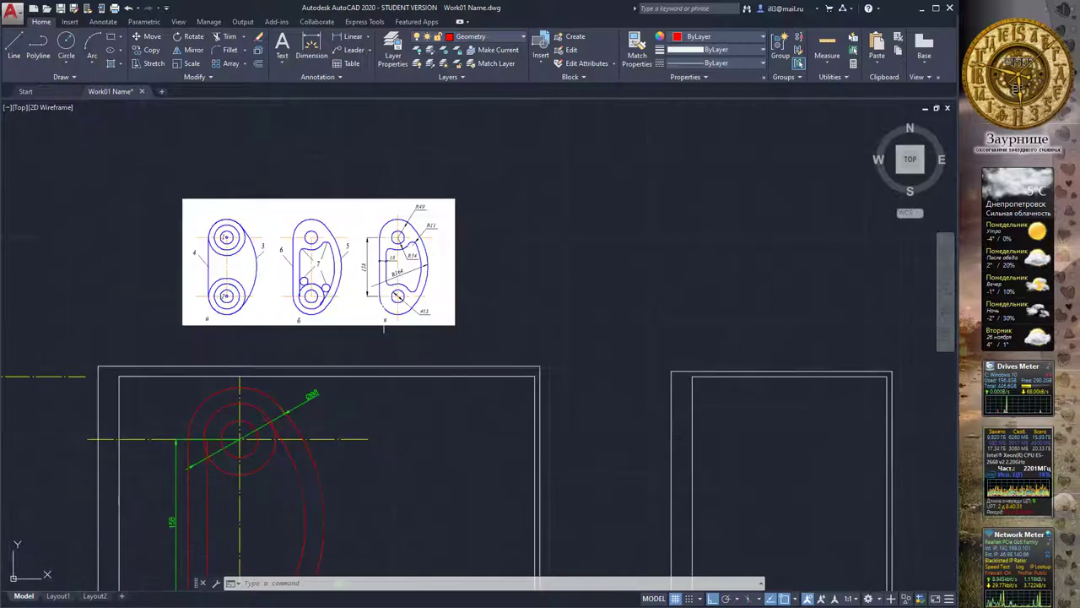
{"action": "middle_click_drag", "start_coordinate": [356, 354], "coordinate": [372, 267]}
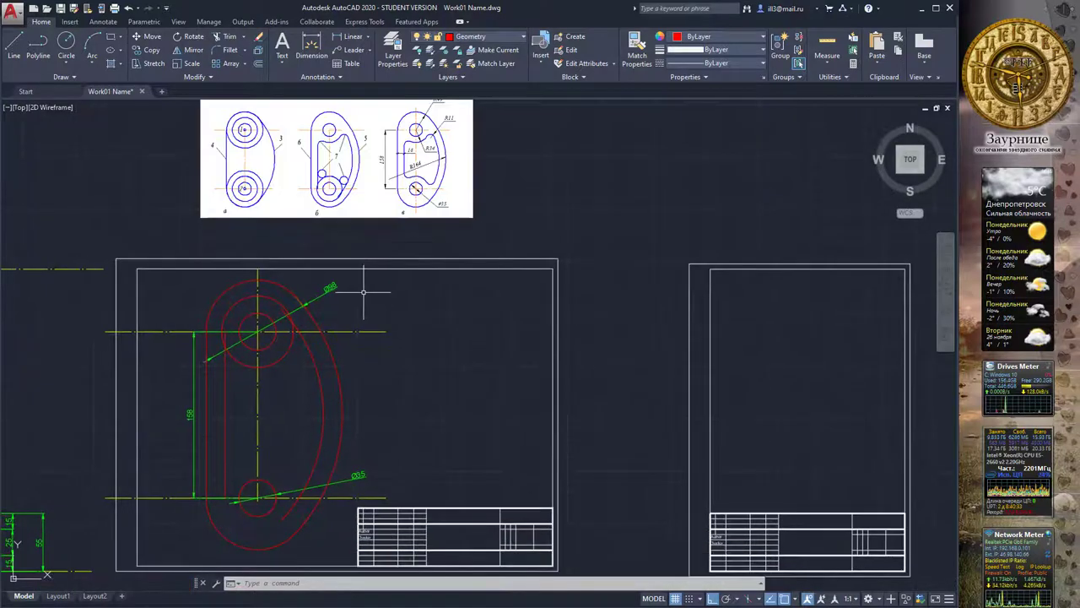
{"action": "middle_click_drag", "start_coordinate": [353, 324], "coordinate": [355, 306]}
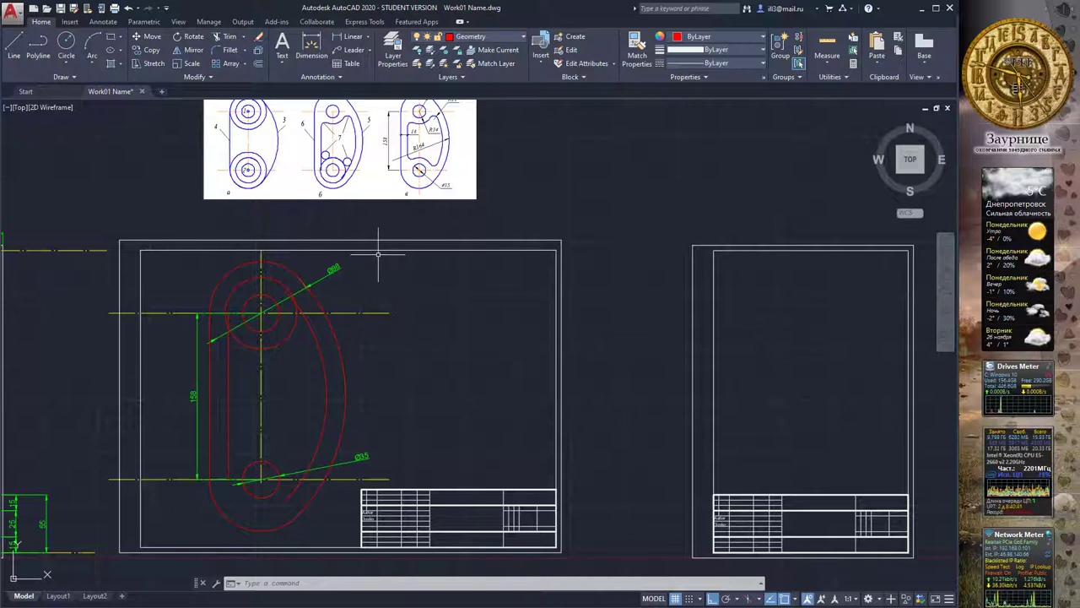
{"action": "middle_click_drag", "start_coordinate": [376, 260], "coordinate": [377, 281]}
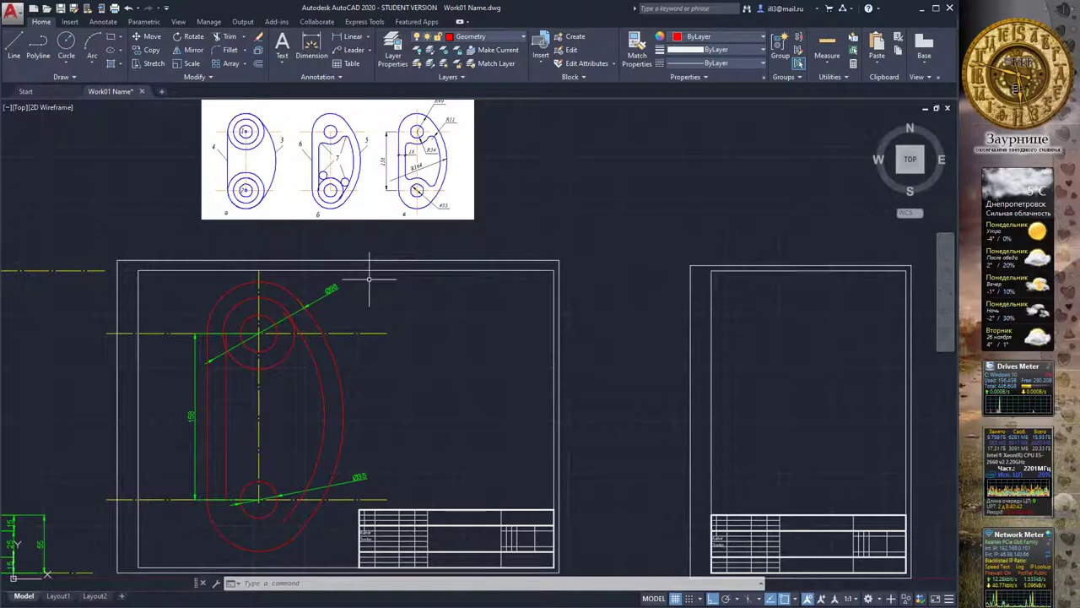
Draw two radius-11 tangent circles: one at the inner left line, one between the upper circle and outer arc.
{"action": "left_click", "coordinate": [69, 70]}
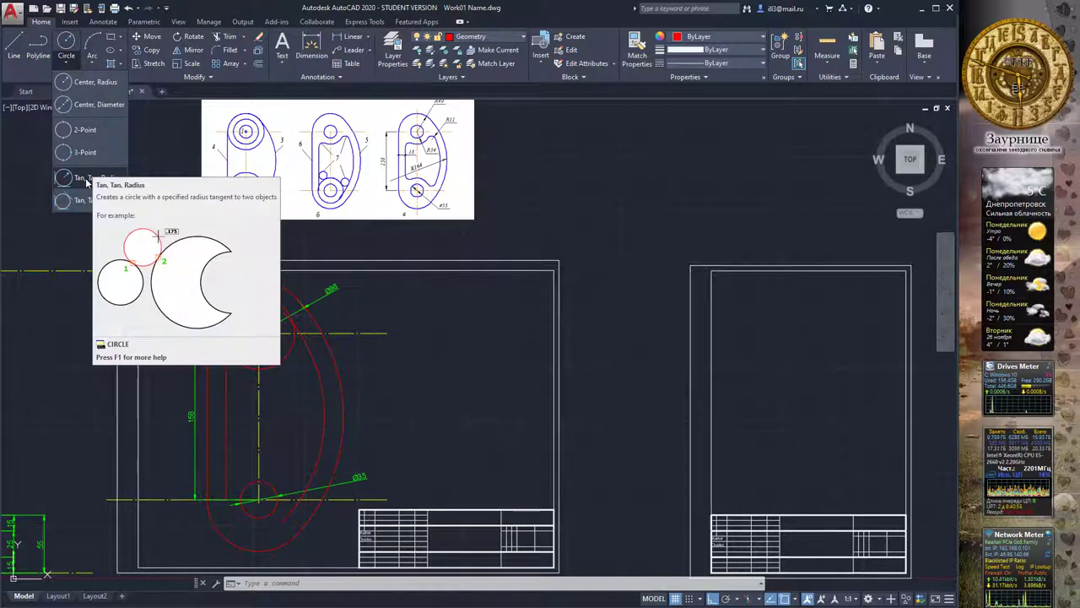
{"action": "left_click", "coordinate": [85, 177]}
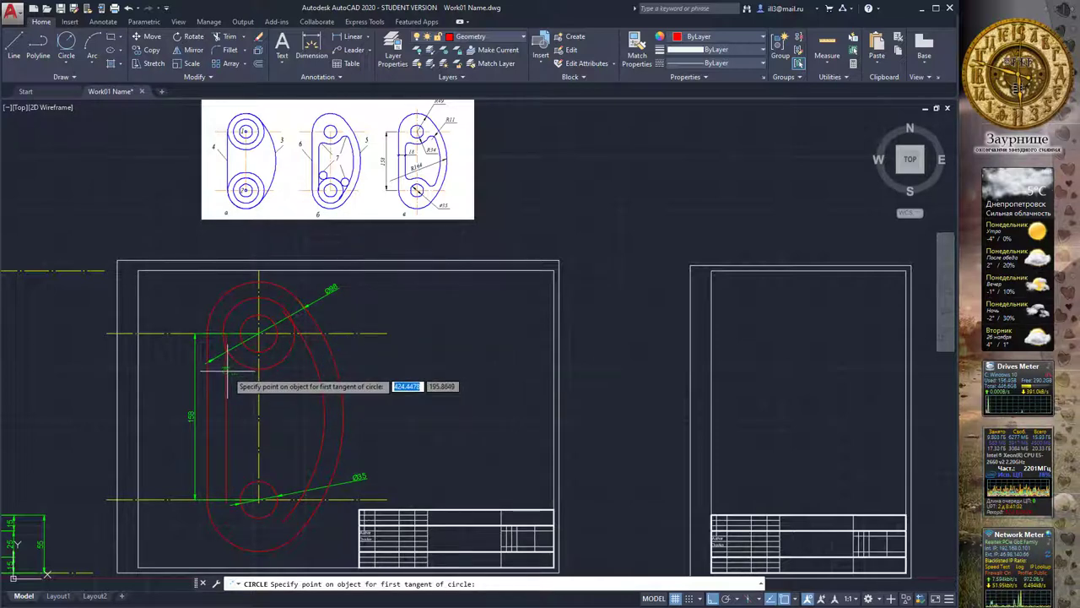
{"action": "left_click", "coordinate": [228, 371]}
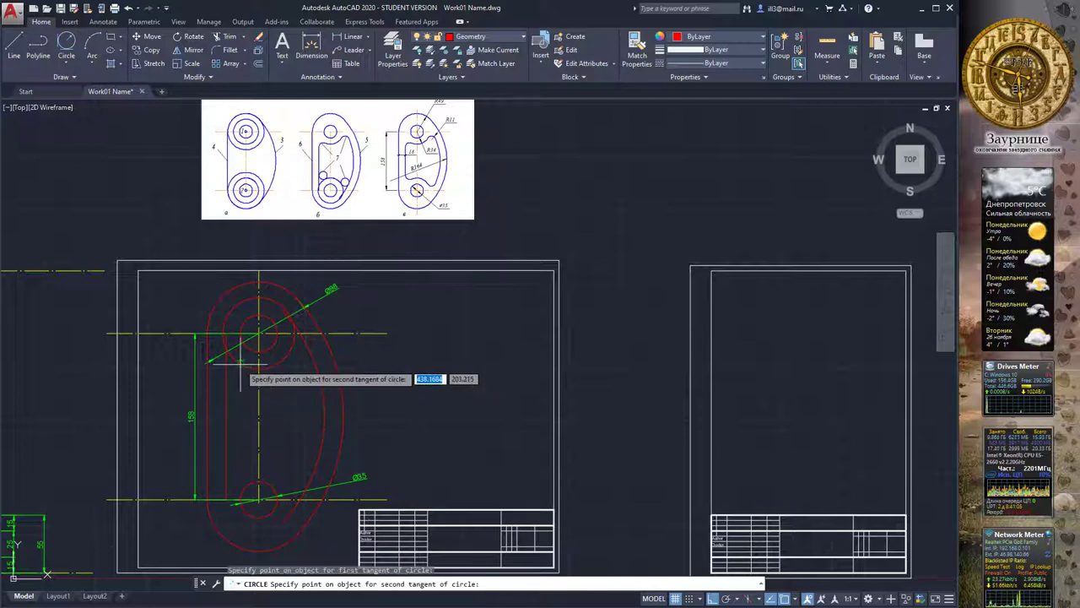
{"action": "left_click", "coordinate": [238, 365]}
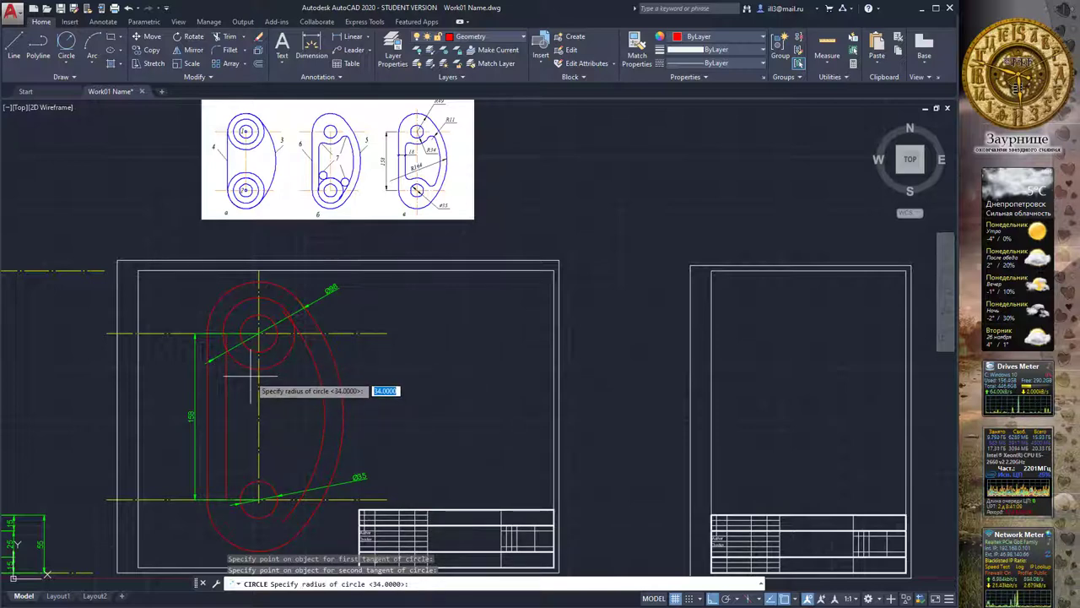
{"action": "key", "text": "Return"}
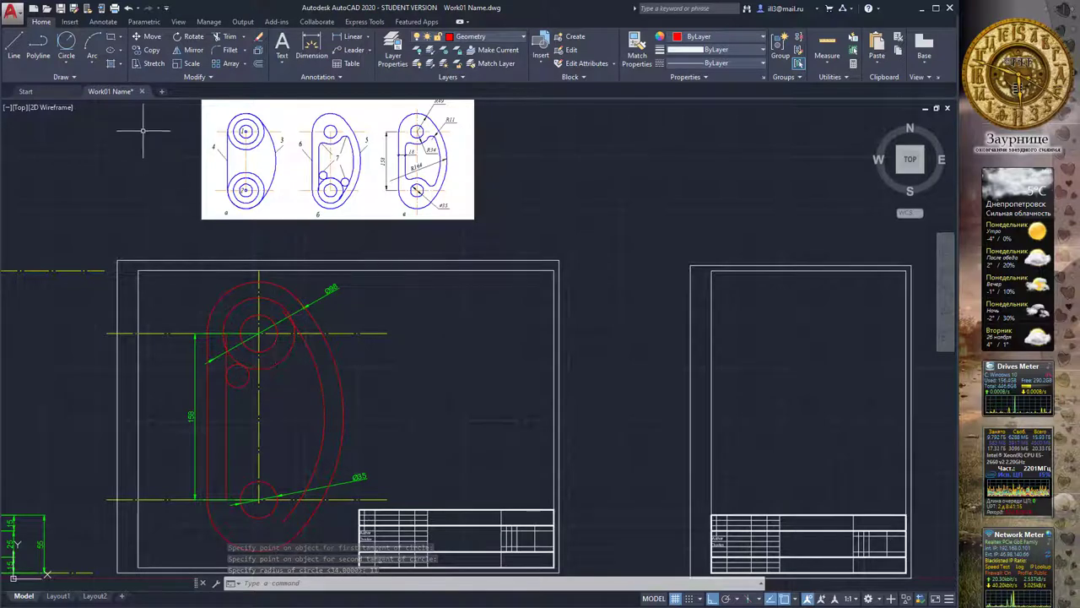
{"action": "left_click", "coordinate": [85, 48]}
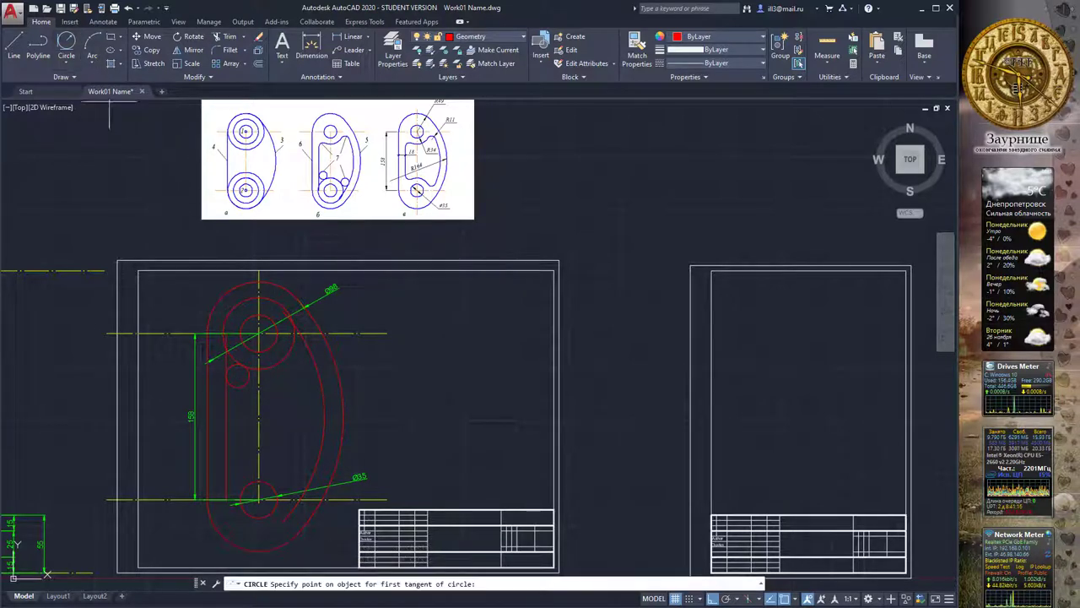
{"action": "left_click", "coordinate": [302, 348]}
{"action": "left_click", "coordinate": [310, 351]}
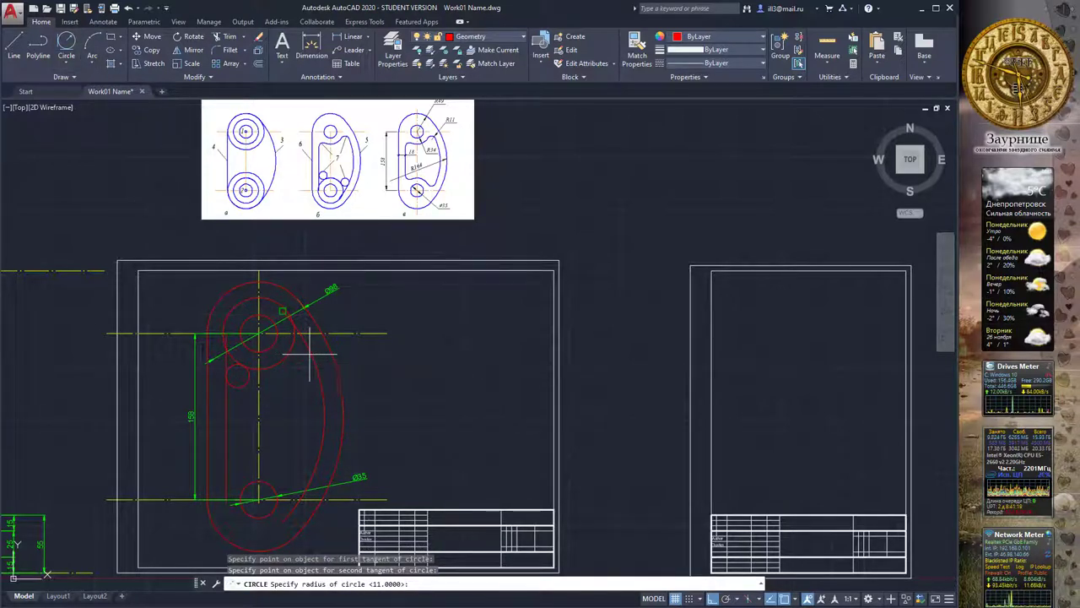
{"action": "key", "text": "Return"}
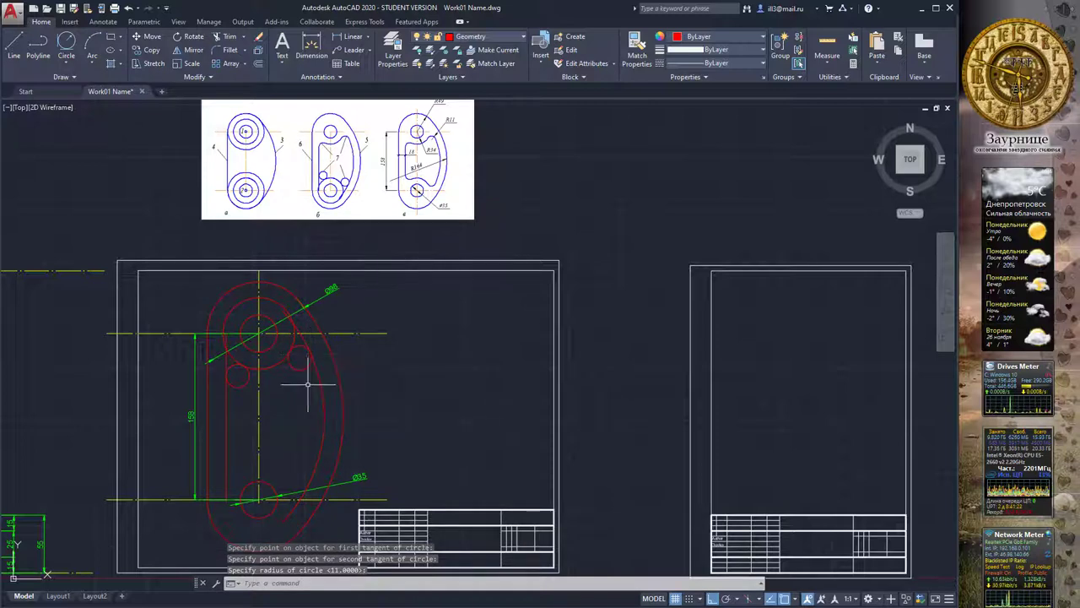
{"action": "middle_click_drag", "start_coordinate": [309, 379], "coordinate": [330, 367]}
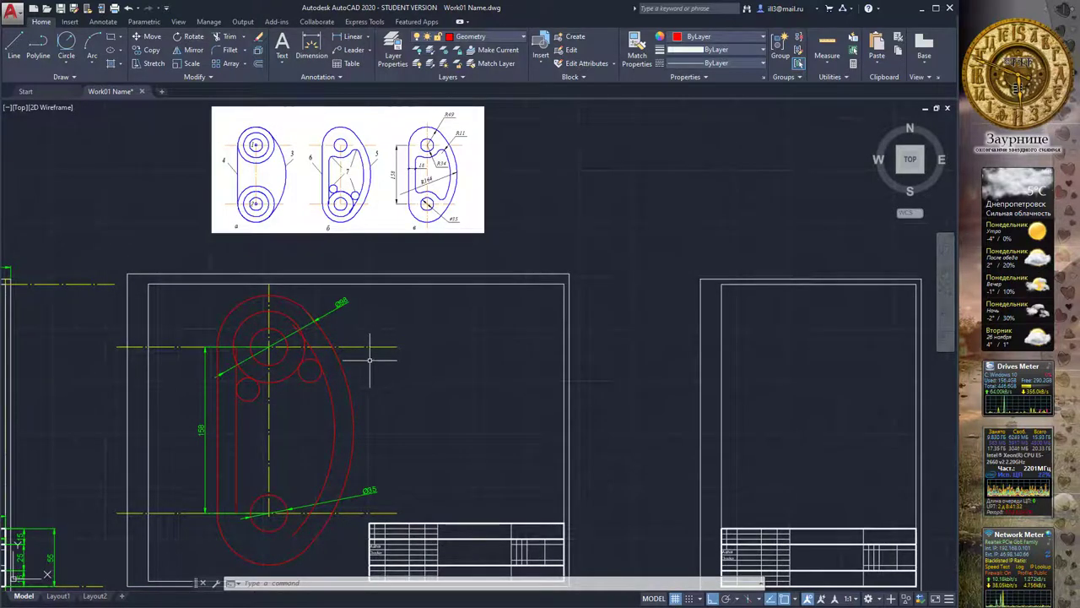
Copy the radius-34 circle from the upper centre to the lower centre.
{"action": "left_click", "coordinate": [287, 378]}
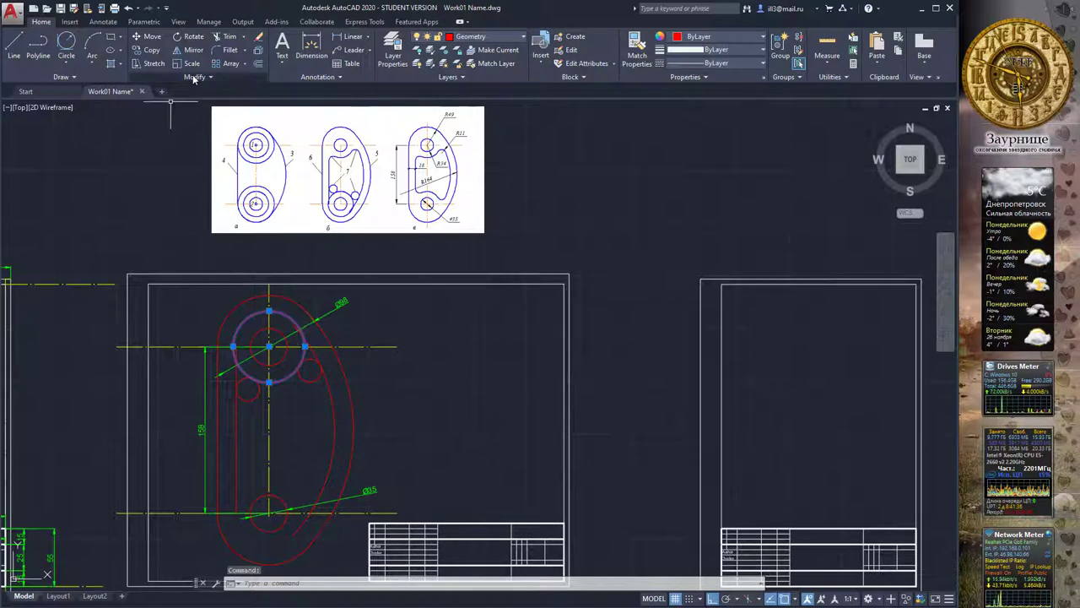
{"action": "left_click", "coordinate": [147, 50]}
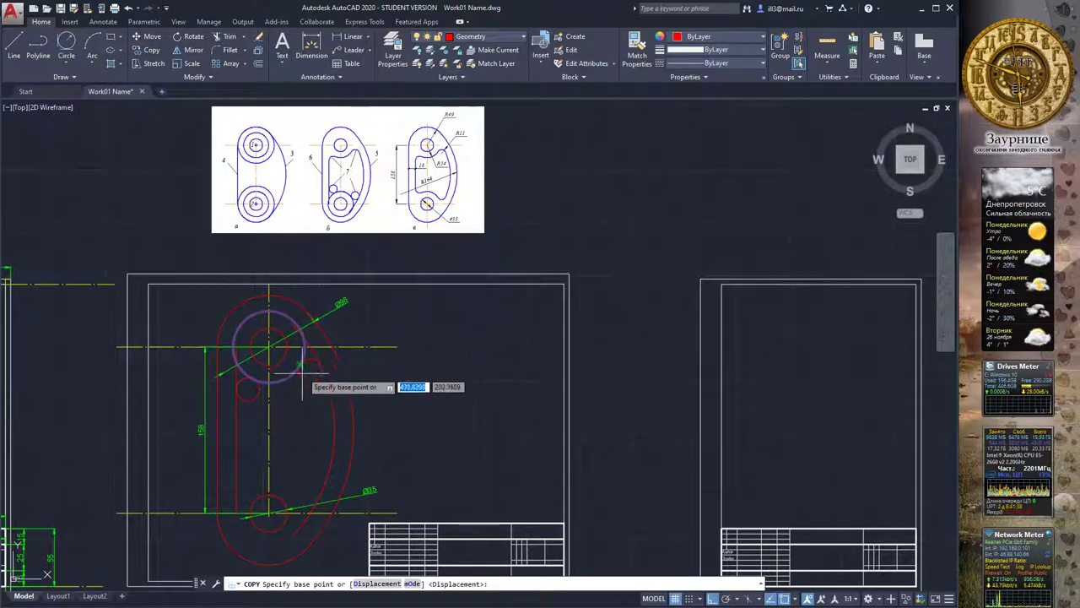
{"action": "left_click", "coordinate": [268, 346]}
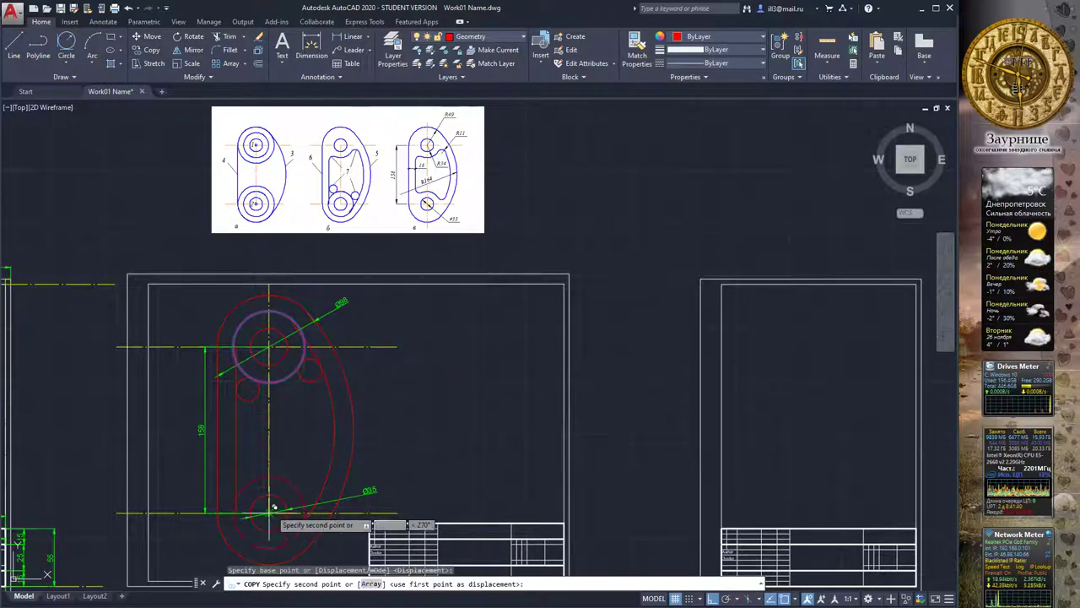
{"action": "left_click", "coordinate": [272, 509]}
{"action": "key", "text": "Escape"}
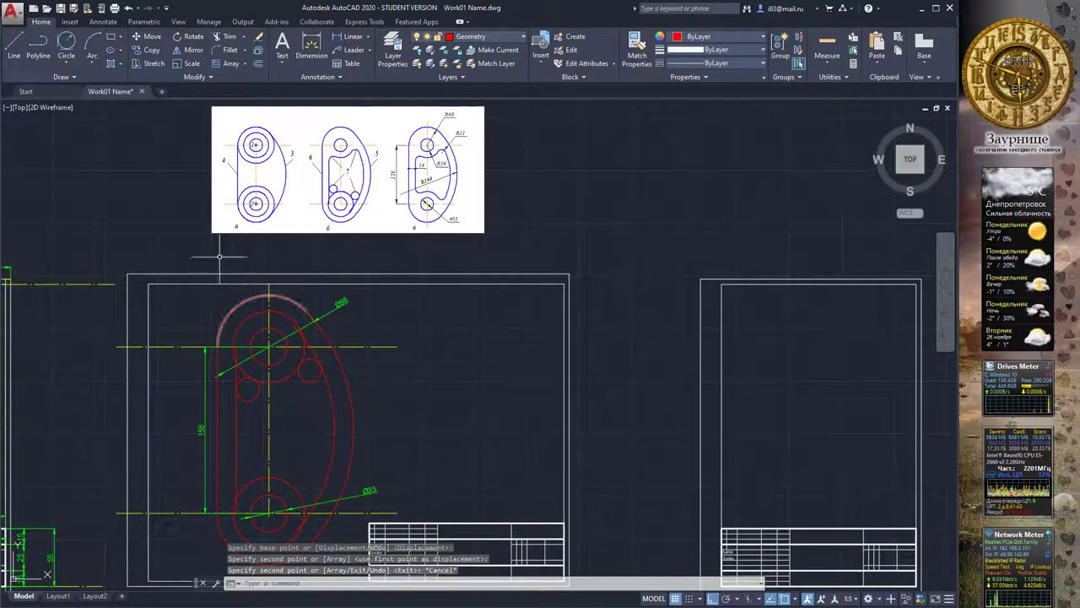
Add two radius-11 circles tangent to the lower circle, against the left line and right outer arc.
{"action": "left_click", "coordinate": [66, 65]}
{"action": "left_click", "coordinate": [84, 206]}
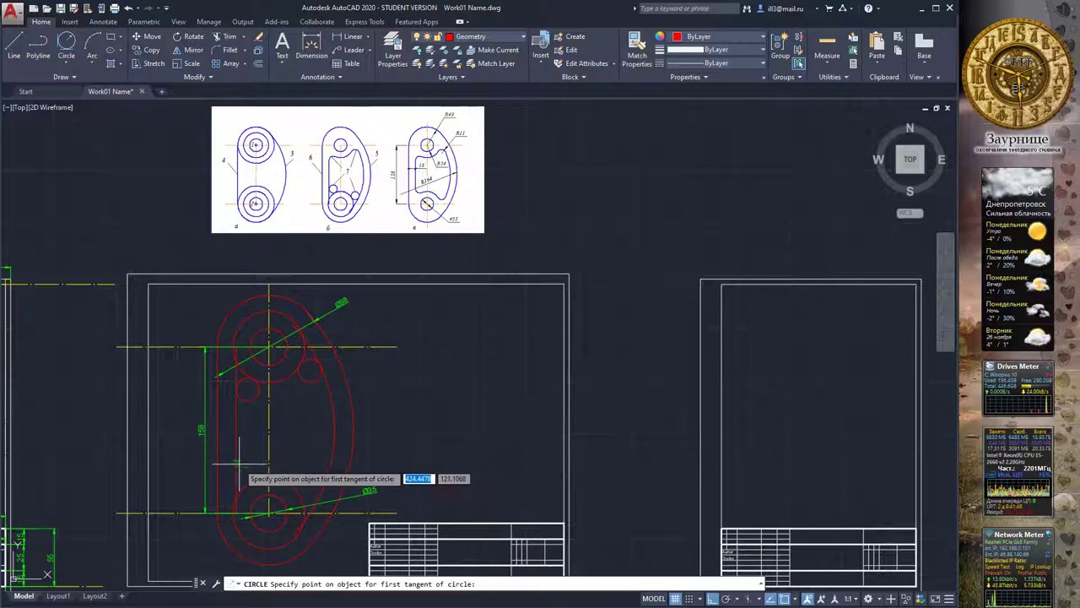
{"action": "left_click", "coordinate": [241, 466]}
{"action": "left_click", "coordinate": [249, 484]}
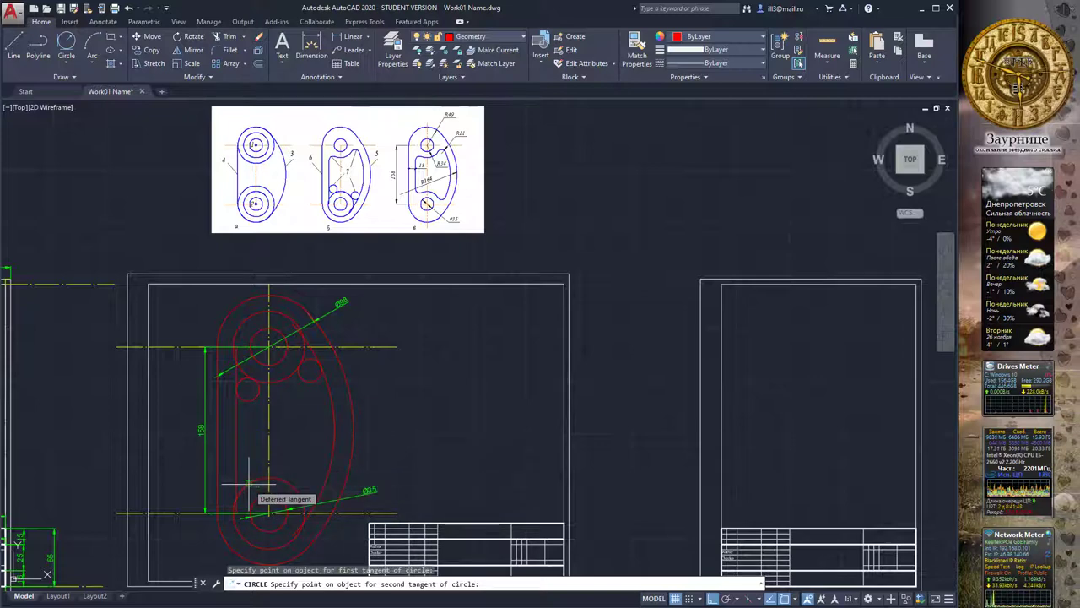
{"action": "key", "text": "Return"}
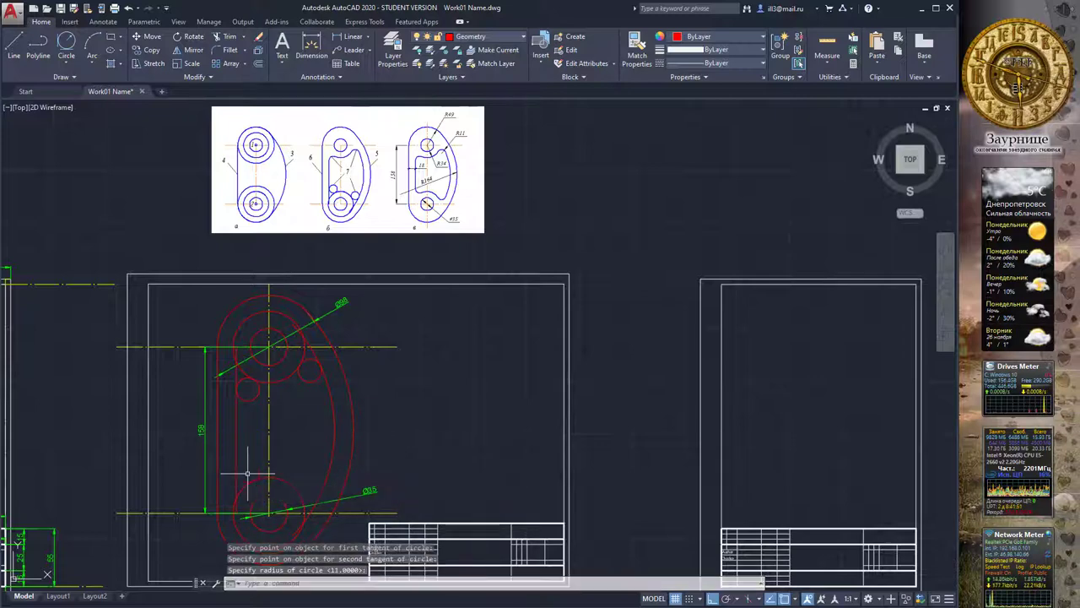
{"action": "left_click", "coordinate": [66, 42]}
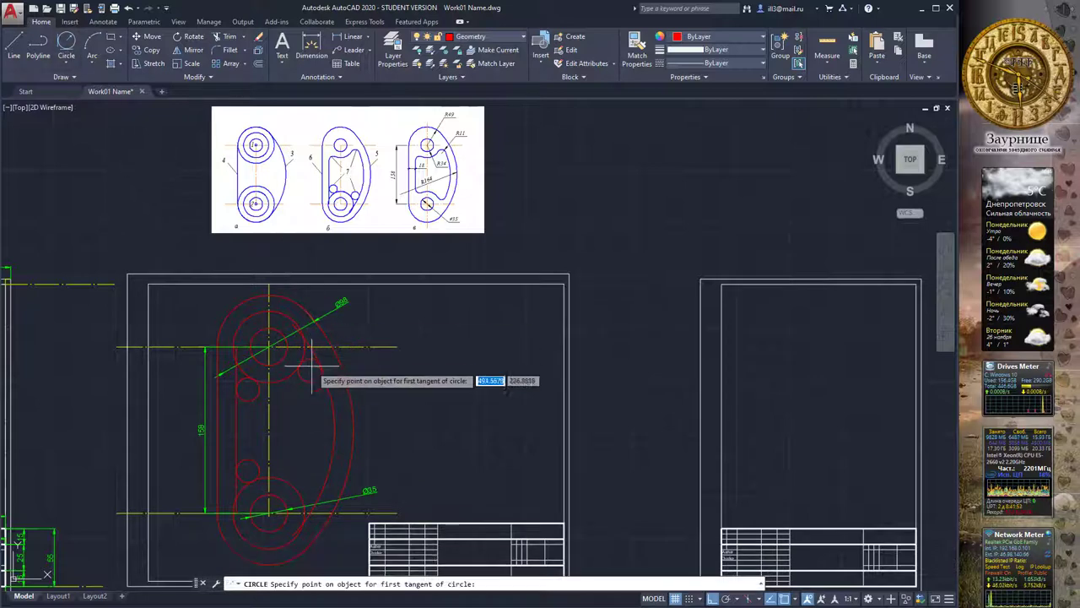
{"action": "left_click", "coordinate": [304, 489]}
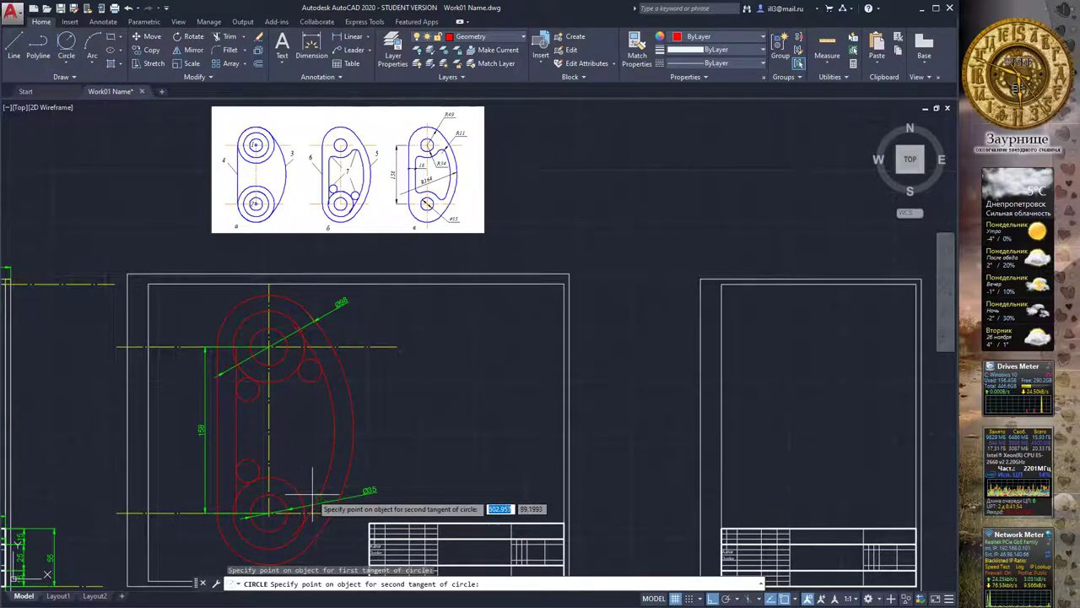
{"action": "left_click", "coordinate": [312, 495]}
{"action": "key", "text": "Return"}
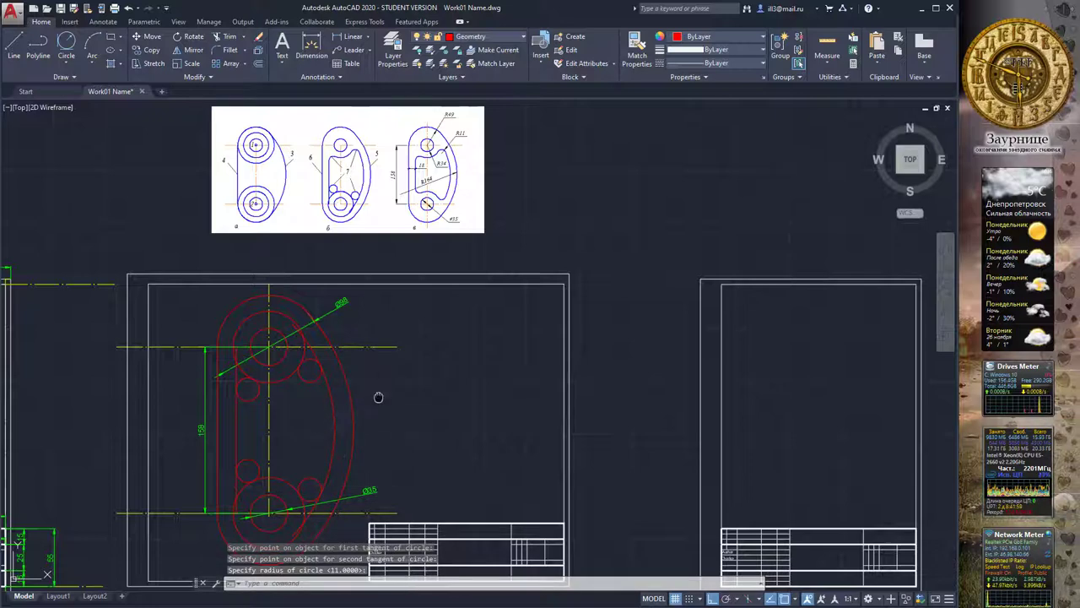
{"action": "middle_click_drag", "start_coordinate": [378, 397], "coordinate": [382, 367]}
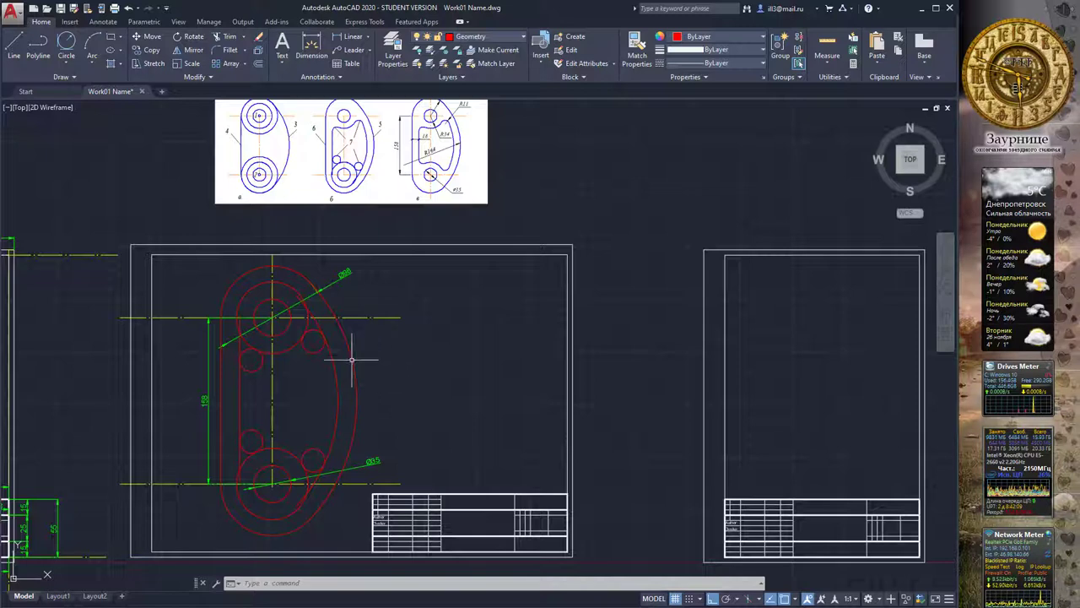
Trim the left vertical line's piece inside the upper circle, using the circle, right arc and line as edges.
{"action": "left_click", "coordinate": [225, 36]}
{"action": "scroll", "coordinate": [270, 359], "scroll_direction": "up", "scroll_amount": 2}
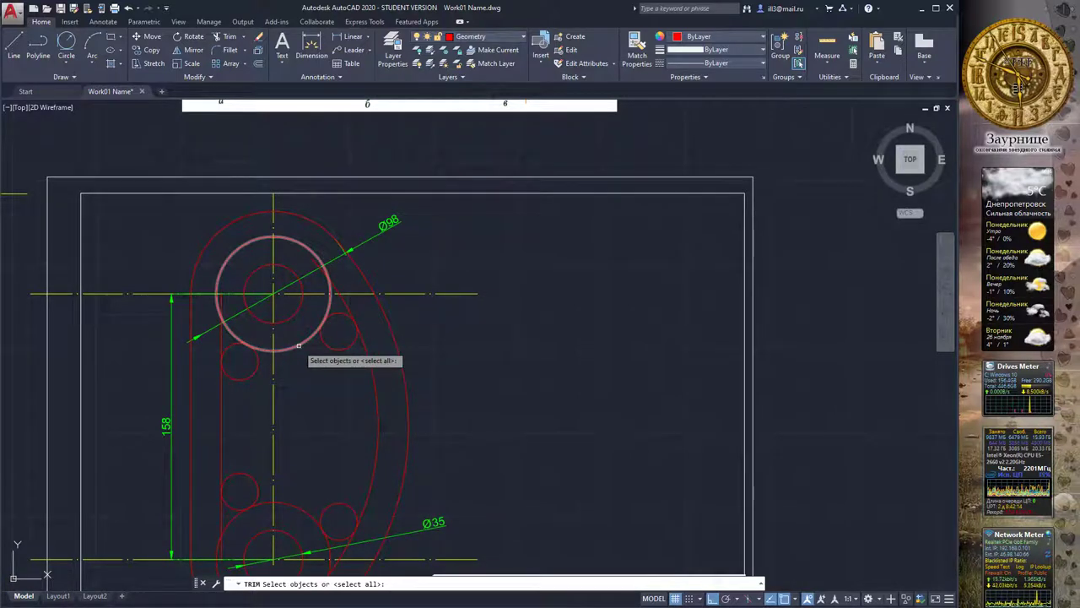
{"action": "left_click", "coordinate": [298, 346]}
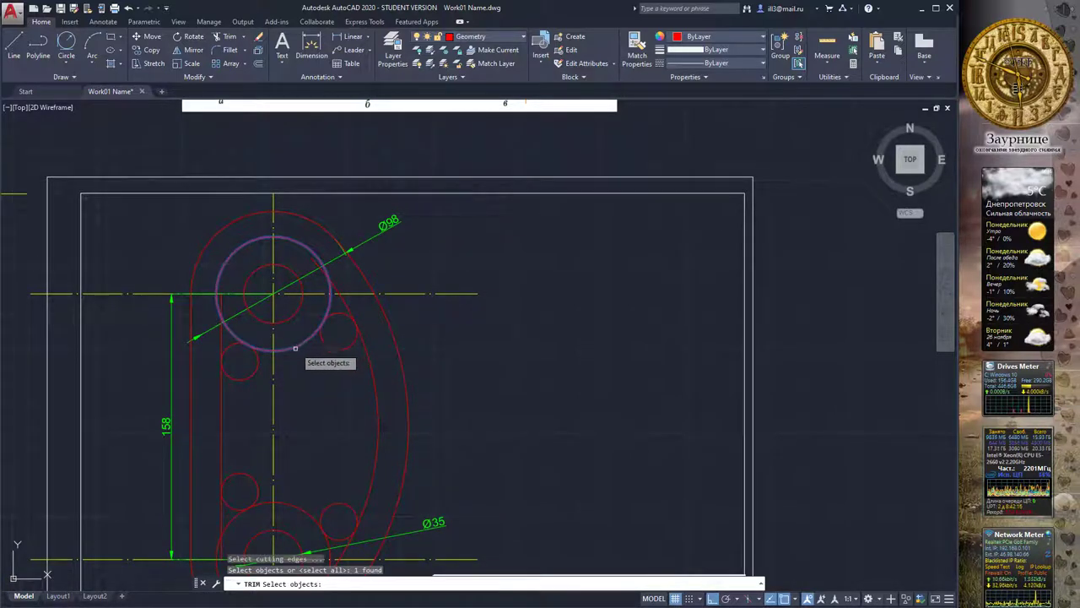
{"action": "left_click", "coordinate": [374, 366]}
{"action": "left_click", "coordinate": [221, 402]}
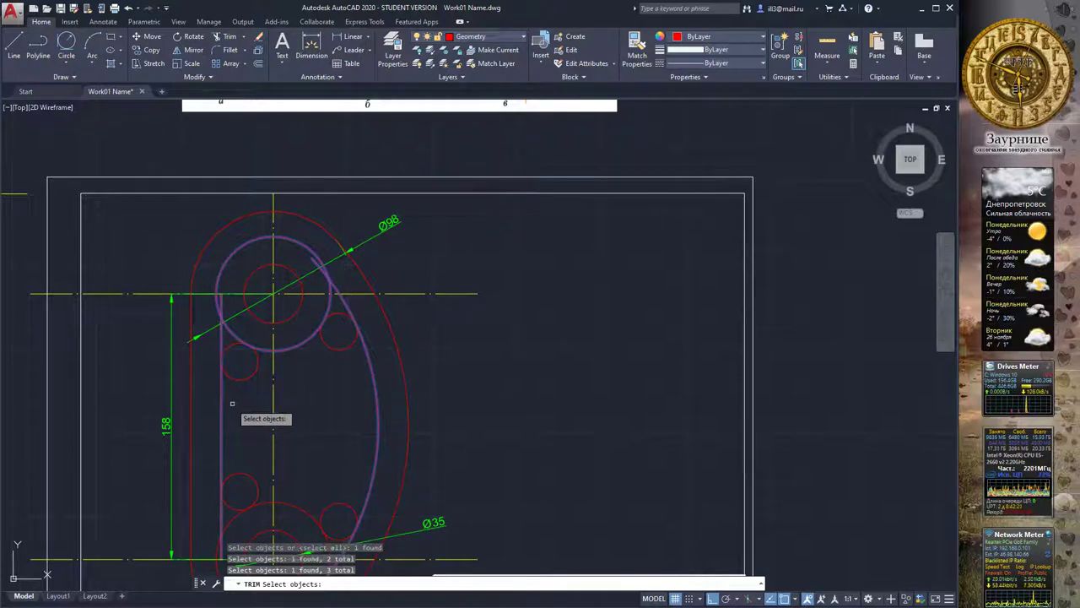
{"action": "key", "text": "Return"}
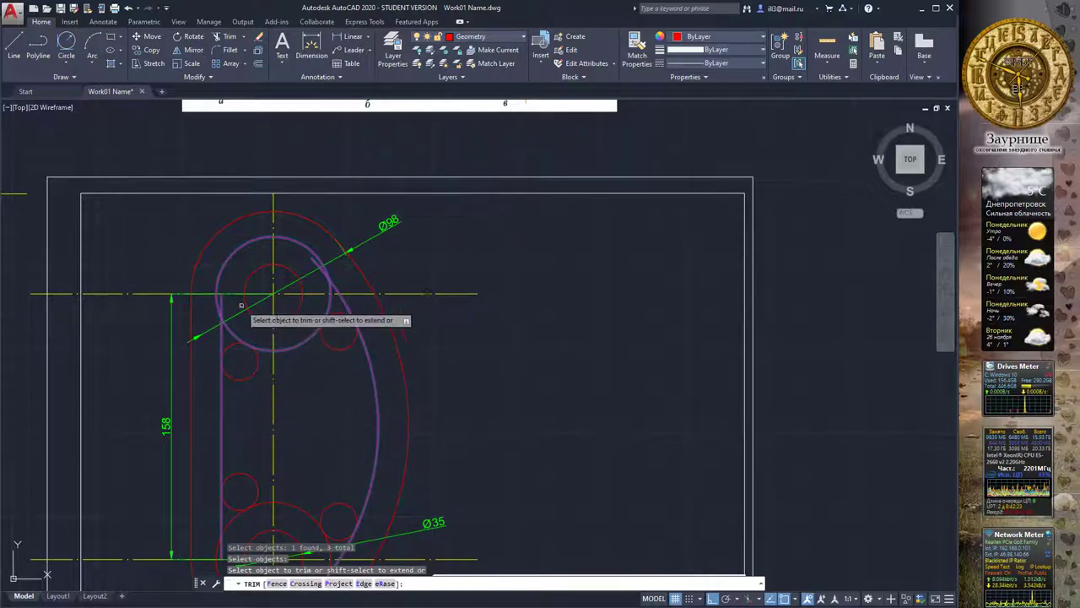
{"action": "left_click", "coordinate": [221, 300]}
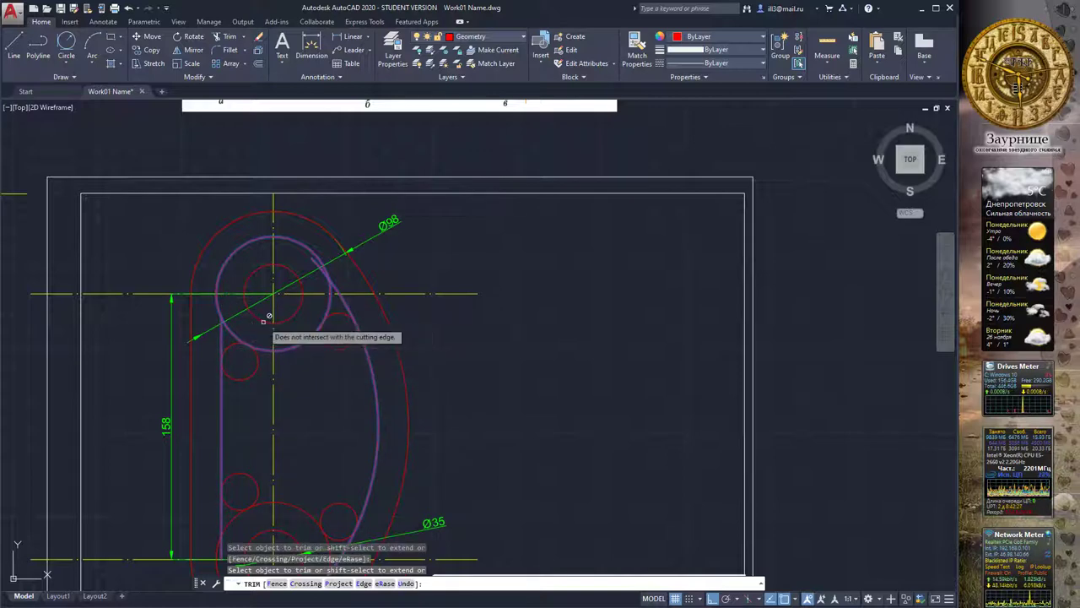
End trimming and pan the drawing slightly down and right to review.
{"action": "scroll", "coordinate": [253, 324], "scroll_direction": "down", "scroll_amount": 4}
{"action": "scroll", "coordinate": [279, 317], "scroll_direction": "up", "scroll_amount": 2}
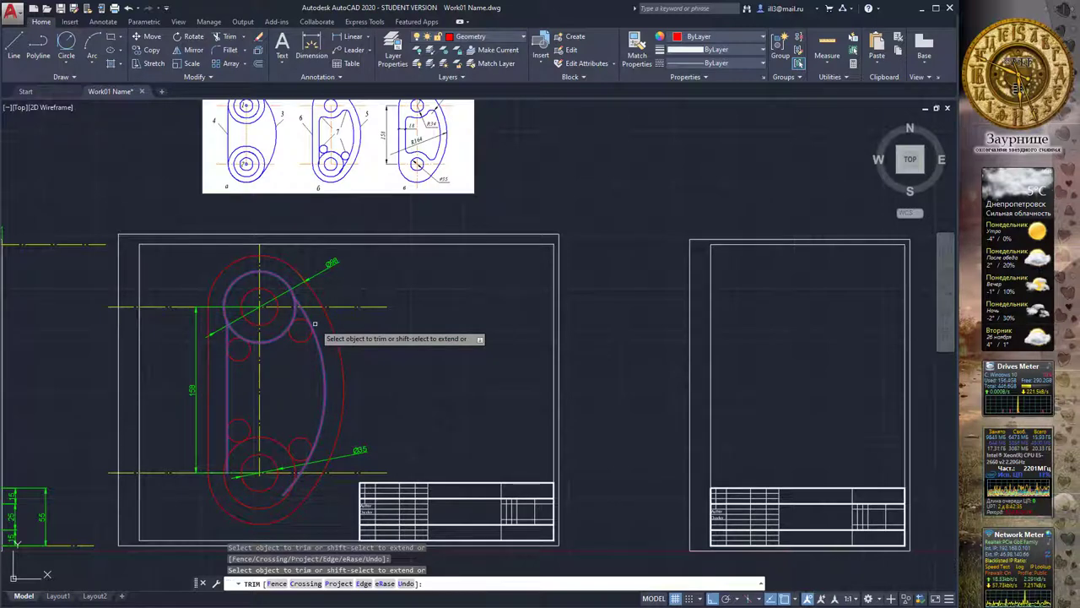
{"action": "scroll", "coordinate": [346, 304], "scroll_direction": "down", "scroll_amount": 2}
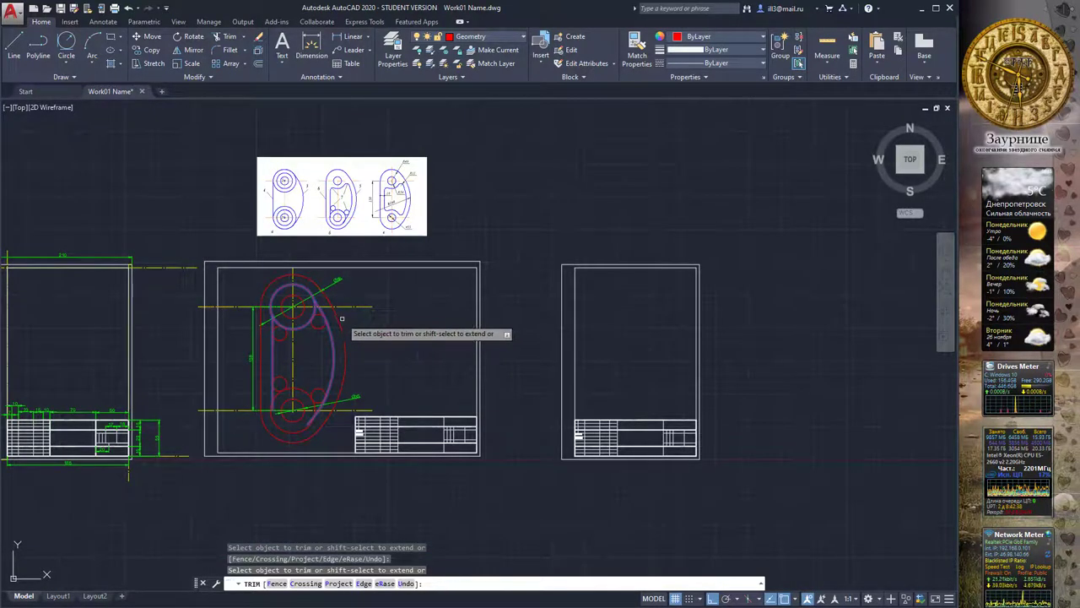
{"action": "key", "text": "Escape"}
{"action": "scroll", "coordinate": [330, 330], "scroll_direction": "up", "scroll_amount": 2}
{"action": "scroll", "coordinate": [328, 329], "scroll_direction": "up", "scroll_amount": 2}
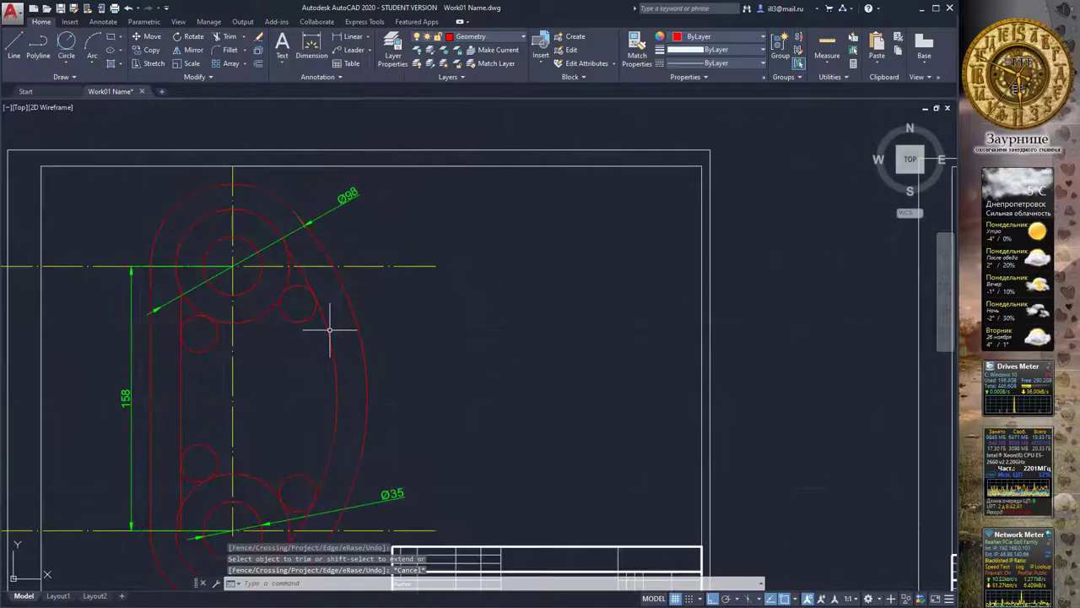
{"action": "middle_click_drag", "start_coordinate": [326, 301], "coordinate": [336, 323]}
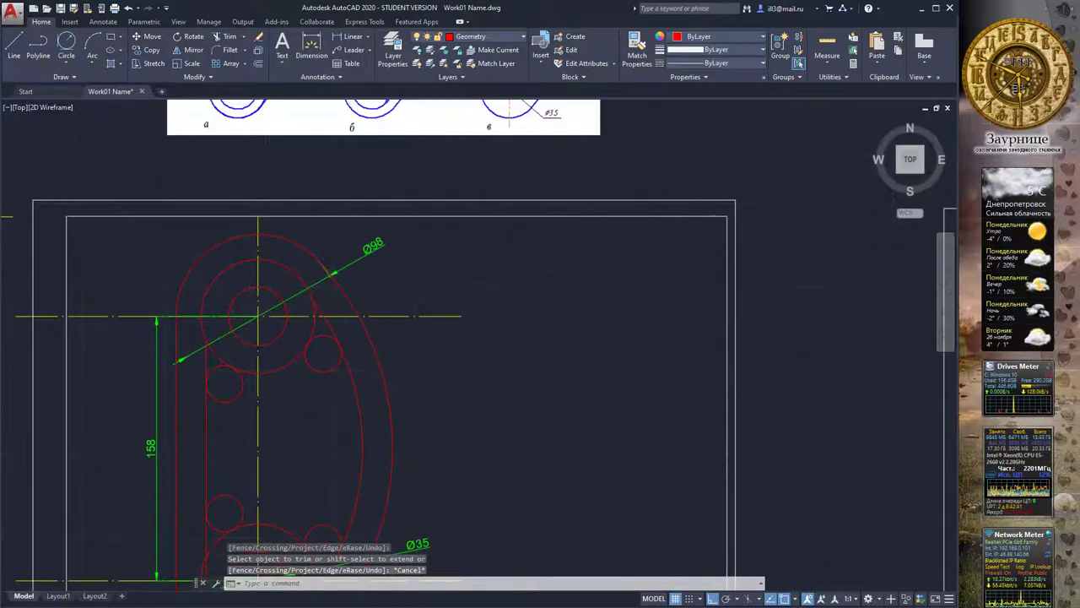
Start a trim with the two small upper circles as cutting edges, then cancel it.
{"action": "left_click", "coordinate": [229, 38]}
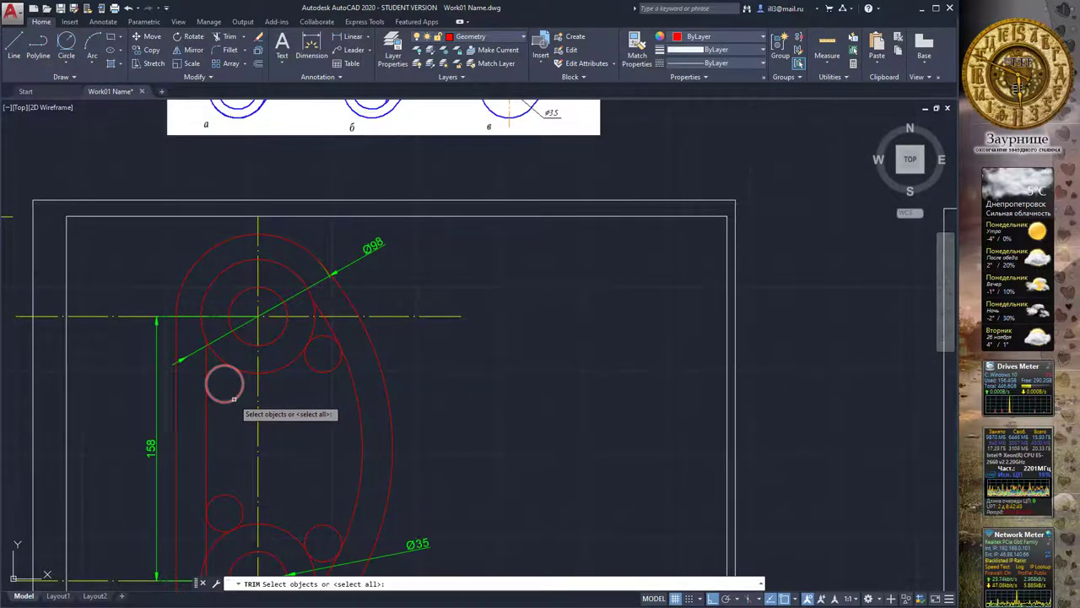
{"action": "left_click", "coordinate": [234, 398]}
{"action": "left_click", "coordinate": [319, 371]}
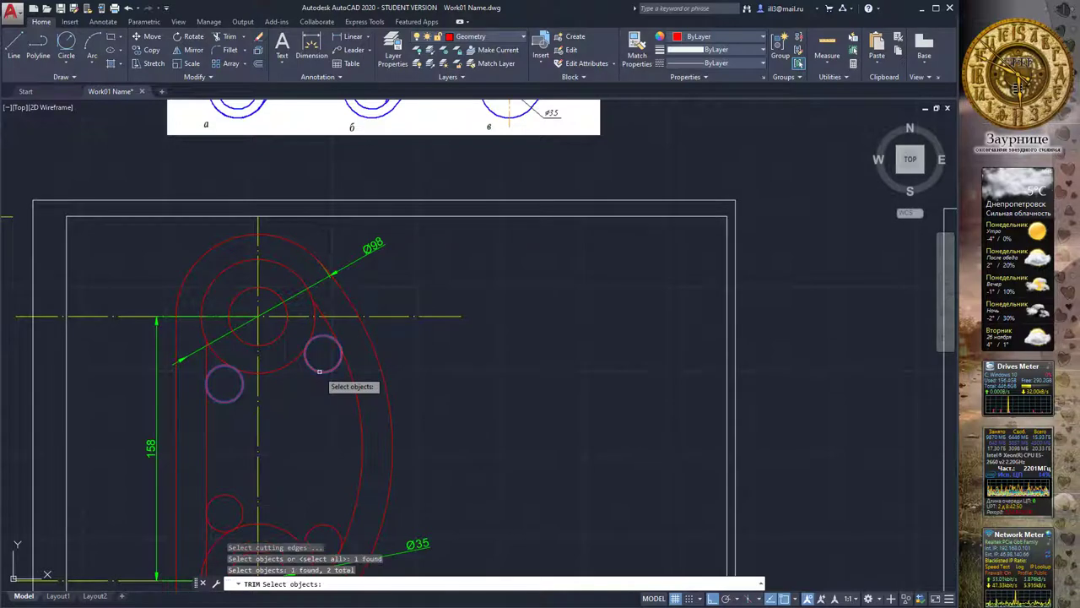
{"action": "key", "text": "Return"}
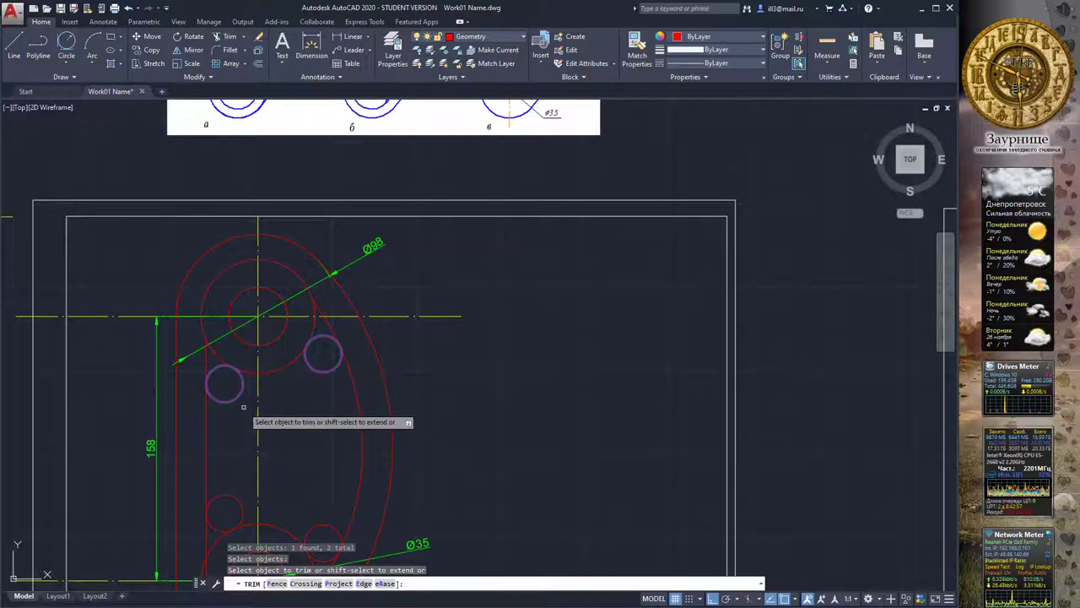
{"action": "key", "text": "Escape"}
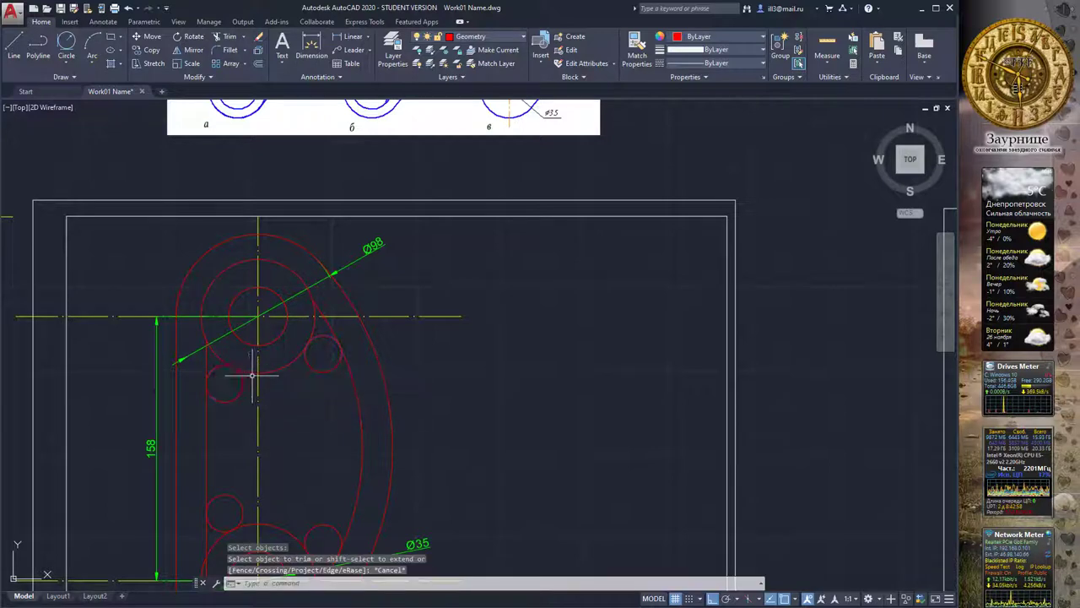
Trim the lower part of the small left circle against the upper circle, left line and right arc.
{"action": "key", "text": "Return"}
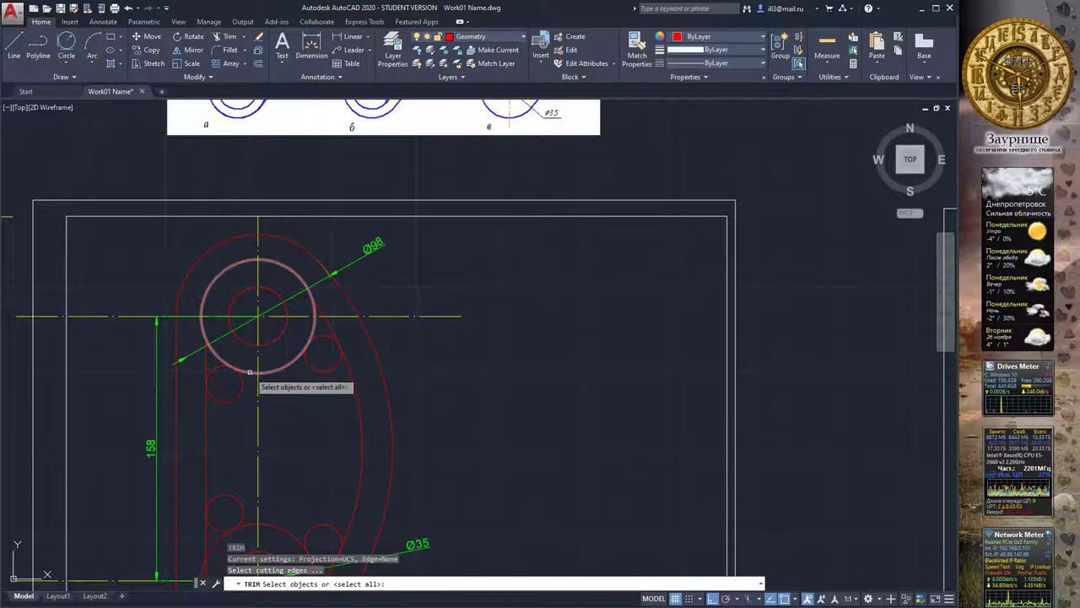
{"action": "left_click", "coordinate": [250, 373]}
{"action": "left_click", "coordinate": [202, 430]}
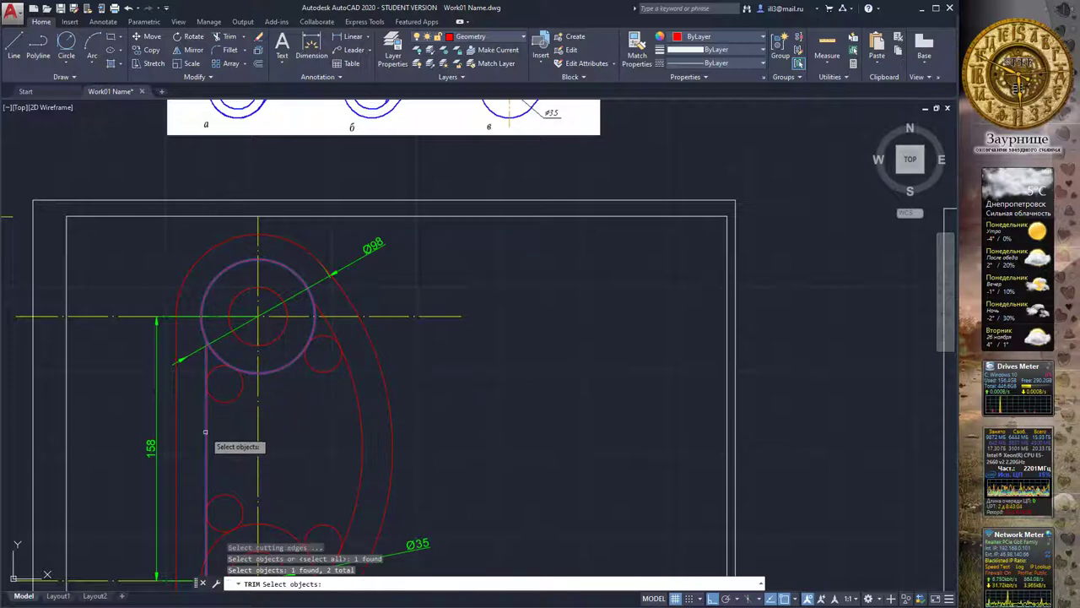
{"action": "left_click", "coordinate": [353, 387]}
{"action": "key", "text": "Return"}
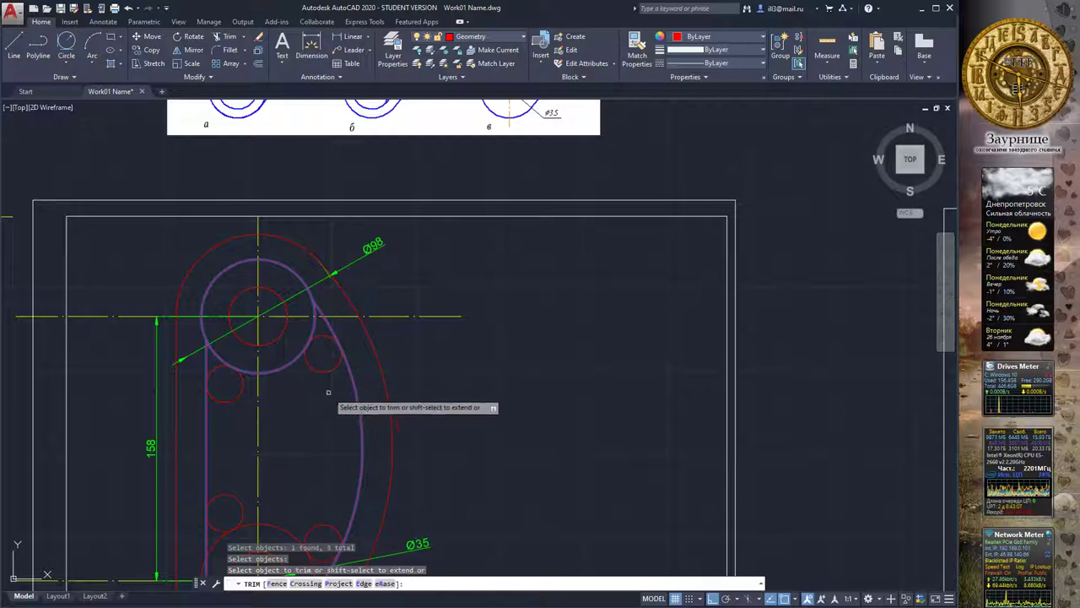
{"action": "left_click", "coordinate": [229, 405]}
{"action": "key", "text": "Return"}
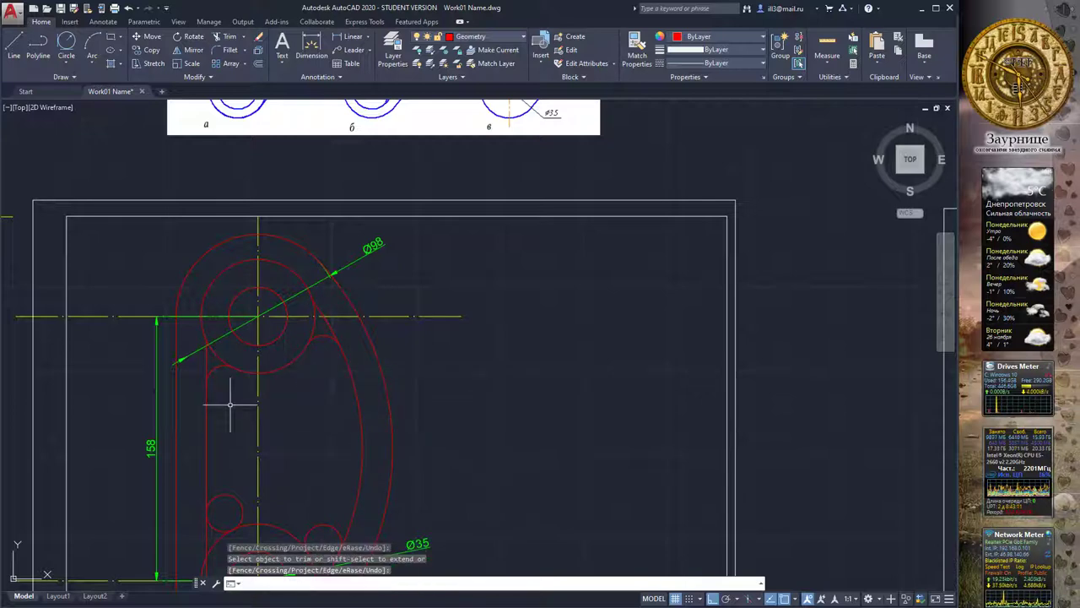
Trim the excess small-circle arc near the upper circle, using the middle circle and neighbouring arc as edges.
{"action": "key", "text": "Return"}
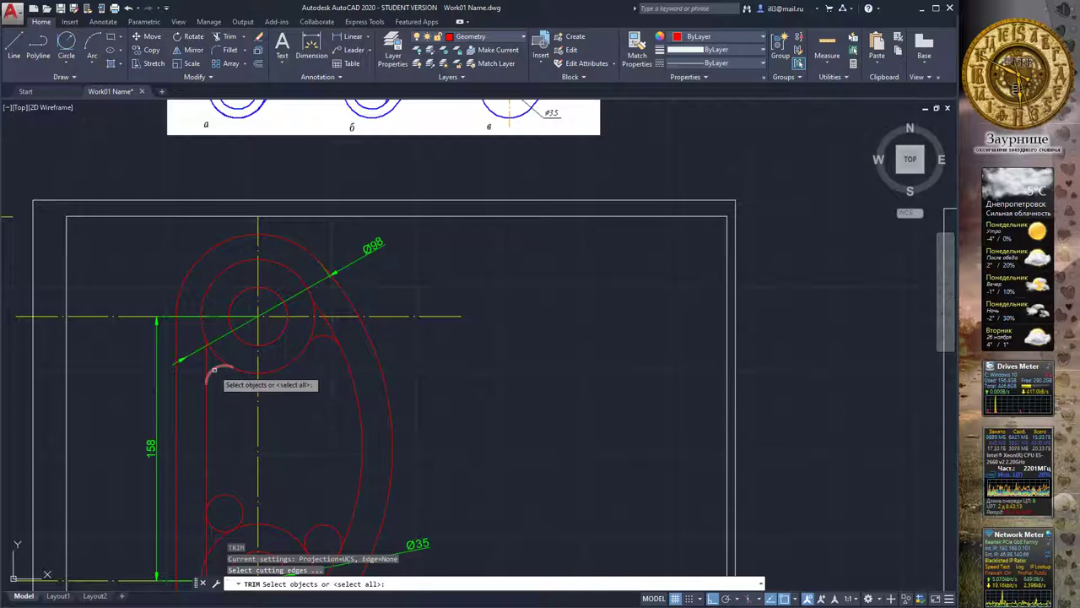
{"action": "left_click", "coordinate": [290, 364]}
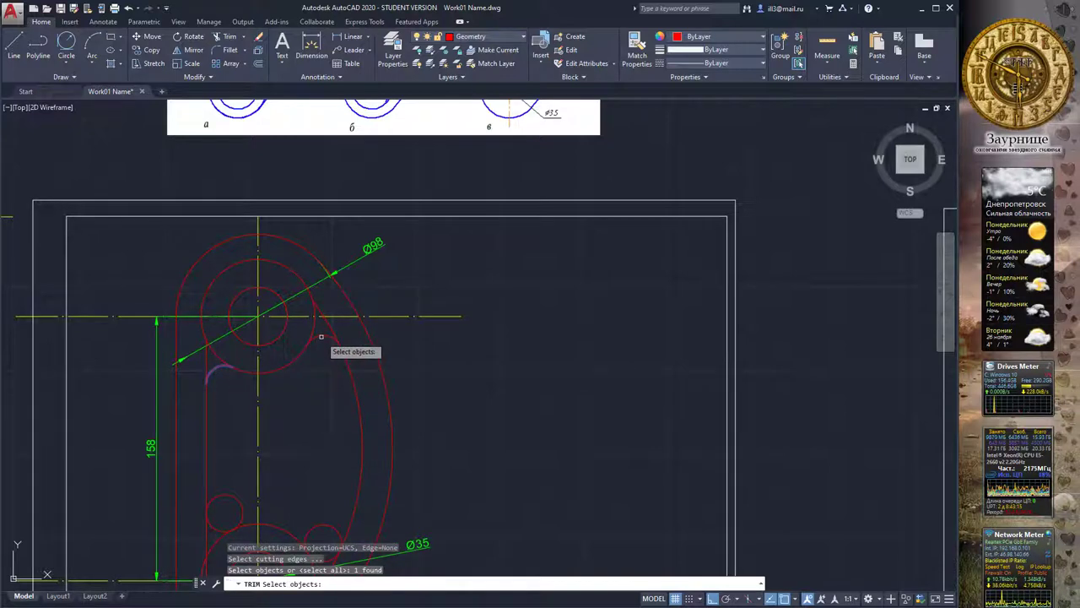
{"action": "left_click", "coordinate": [321, 335]}
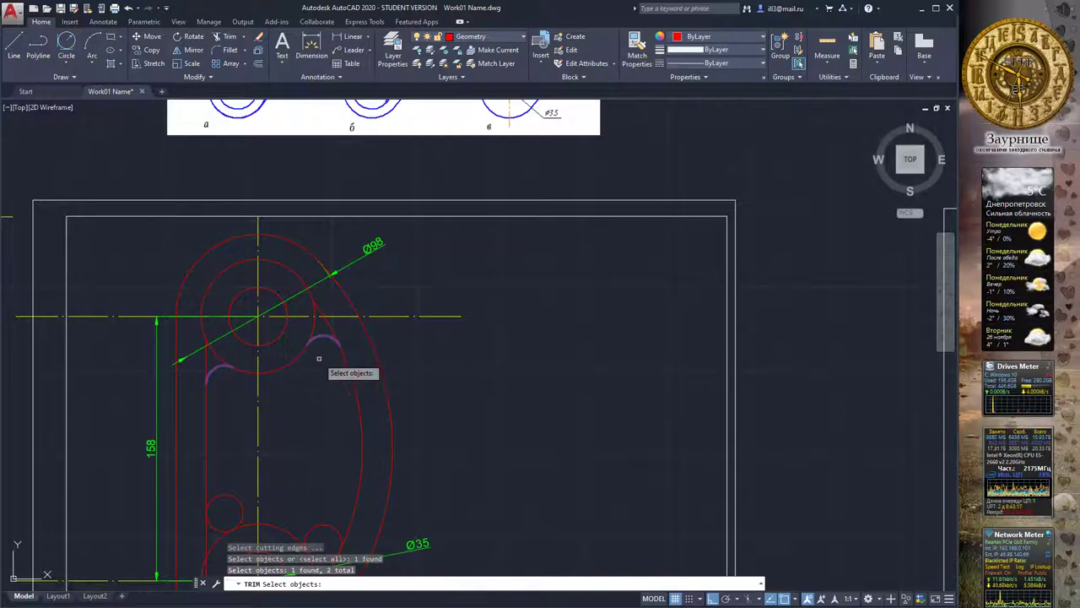
{"action": "key", "text": "Return"}
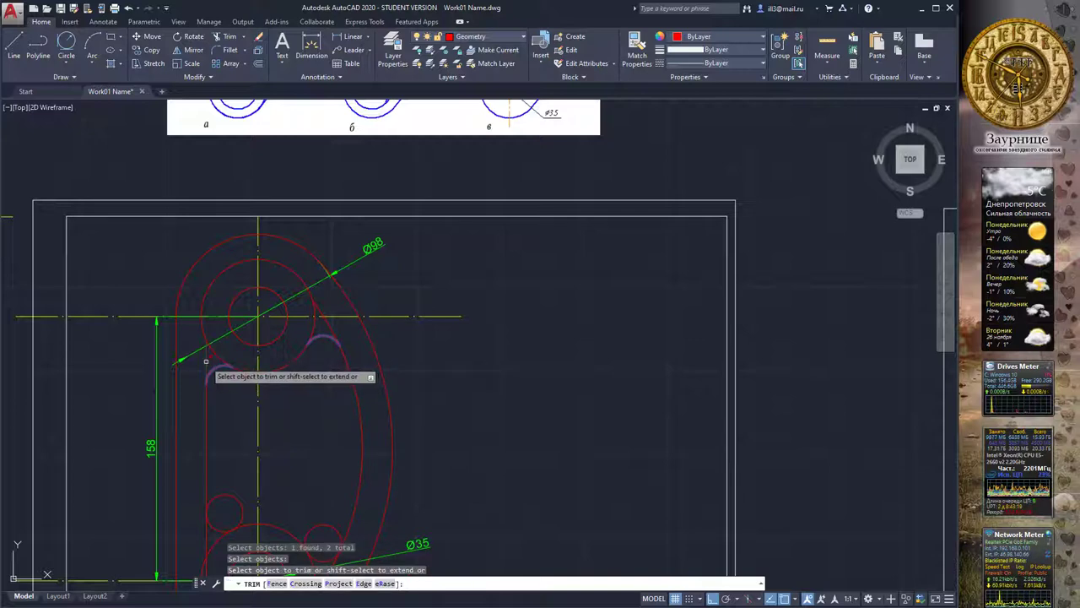
{"action": "scroll", "coordinate": [283, 367], "scroll_direction": "down", "scroll_amount": 2}
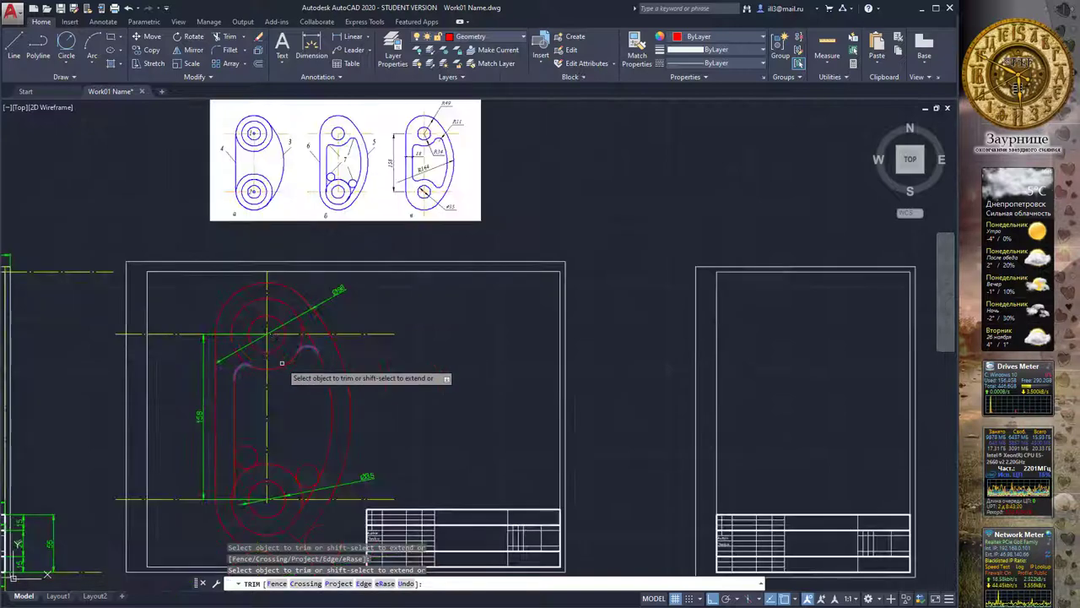
{"action": "left_click", "coordinate": [309, 341]}
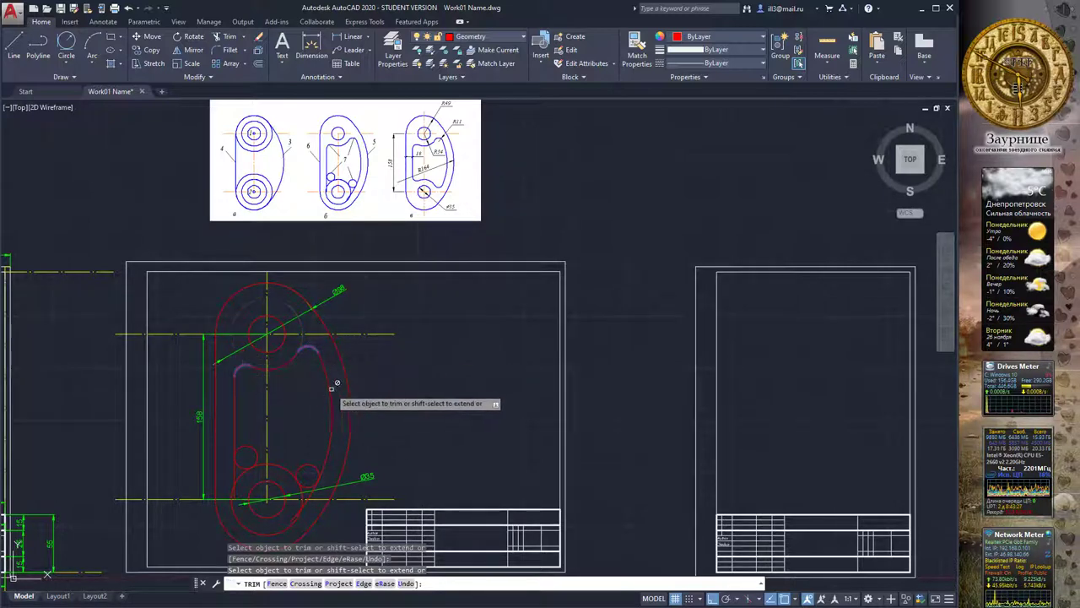
{"action": "key", "text": "Return"}
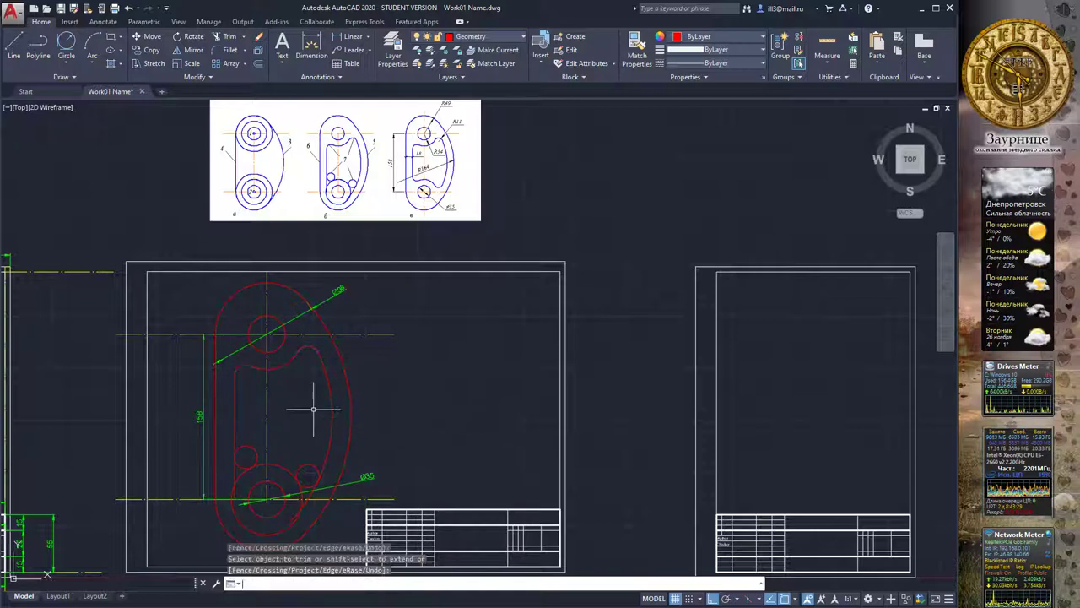
{"action": "scroll", "coordinate": [300, 449], "scroll_direction": "up", "scroll_amount": 2}
Trim a piece of the outline using the large lower circle as the cutting edge.
{"action": "scroll", "coordinate": [313, 309], "scroll_direction": "up", "scroll_amount": 2}
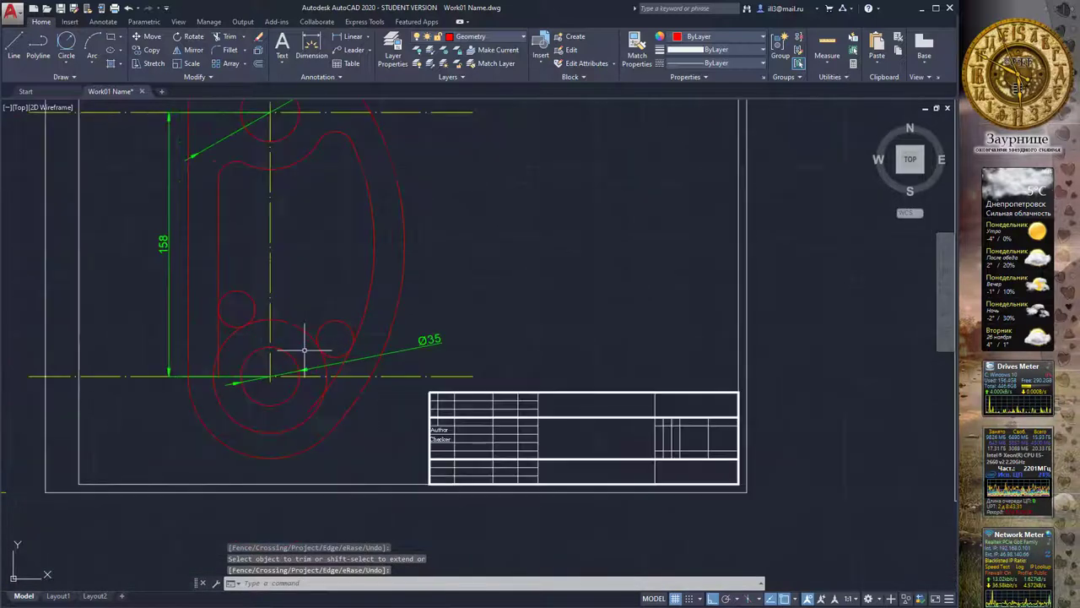
{"action": "scroll", "coordinate": [301, 356], "scroll_direction": "up", "scroll_amount": 2}
{"action": "key", "text": "Return"}
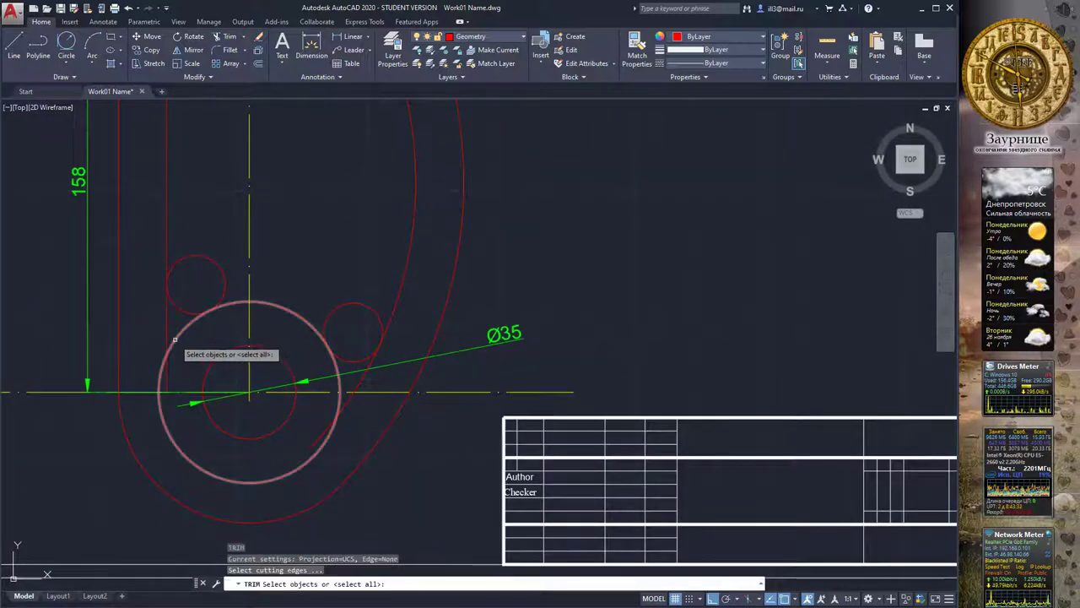
{"action": "left_click", "coordinate": [175, 339]}
{"action": "key", "text": "Return"}
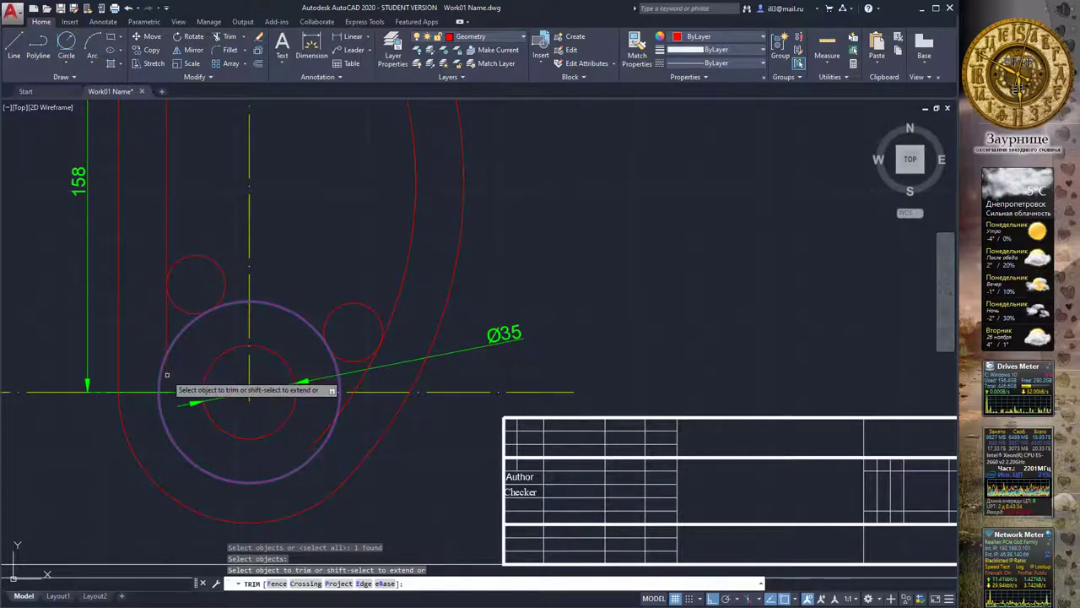
{"action": "left_click", "coordinate": [324, 437]}
{"action": "key", "text": "Return"}
{"action": "key", "text": "Return"}
Trim the small lower-left and lower-right circles against the vertical line, inner arc and lower circle.
{"action": "scroll", "coordinate": [249, 443], "scroll_direction": "down", "scroll_amount": 2}
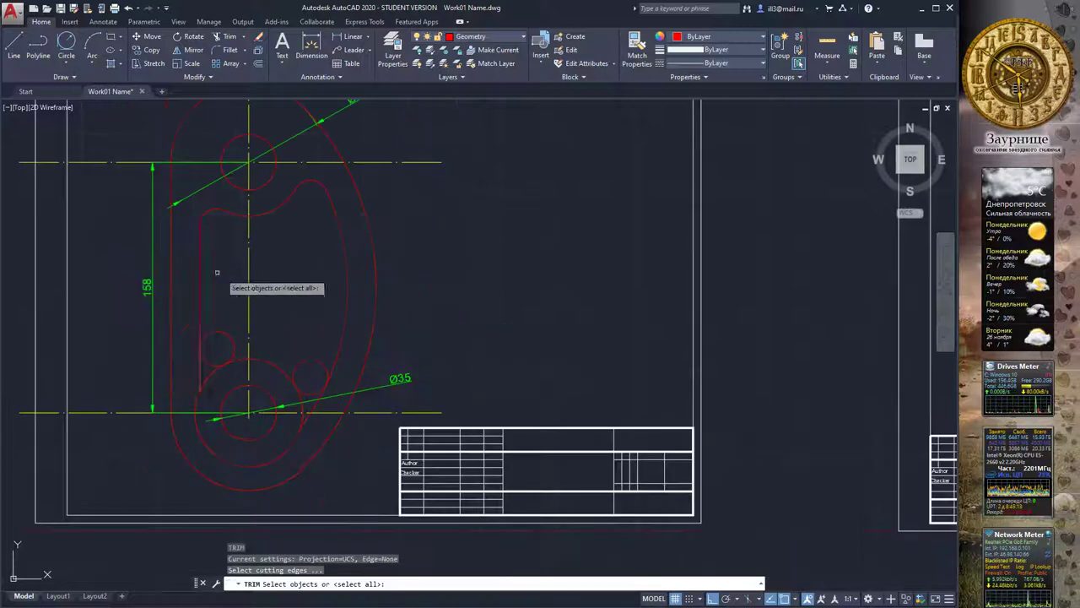
{"action": "left_click", "coordinate": [200, 291]}
{"action": "left_click", "coordinate": [346, 308]}
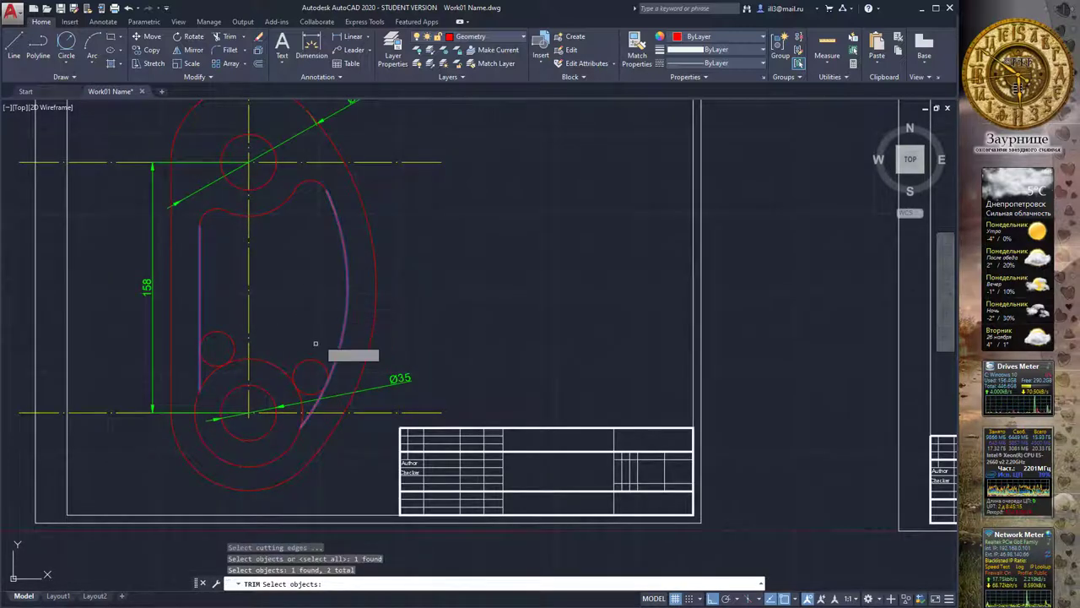
{"action": "left_click", "coordinate": [276, 366]}
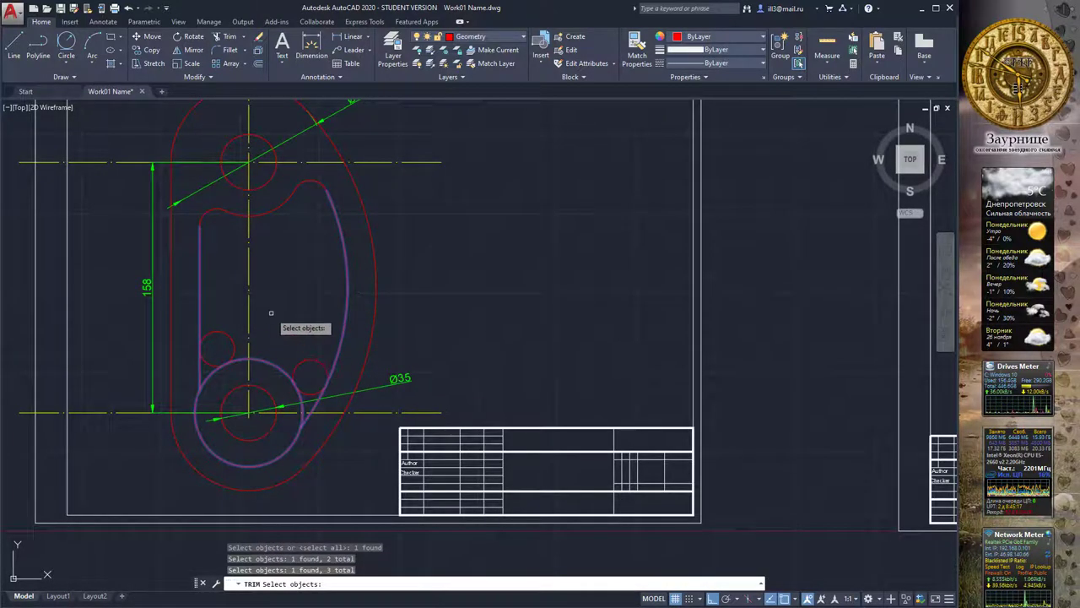
{"action": "key", "text": "Return"}
{"action": "left_click", "coordinate": [220, 331]}
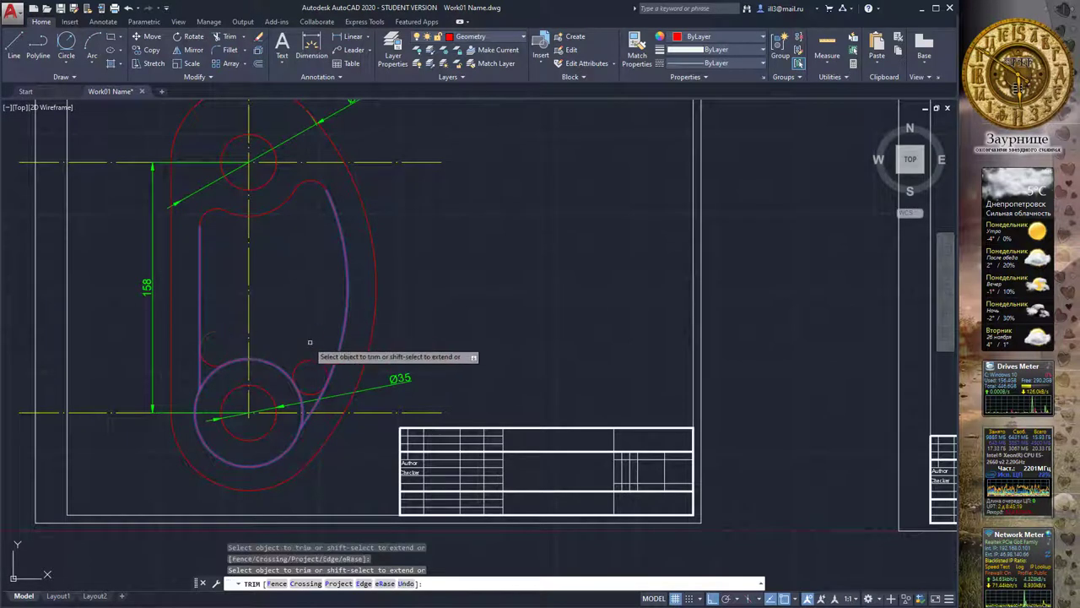
{"action": "left_click", "coordinate": [315, 361]}
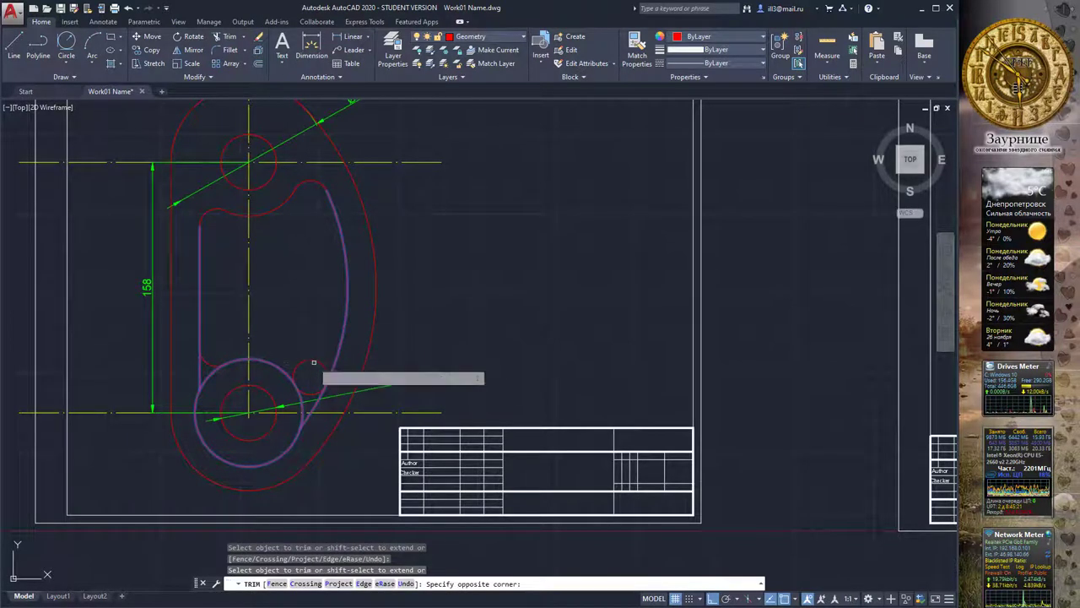
{"action": "left_click", "coordinate": [314, 361]}
{"action": "left_click", "coordinate": [313, 362]}
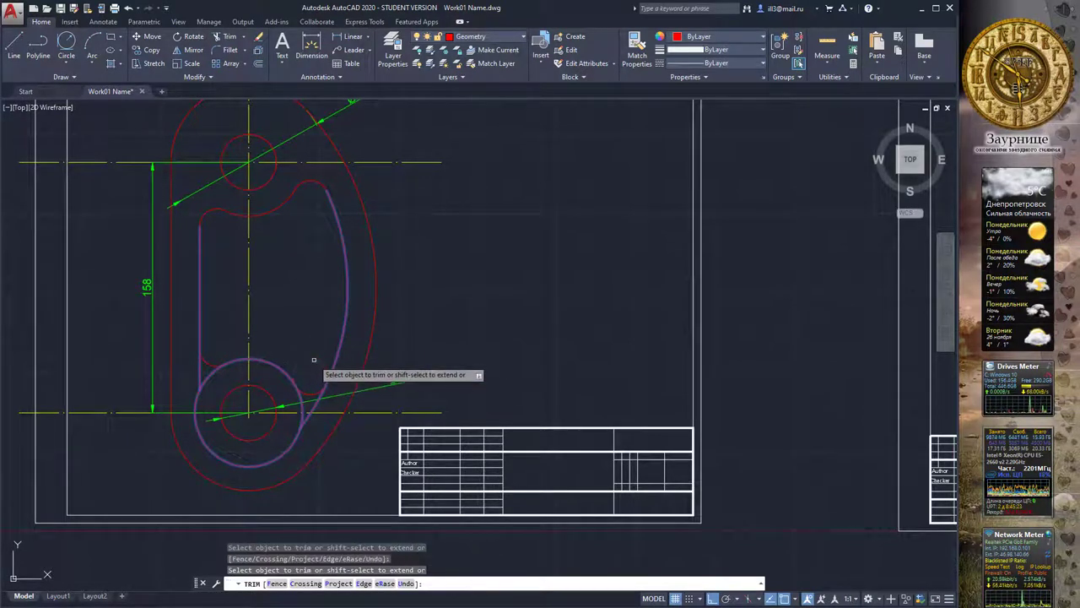
{"action": "key", "text": "Return"}
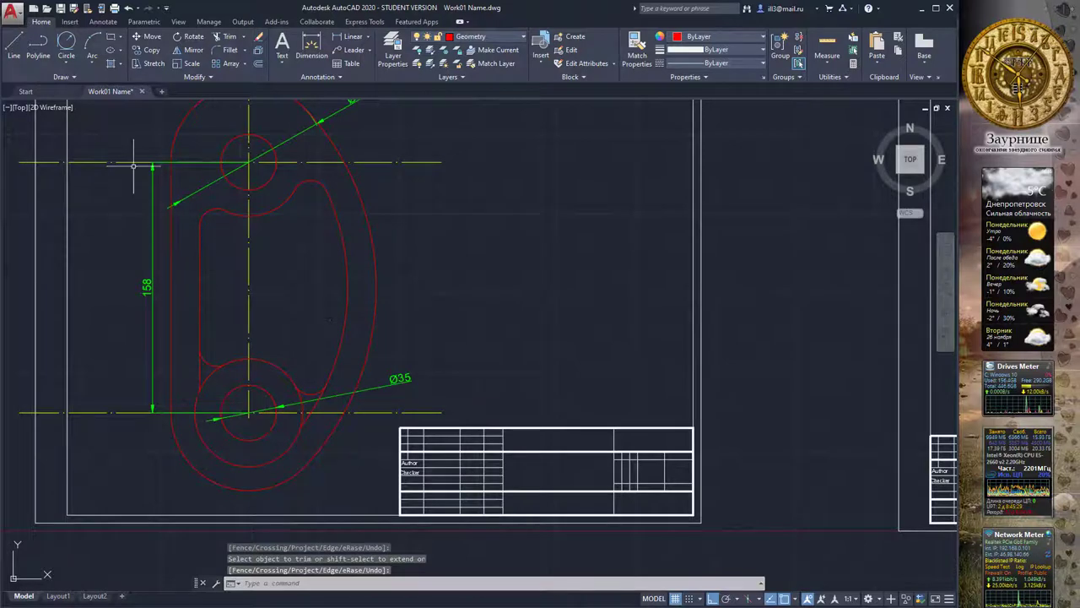
Trim away the lower circle's segment between the lower-left and lower-right blending arcs.
{"action": "left_click", "coordinate": [226, 36]}
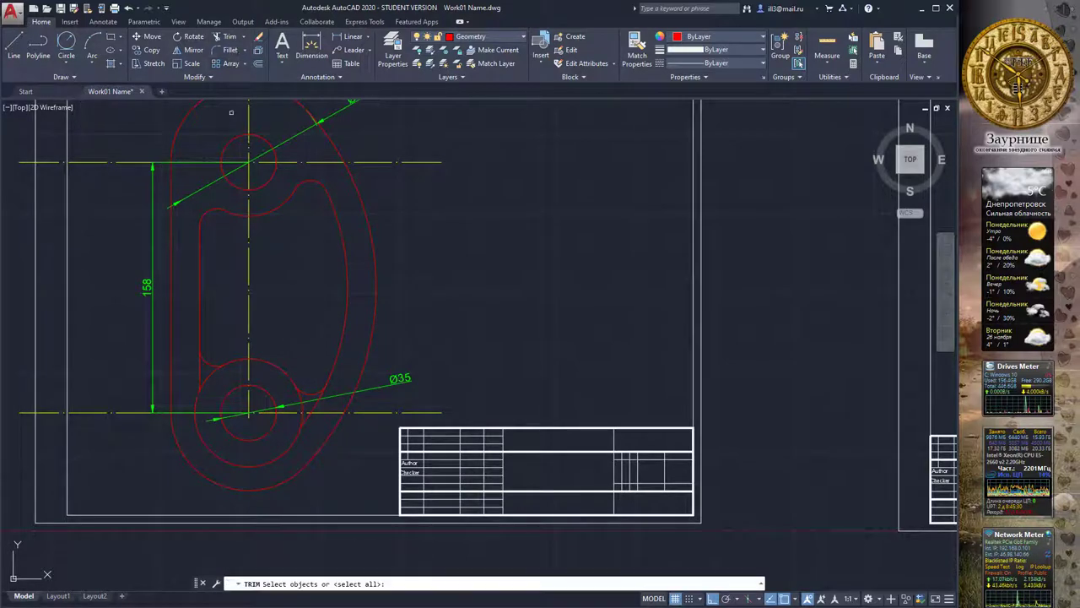
{"action": "left_click", "coordinate": [207, 357]}
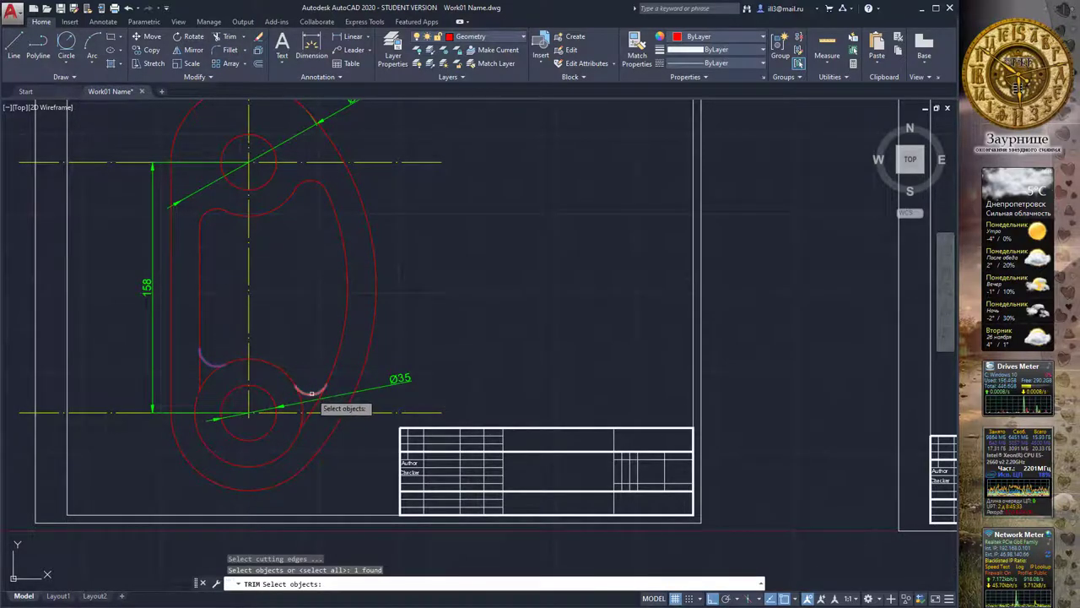
{"action": "left_click", "coordinate": [314, 387]}
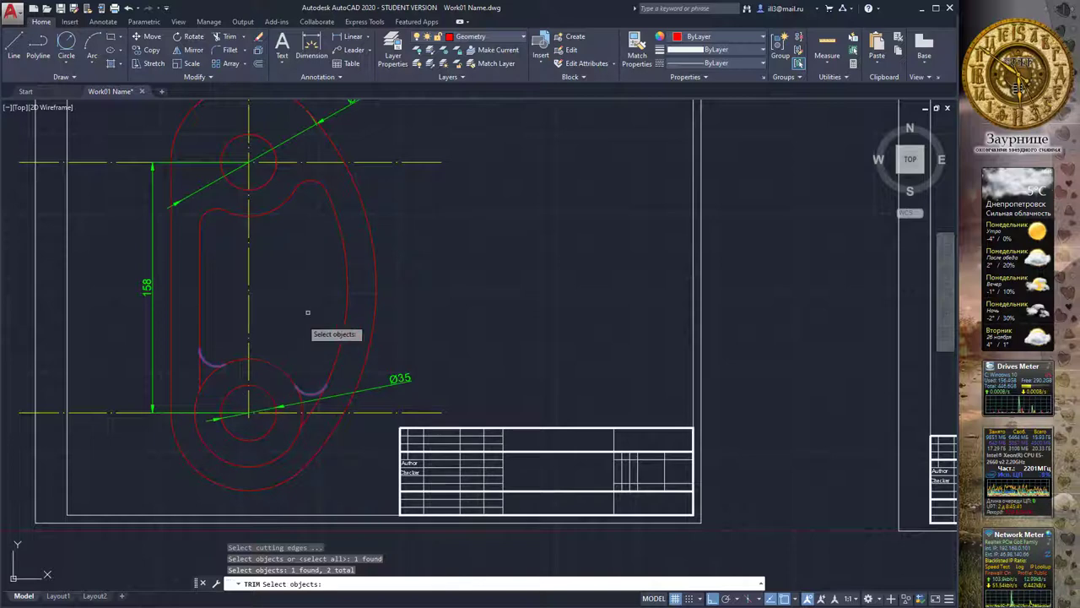
{"action": "key", "text": "Return"}
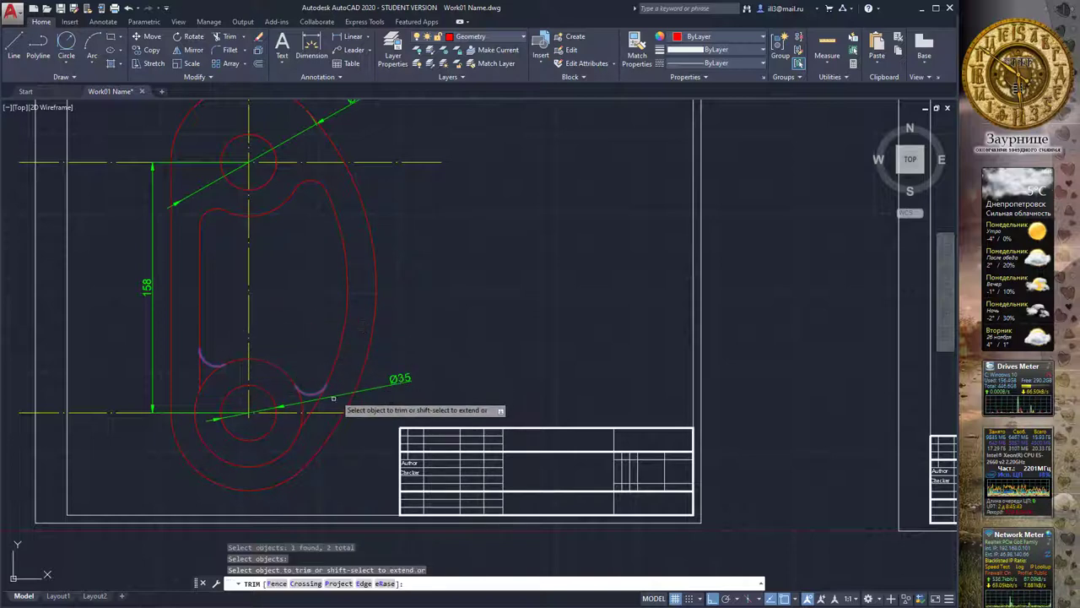
{"action": "left_click", "coordinate": [308, 419]}
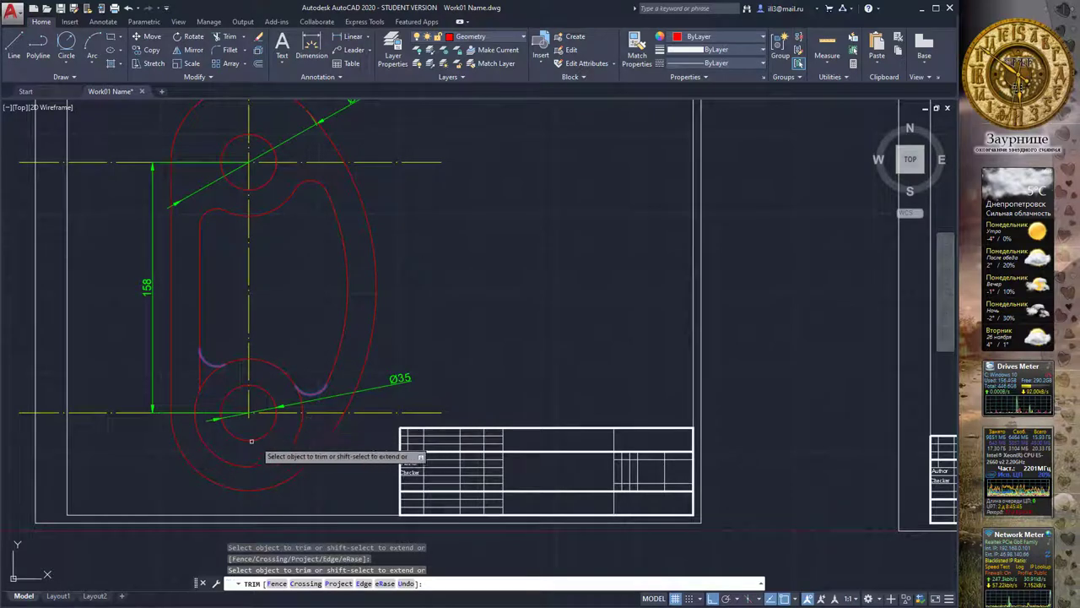
{"action": "left_click", "coordinate": [310, 386]}
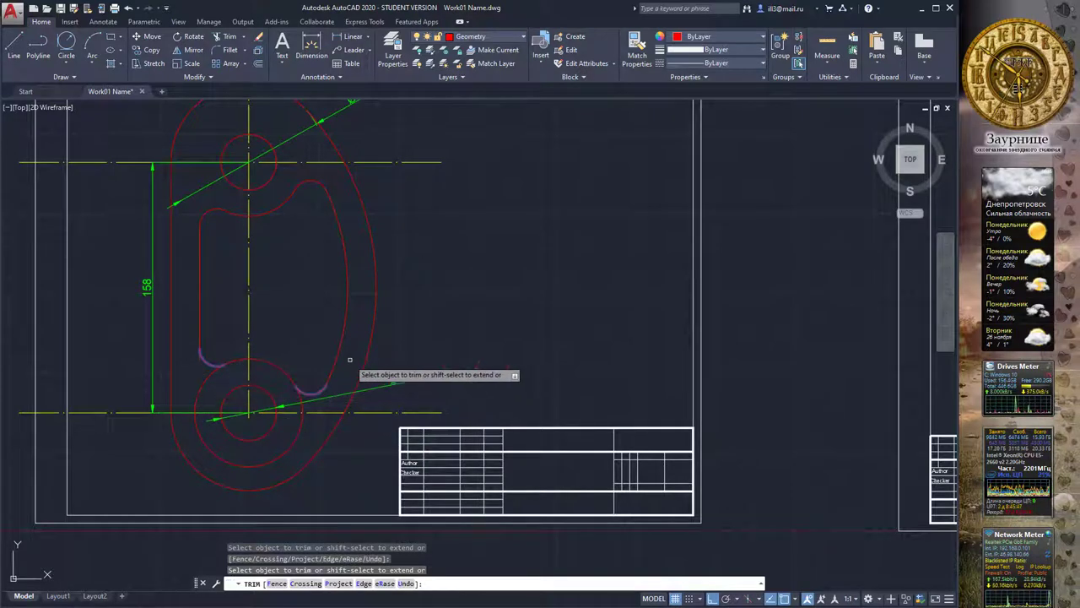
Exit trimming and pan the view to frame the finished part drawing.
{"action": "scroll", "coordinate": [349, 360], "scroll_direction": "down", "scroll_amount": 5}
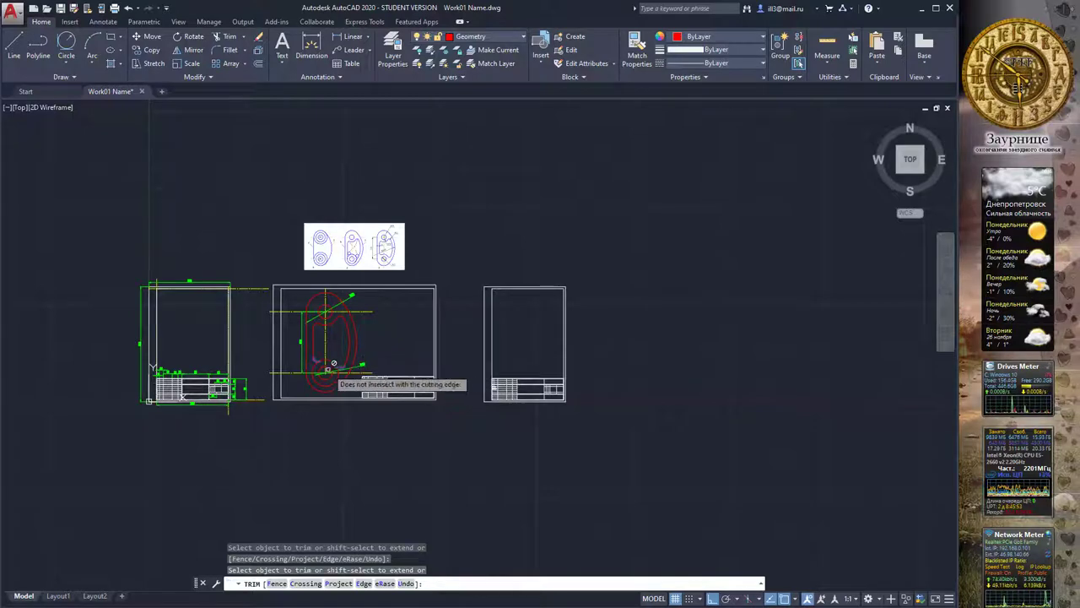
{"action": "scroll", "coordinate": [316, 367], "scroll_direction": "up", "scroll_amount": 2}
{"action": "scroll", "coordinate": [316, 367], "scroll_direction": "up", "scroll_amount": 2}
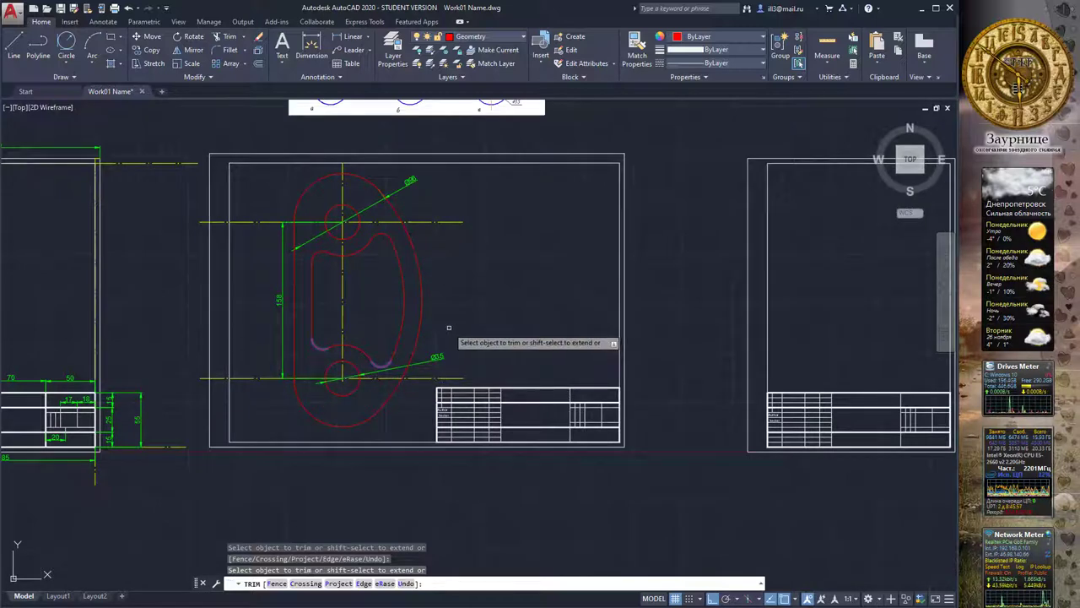
{"action": "scroll", "coordinate": [457, 331], "scroll_direction": "down", "scroll_amount": 2}
{"action": "middle_click_drag", "start_coordinate": [460, 274], "coordinate": [457, 283]}
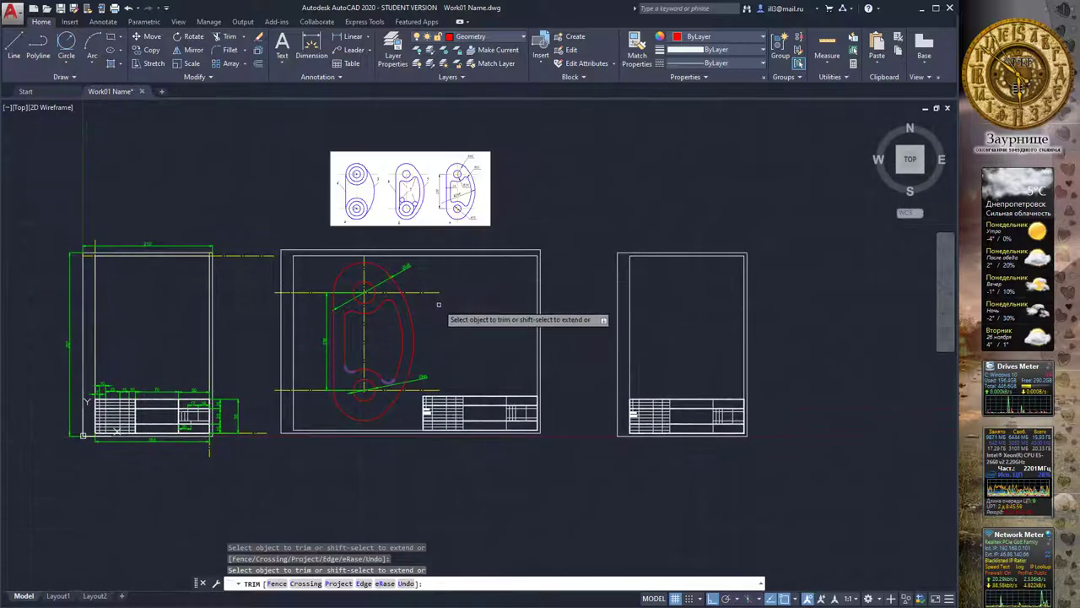
{"action": "key", "text": "Escape"}
{"action": "scroll", "coordinate": [443, 318], "scroll_direction": "up", "scroll_amount": 2}
{"action": "middle_click_drag", "start_coordinate": [460, 270], "coordinate": [446, 308]}
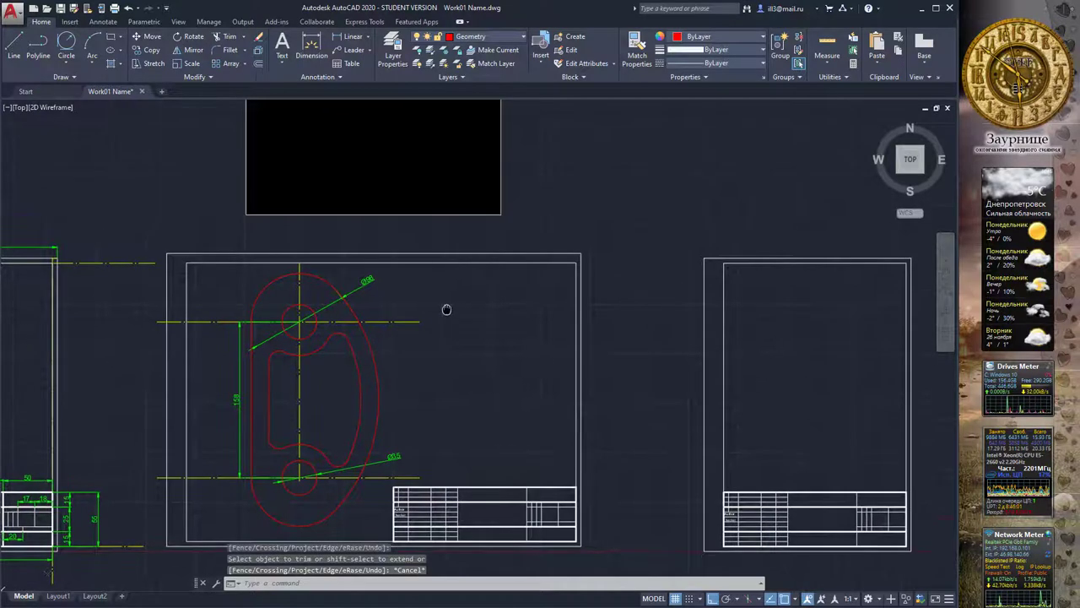
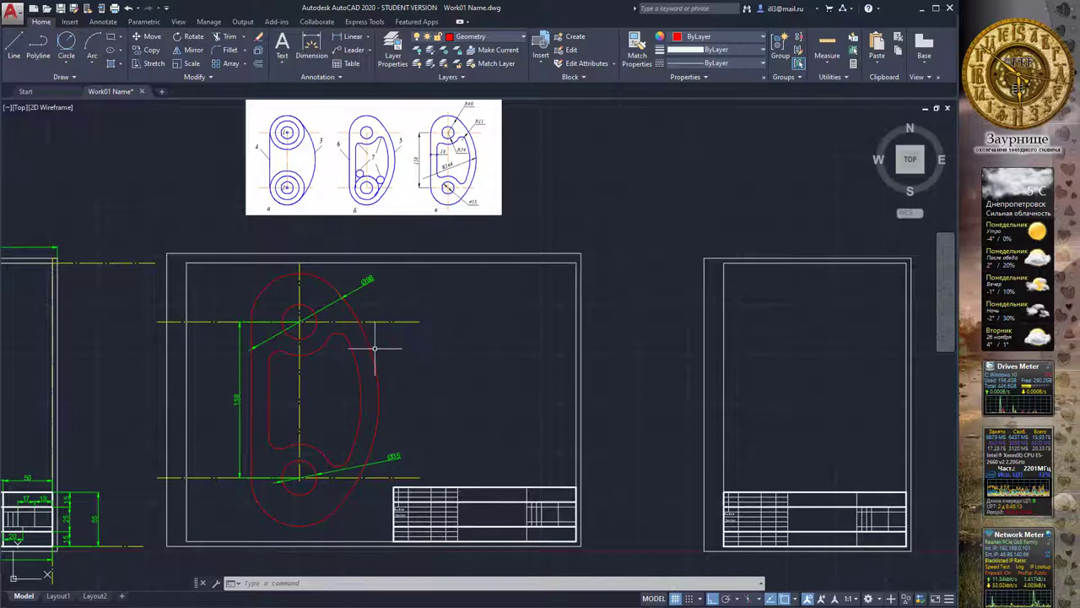
Save the drawing and make Dimention the current layer.
{"action": "left_click", "coordinate": [61, 9]}
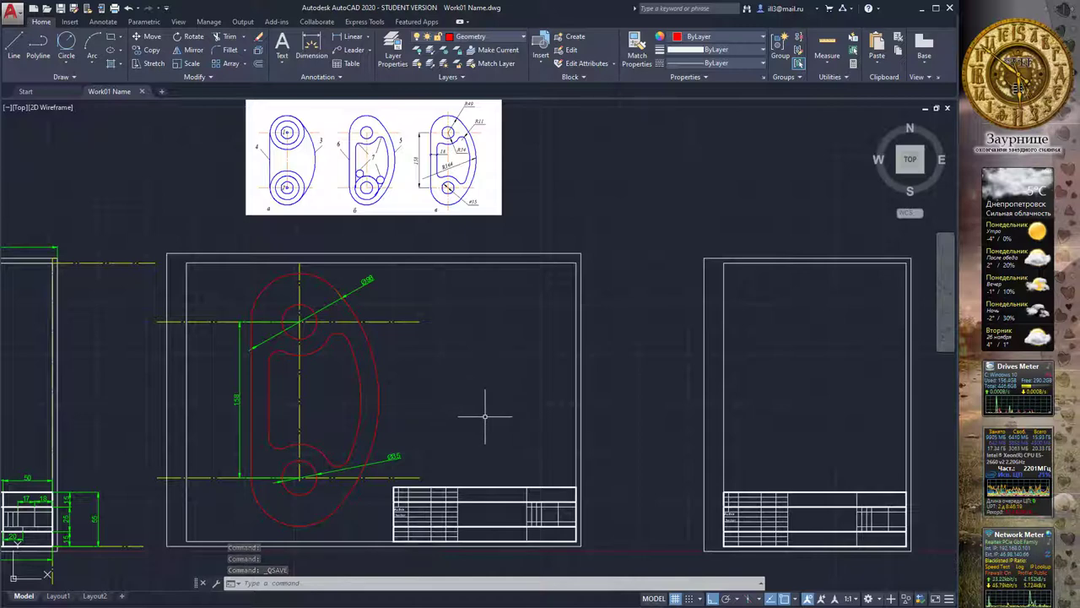
{"action": "left_click", "coordinate": [478, 36]}
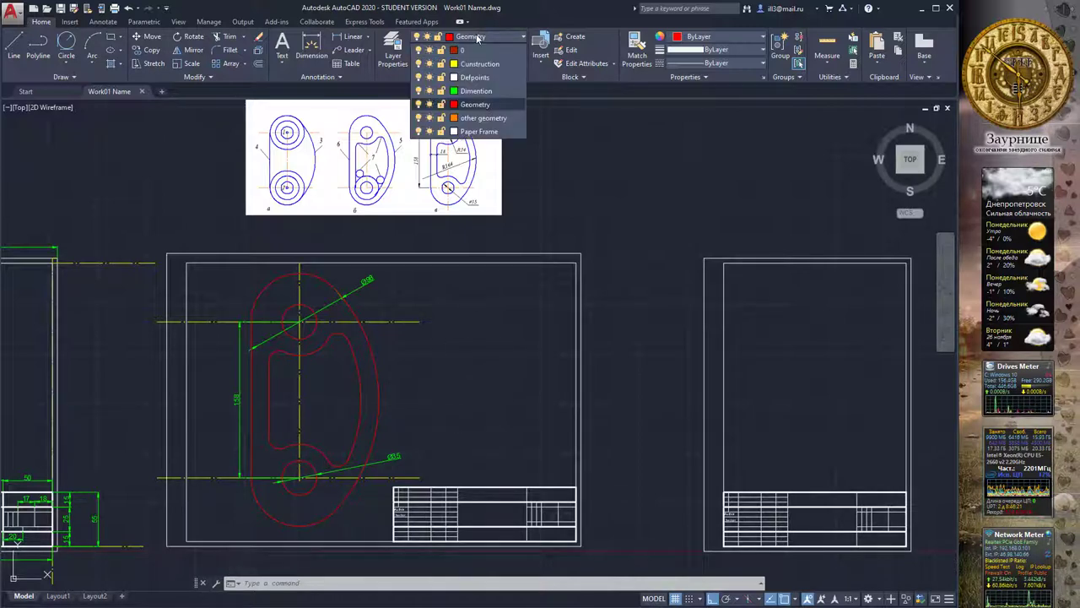
{"action": "left_click", "coordinate": [472, 93]}
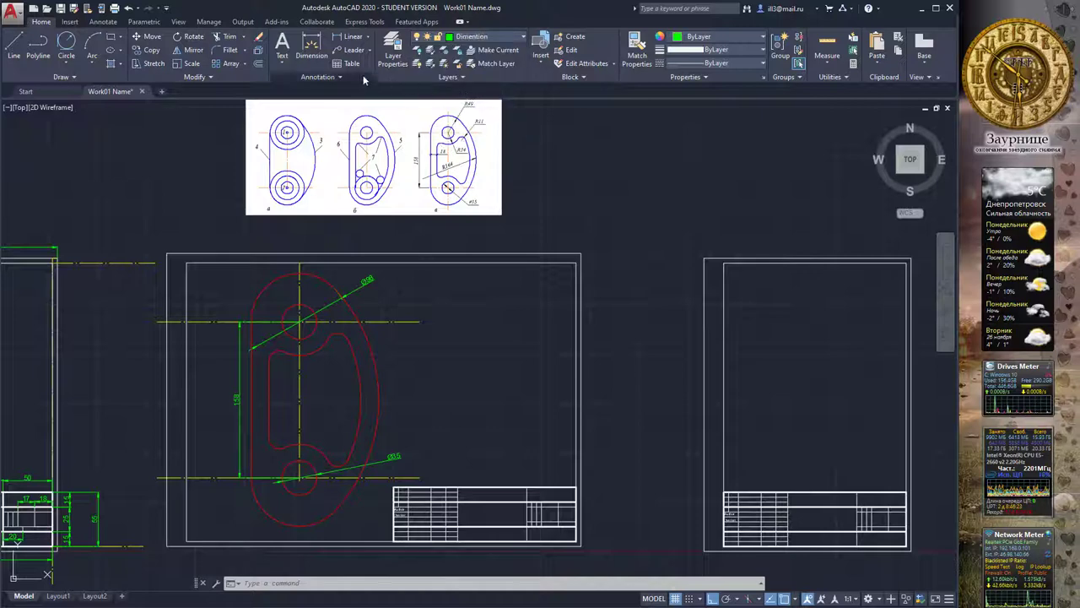
Place a radius dimension above the part's top outer arc.
{"action": "left_click", "coordinate": [312, 48]}
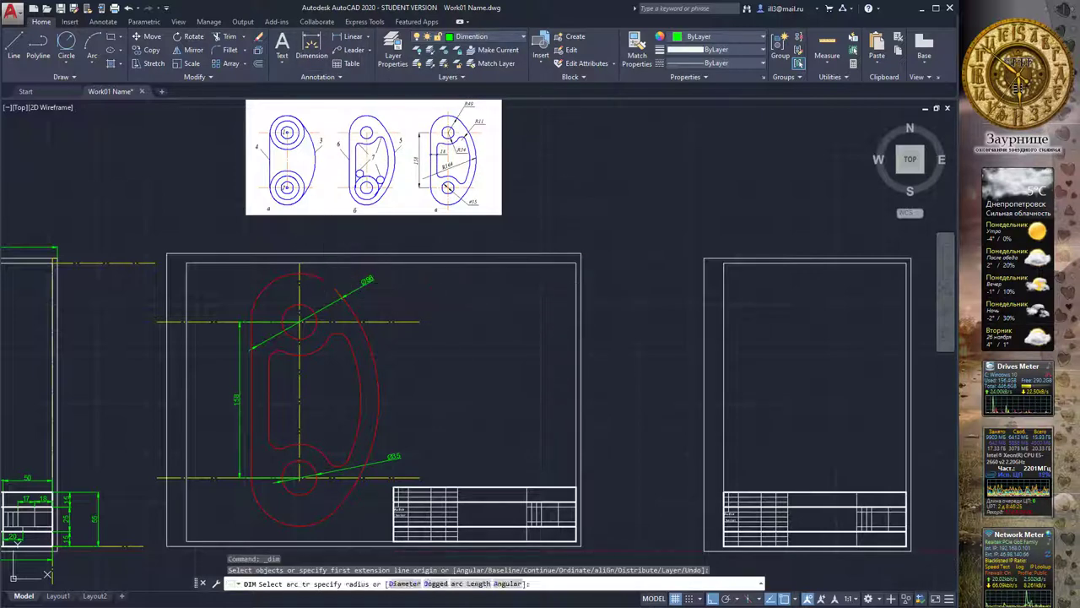
{"action": "left_click", "coordinate": [320, 280]}
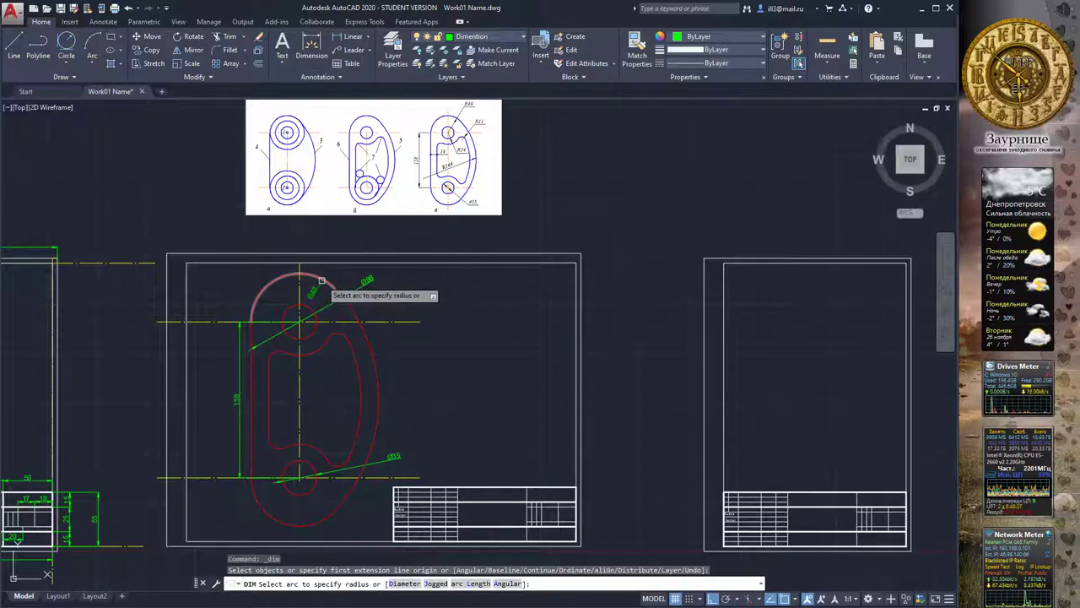
{"action": "left_click", "coordinate": [320, 281]}
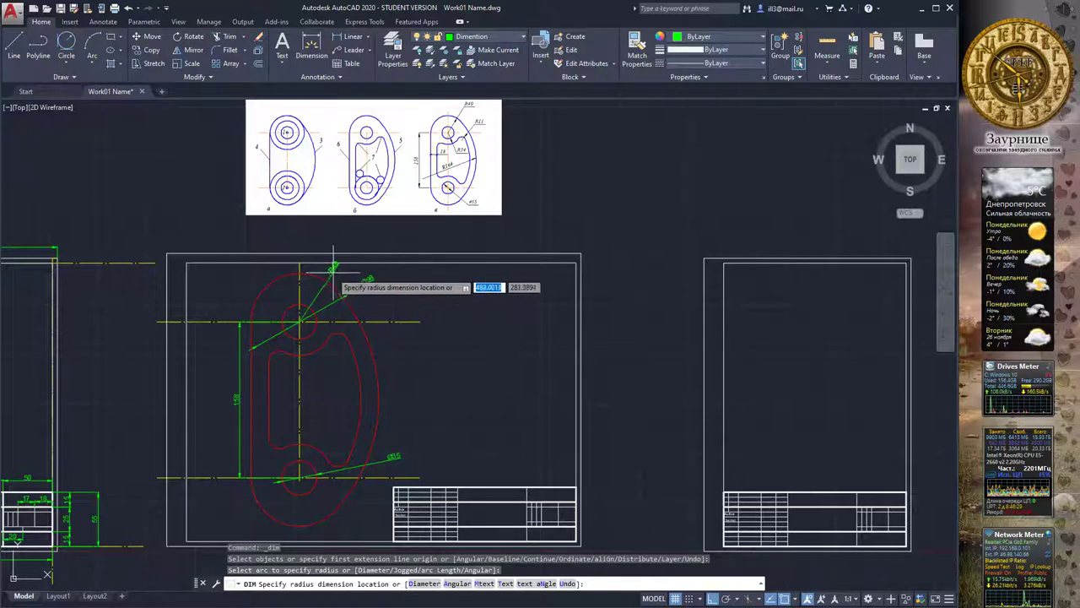
{"action": "left_click", "coordinate": [340, 272]}
{"action": "key", "text": "Return"}
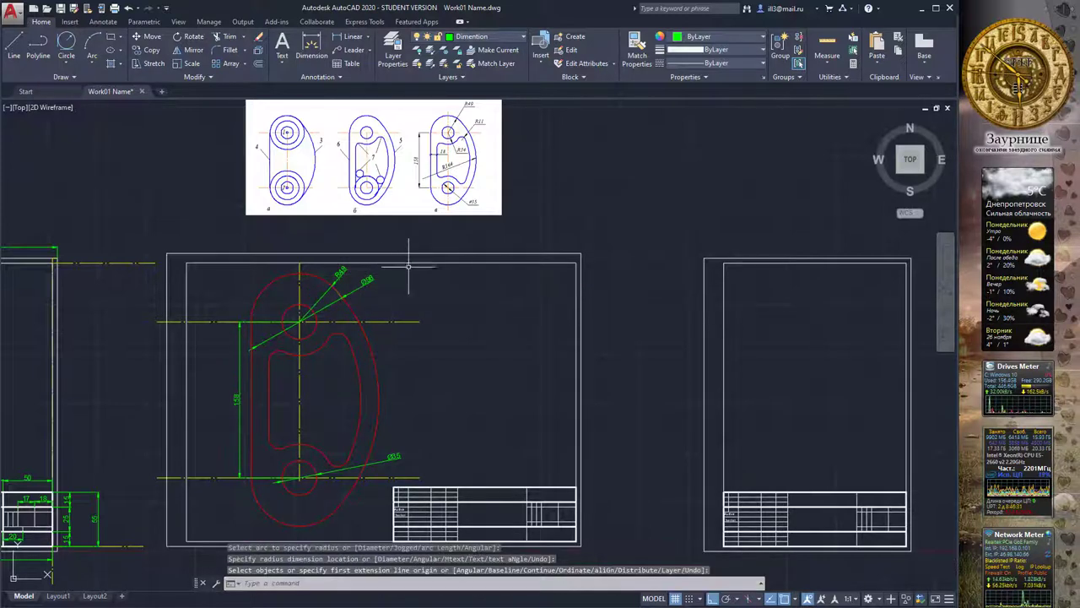
{"action": "left_click", "coordinate": [484, 39]}
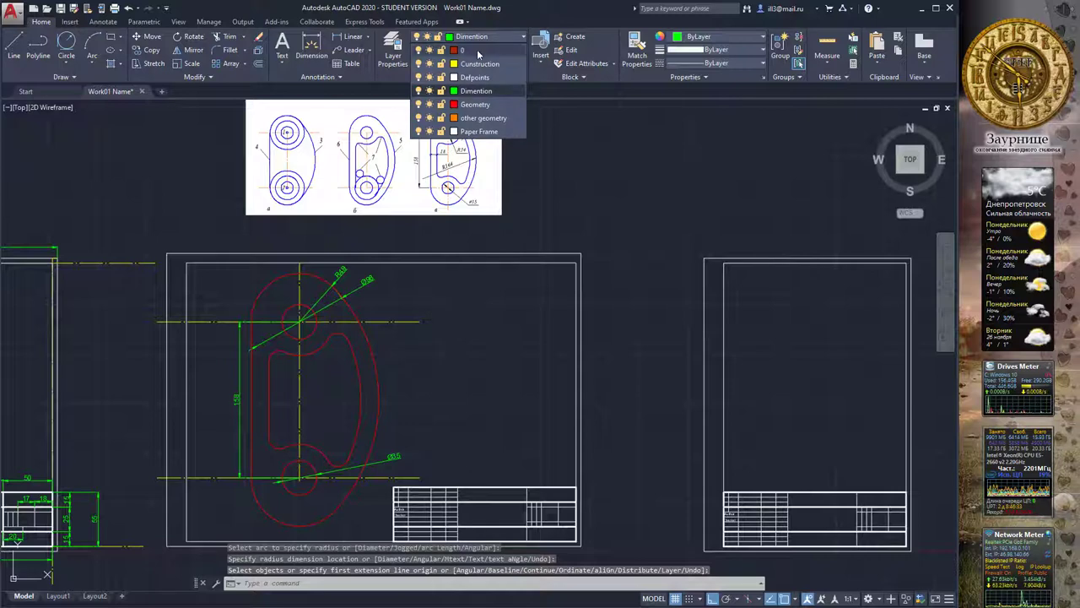
Make Paper Frame the current layer and zoom in on the title block's Author and Checker rows.
{"action": "left_click", "coordinate": [479, 132]}
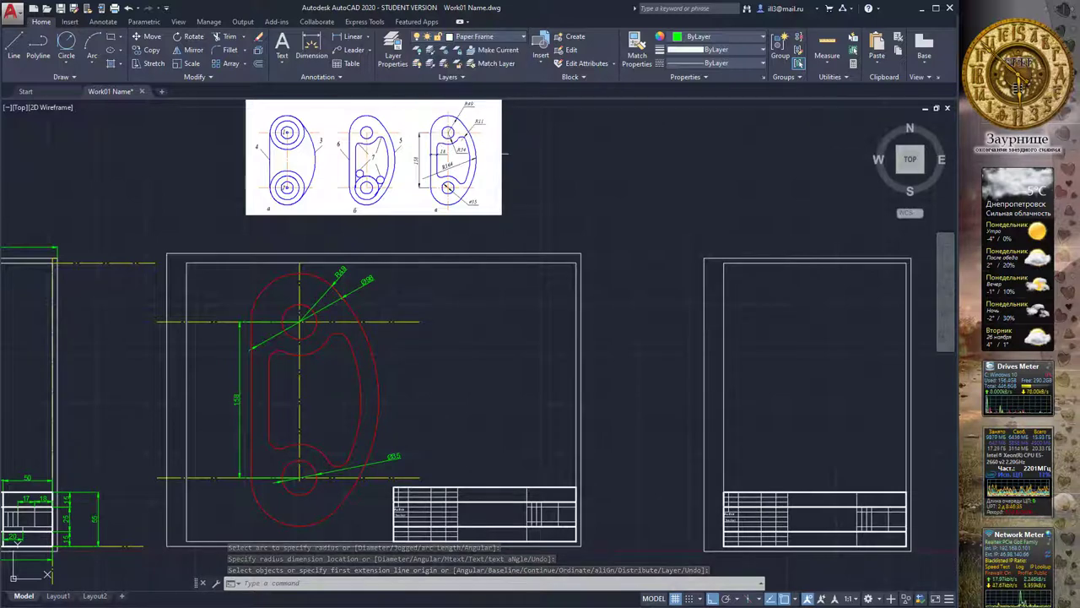
{"action": "middle_click_drag", "start_coordinate": [448, 449], "coordinate": [437, 334]}
{"action": "scroll", "coordinate": [437, 333], "scroll_direction": "up", "scroll_amount": 5}
{"action": "middle_click_drag", "start_coordinate": [422, 379], "coordinate": [441, 211]}
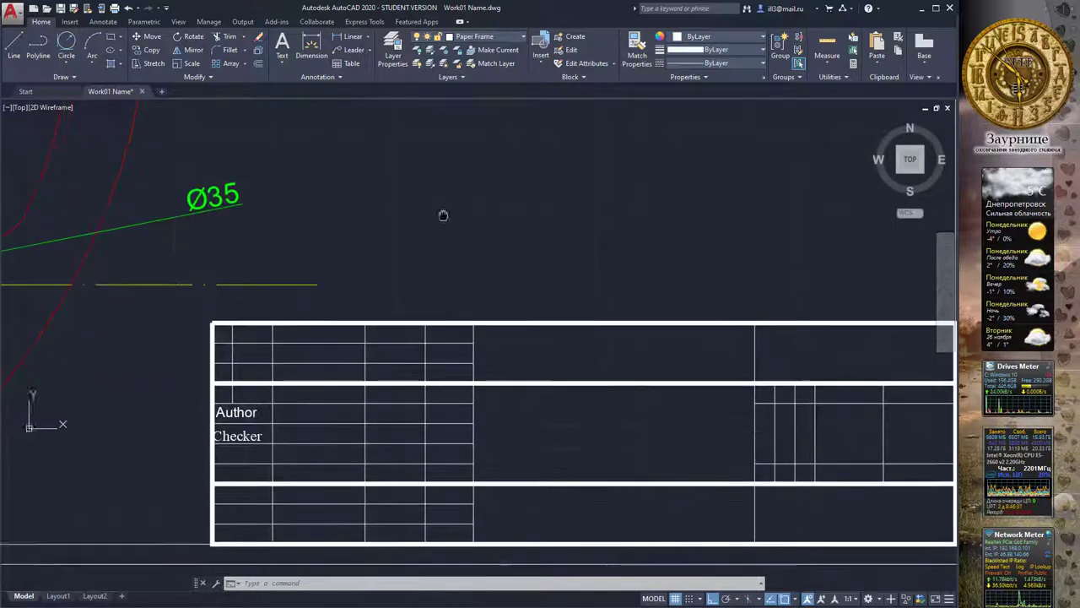
{"action": "scroll", "coordinate": [398, 301], "scroll_direction": "up", "scroll_amount": 2}
{"action": "mouse_move", "coordinate": [397, 301]}
{"action": "middle_mouse_down"}
{"action": "mouse_move", "coordinate": [404, 253]}
{"action": "mouse_move", "coordinate": [363, 203]}
{"action": "middle_mouse_up"}
{"action": "scroll", "coordinate": [363, 203], "scroll_direction": "up", "scroll_amount": 2}
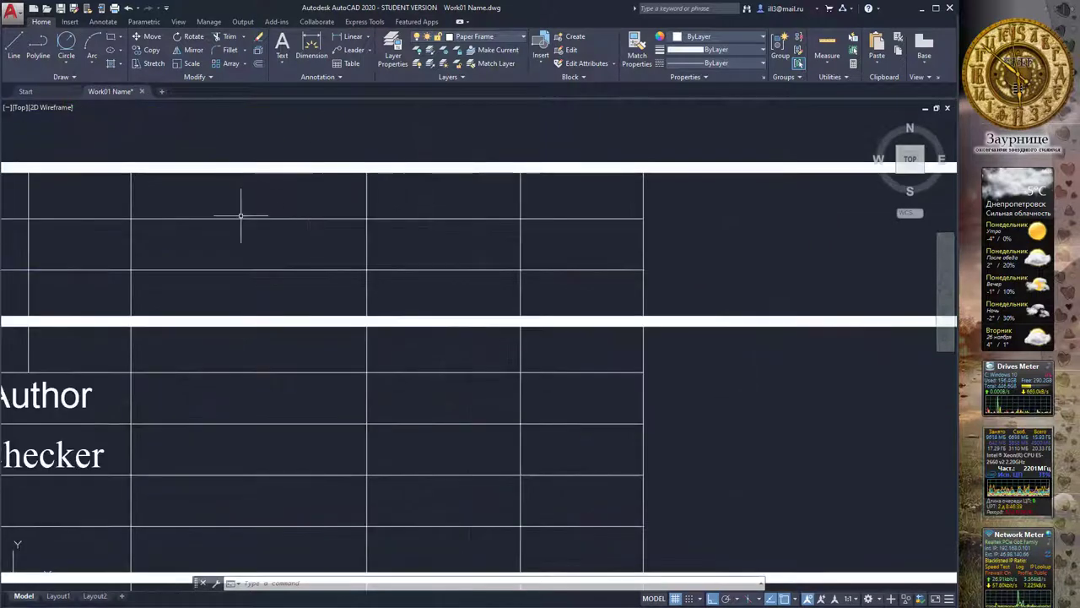
{"action": "scroll", "coordinate": [245, 216], "scroll_direction": "down", "scroll_amount": 3}
{"action": "scroll", "coordinate": [287, 244], "scroll_direction": "up", "scroll_amount": 1}
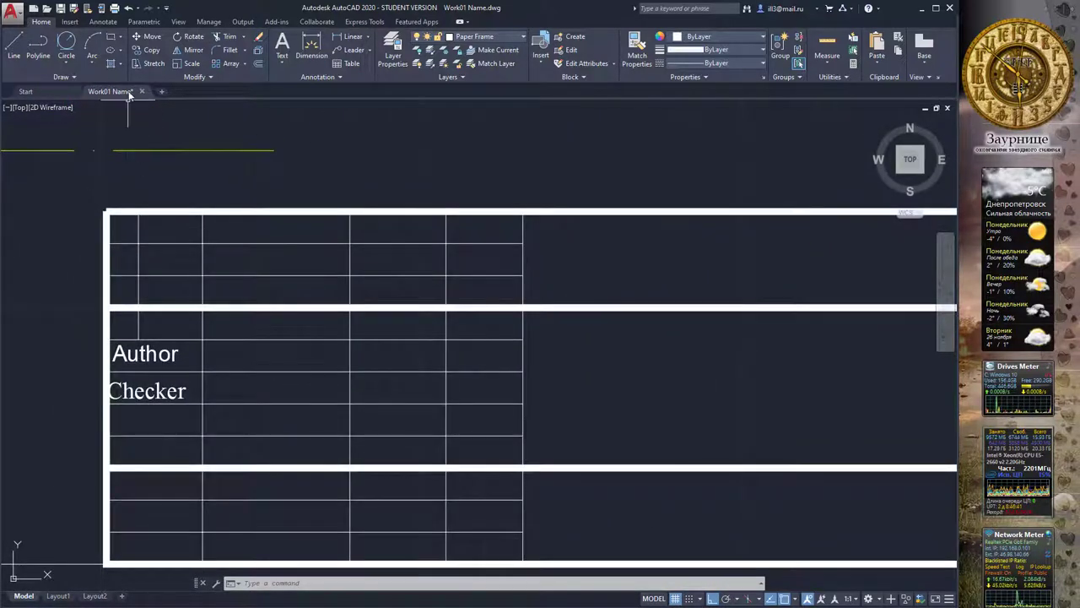
Write the author's name as multiline text in the title block.
{"action": "left_click", "coordinate": [283, 46]}
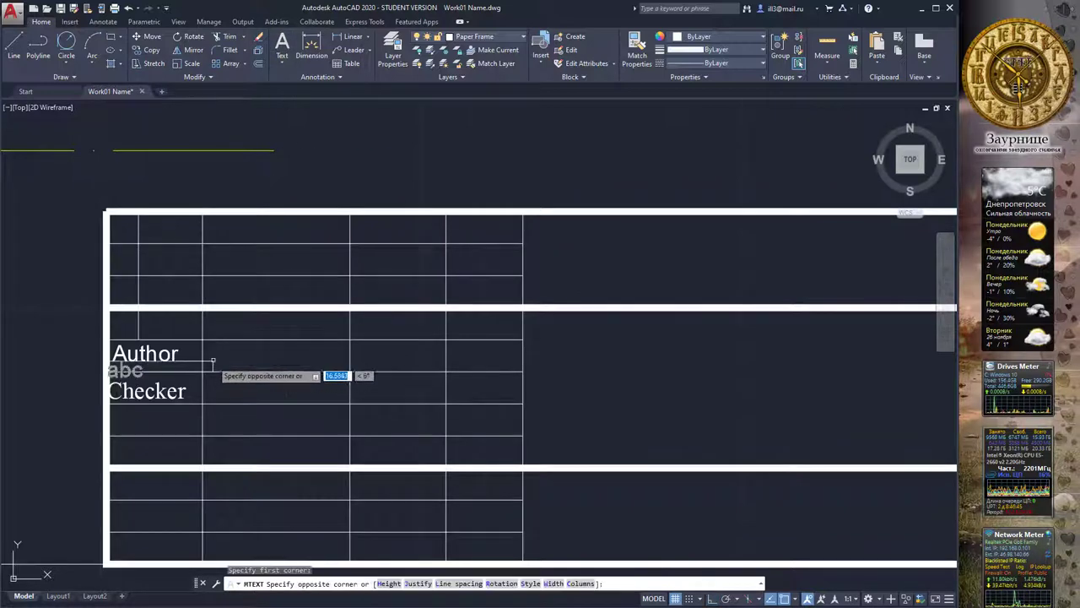
{"action": "left_click", "coordinate": [108, 371]}
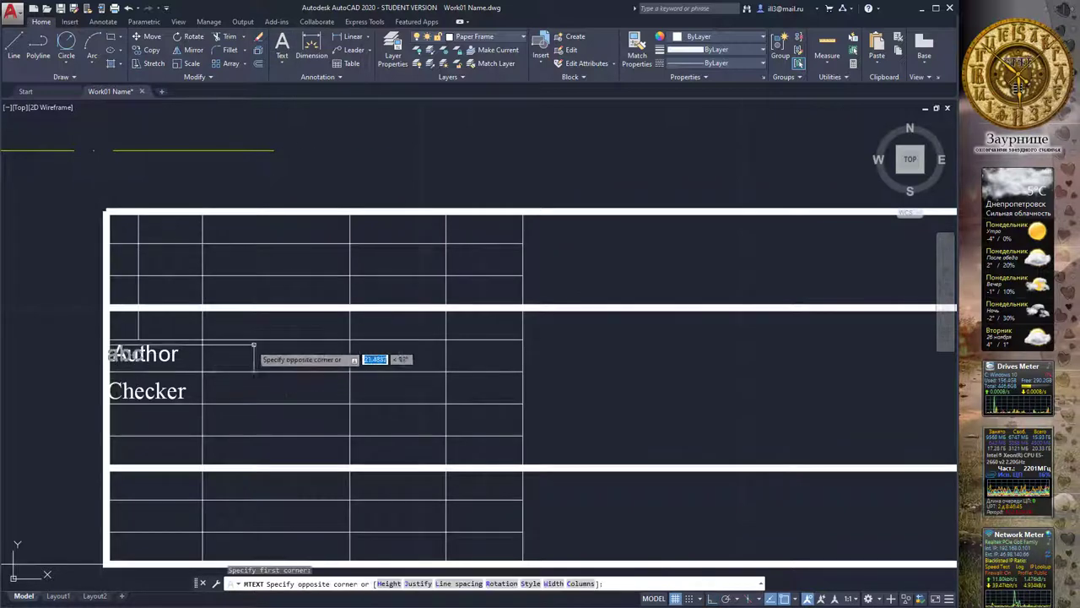
{"action": "left_click", "coordinate": [350, 339]}
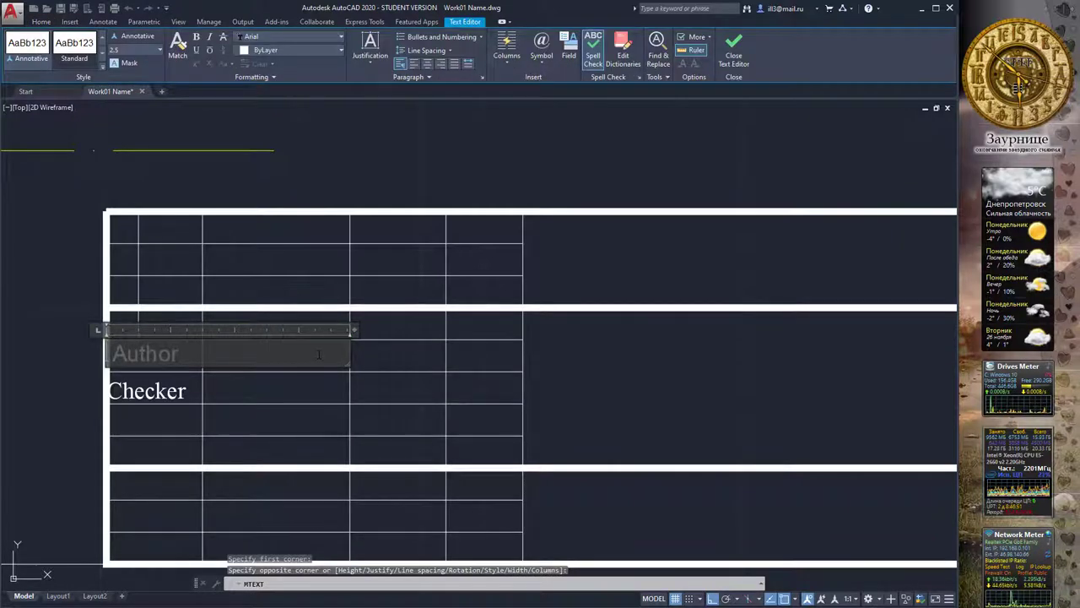
{"action": "type", "text": "Halil"}
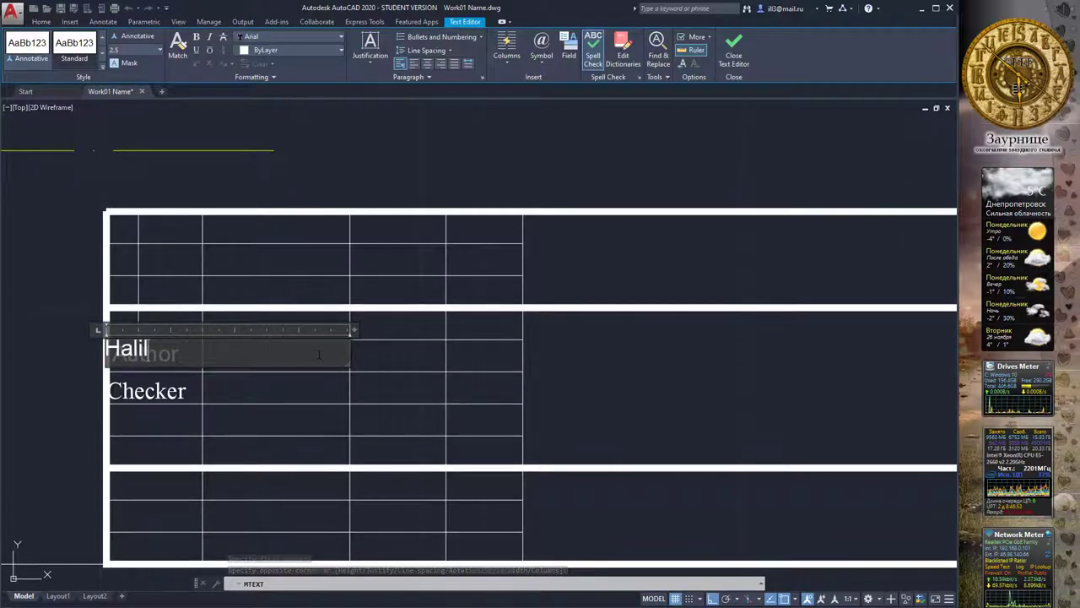
{"action": "left_click", "coordinate": [270, 175]}
With Osnap and Ortho off, move the name text into the cell beside Author.
{"action": "left_click", "coordinate": [118, 344]}
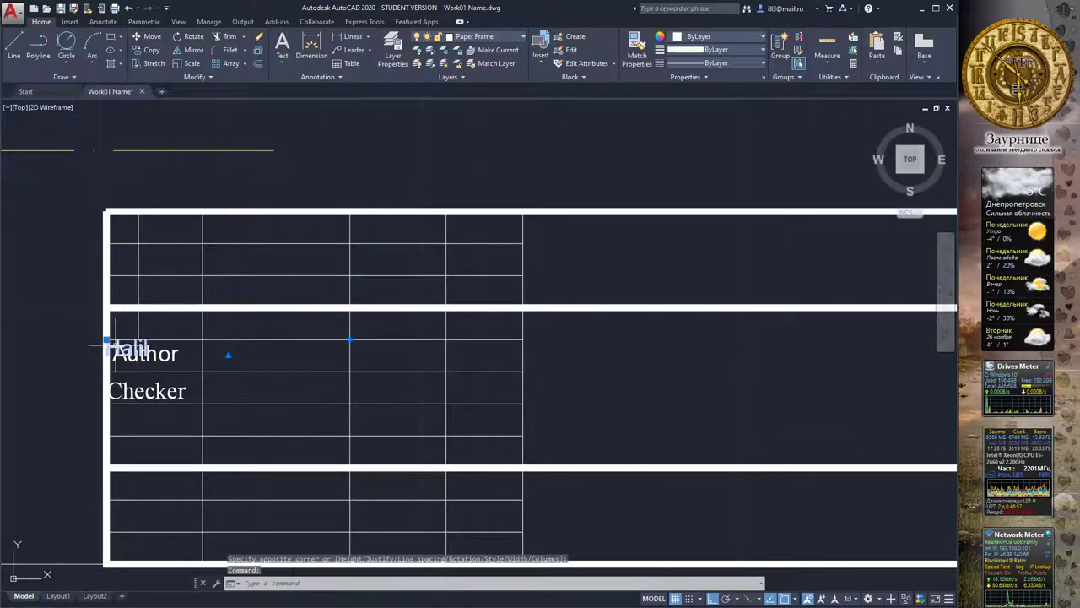
{"action": "left_click", "coordinate": [350, 341]}
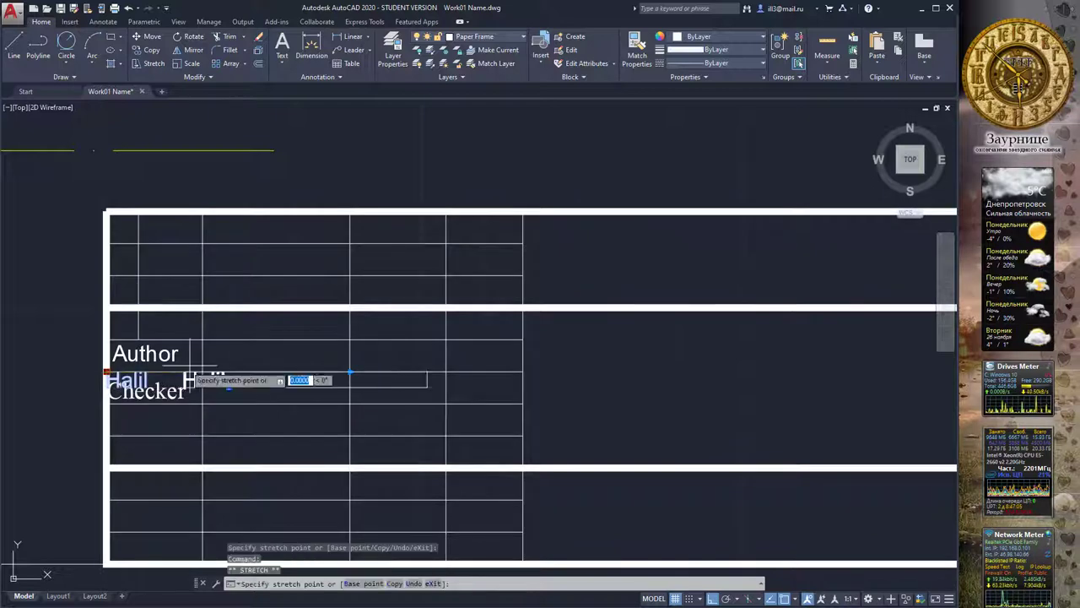
{"action": "key", "text": "Escape"}
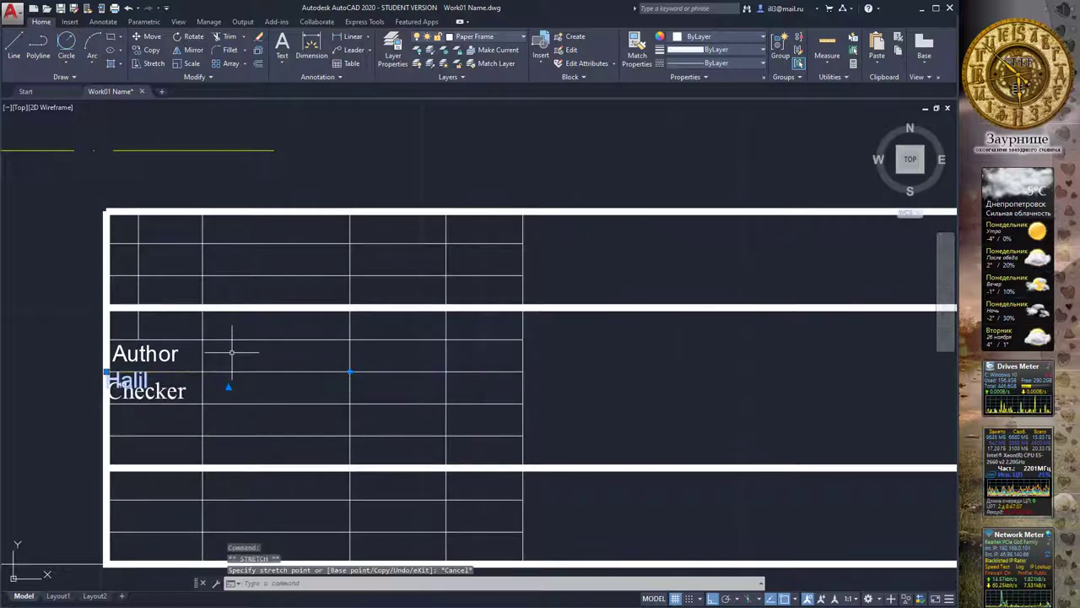
{"action": "key", "text": "F3"}
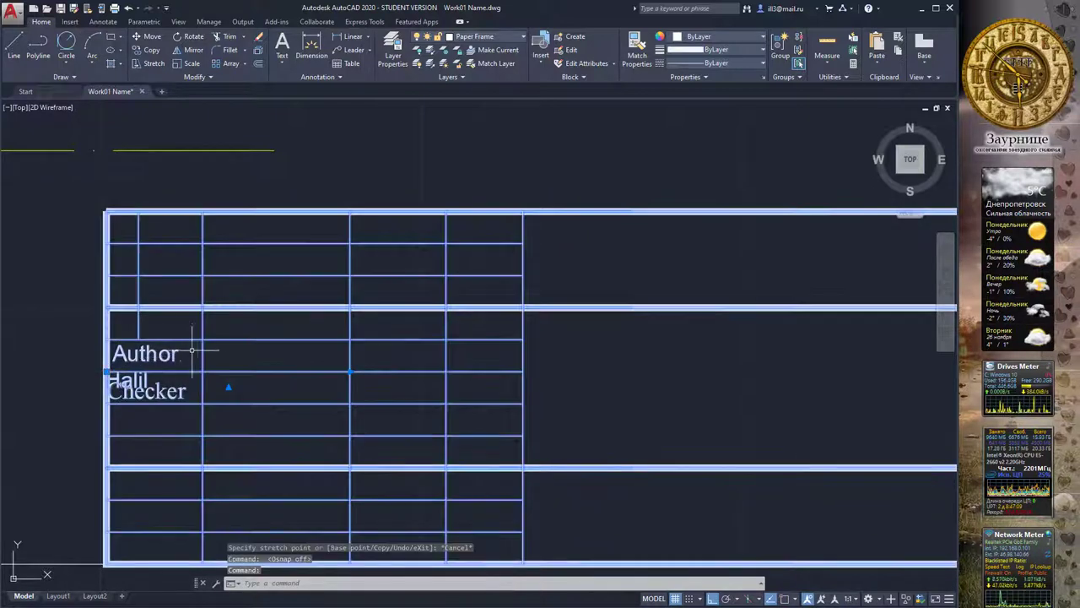
{"action": "key", "text": "Escape"}
{"action": "left_click", "coordinate": [127, 380]}
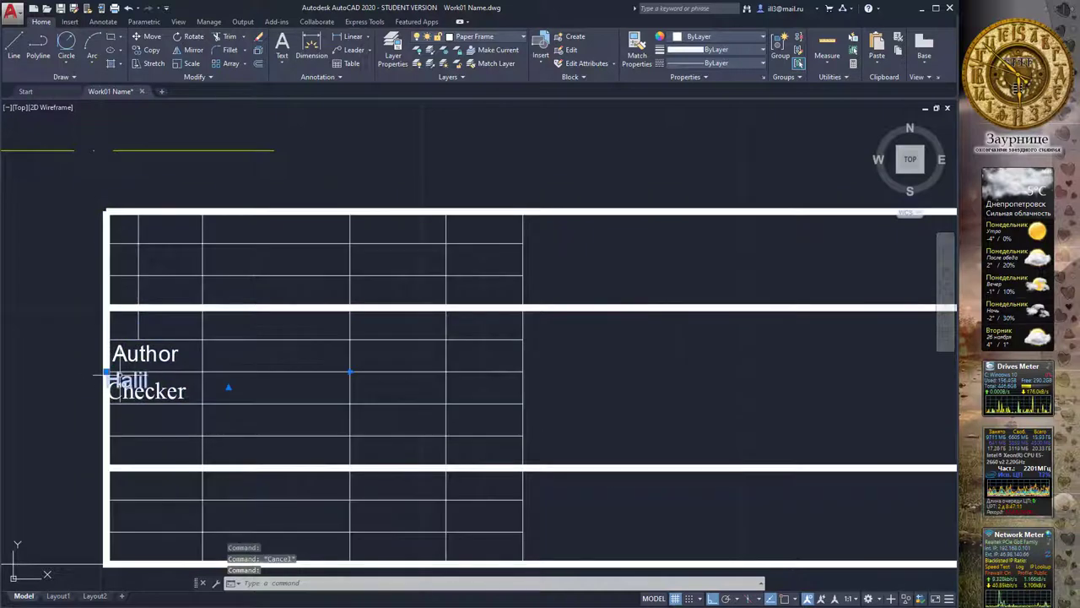
{"action": "left_click", "coordinate": [107, 372]}
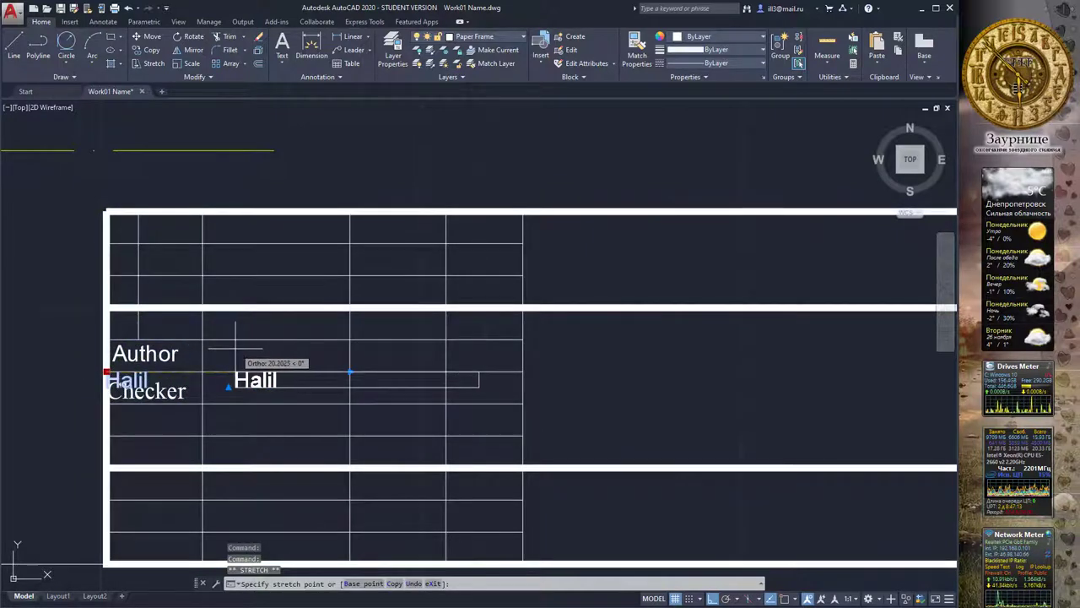
{"action": "key", "text": "F8"}
{"action": "left_click", "coordinate": [226, 346]}
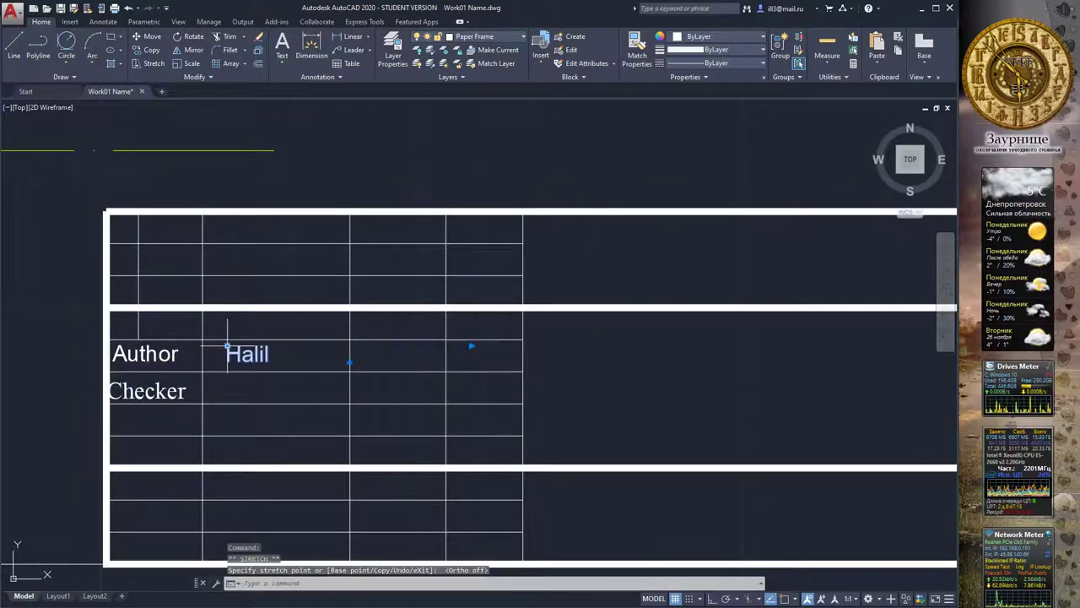
{"action": "key", "text": "Escape"}
{"action": "key", "text": "Escape"}
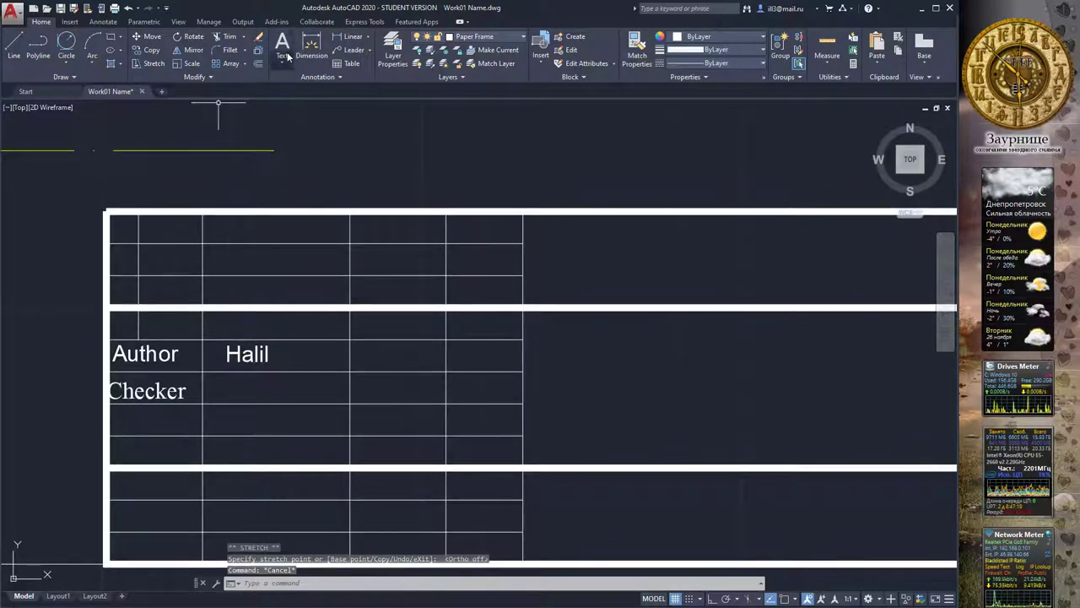
{"action": "left_click", "coordinate": [283, 57]}
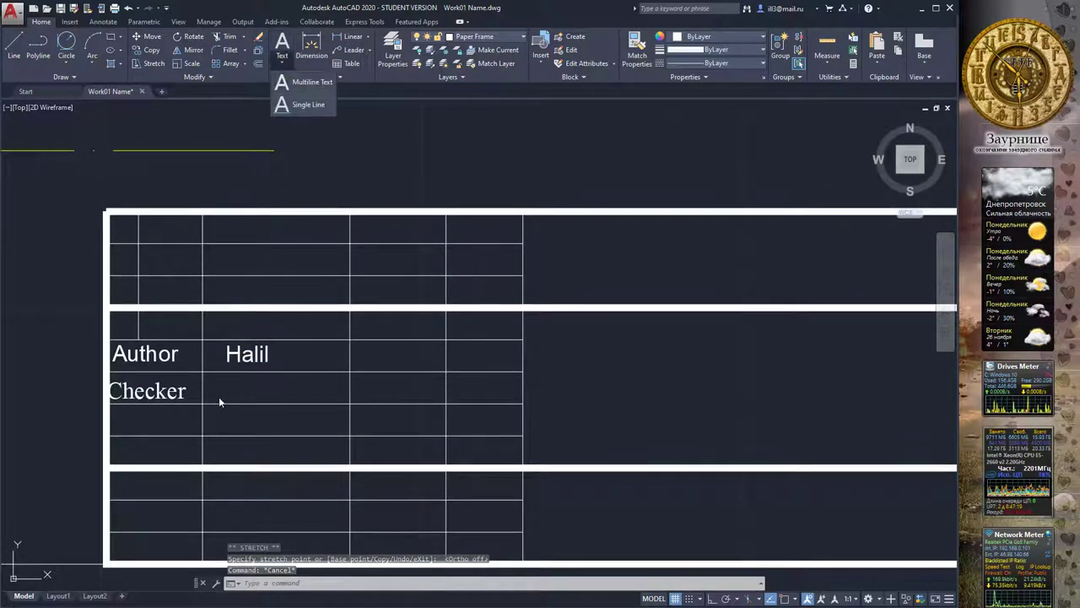
Write the checker's name as multiline text in the Checker value cell.
{"action": "left_click", "coordinate": [305, 82]}
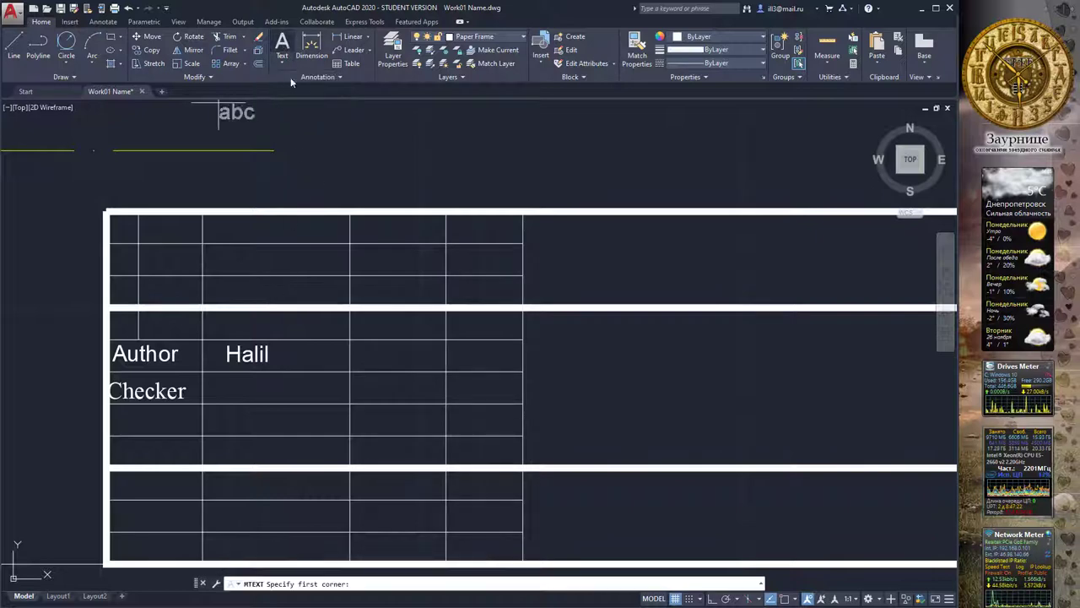
{"action": "left_click", "coordinate": [210, 400]}
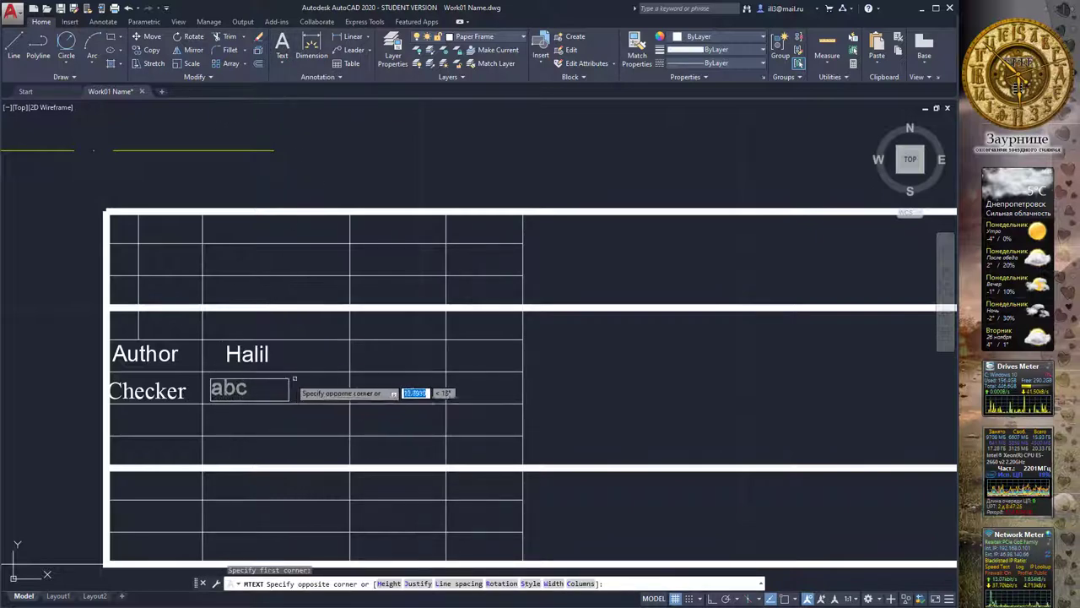
{"action": "left_click", "coordinate": [330, 379]}
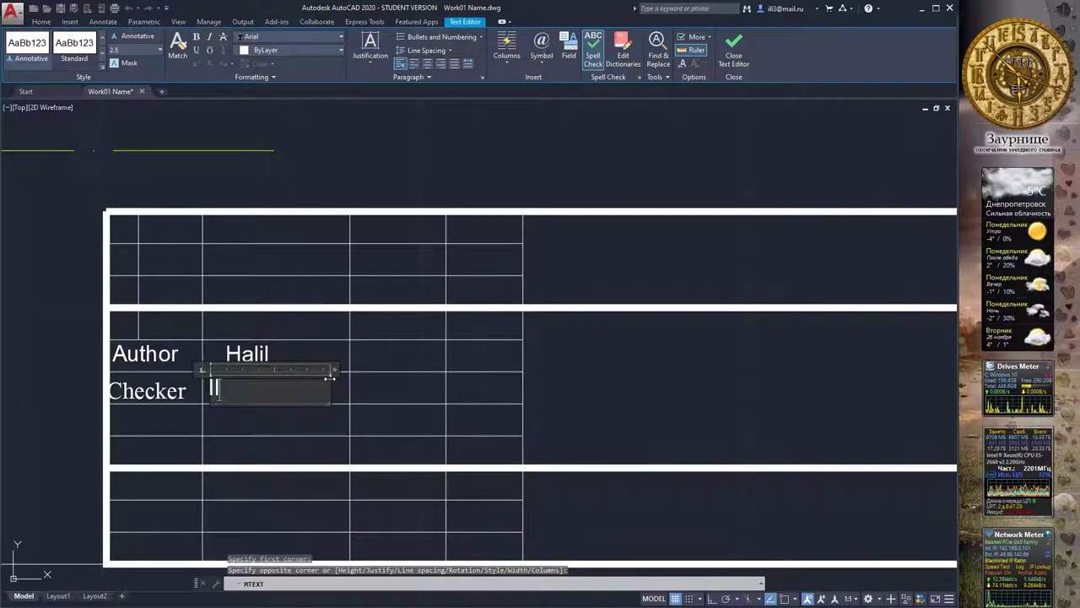
{"action": "type", "text": "ya Verne"}
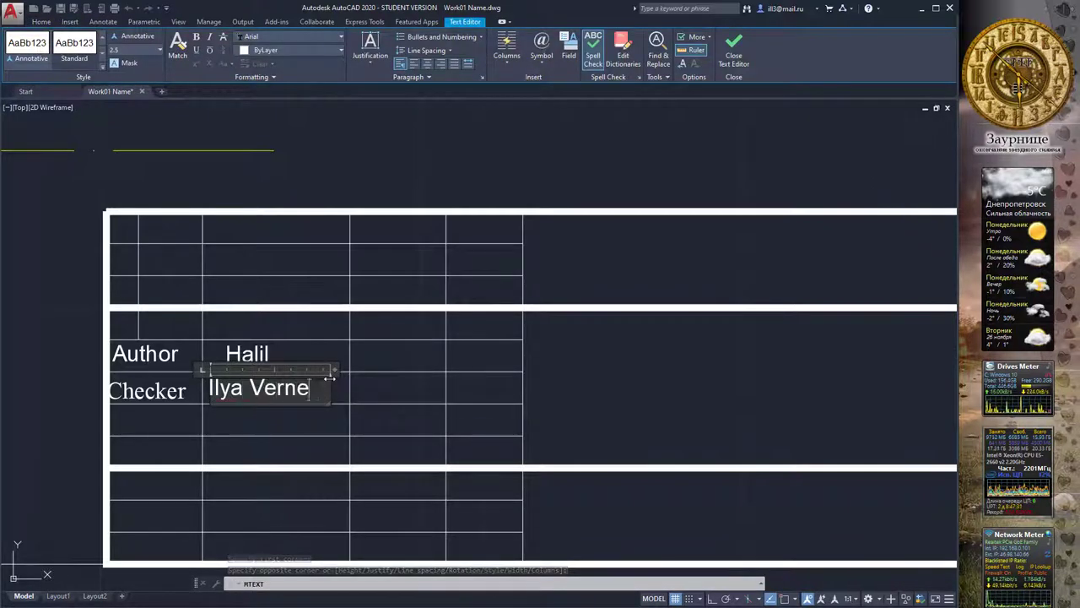
{"action": "type", "text": "r"}
{"action": "left_click", "coordinate": [280, 167]}
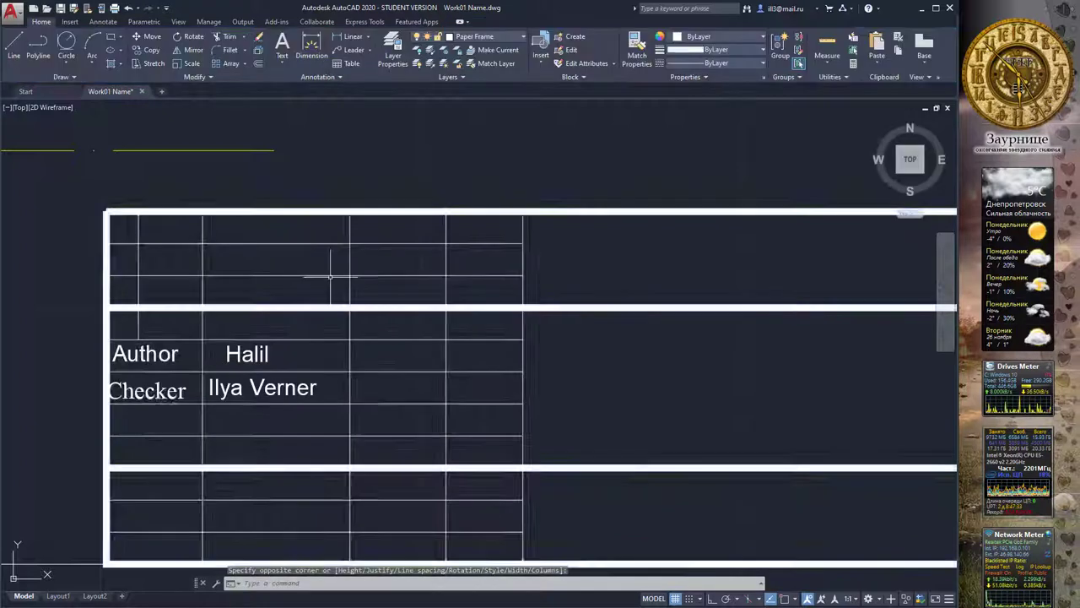
Zoom out to view the whole framed drawing and save it.
{"action": "scroll", "coordinate": [419, 331], "scroll_direction": "down", "scroll_amount": 5}
{"action": "scroll", "coordinate": [464, 316], "scroll_direction": "down", "scroll_amount": 2}
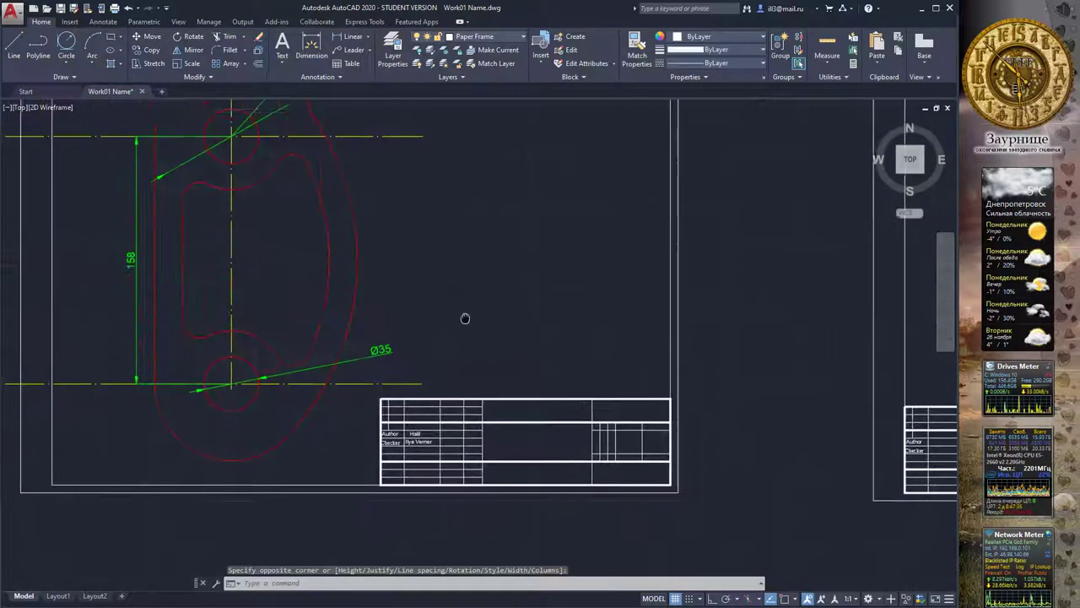
{"action": "scroll", "coordinate": [465, 319], "scroll_direction": "down", "scroll_amount": 2}
{"action": "scroll", "coordinate": [429, 243], "scroll_direction": "down", "scroll_amount": 1}
{"action": "scroll", "coordinate": [433, 309], "scroll_direction": "down", "scroll_amount": 2}
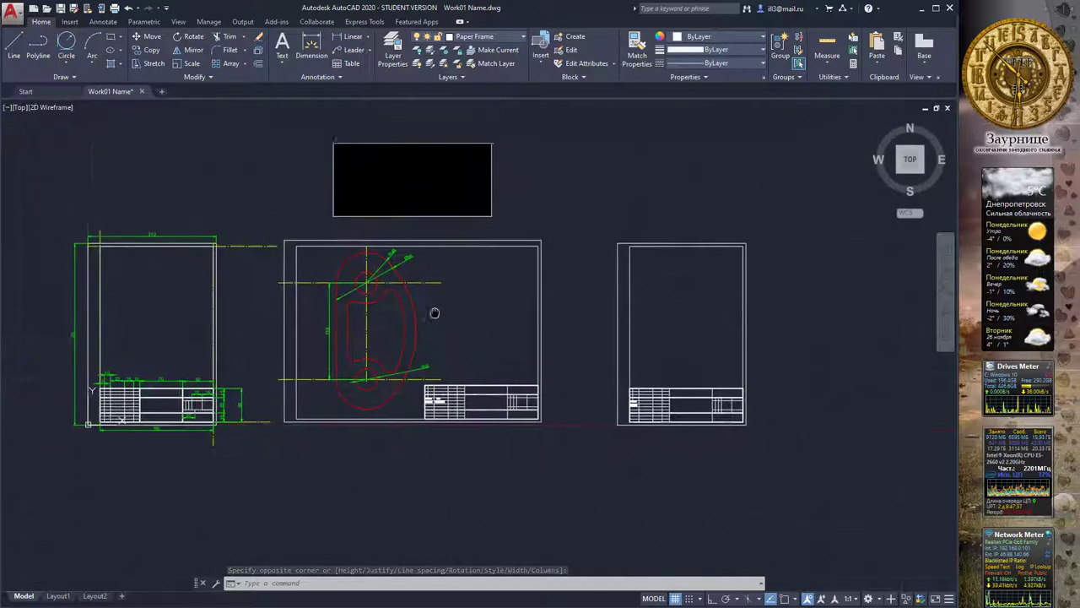
{"action": "scroll", "coordinate": [427, 321], "scroll_direction": "up", "scroll_amount": 2}
{"action": "scroll", "coordinate": [428, 318], "scroll_direction": "up", "scroll_amount": 2}
{"action": "scroll", "coordinate": [428, 319], "scroll_direction": "down", "scroll_amount": 2}
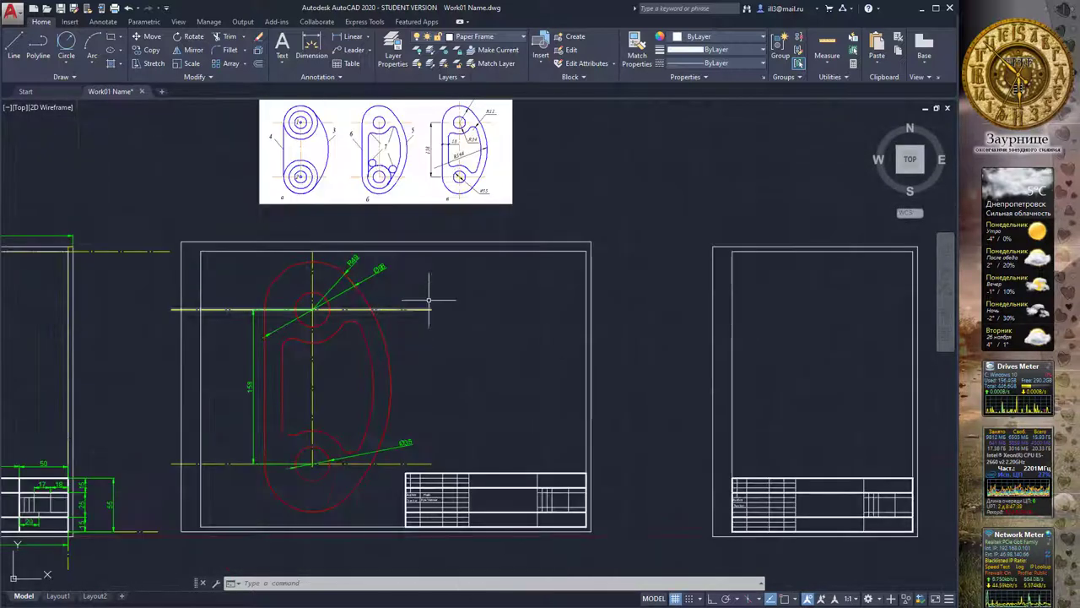
{"action": "left_click", "coordinate": [60, 8]}
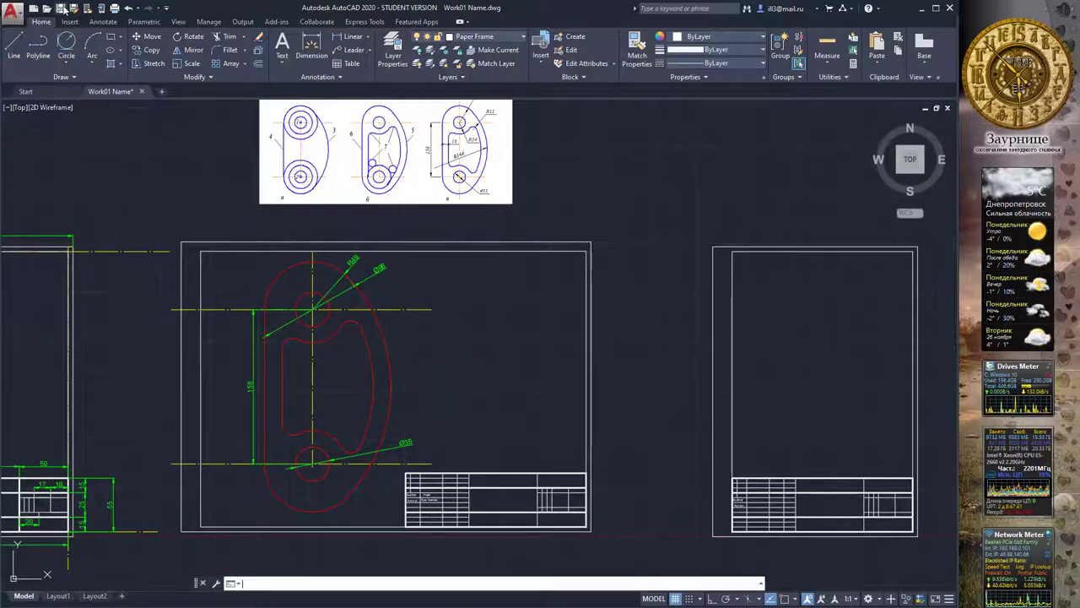